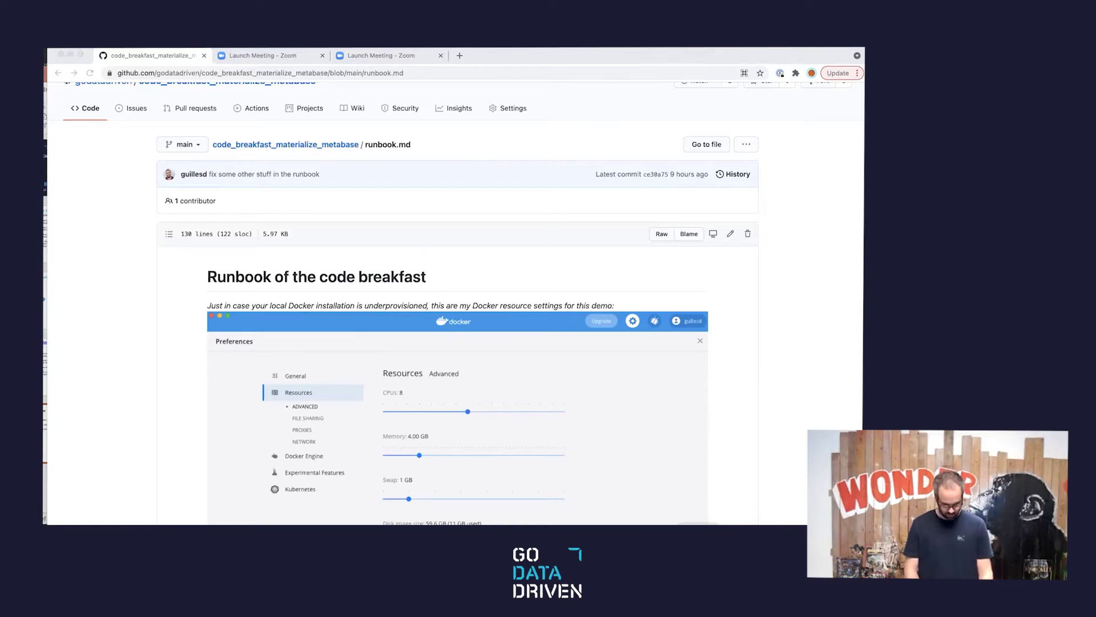
Dismiss the Zoom dock menu and switch to VS Code with the runbook project.
{"action": "right_click", "coordinate": [727, 531]}
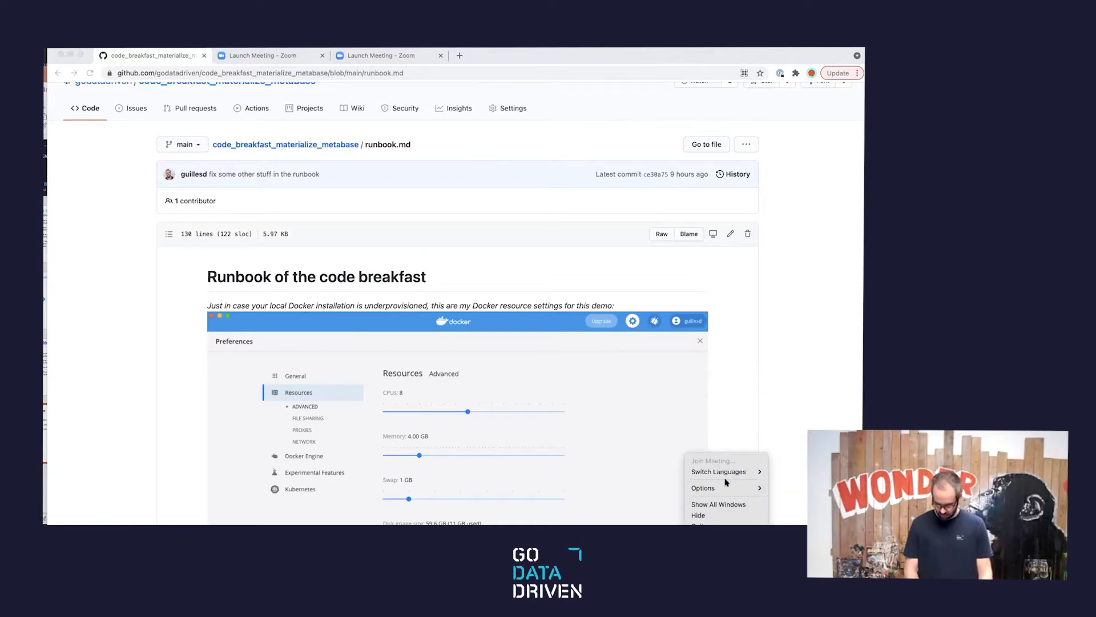
{"action": "key", "text": "Escape"}
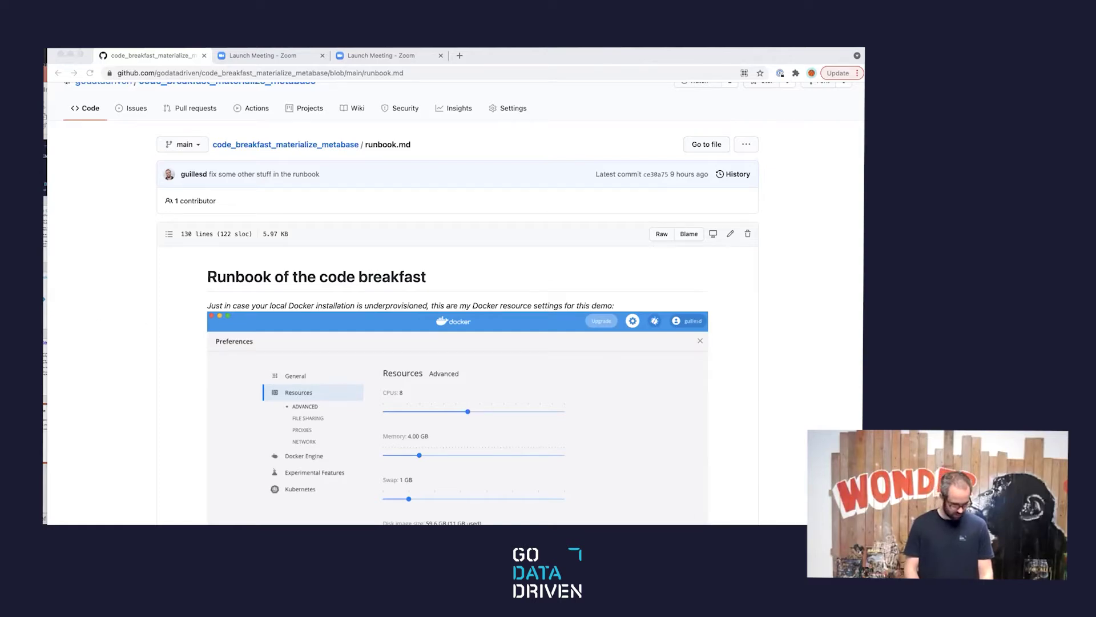
{"action": "key", "text": "super+Tab"}
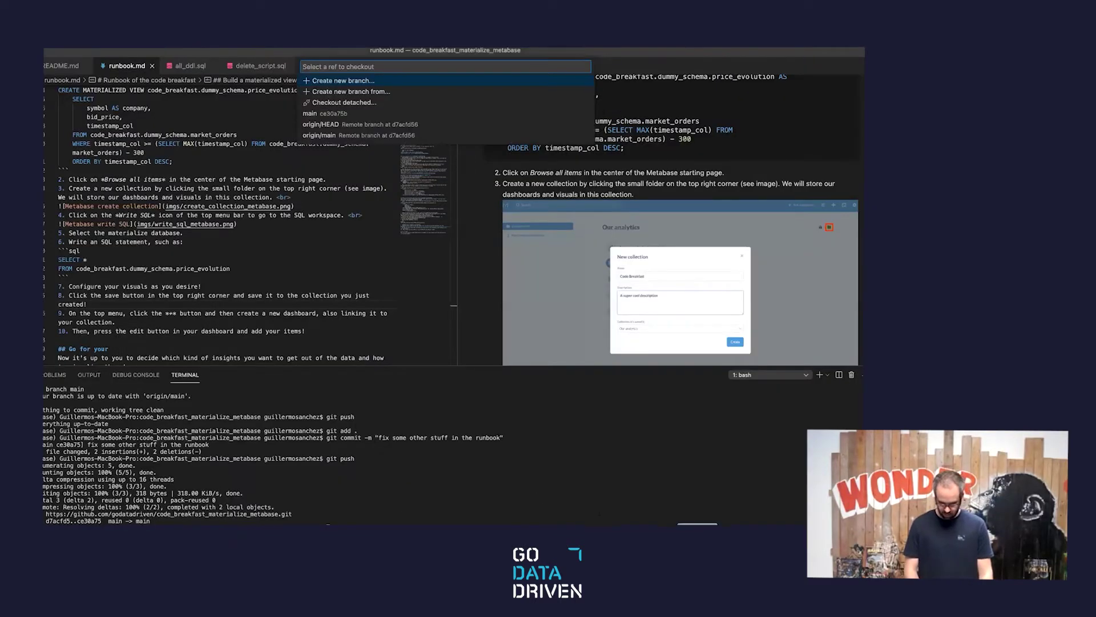
Close the branch checkout picker and return to the GitHub runbook page in Chrome.
{"action": "key", "text": "Escape"}
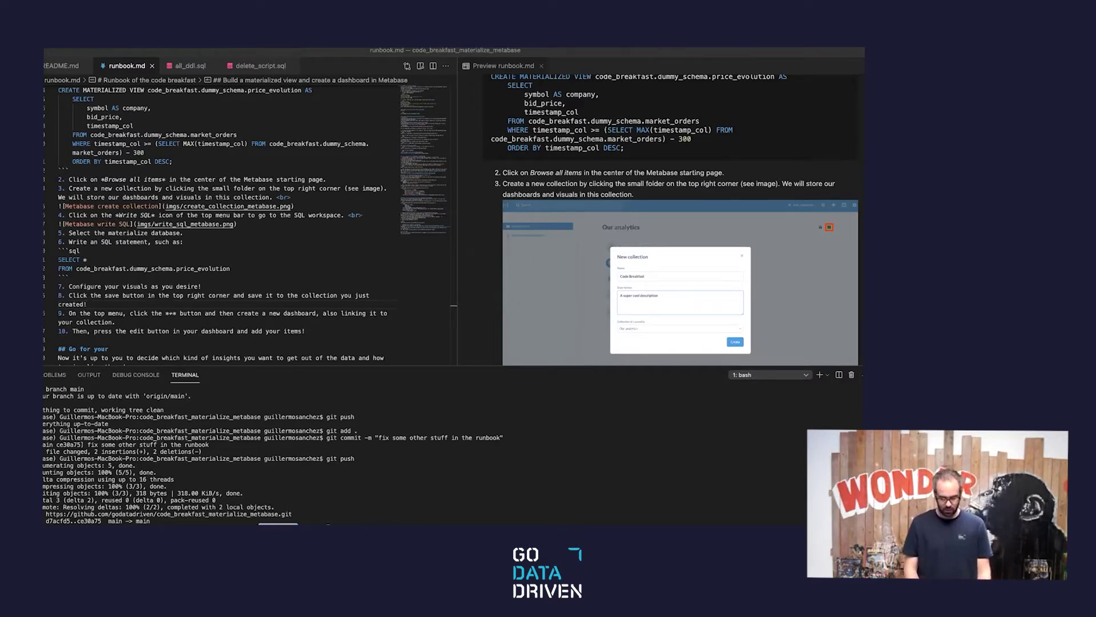
{"action": "key", "text": "super+Tab"}
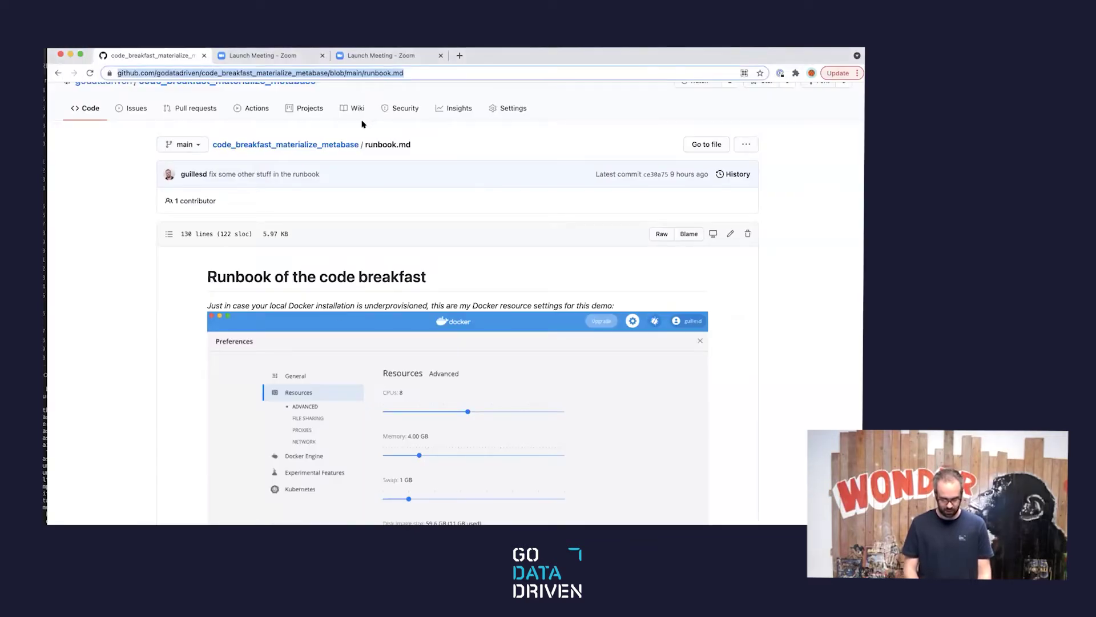
Scroll down the runbook, then bring up Docker Desktop's containers list.
{"action": "left_click", "coordinate": [143, 381]}
{"action": "scroll", "coordinate": [143, 381], "scroll_direction": "down", "scroll_amount": 3}
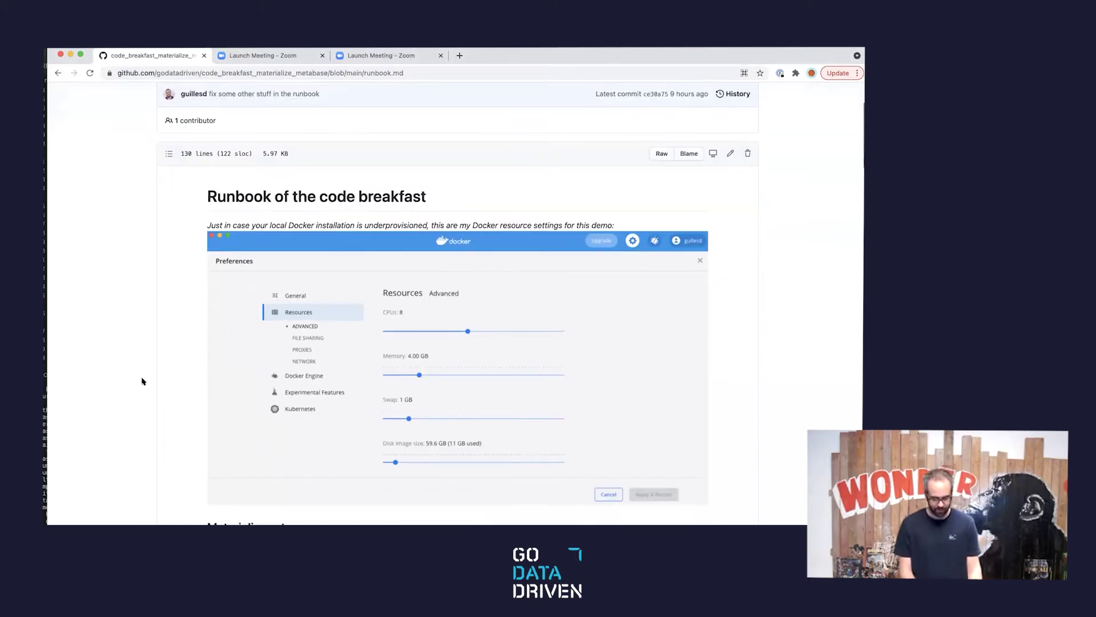
{"action": "scroll", "coordinate": [142, 381], "scroll_direction": "down", "scroll_amount": 1}
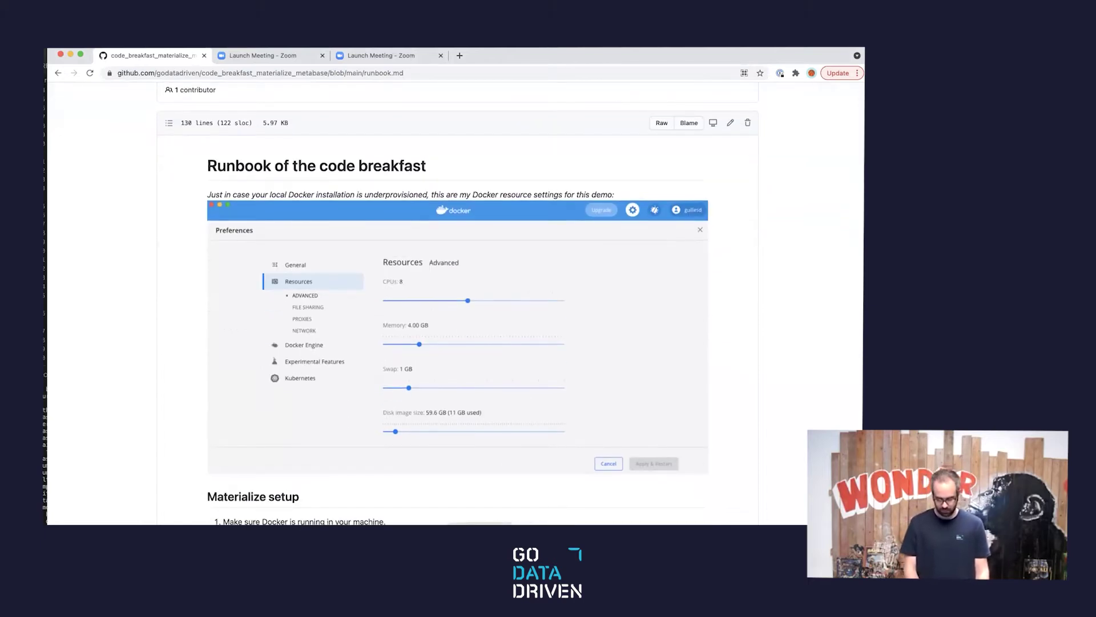
{"action": "key", "text": "super+Tab"}
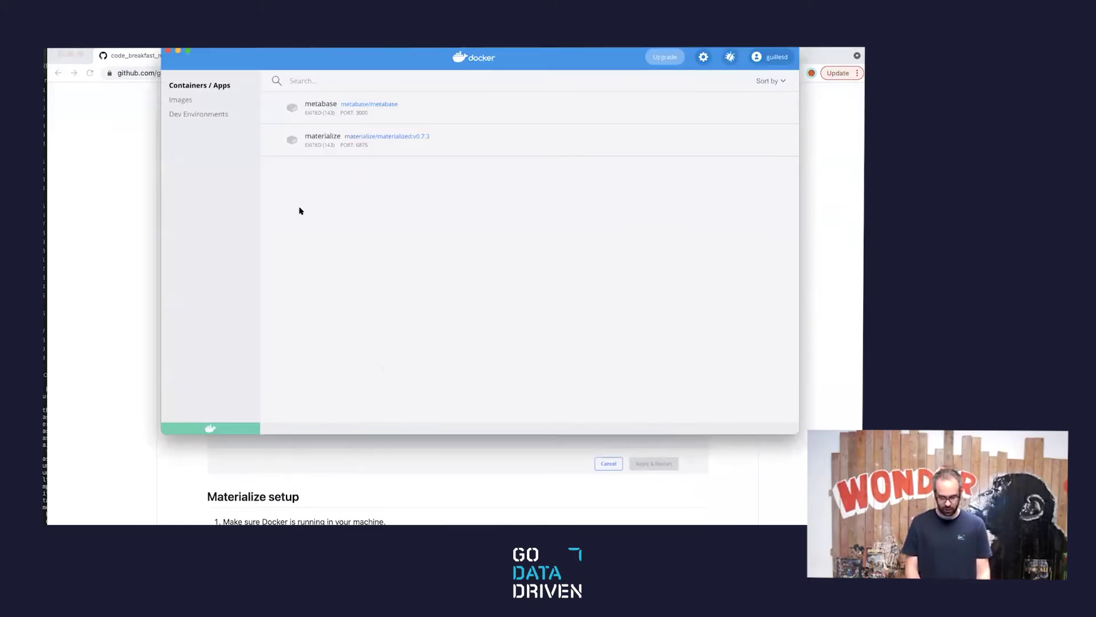
Confirm Docker's resources are 8 CPUs and 4.00 GB memory, then reposition the window.
{"action": "left_click_drag", "start_coordinate": [603, 57], "coordinate": [564, 113]}
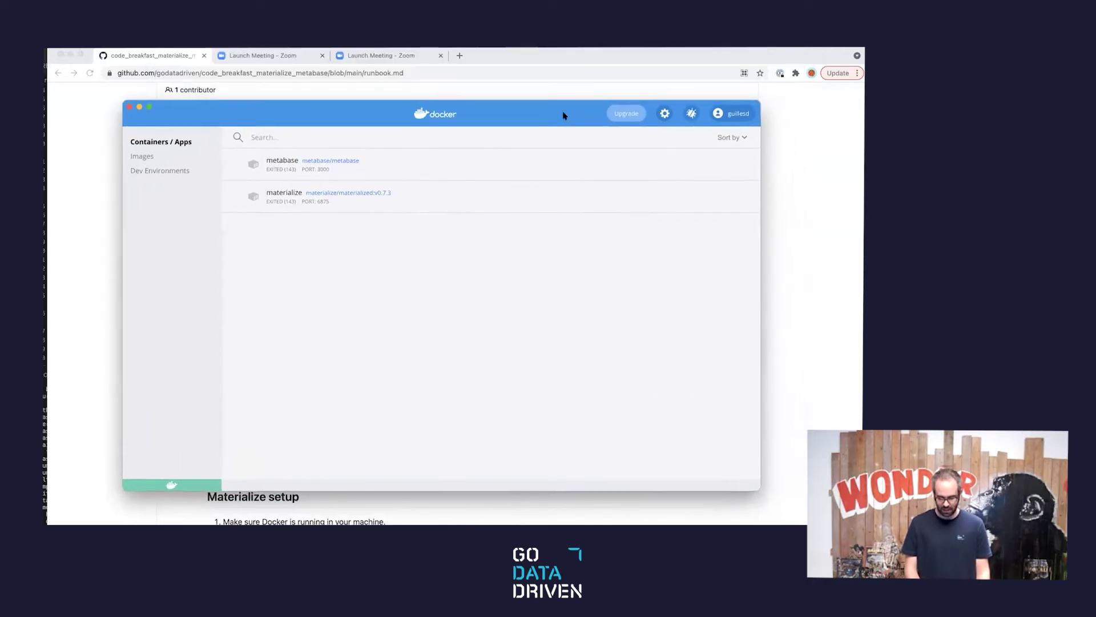
{"action": "left_click", "coordinate": [664, 114]}
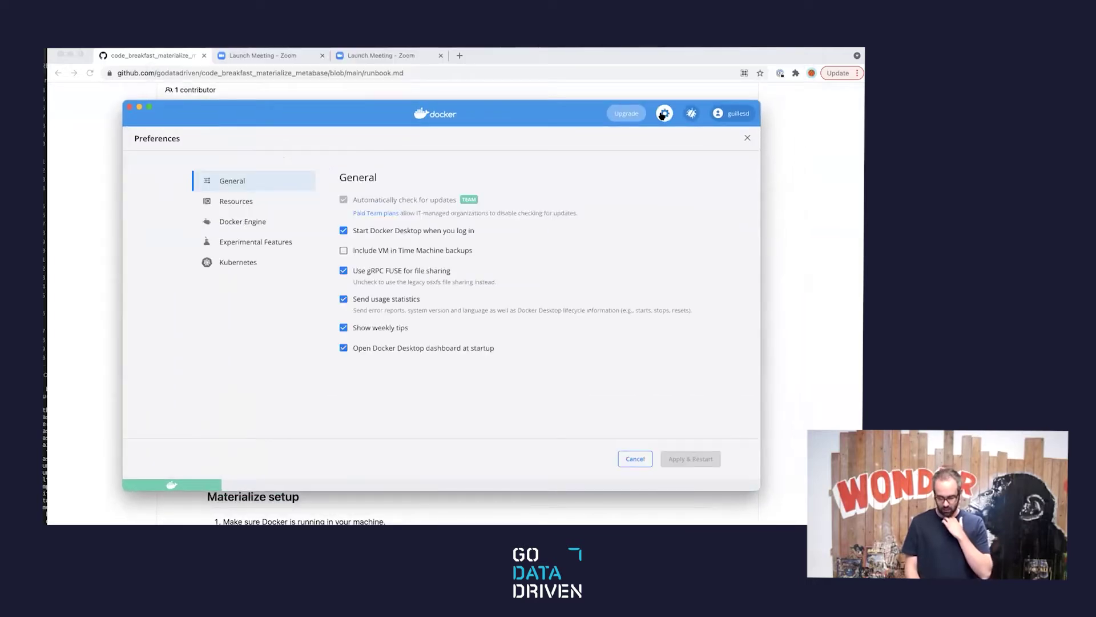
{"action": "left_click", "coordinate": [234, 202]}
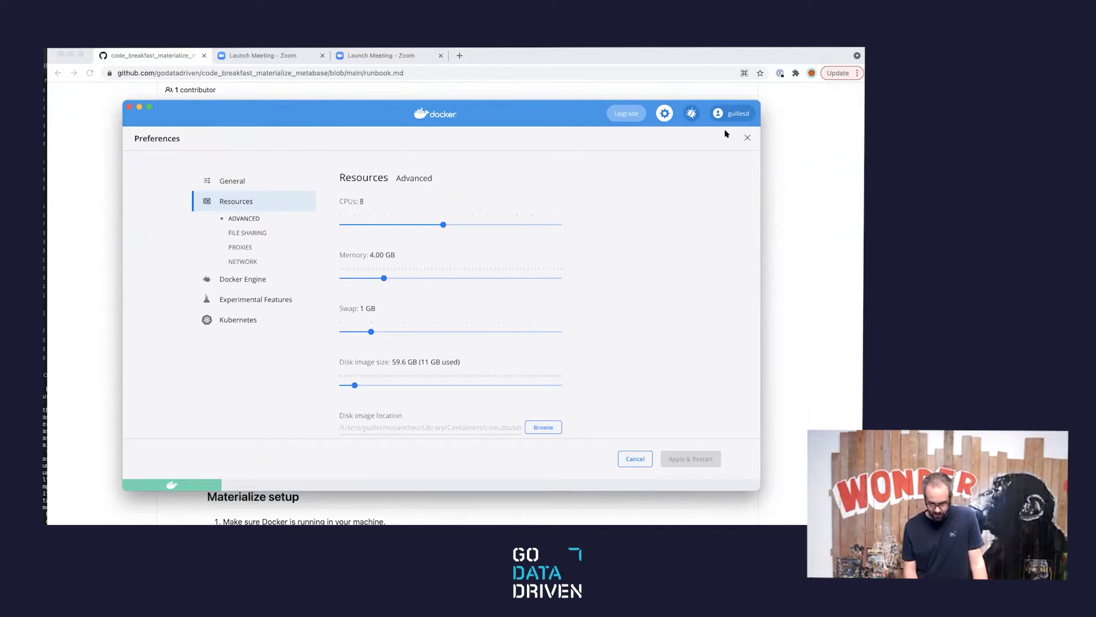
{"action": "left_click", "coordinate": [748, 138]}
{"action": "left_click_drag", "start_coordinate": [519, 111], "coordinate": [525, 85]}
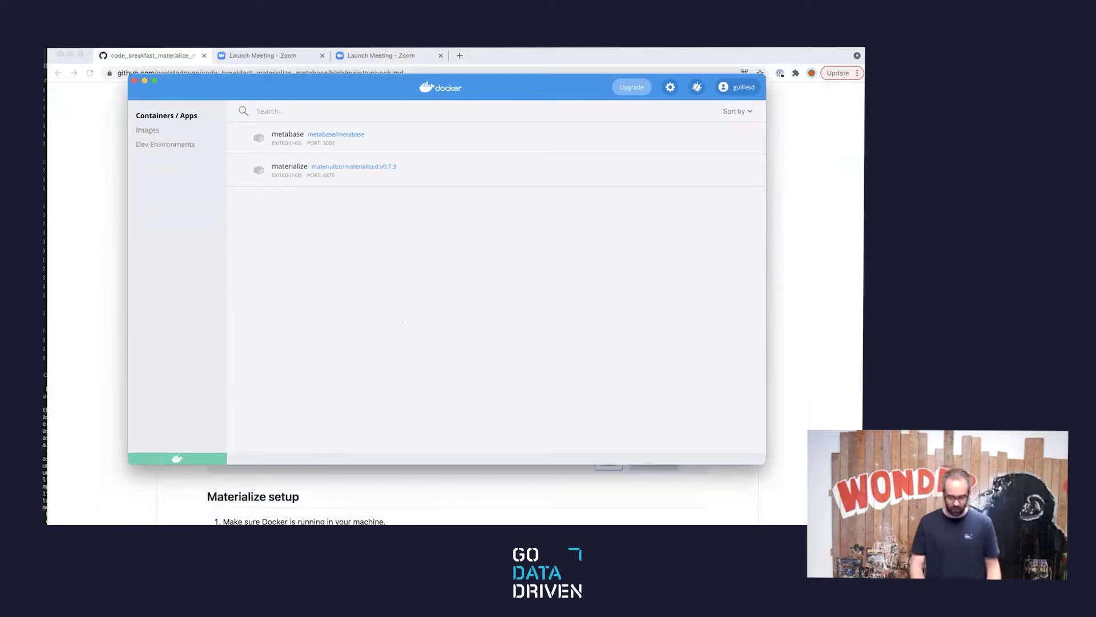
Arrange the two bash terminals side by side at 80x32 and 98x34, enlarging the right one's font.
{"action": "key", "text": "super+Tab"}
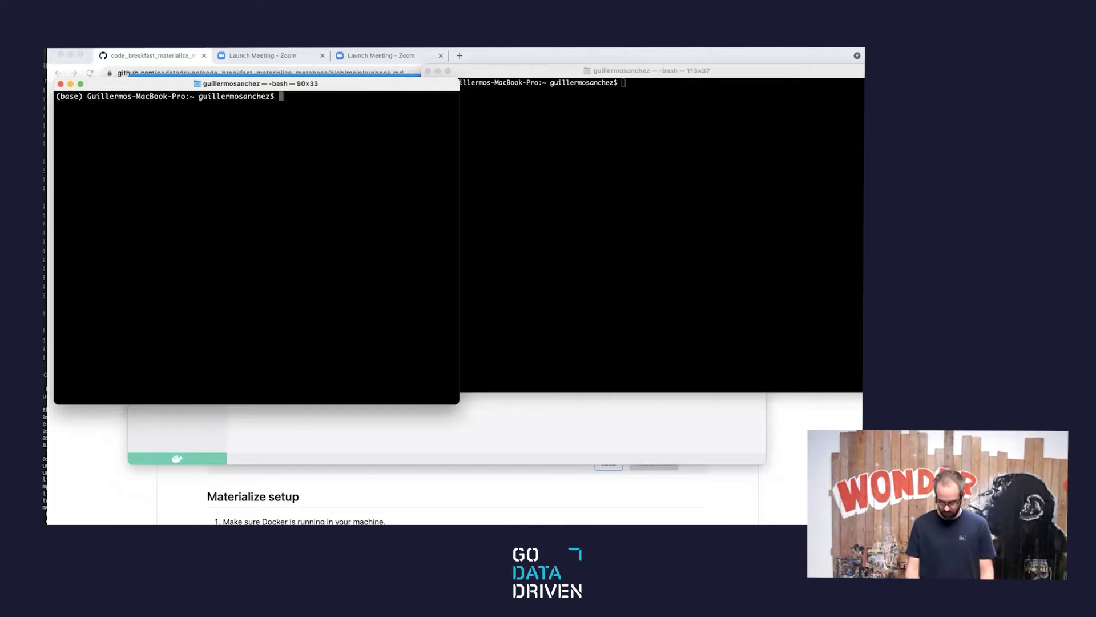
{"action": "key", "text": "ctrl+alt+Return"}
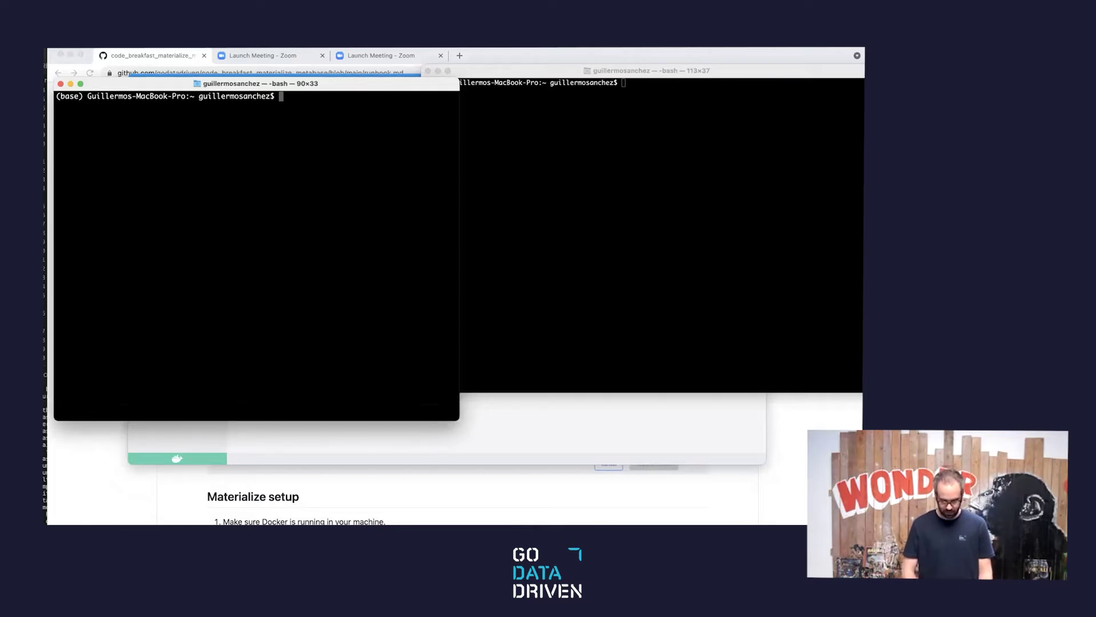
{"action": "left_click_drag", "start_coordinate": [459, 420], "coordinate": [411, 410]}
{"action": "left_click", "coordinate": [623, 83]}
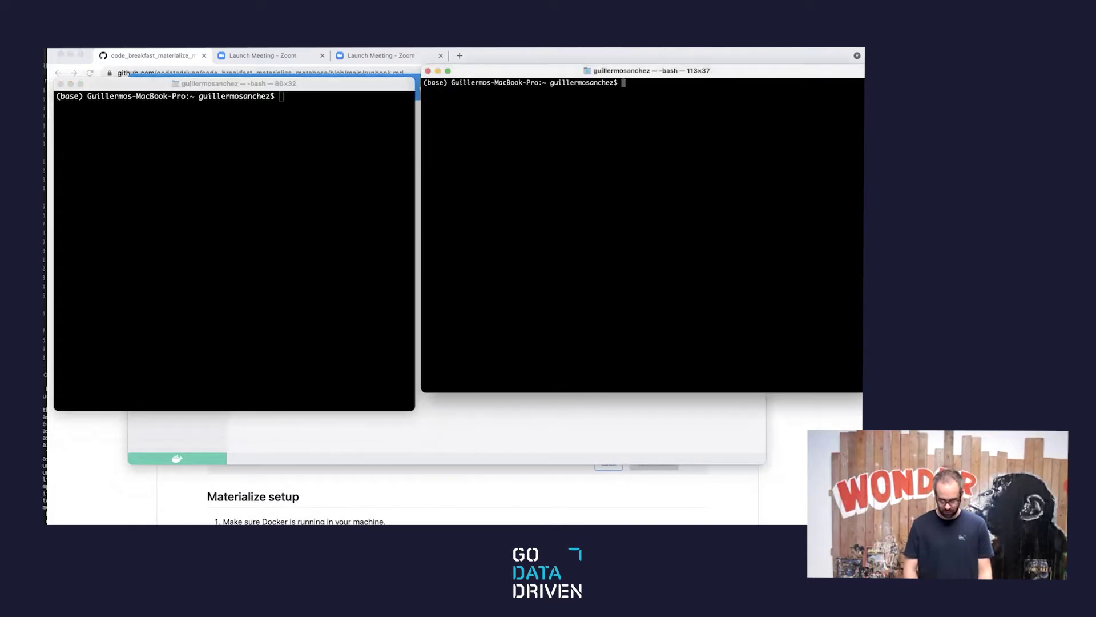
{"action": "key", "text": "super+equal"}
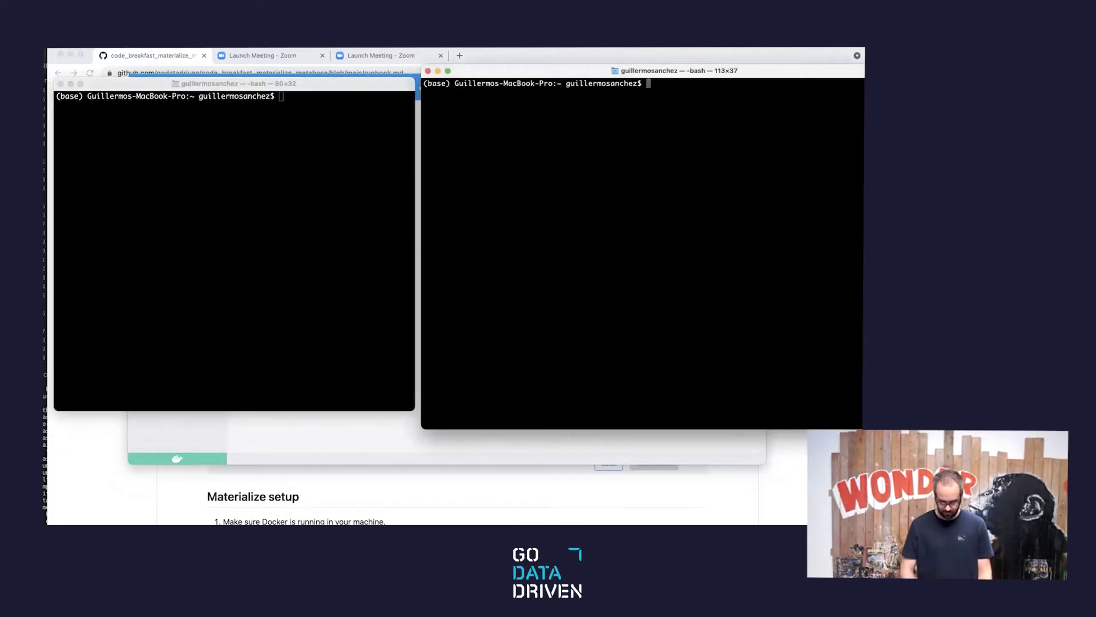
{"action": "left_click_drag", "start_coordinate": [419, 427], "coordinate": [488, 401]}
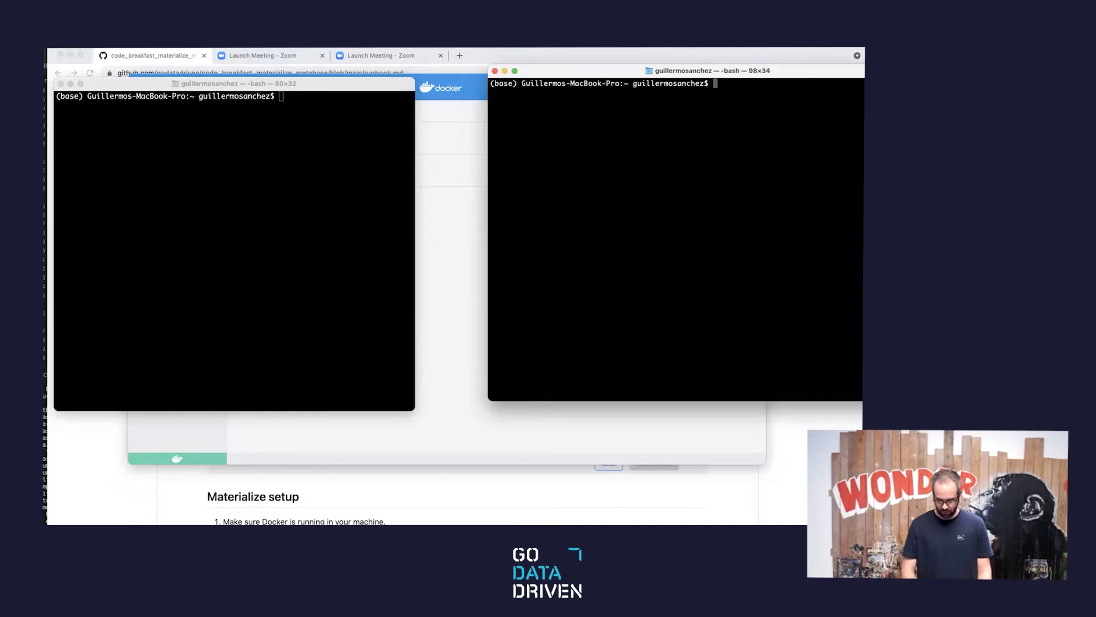
{"action": "left_click_drag", "start_coordinate": [851, 70], "coordinate": [798, 81]}
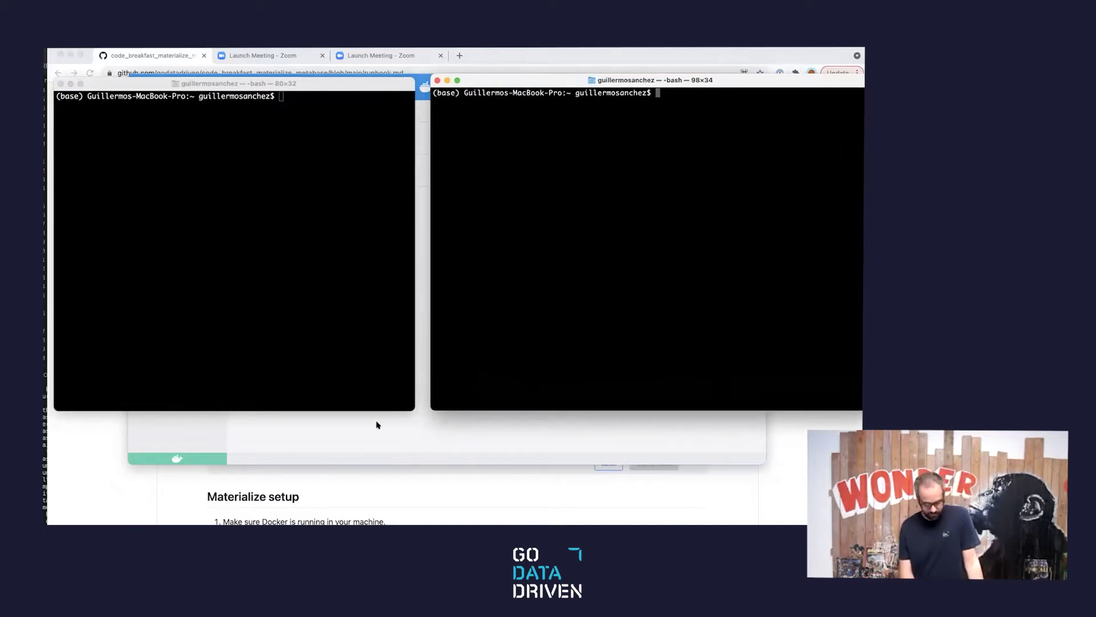
{"action": "left_click", "coordinate": [120, 501]}
Read the runbook's Materialize setup libpq install steps, then return to the bash terminals.
{"action": "scroll", "coordinate": [329, 389], "scroll_direction": "down", "scroll_amount": 5}
{"action": "scroll", "coordinate": [330, 389], "scroll_direction": "down", "scroll_amount": 3}
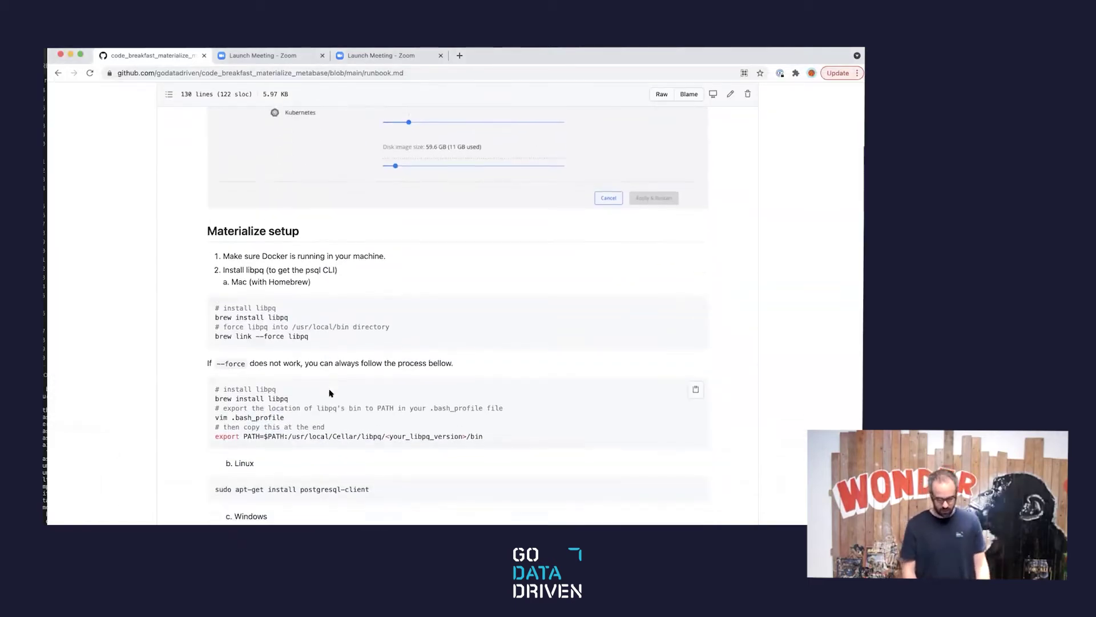
{"action": "scroll", "coordinate": [338, 372], "scroll_direction": "down", "scroll_amount": 2}
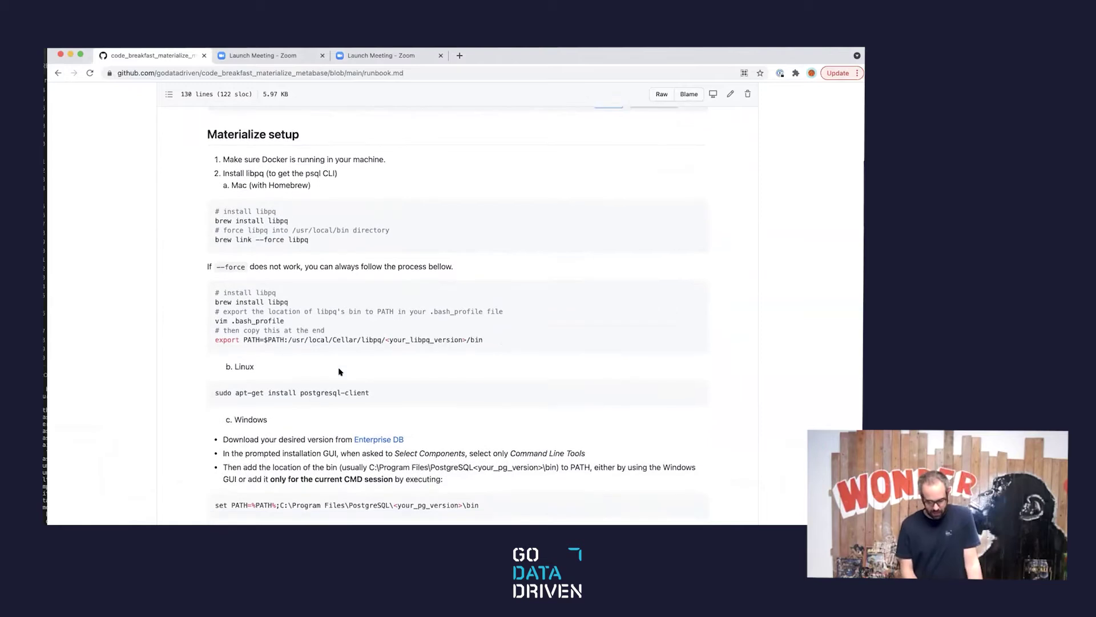
{"action": "scroll", "coordinate": [339, 372], "scroll_direction": "up", "scroll_amount": 2}
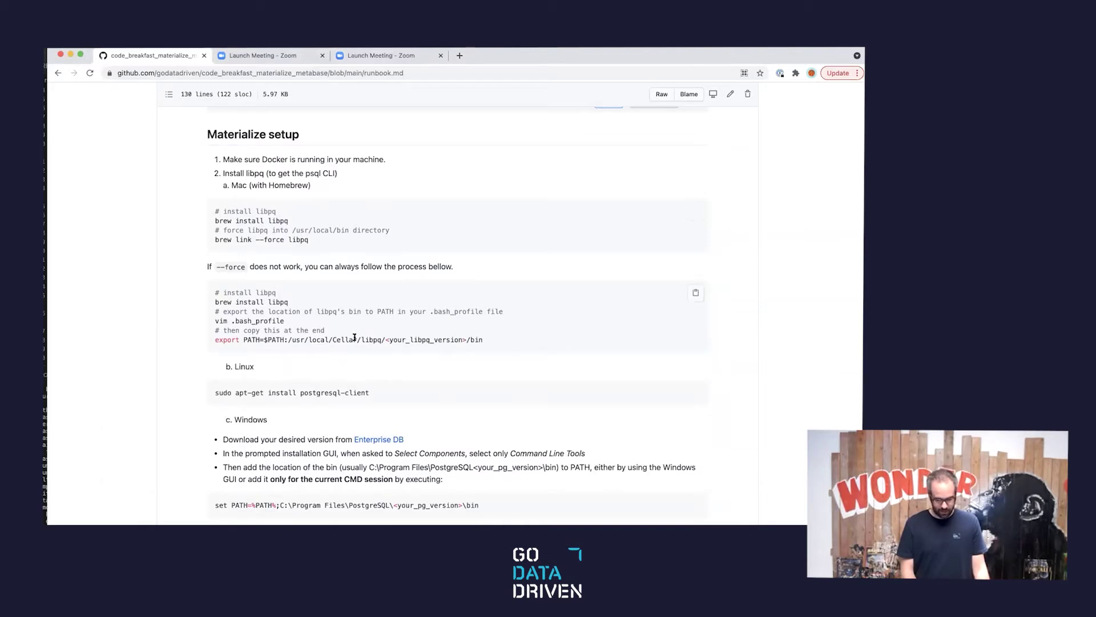
{"action": "scroll", "coordinate": [356, 337], "scroll_direction": "down", "scroll_amount": 2}
{"action": "scroll", "coordinate": [273, 334], "scroll_direction": "down", "scroll_amount": 2}
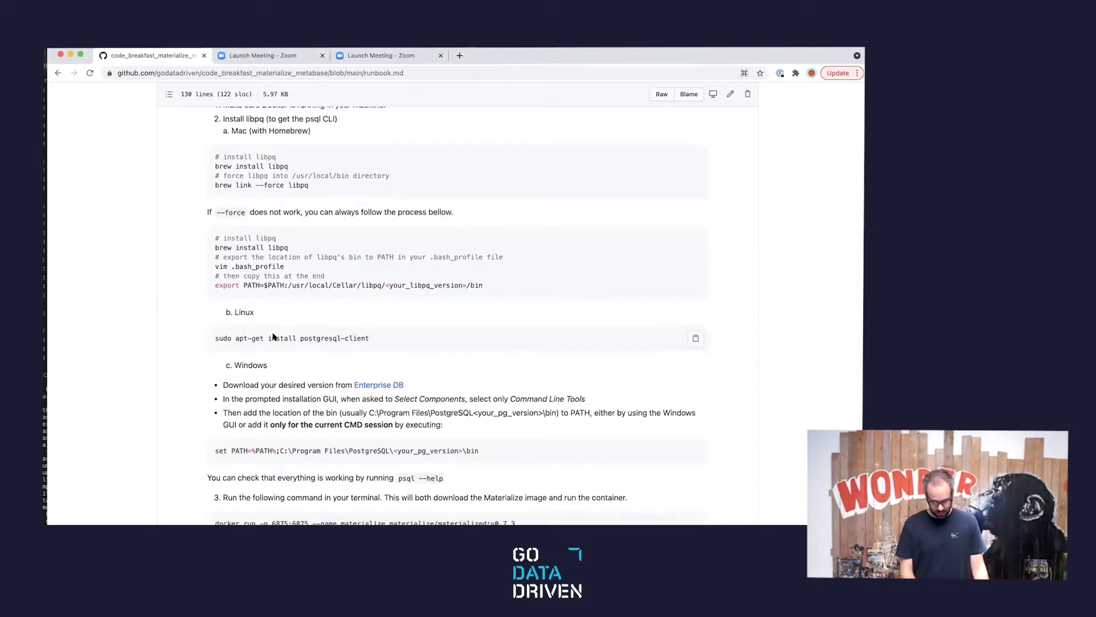
{"action": "scroll", "coordinate": [295, 386], "scroll_direction": "up", "scroll_amount": 2}
{"action": "scroll", "coordinate": [295, 386], "scroll_direction": "up", "scroll_amount": 1}
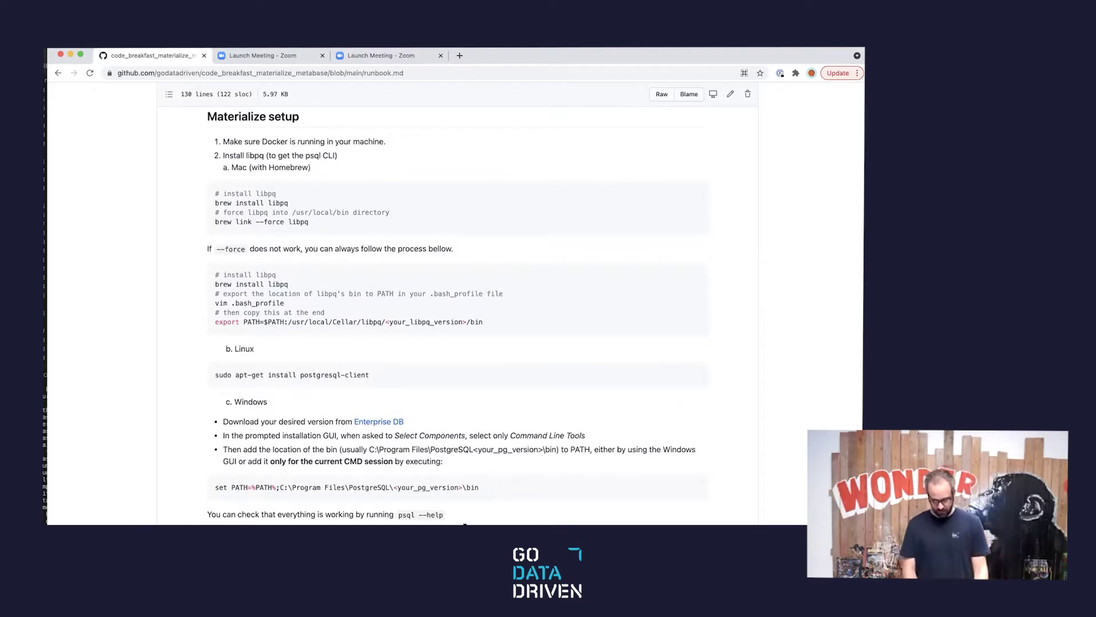
{"action": "key", "text": "super+Tab"}
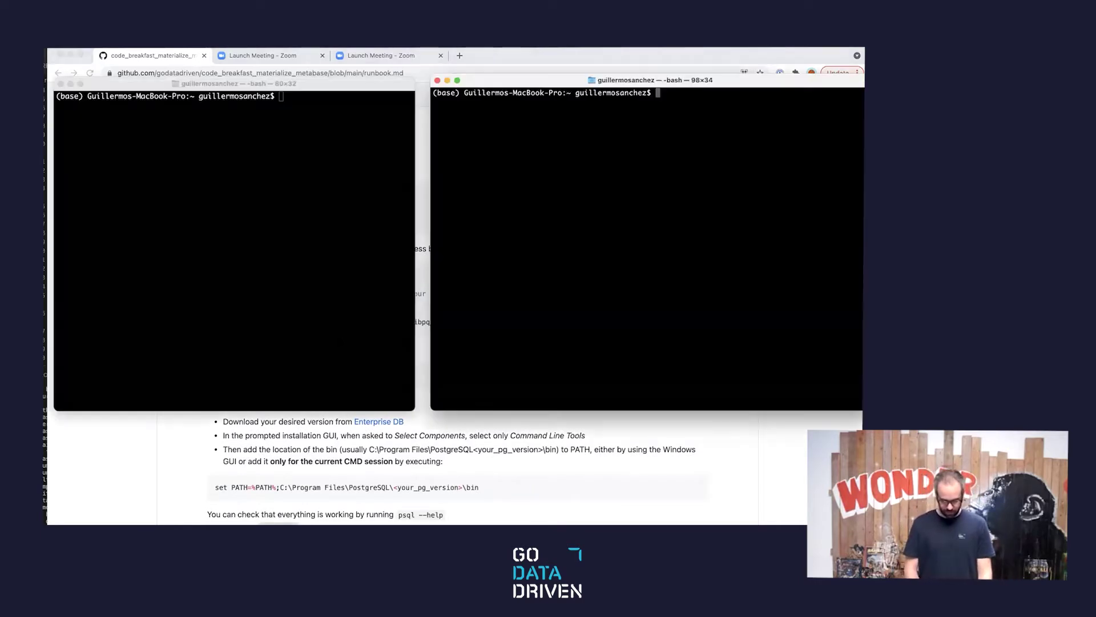
Start typing brew install libpq in the left terminal, fixing typos against the runbook.
{"action": "left_click", "coordinate": [300, 90]}
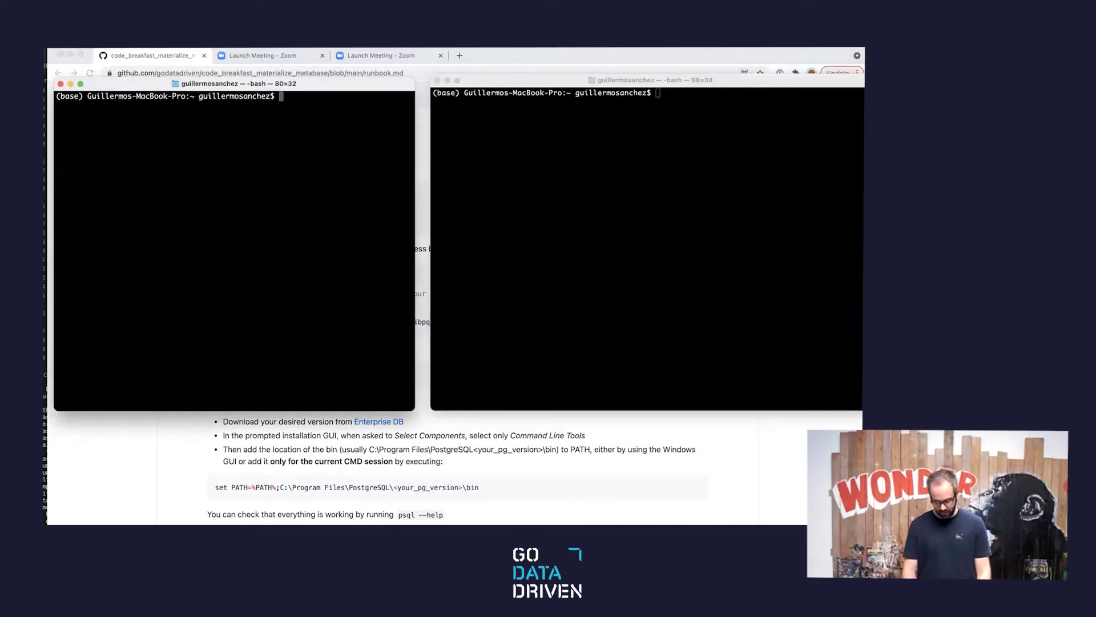
{"action": "type", "text": "brew e"}
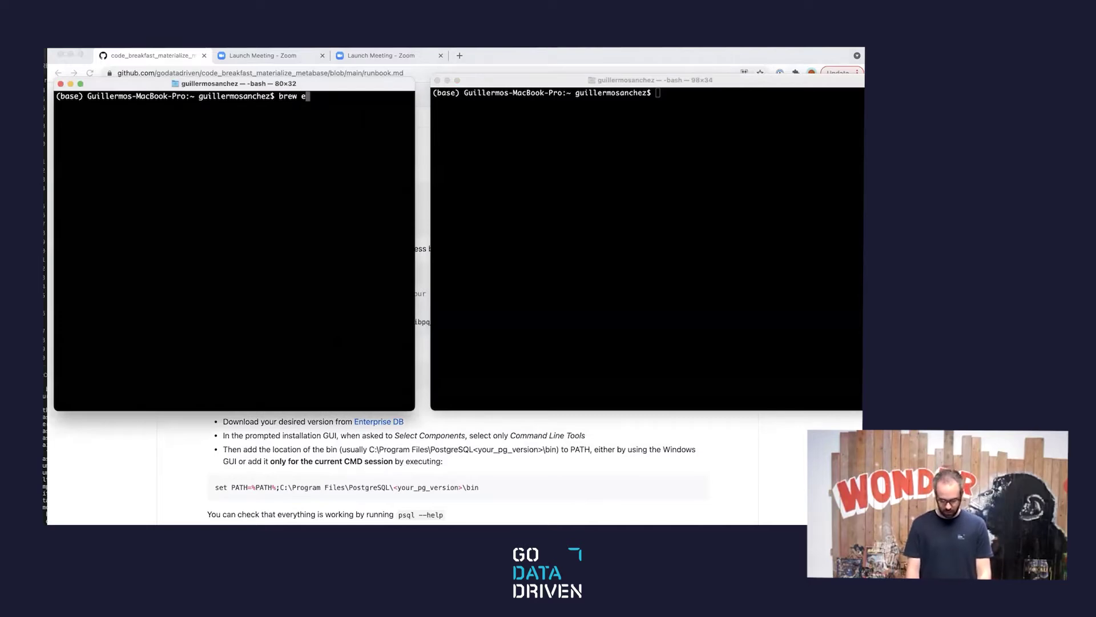
{"action": "key", "text": "BackSpace"}
{"action": "type", "text": "libp"}
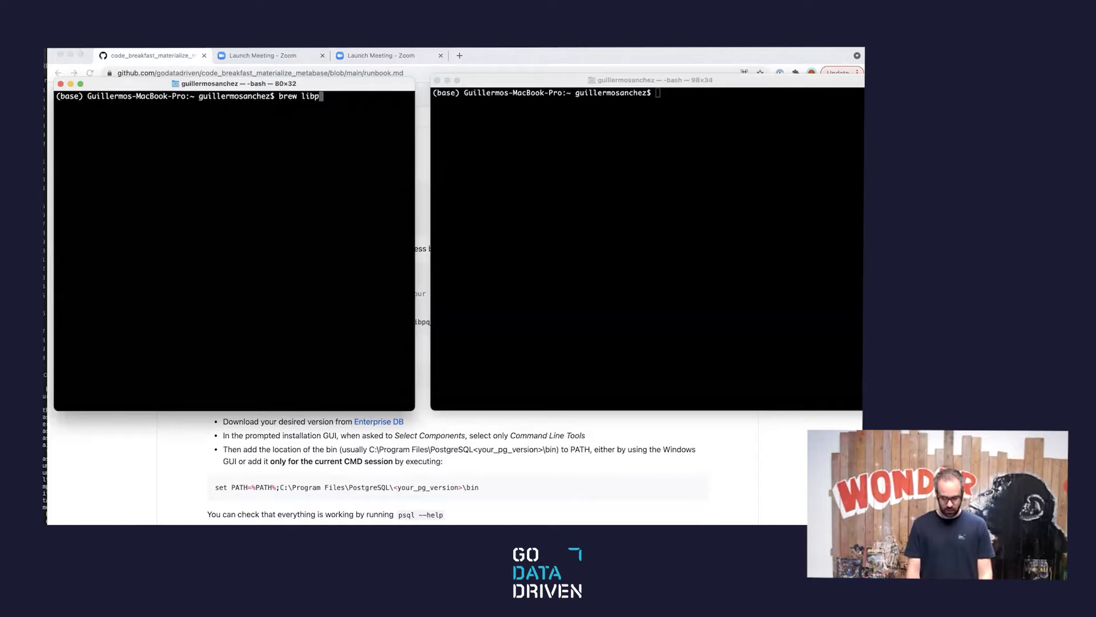
{"action": "type", "text": "q"}
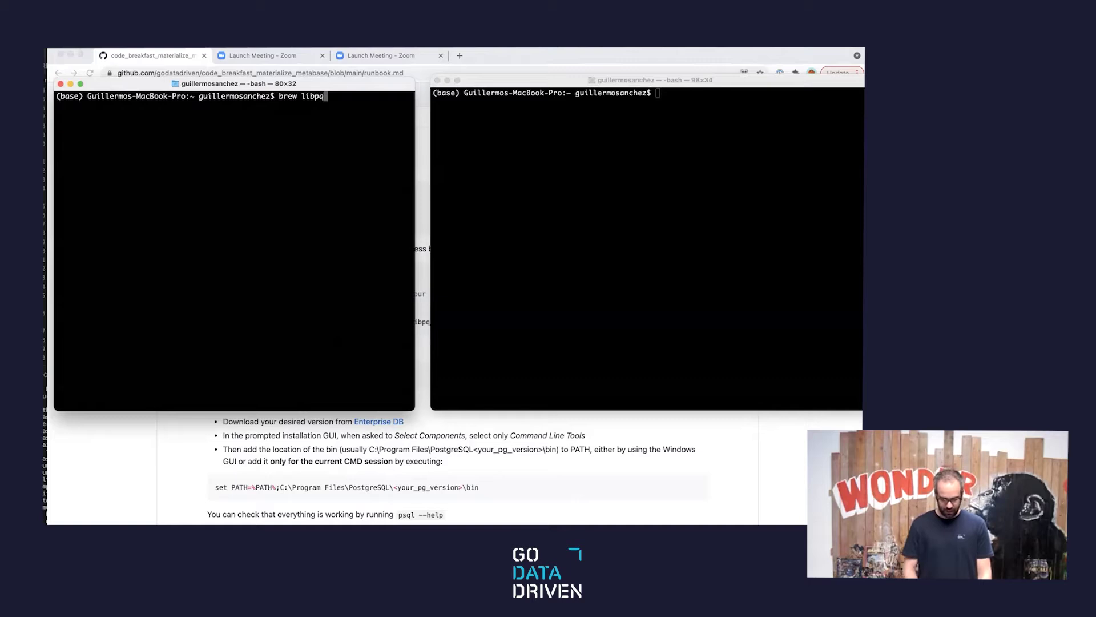
{"action": "left_click", "coordinate": [222, 482]}
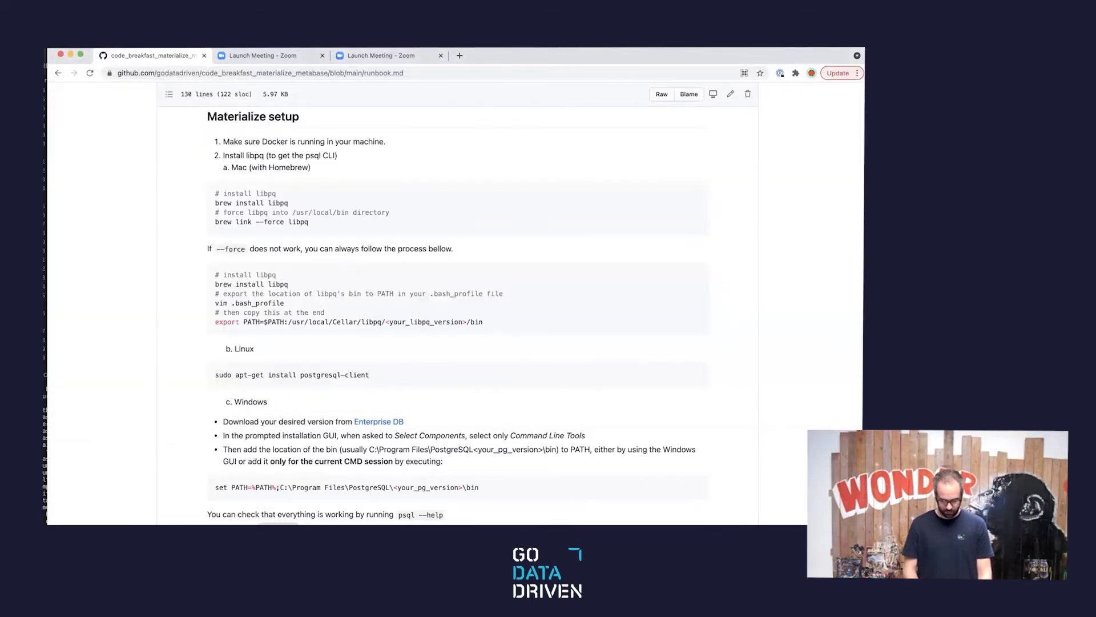
{"action": "key", "text": "super+Tab"}
{"action": "key", "text": "BackSpace"}
{"action": "key", "text": "BackSpace"}
{"action": "key", "text": "BackSpace"}
{"action": "key", "text": "BackSpace"}
{"action": "key", "text": "BackSpace"}
{"action": "type", "text": "install lbpq"}
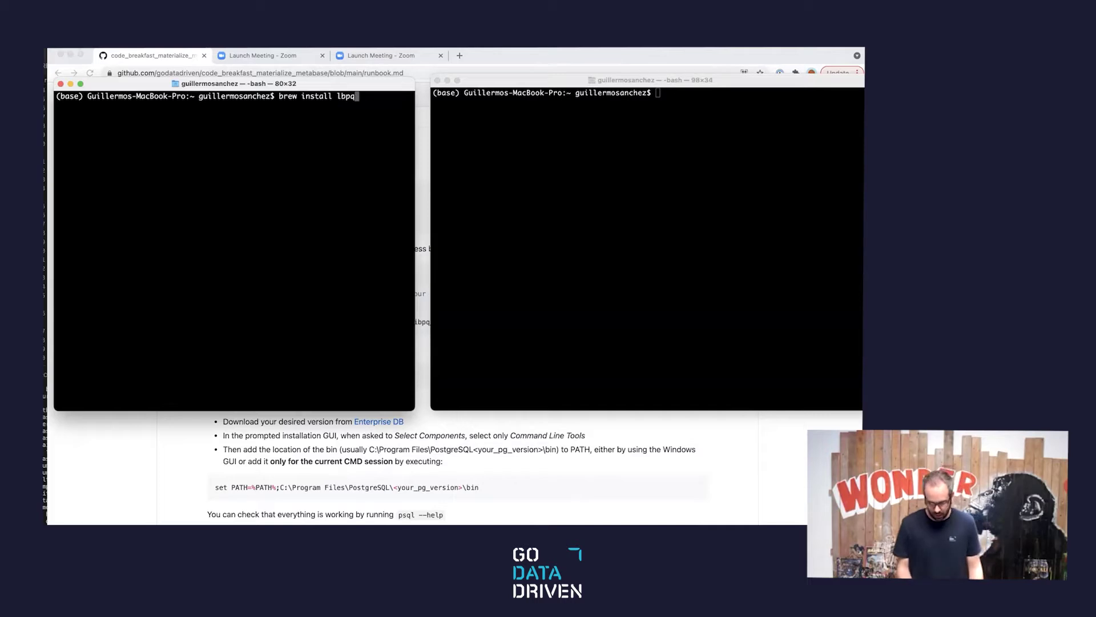
{"action": "key", "text": "BackSpace"}
{"action": "key", "text": "BackSpace"}
{"action": "key", "text": "BackSpace"}
{"action": "type", "text": "ibp"}
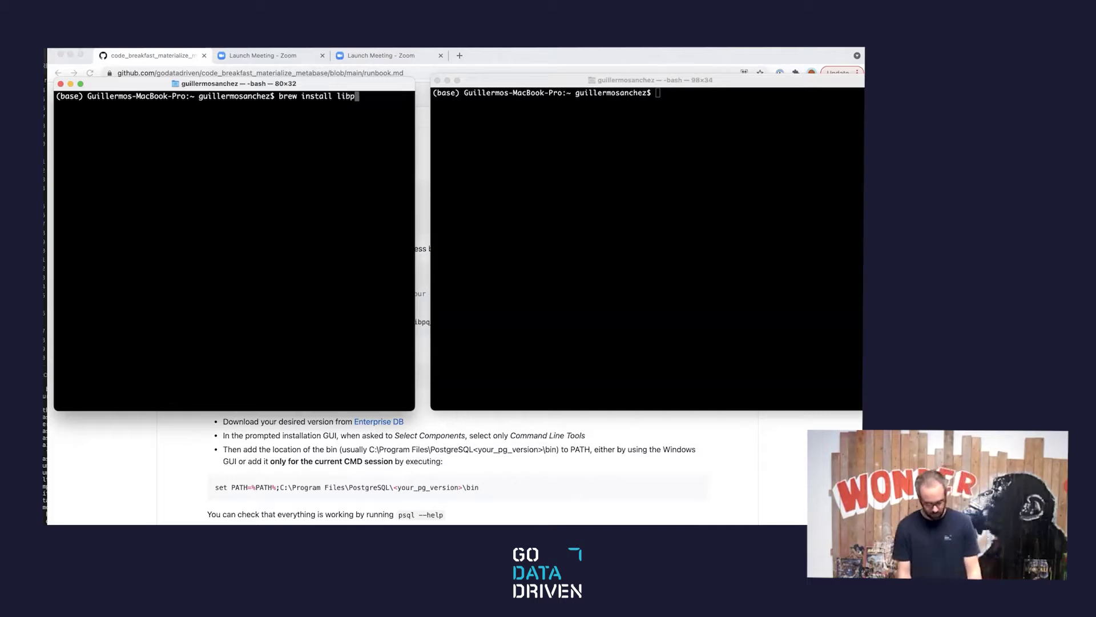
{"action": "key", "text": "BackSpace"}
{"action": "key", "text": "BackSpace"}
{"action": "key", "text": "BackSpace"}
{"action": "key", "text": "BackSpace"}
{"action": "key", "text": "BackSpace"}
{"action": "key", "text": "BackSpace"}
{"action": "key", "text": "BackSpace"}
{"action": "key", "text": "BackSpace"}
{"action": "key", "text": "BackSpace"}
{"action": "key", "text": "BackSpace"}
{"action": "key", "text": "BackSpace"}
{"action": "key", "text": "BackSpace"}
{"action": "key", "text": "BackSpace"}
{"action": "key", "text": "BackSpace"}
{"action": "key", "text": "BackSpace"}
{"action": "key", "text": "BackSpace"}
{"action": "key", "text": "BackSpace"}
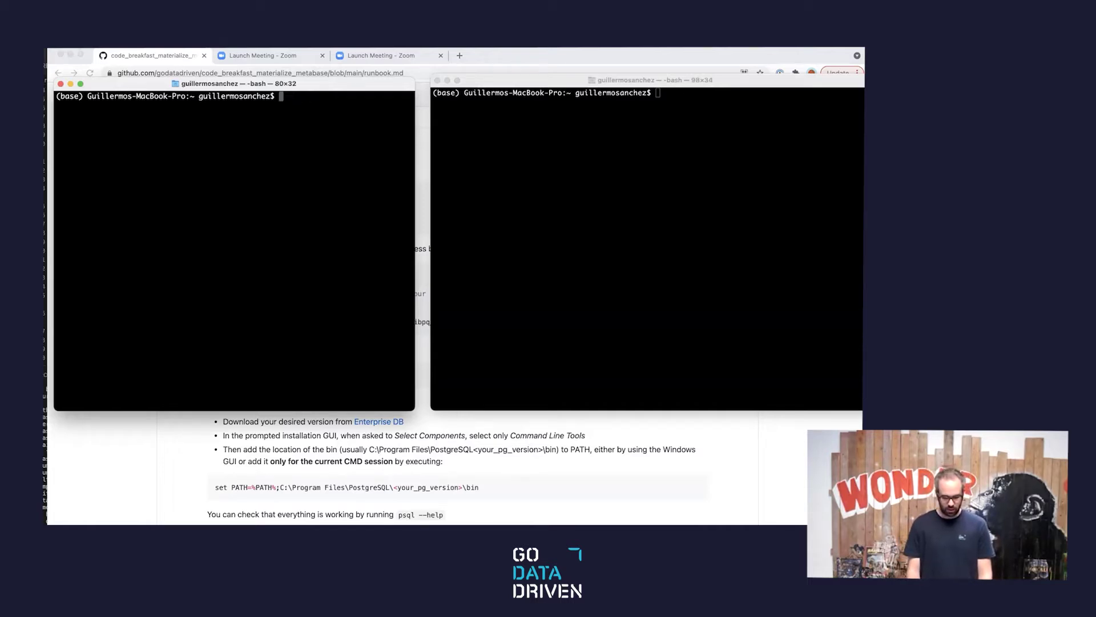
Type brew link --force libpq, then erase it and bring the runbook back to the front.
{"action": "type", "text": "brew "}
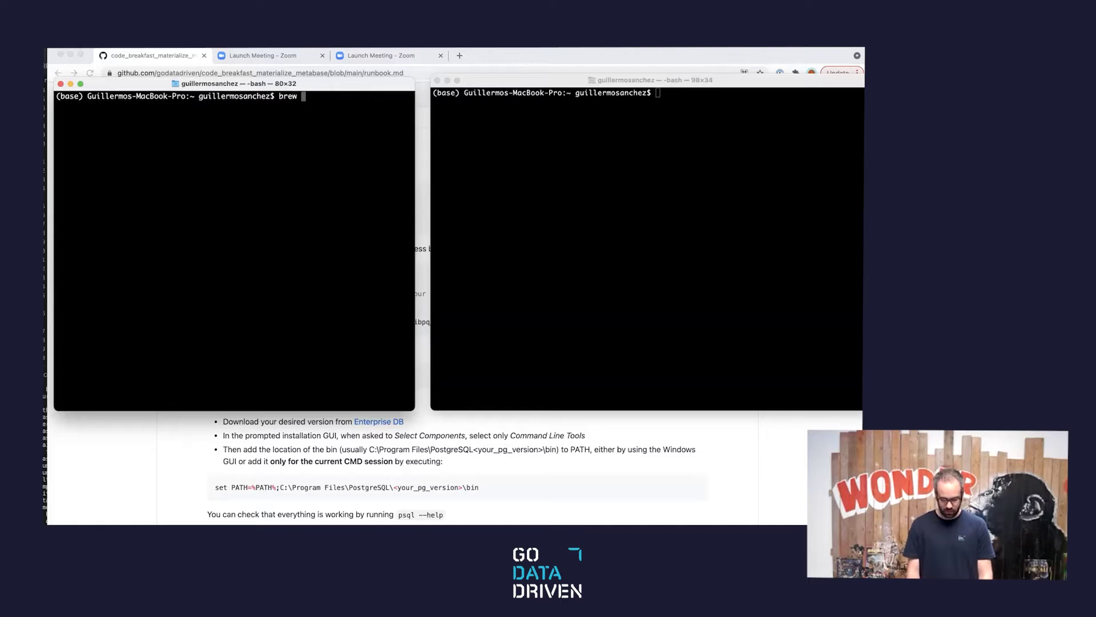
{"action": "type", "text": "ins"}
{"action": "key", "text": "BackSpace"}
{"action": "key", "text": "BackSpace"}
{"action": "key", "text": "BackSpace"}
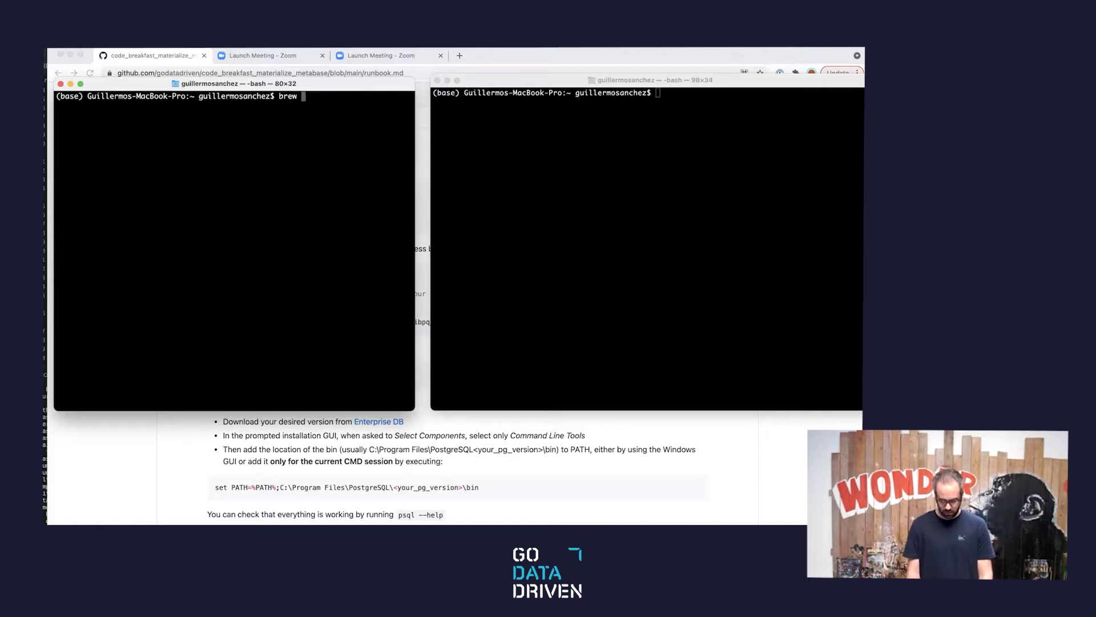
{"action": "type", "text": "--force"}
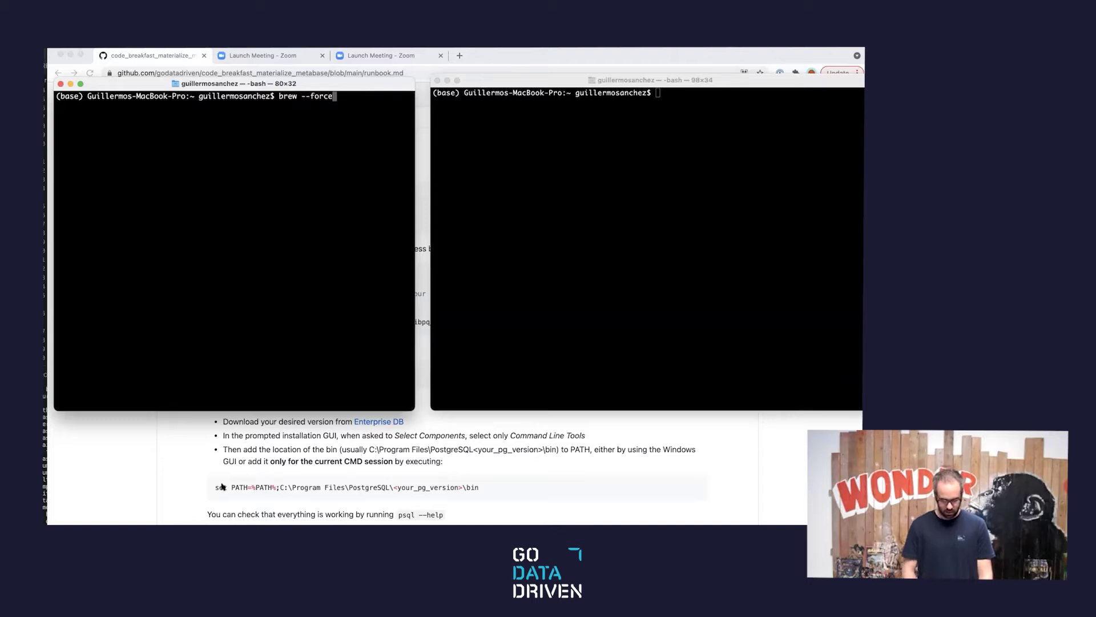
{"action": "left_click", "coordinate": [222, 486]}
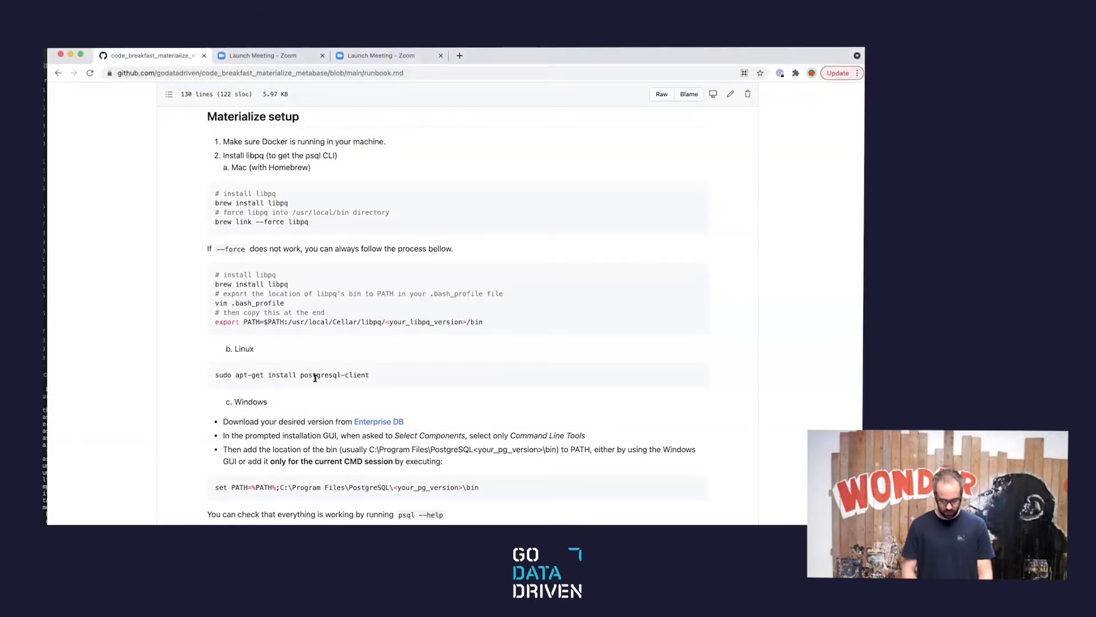
{"action": "key", "text": "super+Tab"}
{"action": "key", "text": "BackSpace"}
{"action": "key", "text": "BackSpace"}
{"action": "key", "text": "BackSpace"}
{"action": "key", "text": "BackSpace"}
{"action": "key", "text": "BackSpace"}
{"action": "key", "text": "BackSpace"}
{"action": "key", "text": "BackSpace"}
{"action": "type", "text": "link -"}
{"action": "type", "text": "ce libpq"}
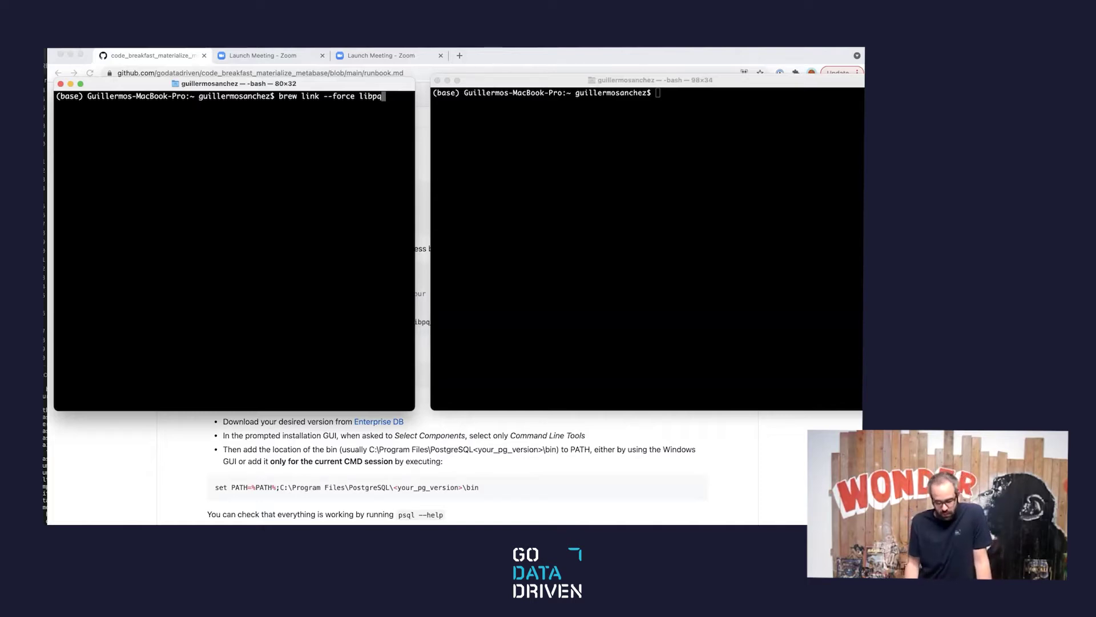
{"action": "key", "text": "BackSpace"}
{"action": "key", "text": "BackSpace"}
{"action": "key", "text": "BackSpace"}
{"action": "key", "text": "BackSpace"}
{"action": "key", "text": "BackSpace"}
{"action": "key", "text": "BackSpace"}
{"action": "key", "text": "BackSpace"}
{"action": "key", "text": "BackSpace"}
{"action": "key", "text": "BackSpace"}
{"action": "key", "text": "BackSpace"}
{"action": "key", "text": "BackSpace"}
{"action": "key", "text": "BackSpace"}
{"action": "key", "text": "BackSpace"}
{"action": "key", "text": "BackSpace"}
{"action": "key", "text": "BackSpace"}
{"action": "key", "text": "BackSpace"}
{"action": "key", "text": "BackSpace"}
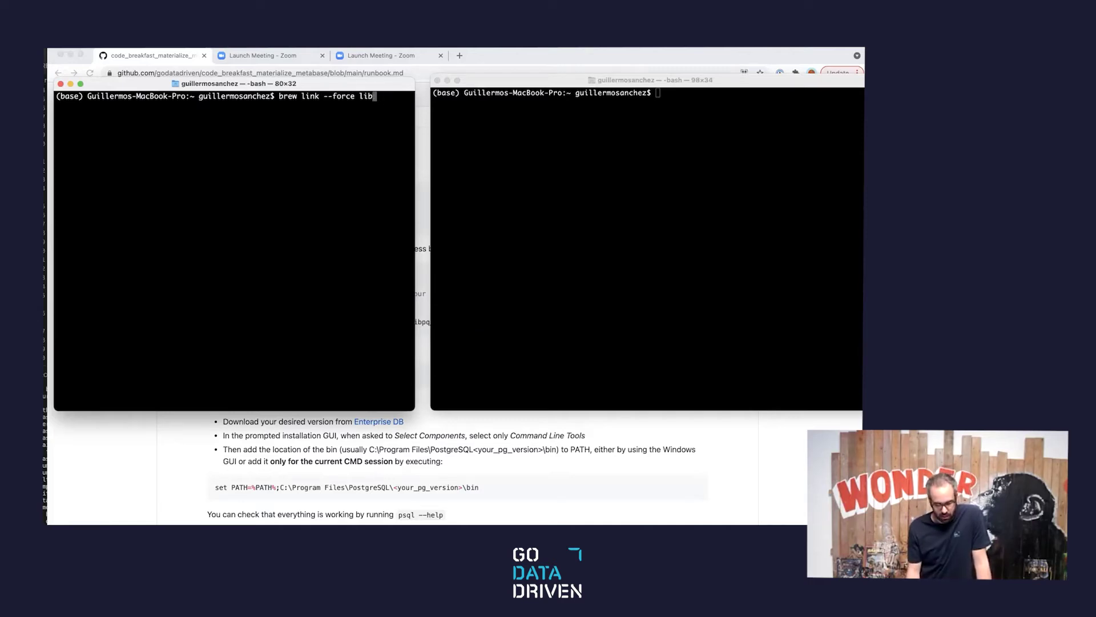
{"action": "key", "text": "BackSpace"}
{"action": "key", "text": "BackSpace"}
{"action": "key", "text": "BackSpace"}
{"action": "key", "text": "BackSpace"}
{"action": "key", "text": "BackSpace"}
{"action": "key", "text": "BackSpace"}
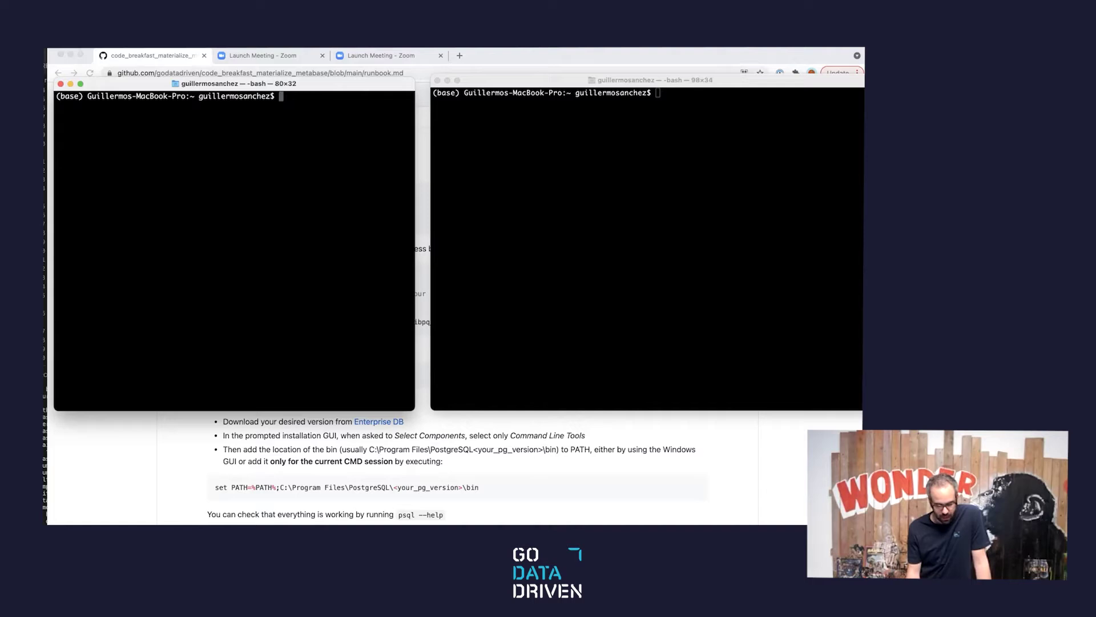
{"action": "left_click", "coordinate": [165, 457]}
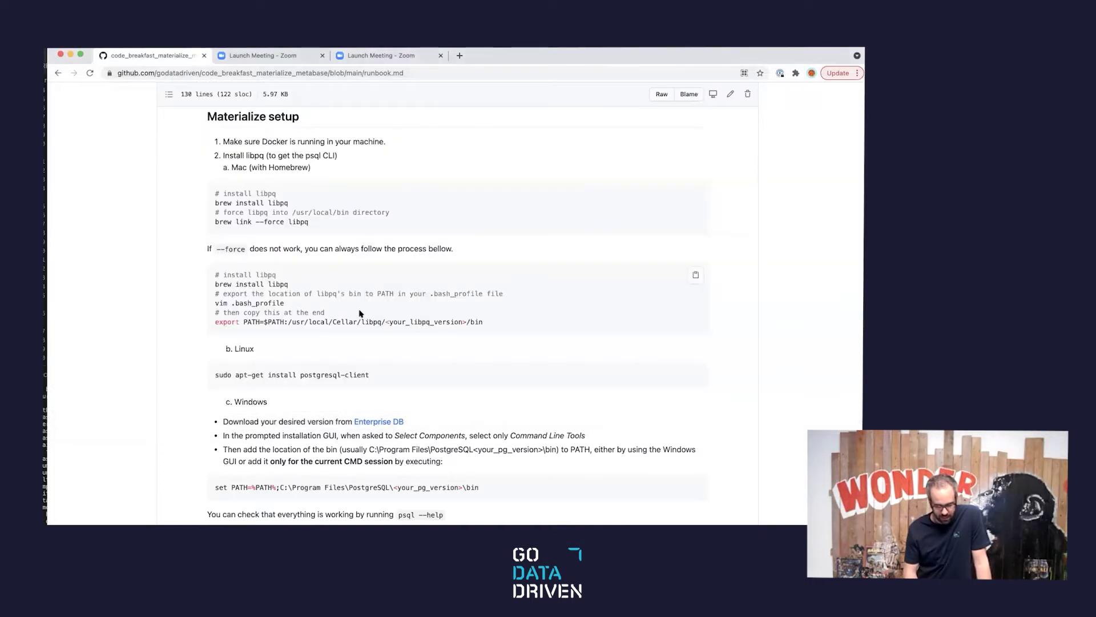
Review the runbook's fallback libpq steps: brew install, editing .bash_profile, and the export PATH line.
{"action": "left_click_drag", "start_coordinate": [484, 325], "coordinate": [210, 285]}
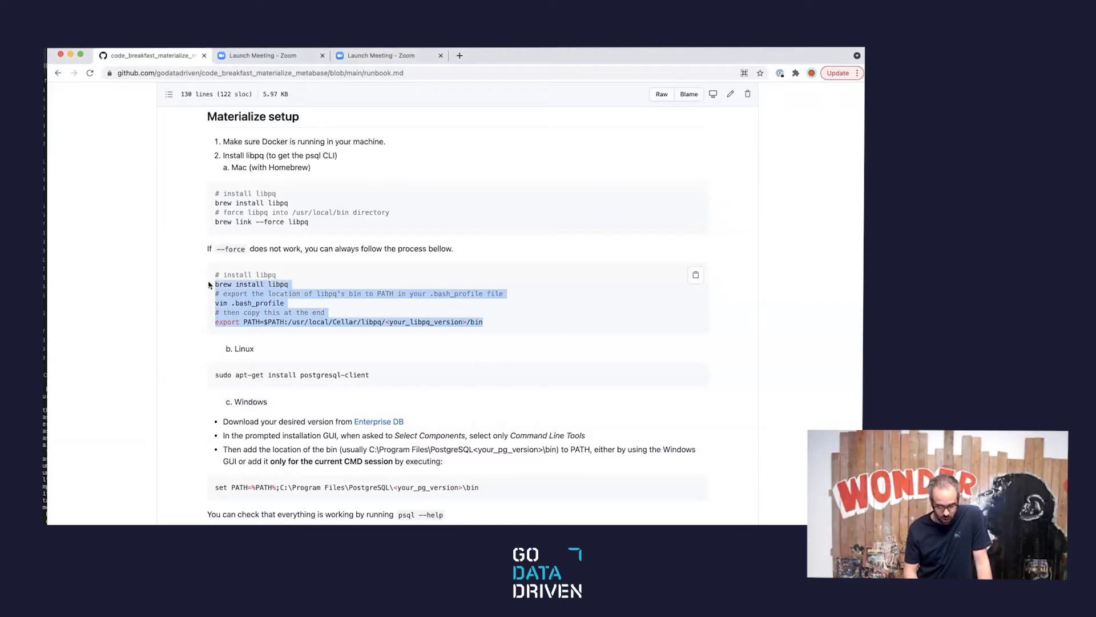
{"action": "left_click", "coordinate": [292, 309]}
{"action": "left_click_drag", "start_coordinate": [290, 284], "coordinate": [213, 284]}
{"action": "left_click", "coordinate": [267, 302]}
{"action": "left_click_drag", "start_coordinate": [292, 304], "coordinate": [230, 301]}
{"action": "left_click_drag", "start_coordinate": [495, 323], "coordinate": [242, 321]}
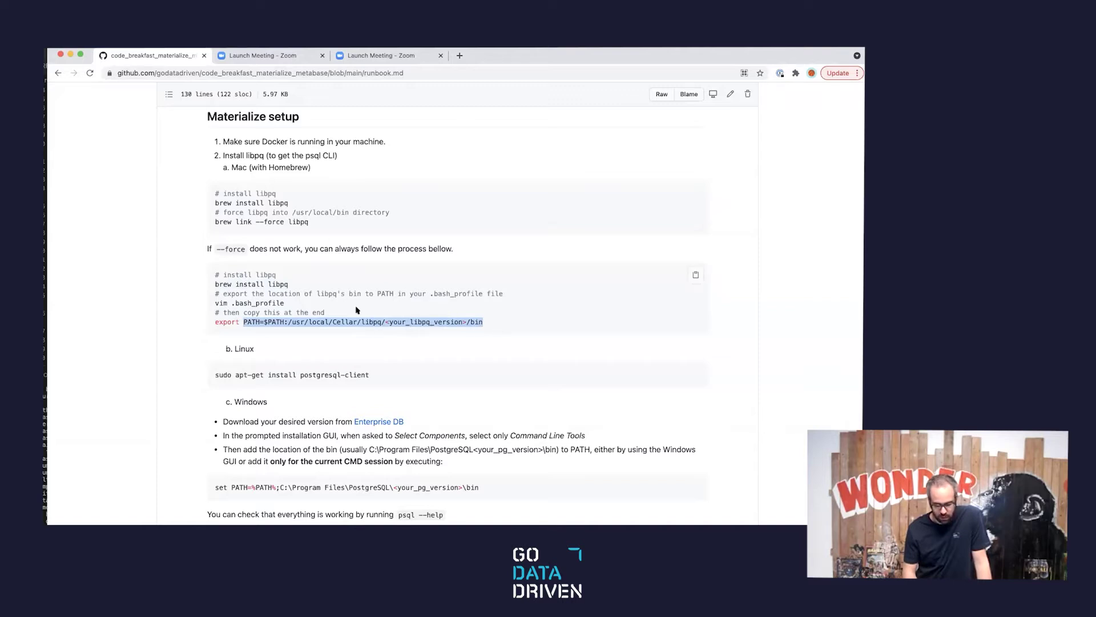
{"action": "left_click", "coordinate": [461, 507]}
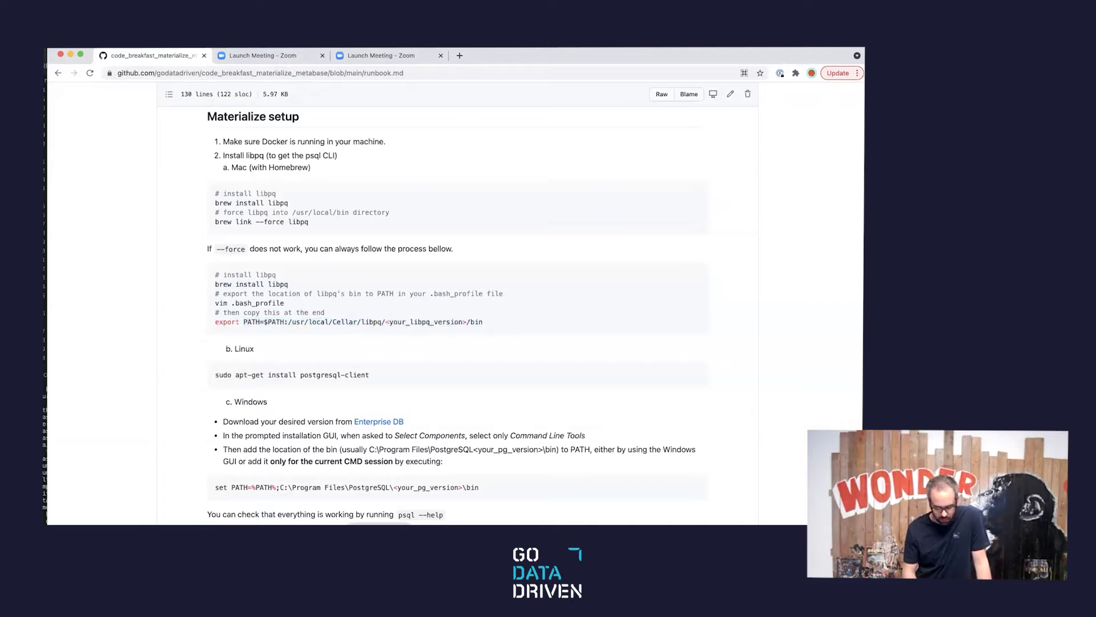
{"action": "key", "text": "super+Tab"}
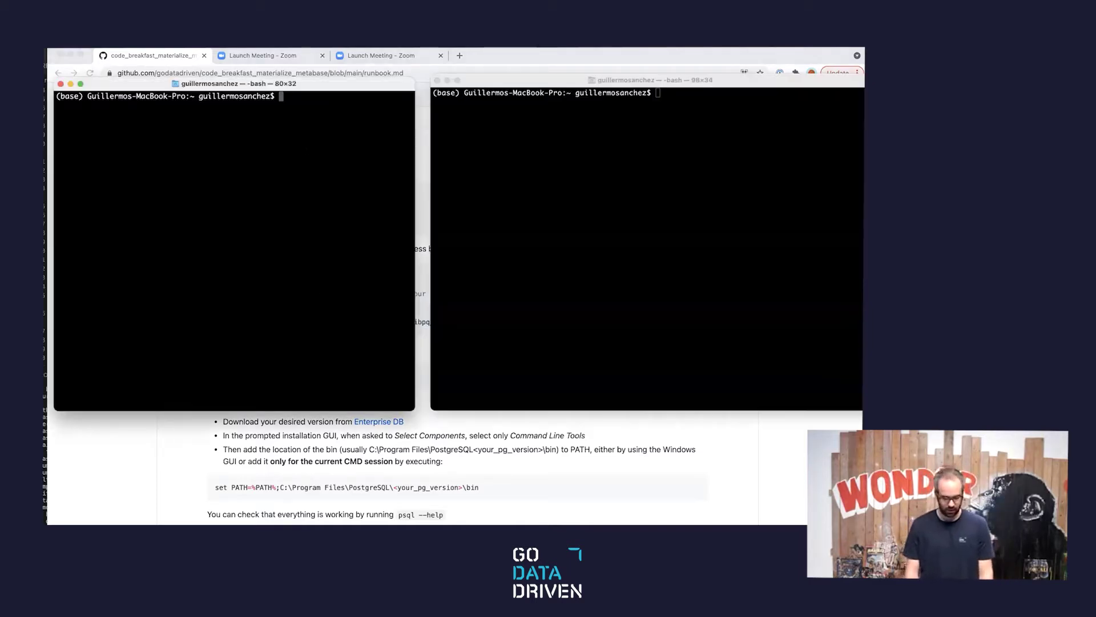
List the home folder's hidden files with ls -a, clear the screen, and enter .bash_profile.
{"action": "type", "text": "ls -a"}
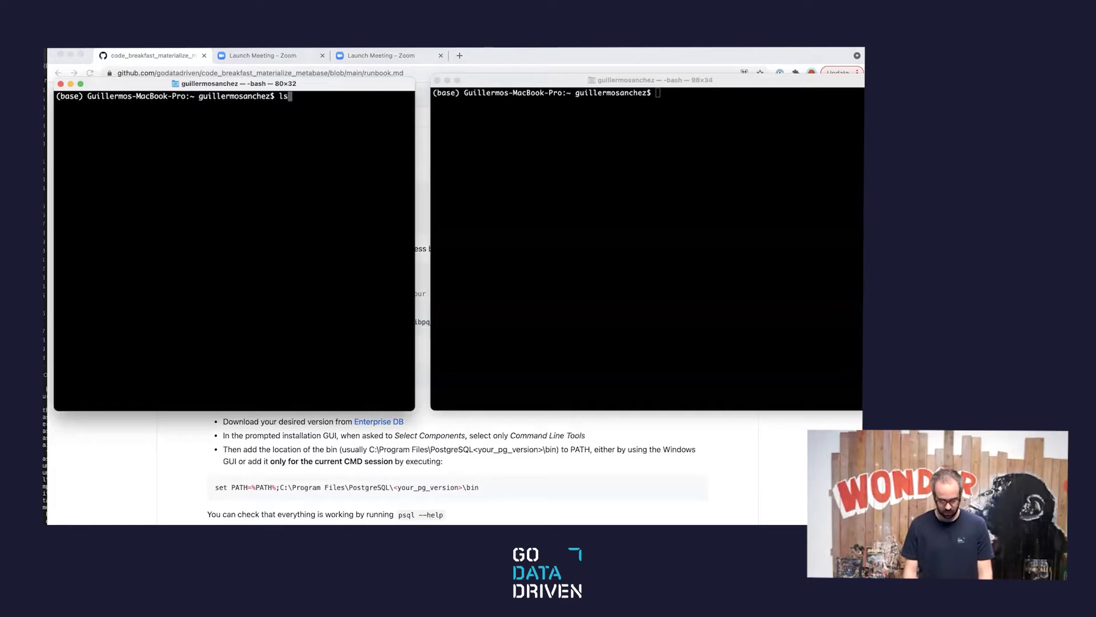
{"action": "key", "text": "Return"}
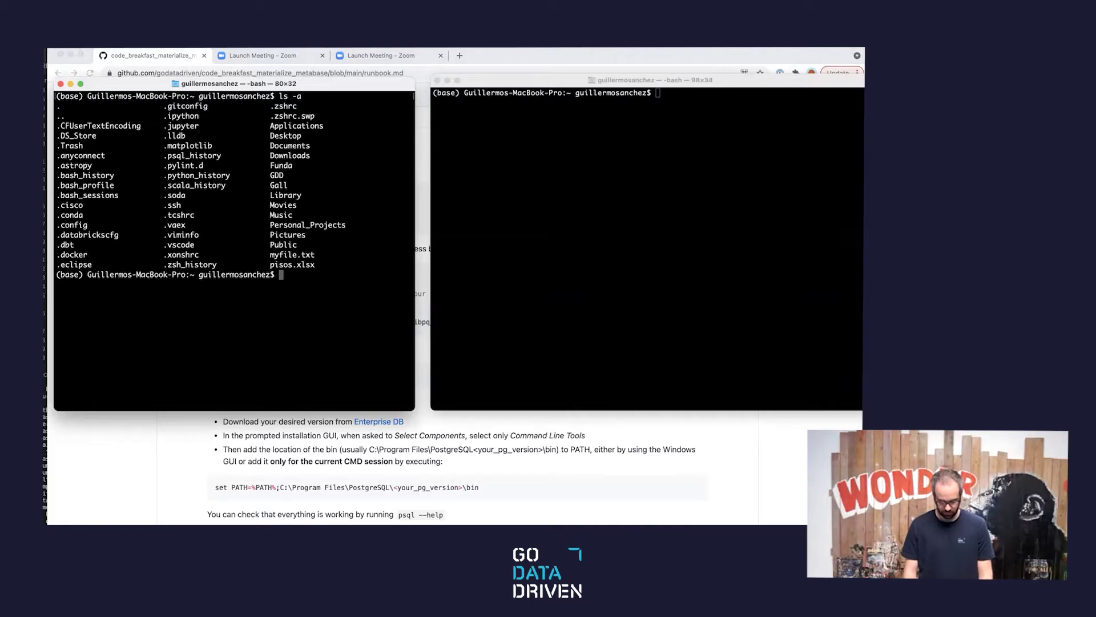
{"action": "type", "text": "clear"}
{"action": "key", "text": "Return"}
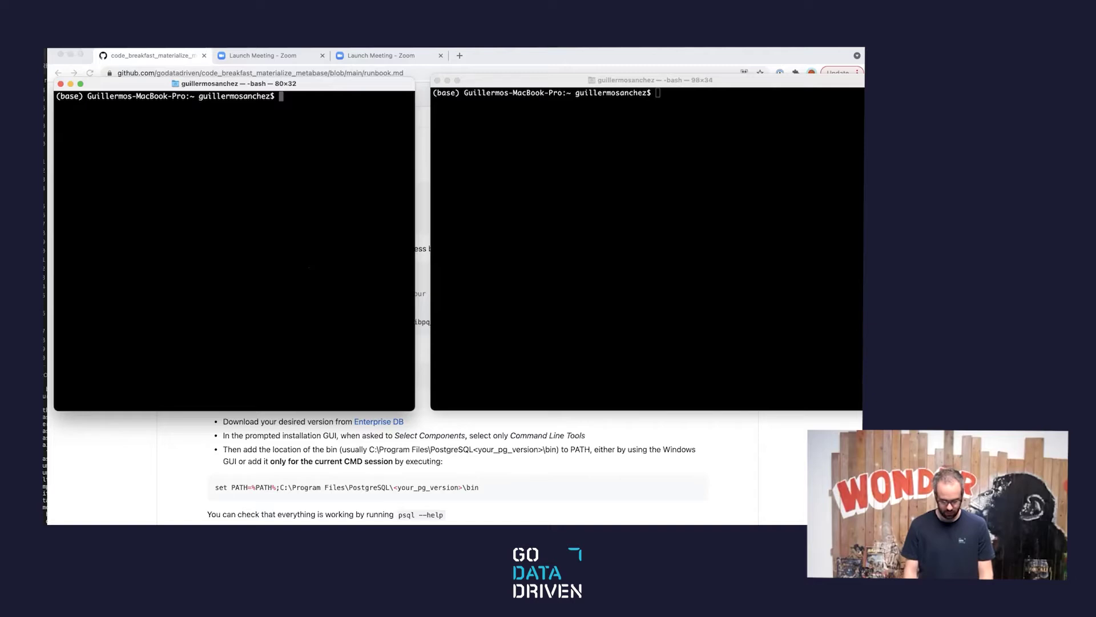
{"action": "type", "text": ".bash_profile"}
{"action": "key", "text": "Left"}
{"action": "key", "text": "Left"}
{"action": "key", "text": "Left"}
{"action": "key", "text": "Left"}
{"action": "key", "text": "Left"}
{"action": "key", "text": "Left"}
{"action": "key", "text": "Left"}
{"action": "key", "text": "Left"}
{"action": "key", "text": "Left"}
{"action": "key", "text": "Left"}
{"action": "key", "text": "Left"}
{"action": "key", "text": "Left"}
{"action": "key", "text": "Left"}
Open .bash_profile in TextEdit, check the libpq 13.2 PATH export line, and close it.
{"action": "type", "text": "open"}
{"action": "key", "text": "Return"}
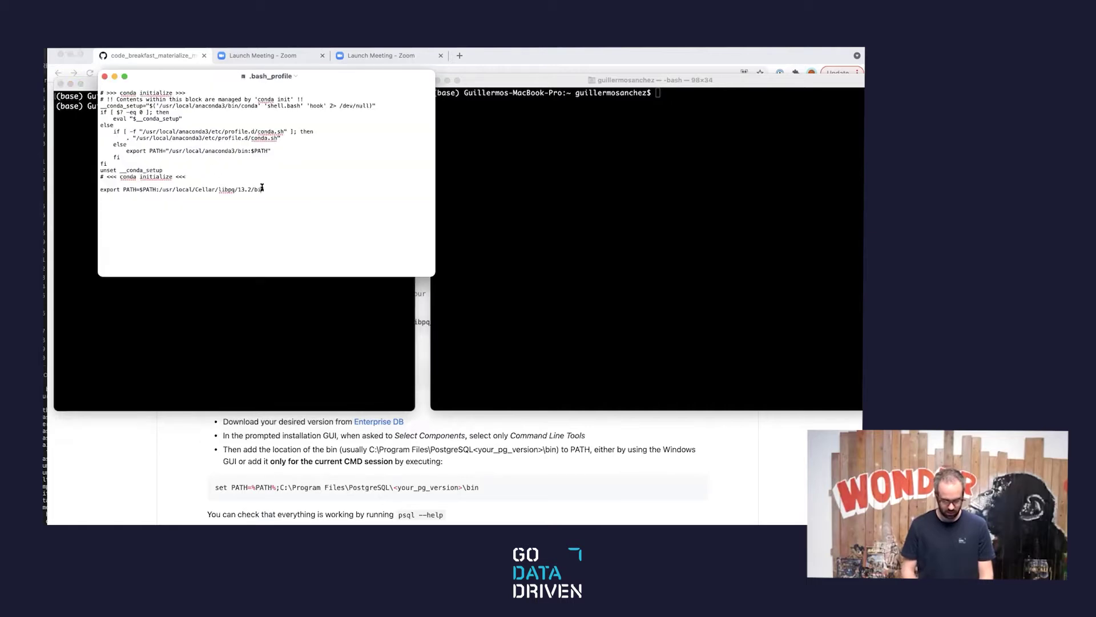
{"action": "left_click_drag", "start_coordinate": [99, 189], "coordinate": [269, 190]}
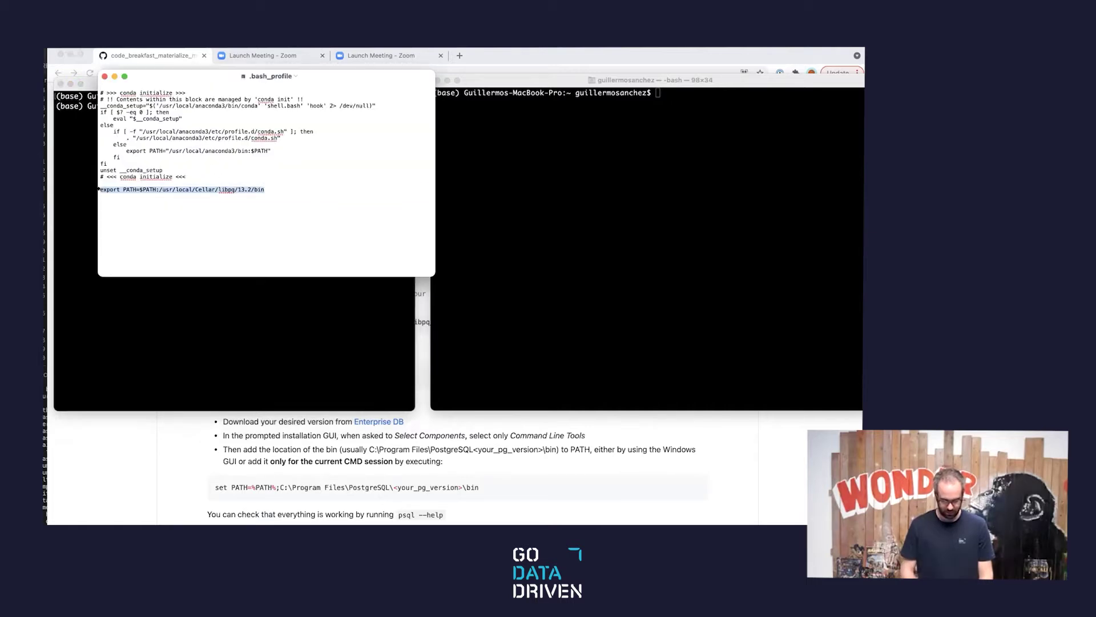
{"action": "left_click", "coordinate": [270, 190]}
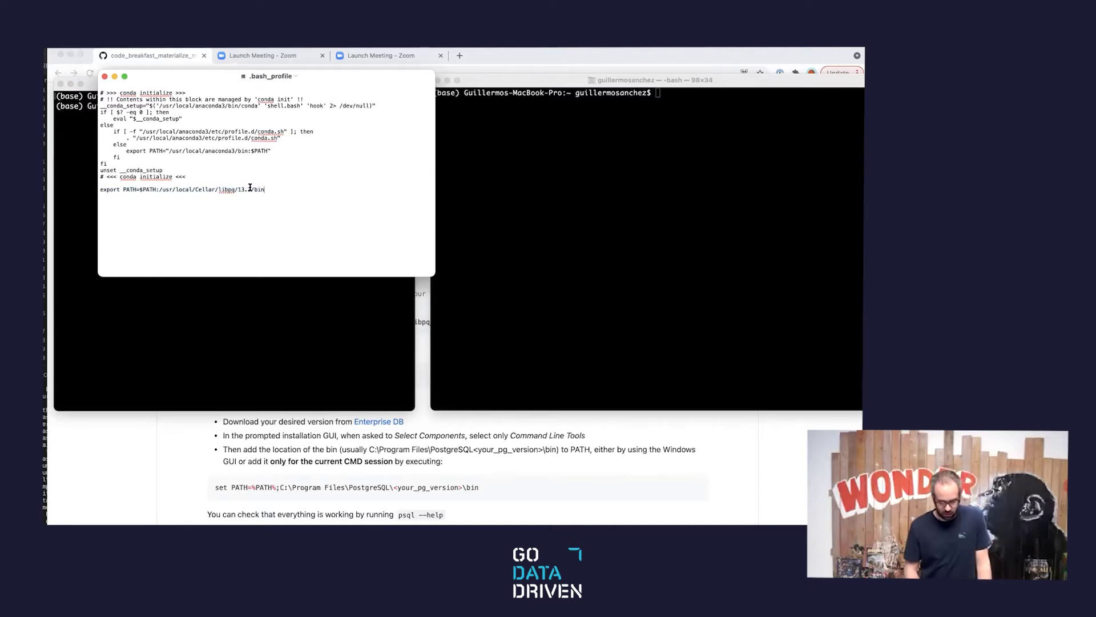
{"action": "left_click", "coordinate": [104, 77]}
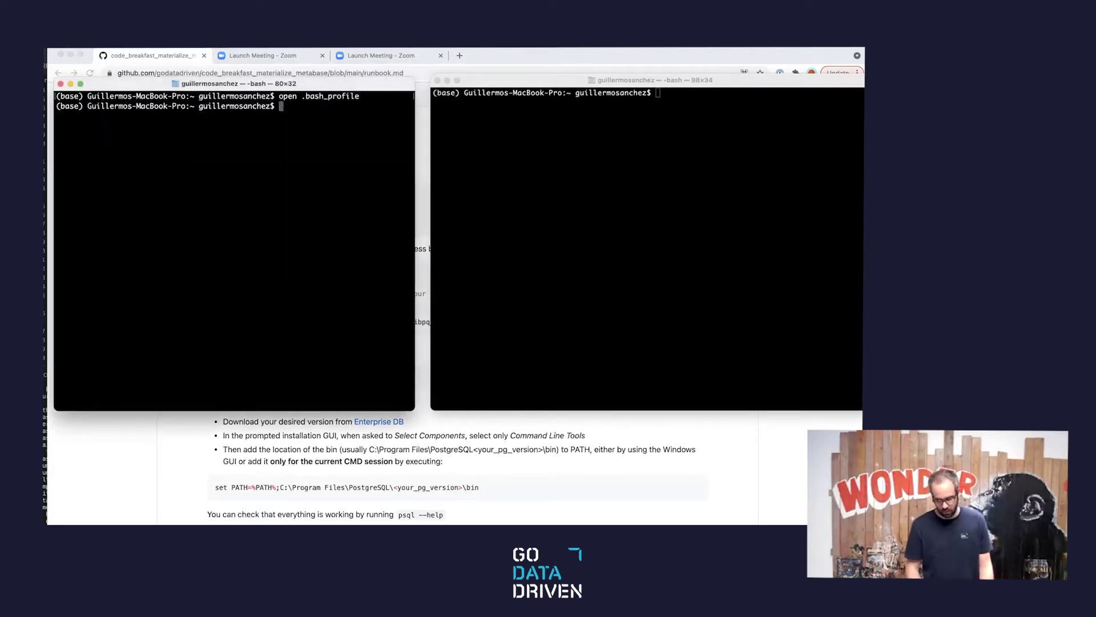
{"action": "left_click", "coordinate": [169, 462]}
{"action": "scroll", "coordinate": [263, 436], "scroll_direction": "down", "scroll_amount": 3}
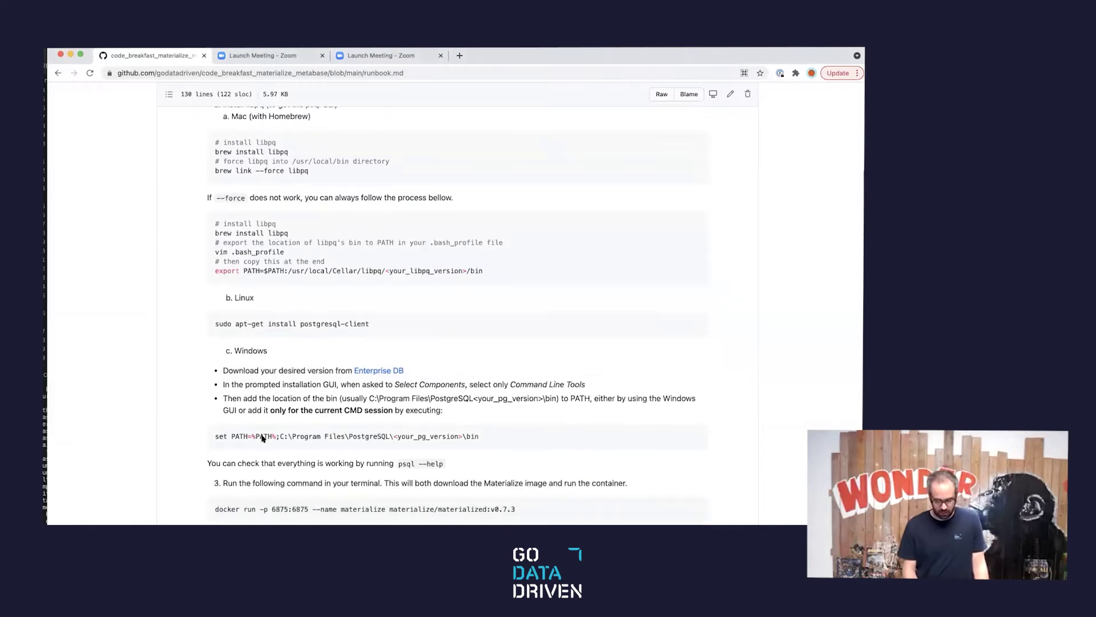
{"action": "scroll", "coordinate": [262, 435], "scroll_direction": "up", "scroll_amount": 2}
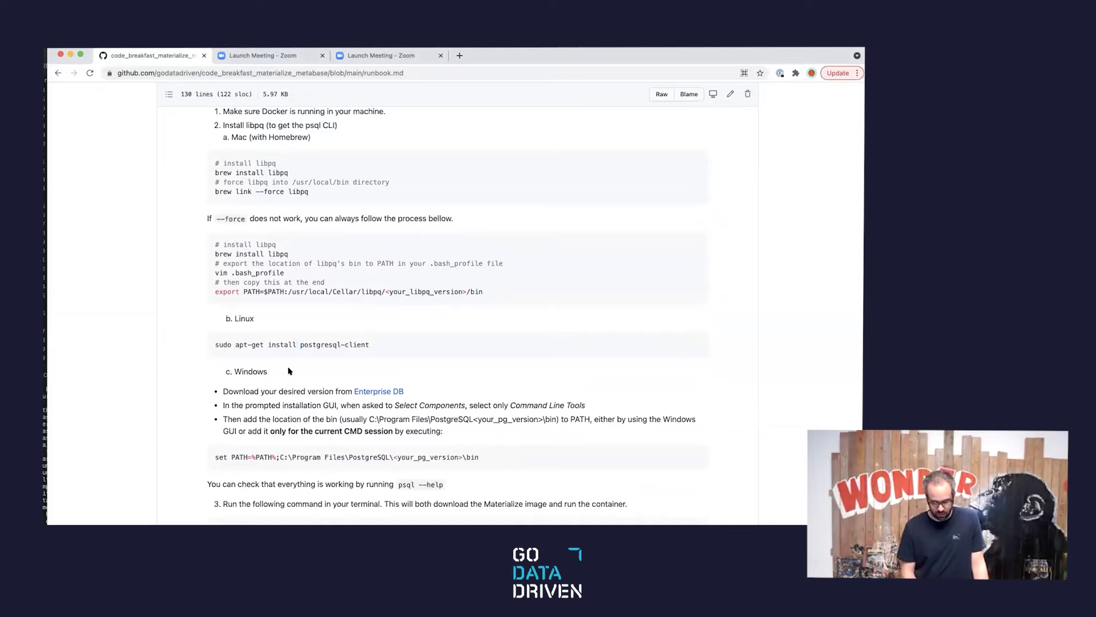
{"action": "scroll", "coordinate": [170, 404], "scroll_direction": "down", "scroll_amount": 5}
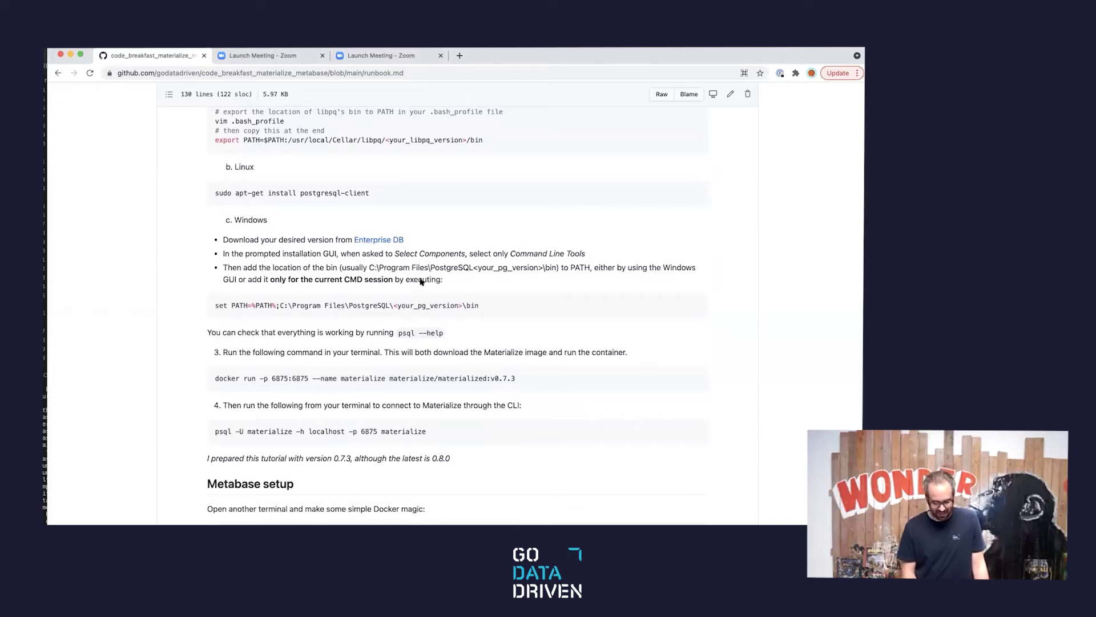
{"action": "left_click", "coordinate": [390, 238]}
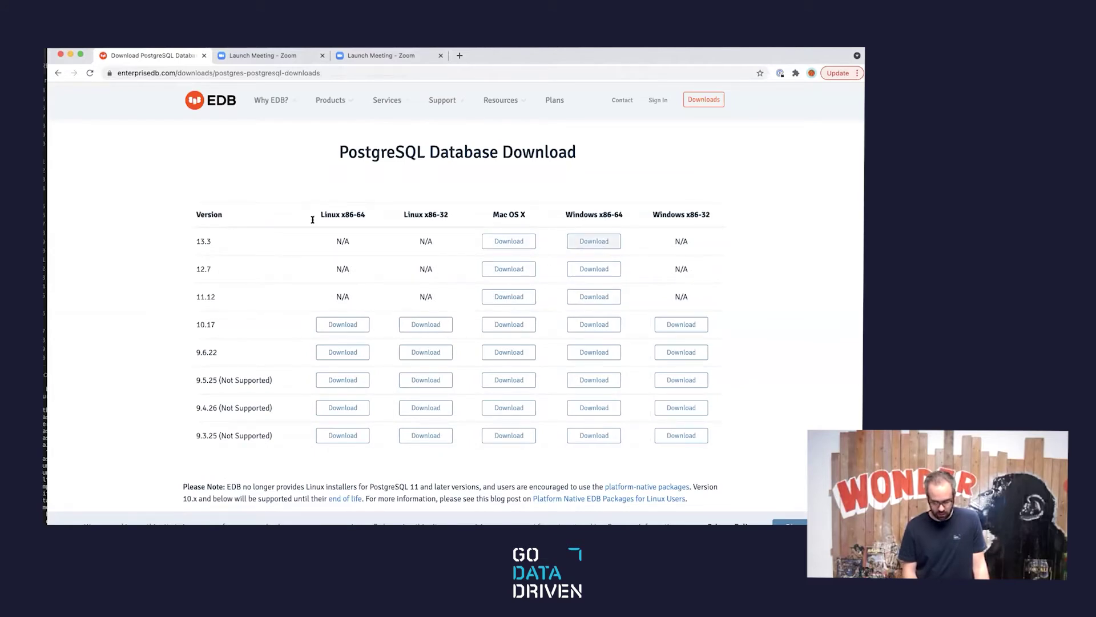
{"action": "left_click", "coordinate": [58, 73]}
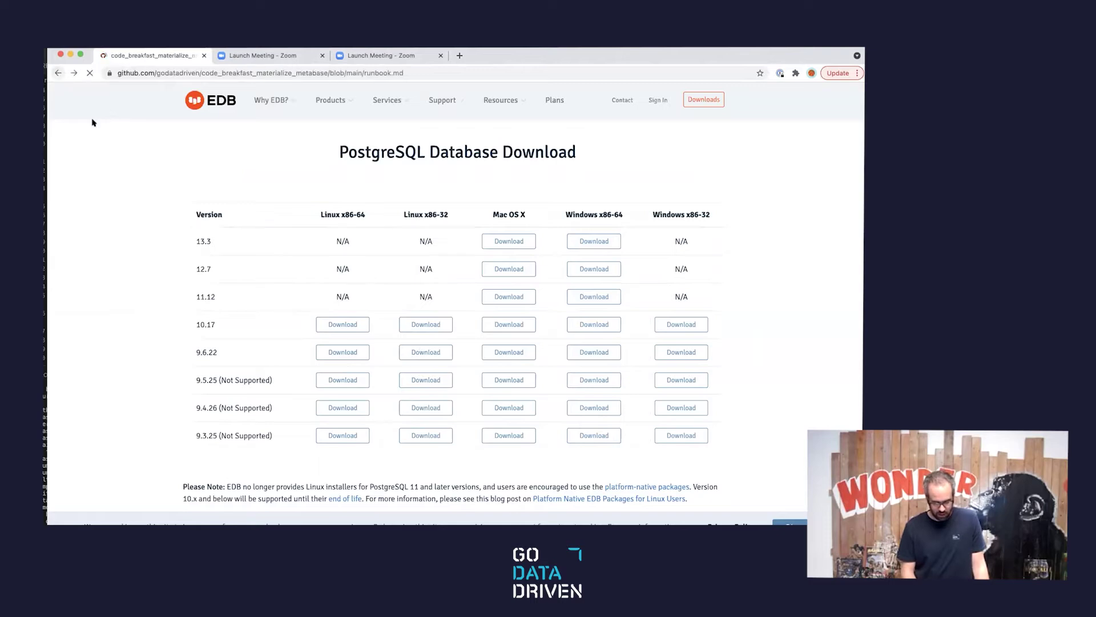
Look over the runbook's Windows installer and Command Line Tools instructions.
{"action": "scroll", "coordinate": [284, 357], "scroll_direction": "down", "scroll_amount": 1}
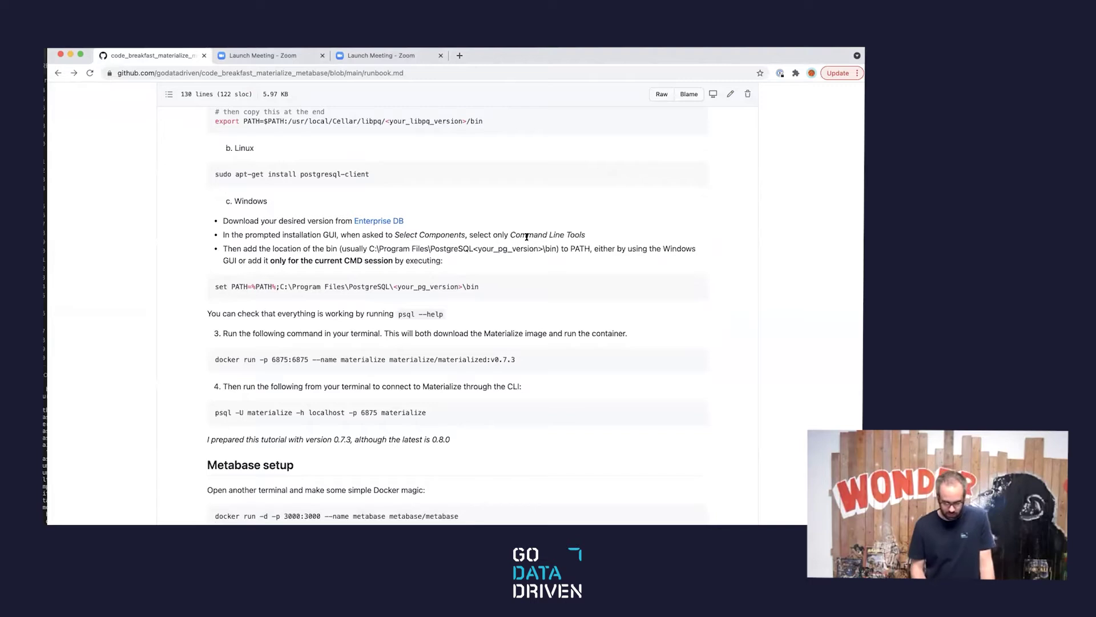
{"action": "left_click_drag", "start_coordinate": [590, 235], "coordinate": [224, 235]}
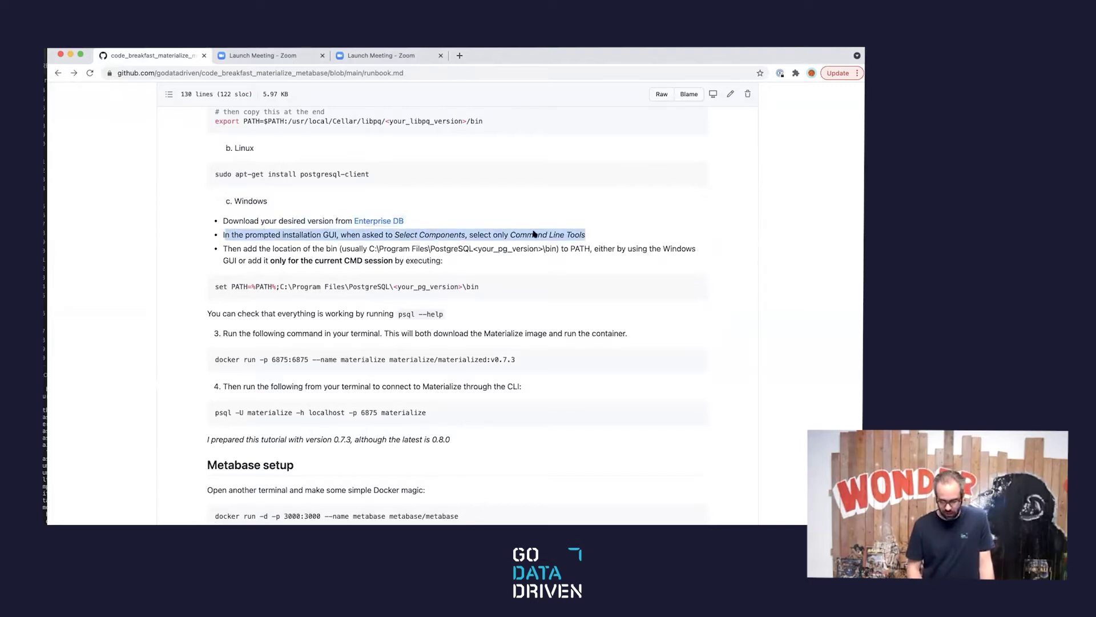
{"action": "left_click", "coordinate": [594, 239]}
{"action": "left_click_drag", "start_coordinate": [585, 235], "coordinate": [507, 234]}
{"action": "left_click", "coordinate": [507, 234]}
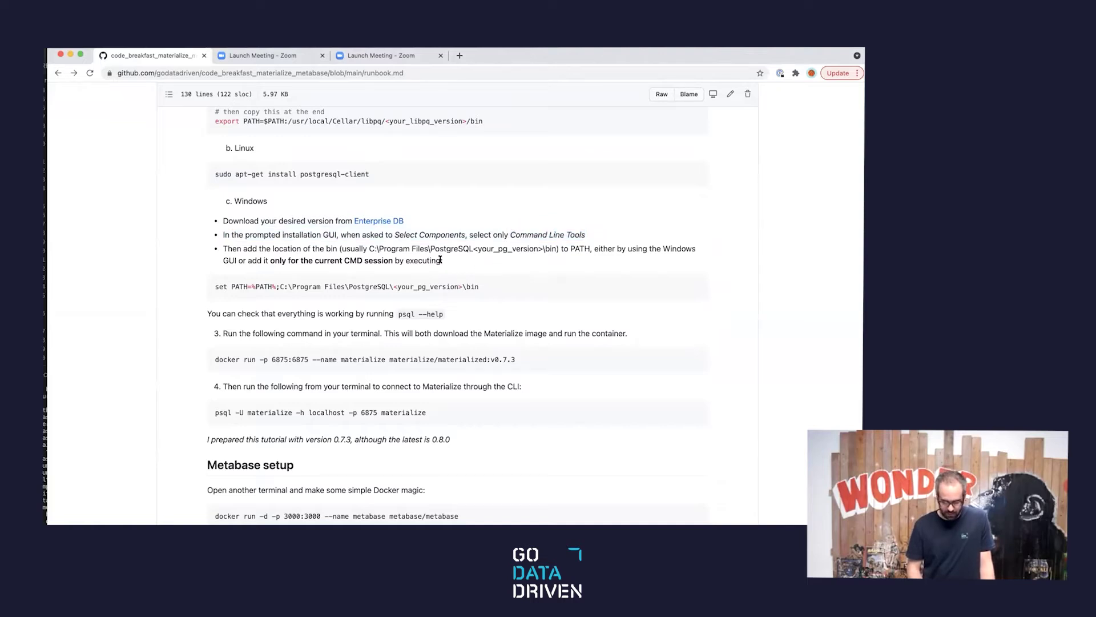
Check the Windows set PATH command, then select the materialized:v0.7.3 docker run command.
{"action": "left_click_drag", "start_coordinate": [476, 285], "coordinate": [223, 280]}
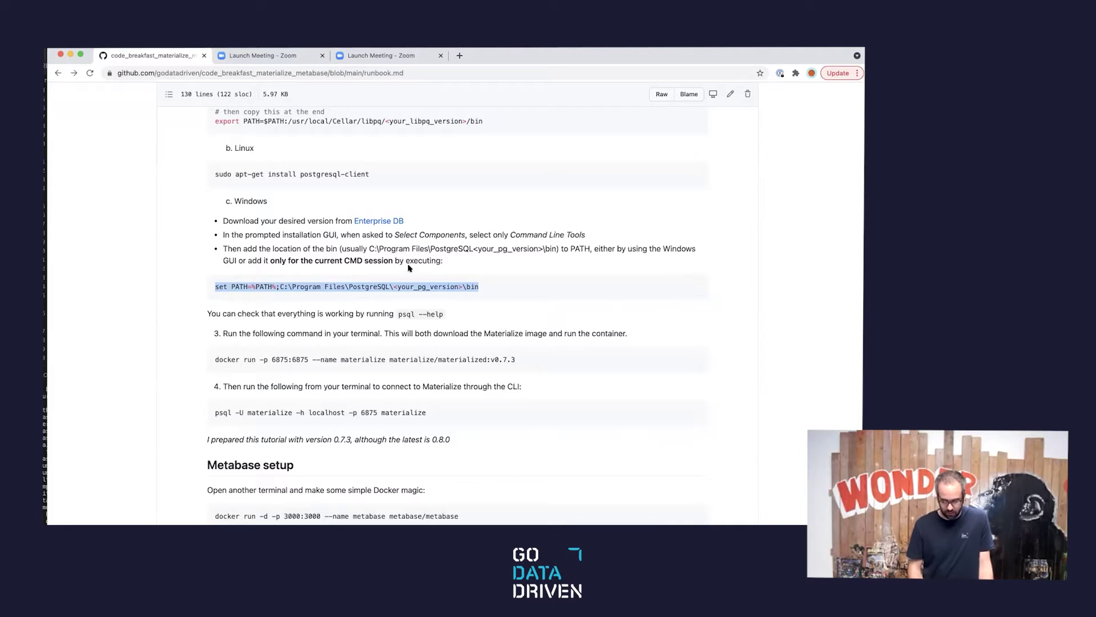
{"action": "left_click", "coordinate": [457, 266]}
{"action": "left_click_drag", "start_coordinate": [480, 287], "coordinate": [411, 287]}
{"action": "left_click", "coordinate": [398, 289]}
{"action": "triple_click", "coordinate": [213, 286]}
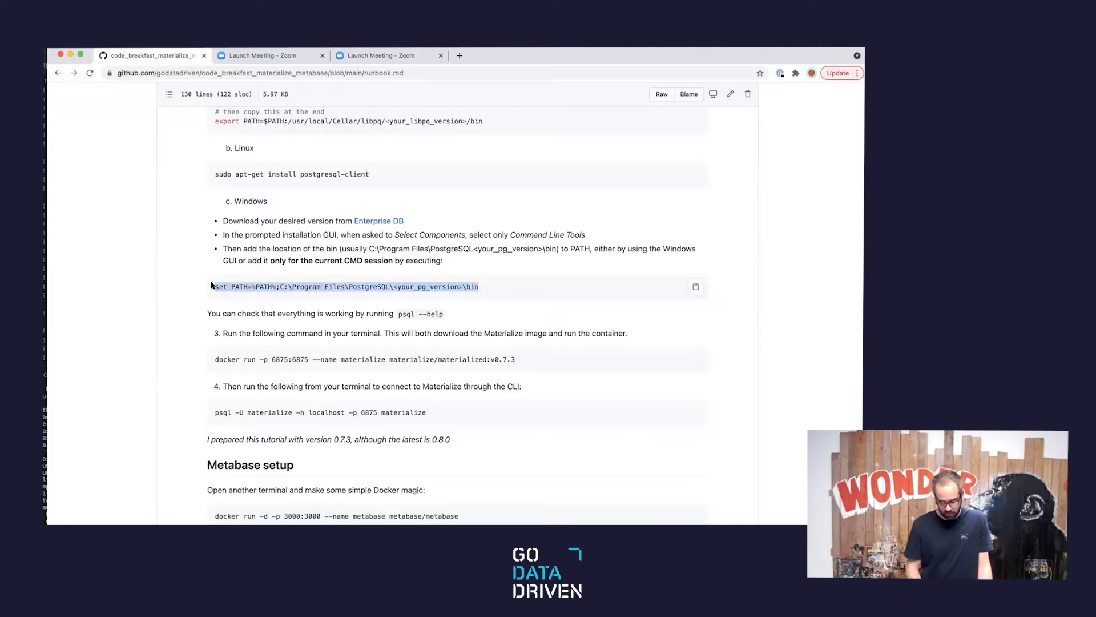
{"action": "left_click", "coordinate": [476, 272]}
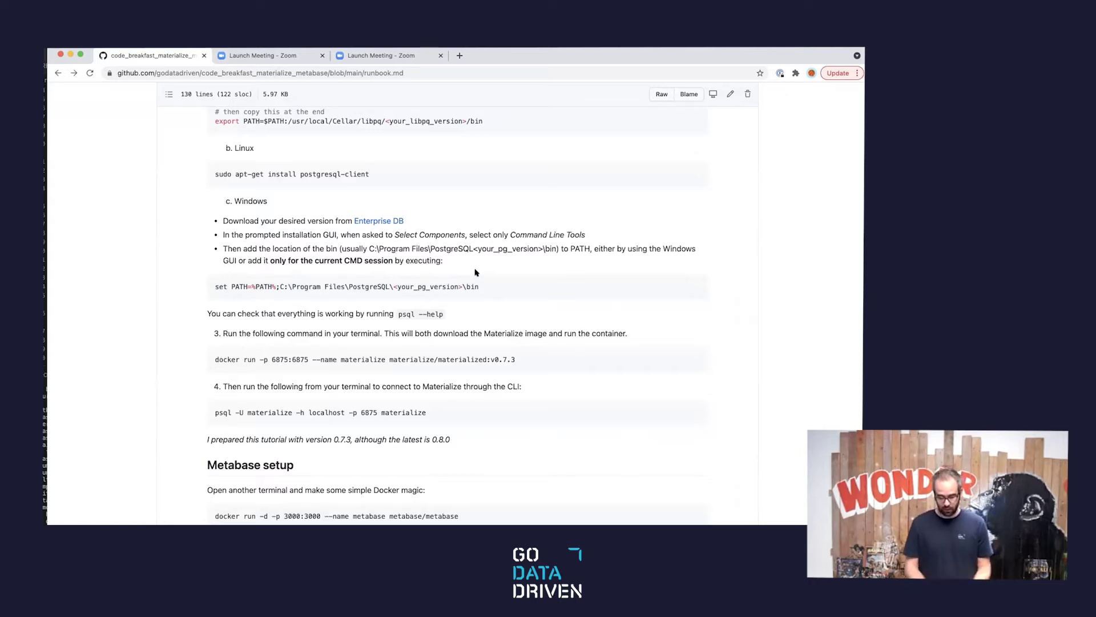
{"action": "left_click_drag", "start_coordinate": [515, 359], "coordinate": [207, 363]}
{"action": "key", "text": "super+c"}
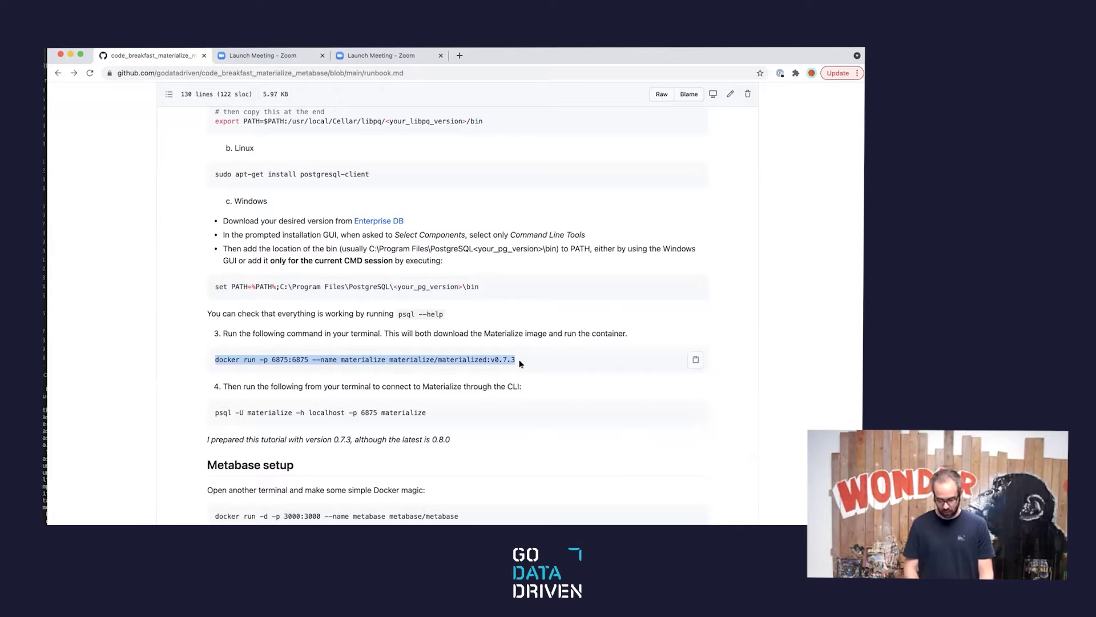
{"action": "key", "text": "super+Tab"}
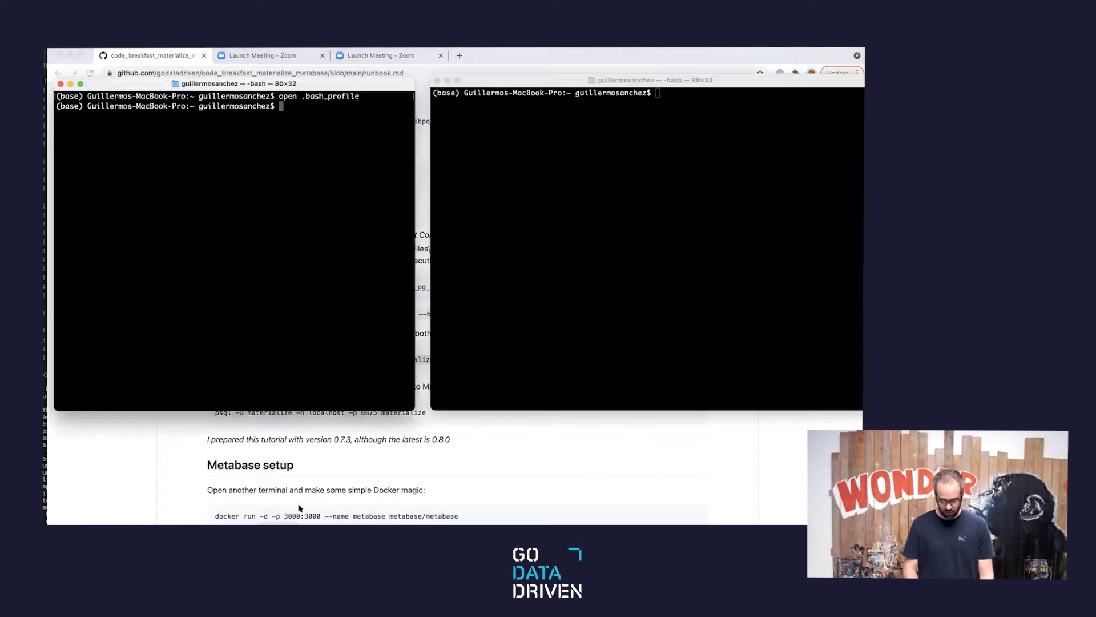
Run the pasted Materialize docker run command with the tag changed to v0.7.2.
{"action": "right_click", "coordinate": [292, 109]}
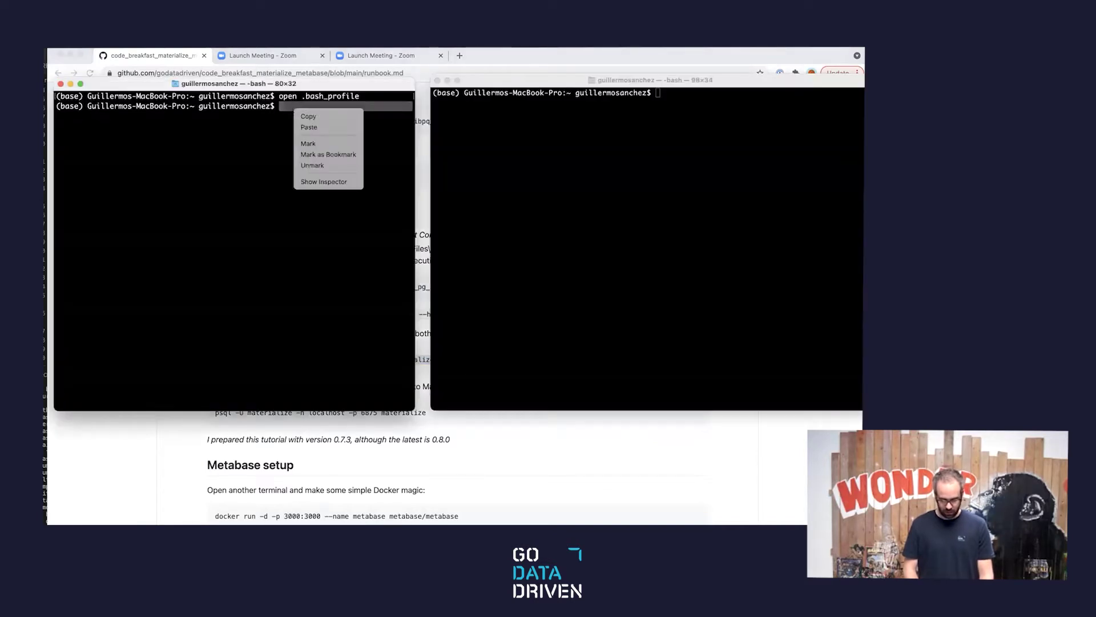
{"action": "key", "text": "Escape"}
{"action": "key", "text": "super+v"}
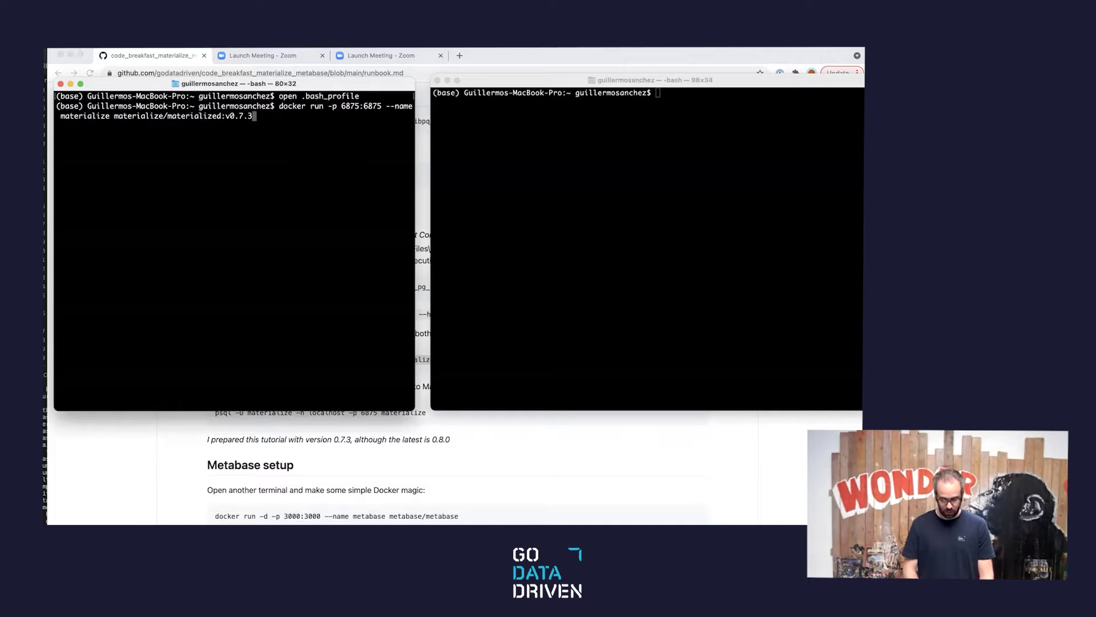
{"action": "key", "text": "BackSpace"}
{"action": "key", "text": "BackSpace"}
{"action": "key", "text": "BackSpace"}
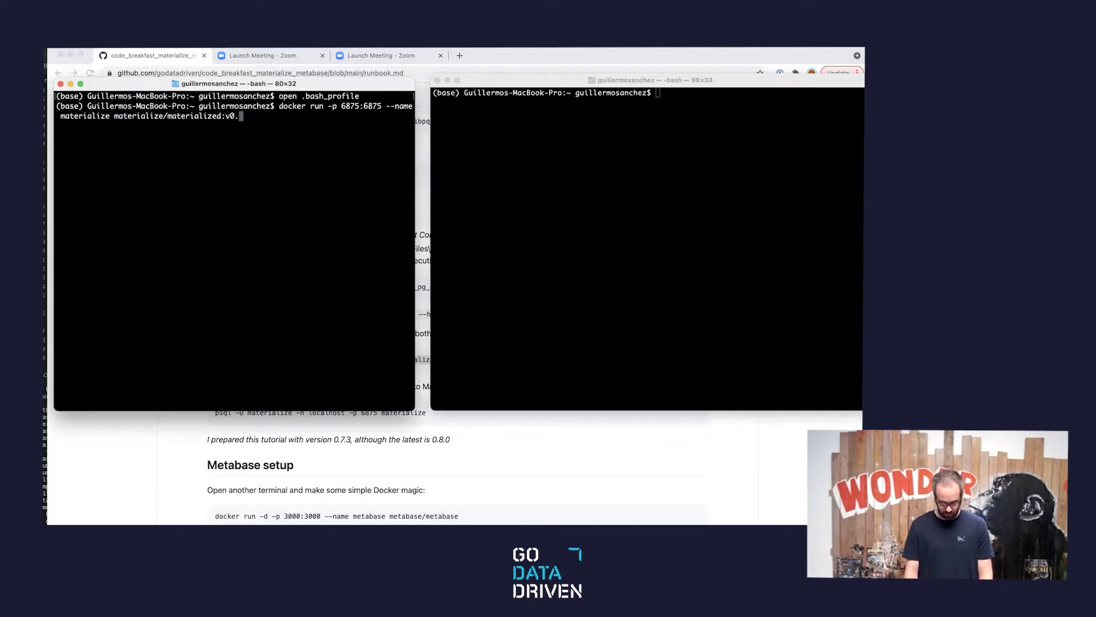
{"action": "type", "text": "7.2."}
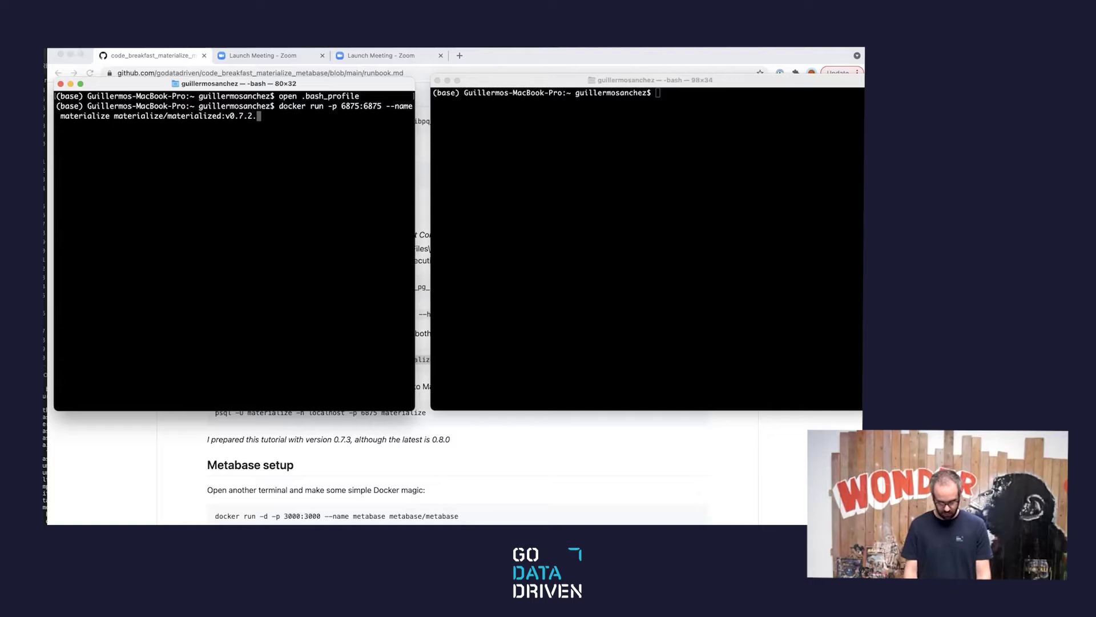
{"action": "key", "text": "Return"}
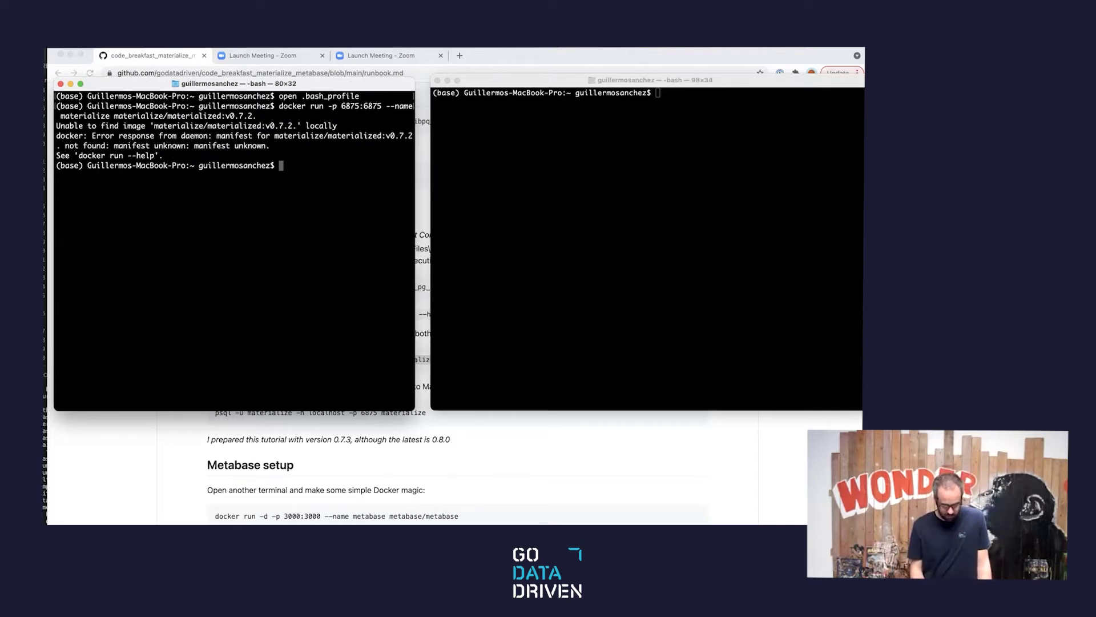
{"action": "key", "text": "Up"}
{"action": "key", "text": "BackSpace"}
{"action": "key", "text": "Return"}
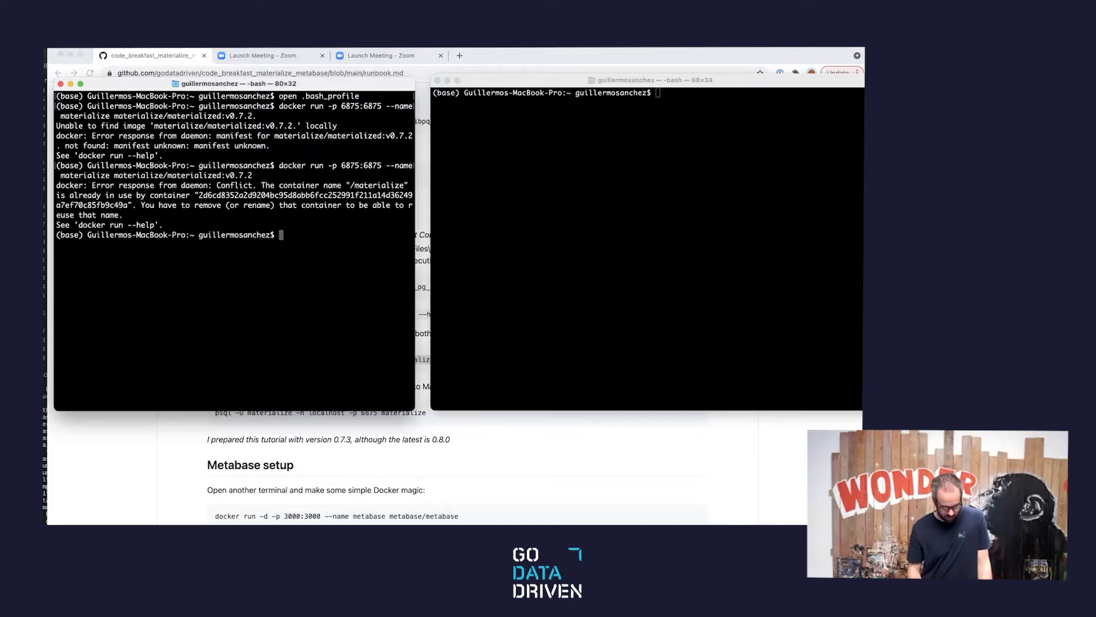
Copy the docker run command from the runbook again and run it with tag v0.8.0.
{"action": "left_click", "coordinate": [153, 460]}
{"action": "left_click", "coordinate": [503, 357]}
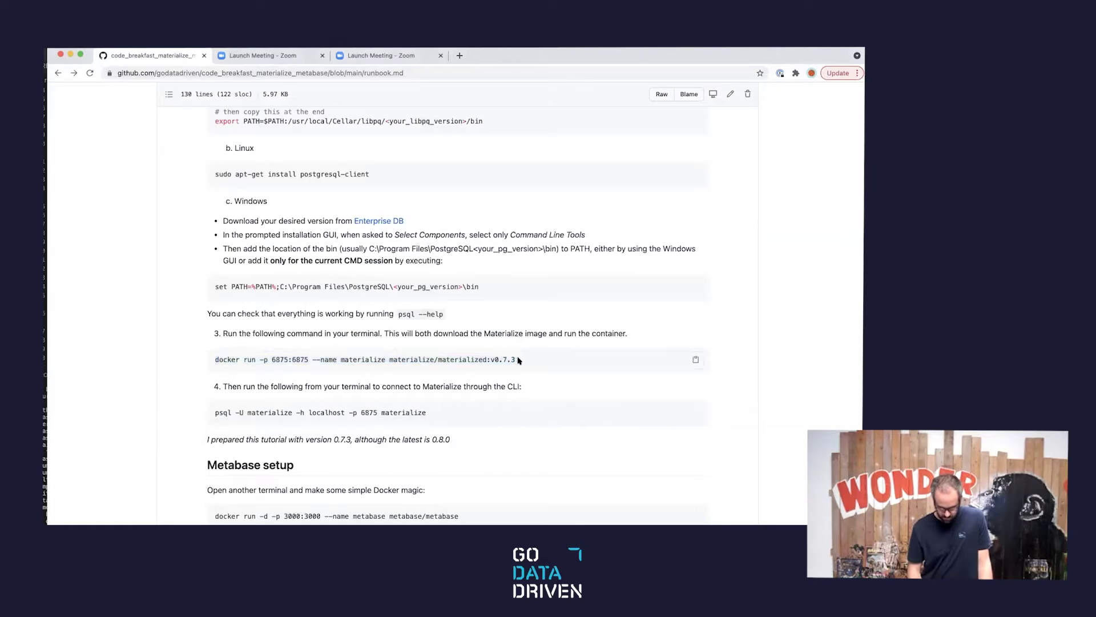
{"action": "left_click", "coordinate": [696, 359]}
{"action": "key", "text": "super+Tab"}
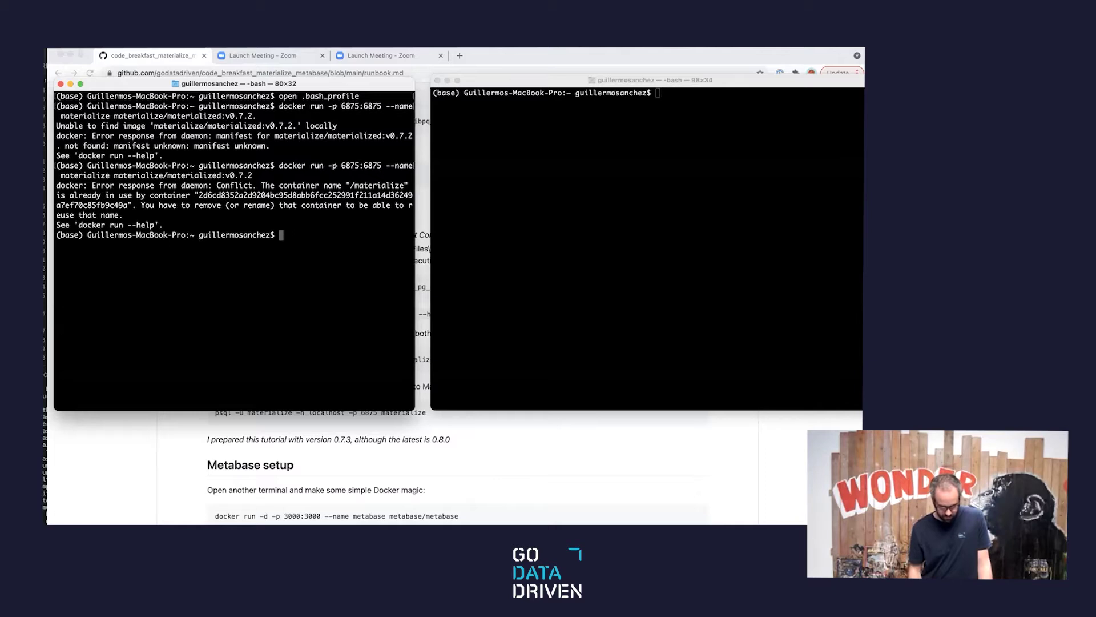
{"action": "key", "text": "super+v"}
{"action": "key", "text": "BackSpace"}
{"action": "key", "text": "BackSpace"}
{"action": "key", "text": "BackSpace"}
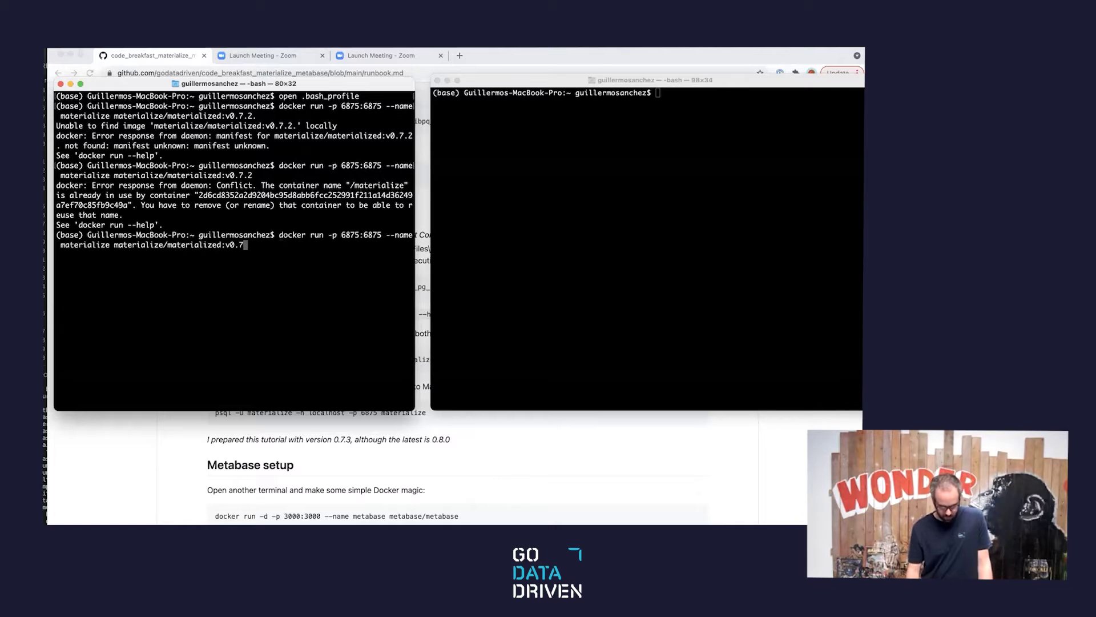
{"action": "type", "text": "8.0"}
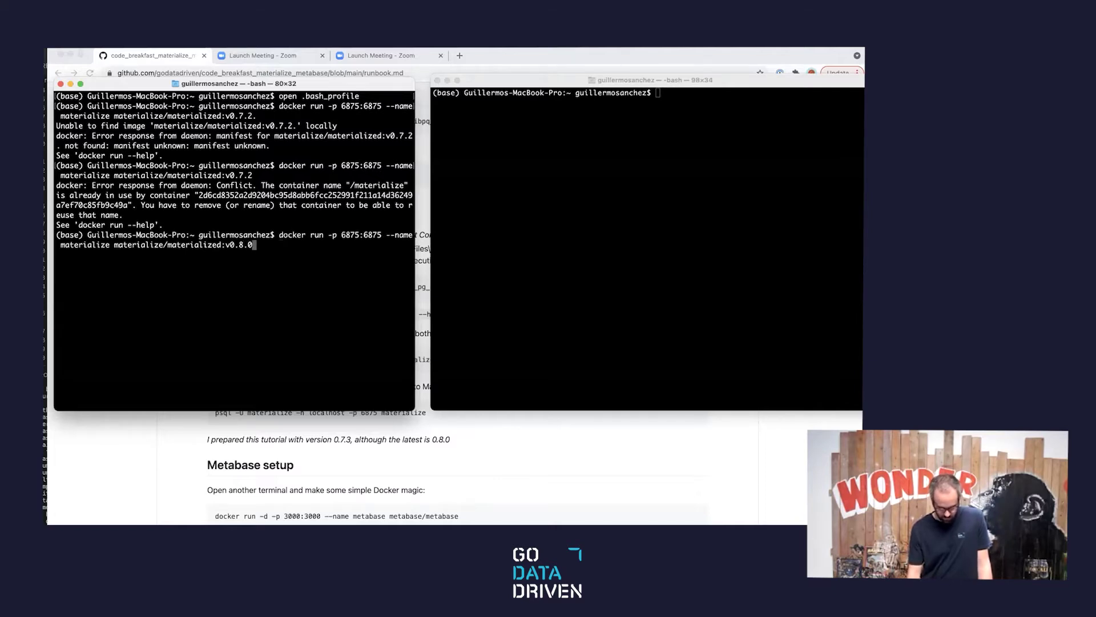
{"action": "key", "text": "Return"}
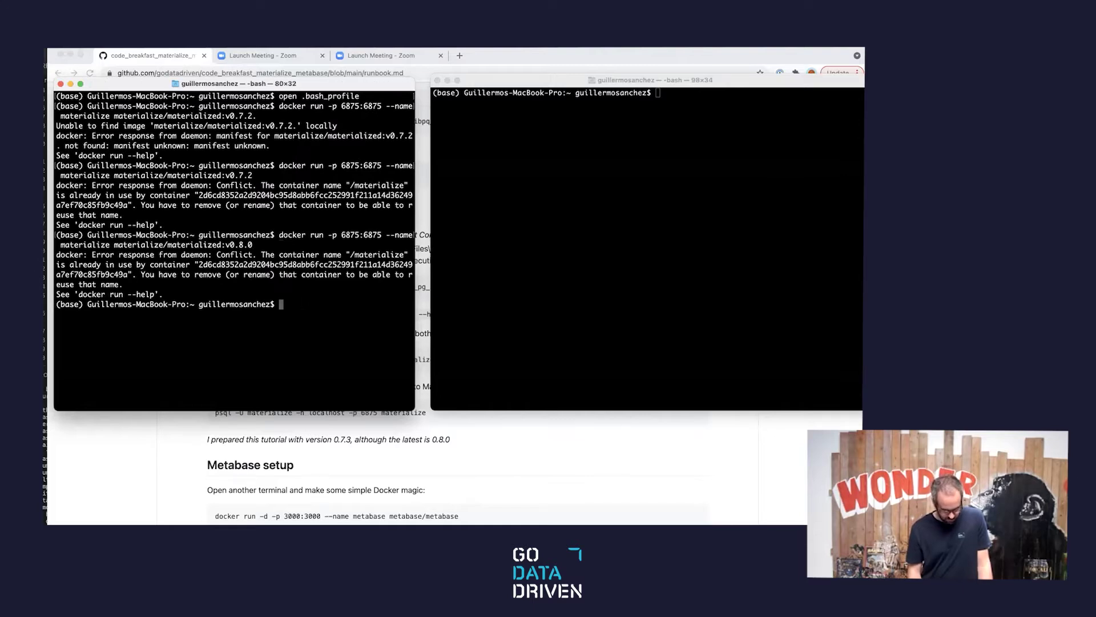
Rerun the v0.8.0 command with the container name changed to fake_materialize.
{"action": "key", "text": "Up"}
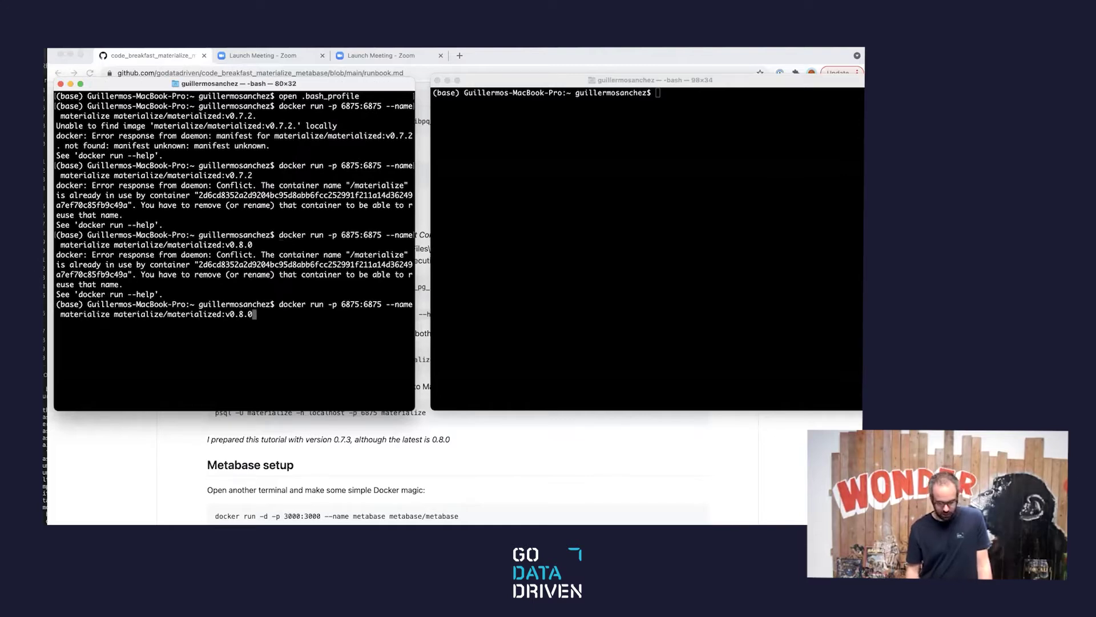
{"action": "key", "text": "Left"}
{"action": "key", "text": "Left"}
{"action": "key", "text": "Left"}
{"action": "key", "text": "Left"}
{"action": "key", "text": "Left"}
{"action": "key", "text": "Left"}
{"action": "key", "text": "Left"}
{"action": "key", "text": "Left"}
{"action": "key", "text": "Left"}
{"action": "key", "text": "Left"}
{"action": "key", "text": "Left"}
{"action": "key", "text": "Left"}
{"action": "key", "text": "Left"}
{"action": "key", "text": "Left"}
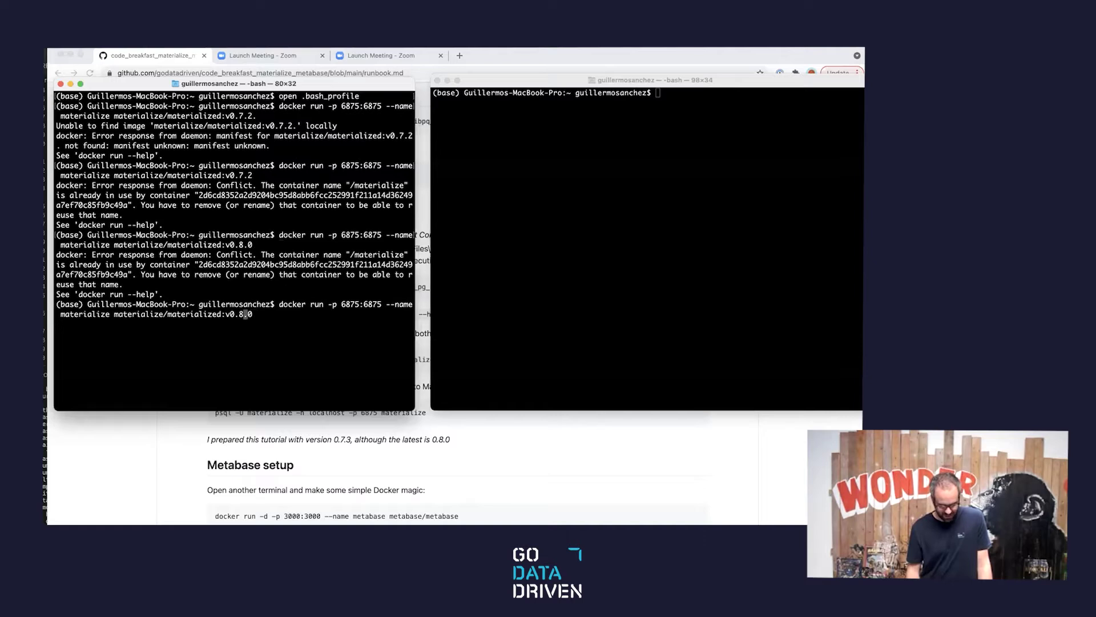
{"action": "key", "text": "Left"}
{"action": "key", "text": "Left"}
{"action": "key", "text": "Left"}
{"action": "key", "text": "Left"}
{"action": "key", "text": "Left"}
{"action": "key", "text": "Left"}
{"action": "key", "text": "Left"}
{"action": "key", "text": "Left"}
{"action": "key", "text": "Left"}
{"action": "key", "text": "Left"}
{"action": "key", "text": "Left"}
{"action": "key", "text": "Left"}
{"action": "key", "text": "Left"}
{"action": "key", "text": "Left"}
{"action": "key", "text": "Left"}
{"action": "key", "text": "Left"}
{"action": "key", "text": "Left"}
{"action": "key", "text": "Left"}
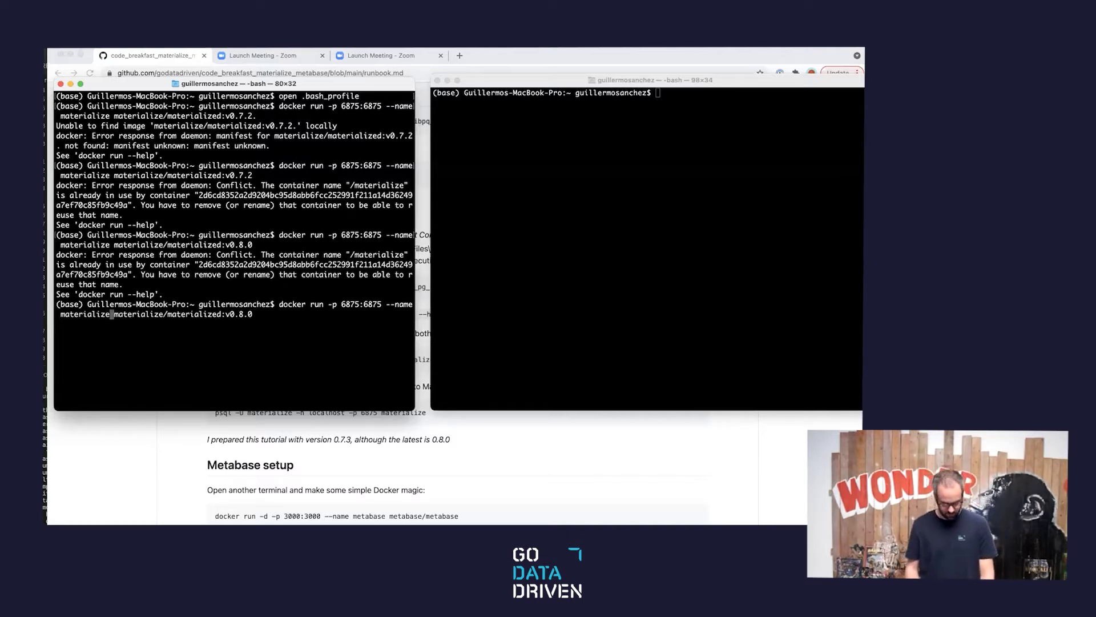
{"action": "key", "text": "BackSpace"}
{"action": "key", "text": "BackSpace"}
{"action": "key", "text": "BackSpace"}
{"action": "key", "text": "BackSpace"}
{"action": "key", "text": "BackSpace"}
{"action": "key", "text": "BackSpace"}
{"action": "key", "text": "BackSpace"}
{"action": "key", "text": "BackSpace"}
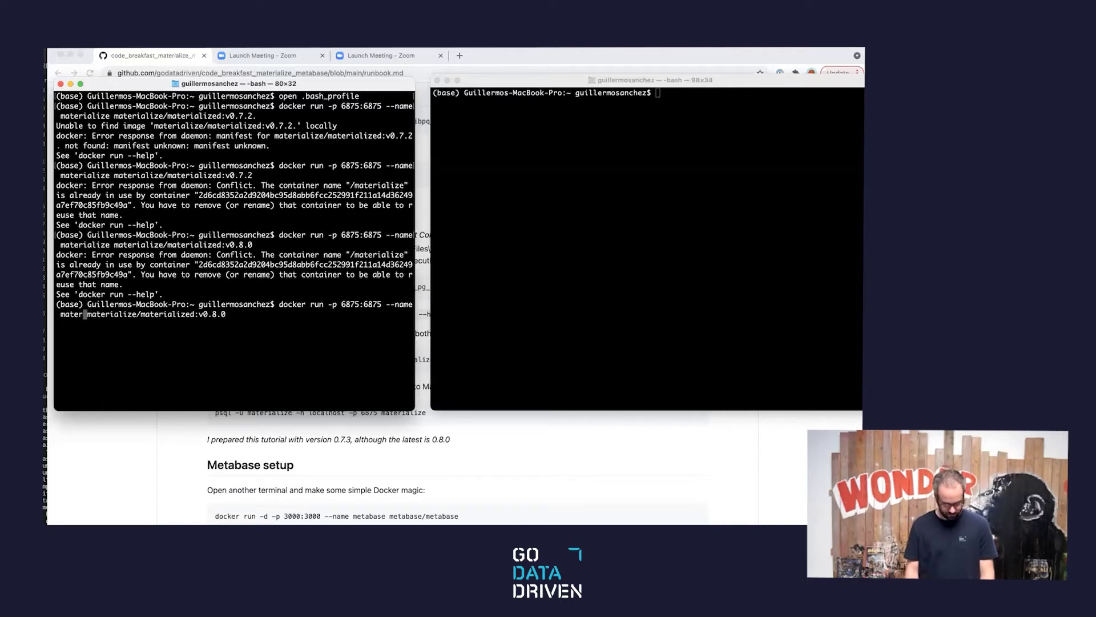
{"action": "type", "text": "fake_material"}
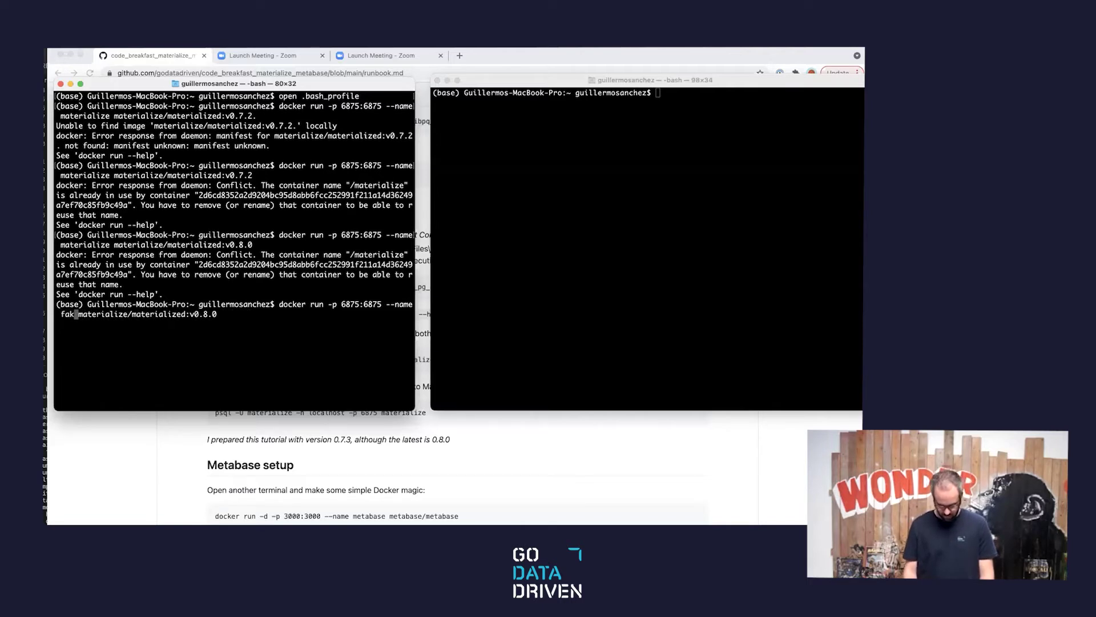
{"action": "type", "text": "ize"}
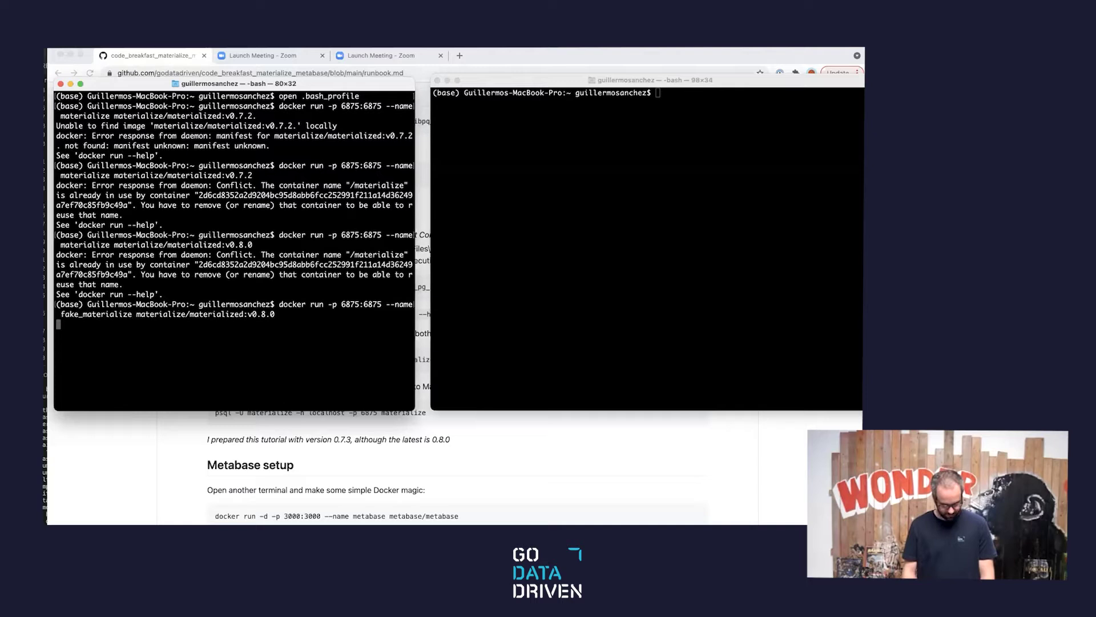
{"action": "key", "text": "Return"}
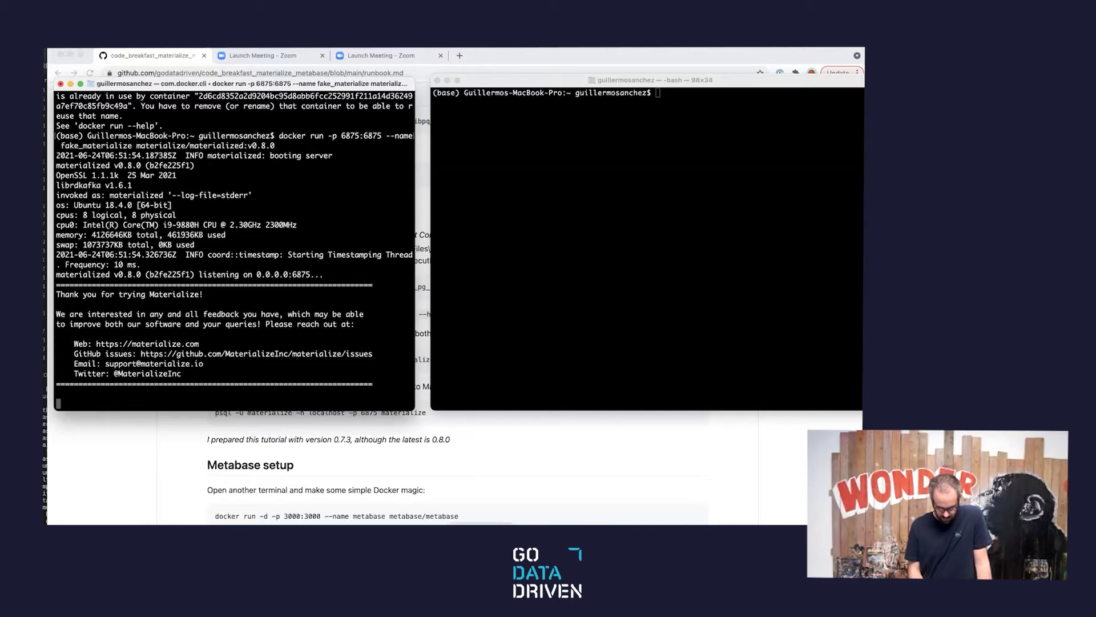
{"action": "key", "text": "super+Tab"}
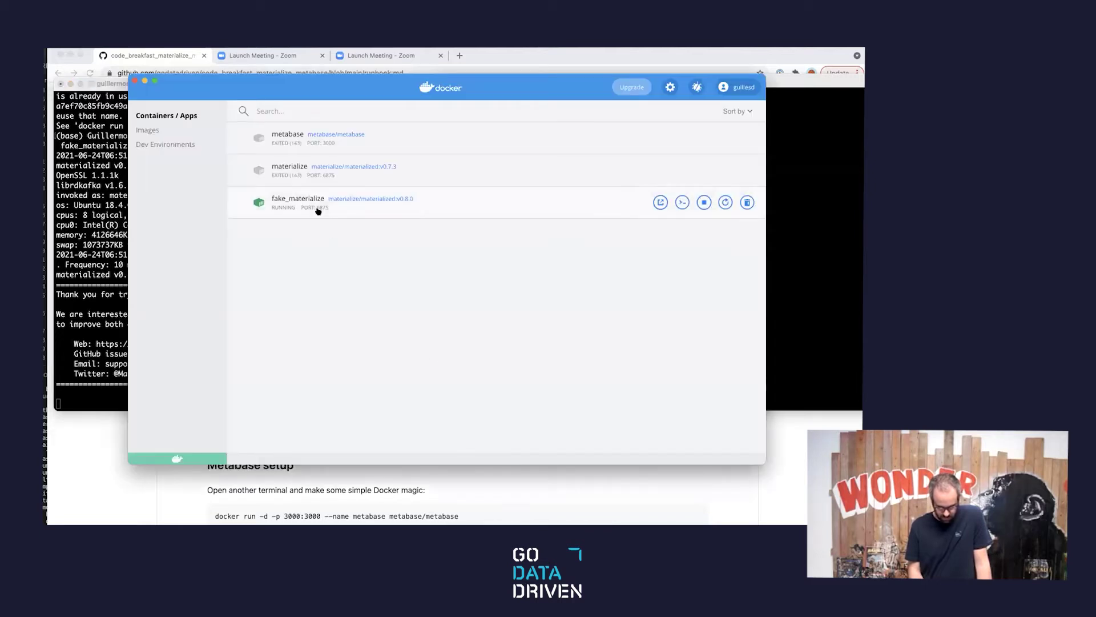
Stop the fake_materialize container in Docker Desktop and remove it.
{"action": "mouse_move", "coordinate": [712, 201]}
{"action": "mouse_move", "coordinate": [448, 172]}
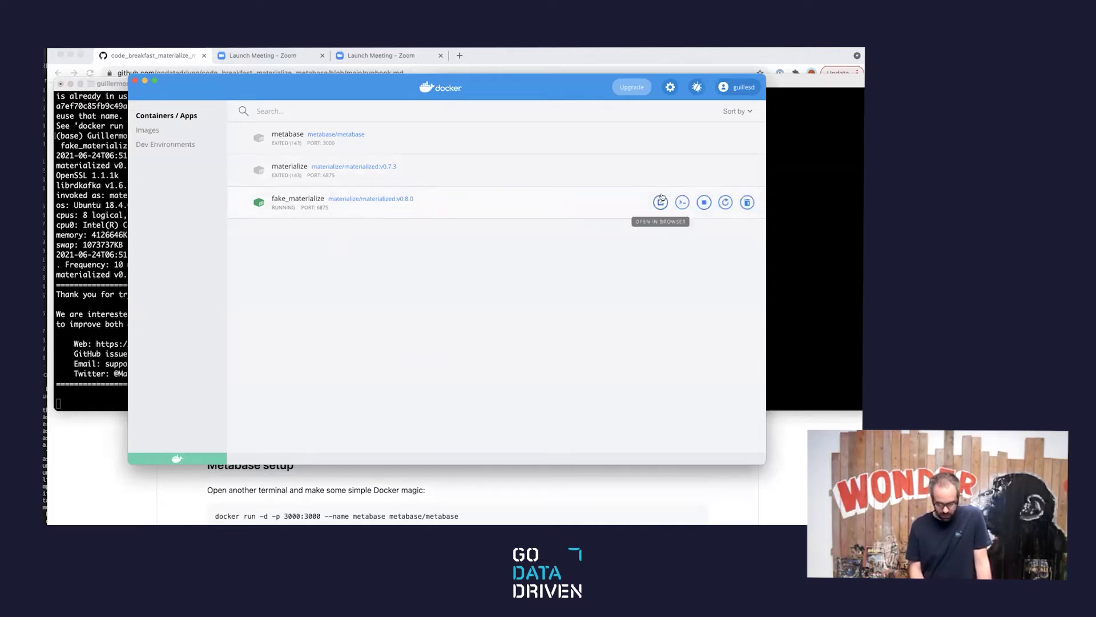
{"action": "left_click", "coordinate": [705, 204]}
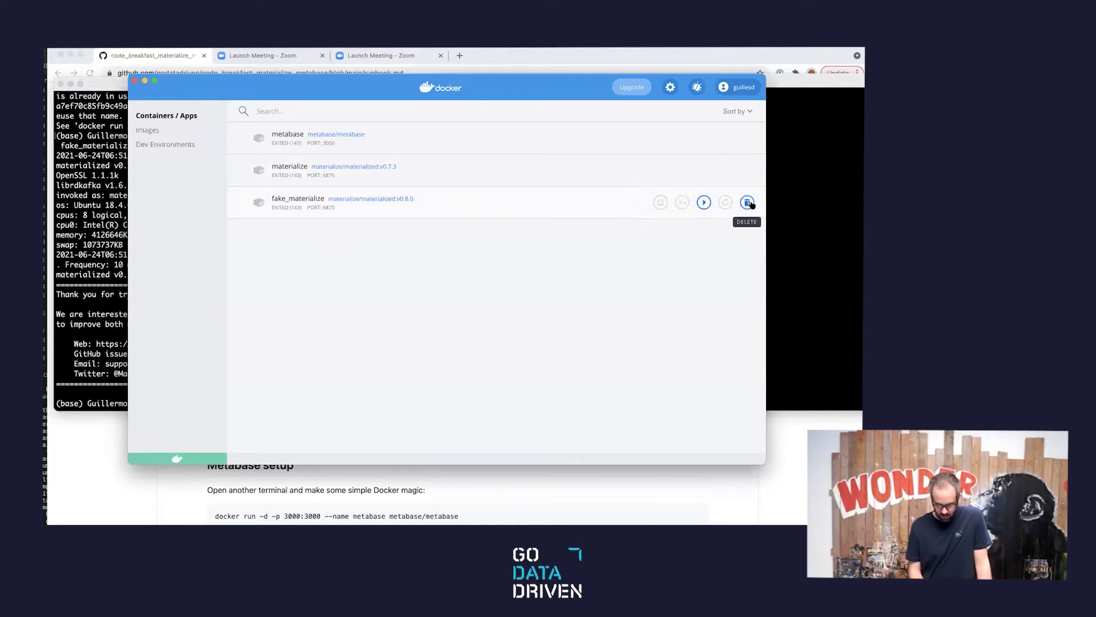
{"action": "left_click", "coordinate": [747, 202]}
{"action": "left_click", "coordinate": [556, 302]}
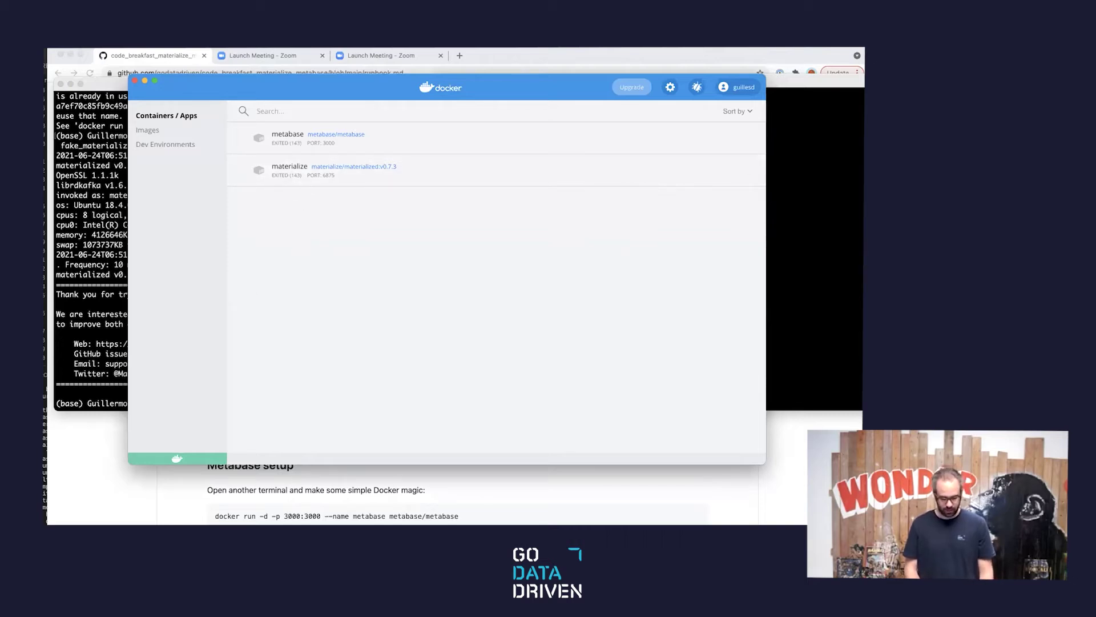
Check the terminal output, then start the materialize v0.7.3 container again.
{"action": "key", "text": "super+Tab"}
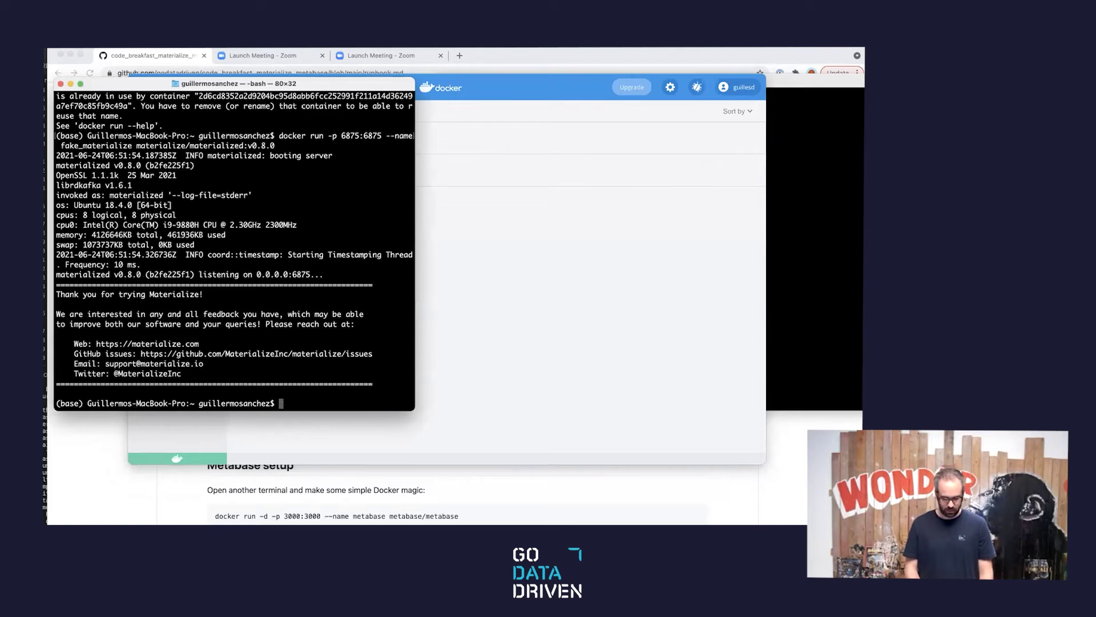
{"action": "left_click", "coordinate": [464, 384]}
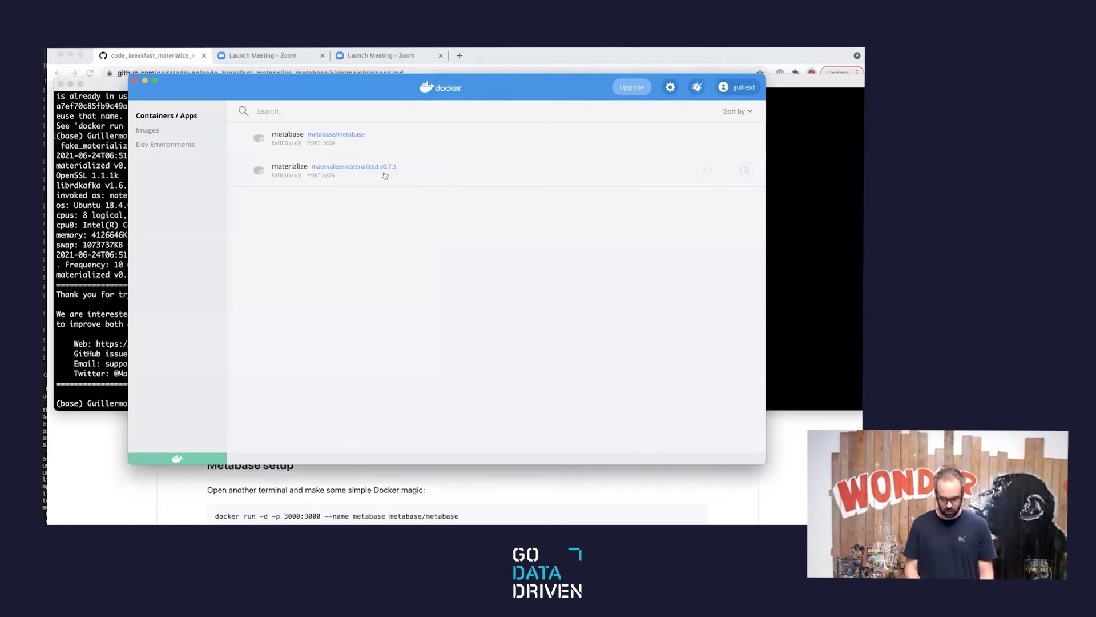
{"action": "left_click", "coordinate": [701, 170]}
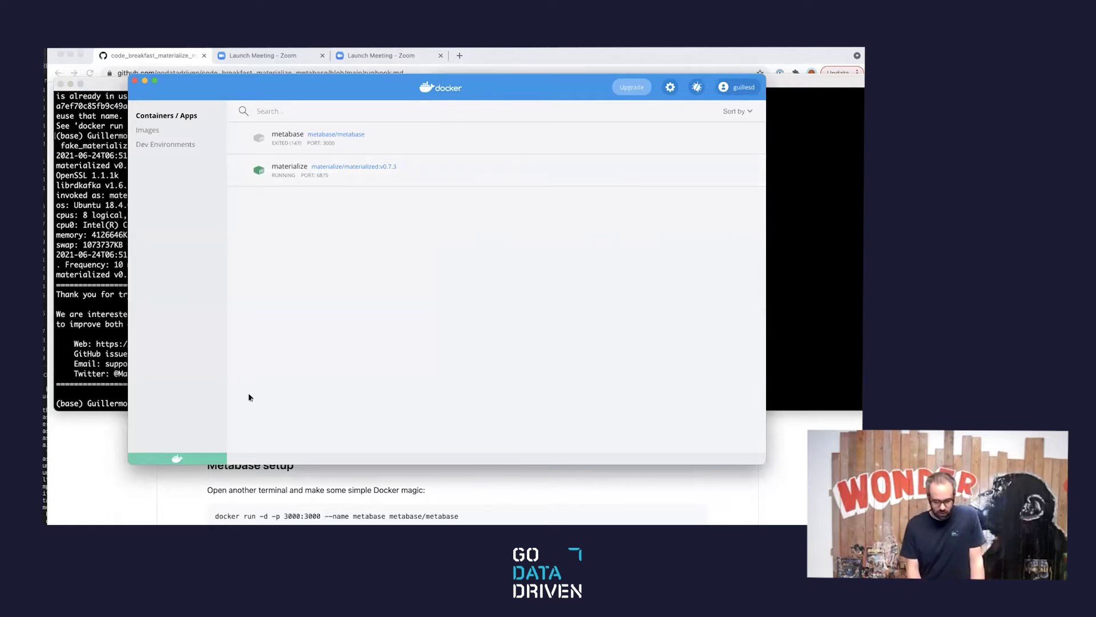
{"action": "left_click", "coordinate": [94, 483]}
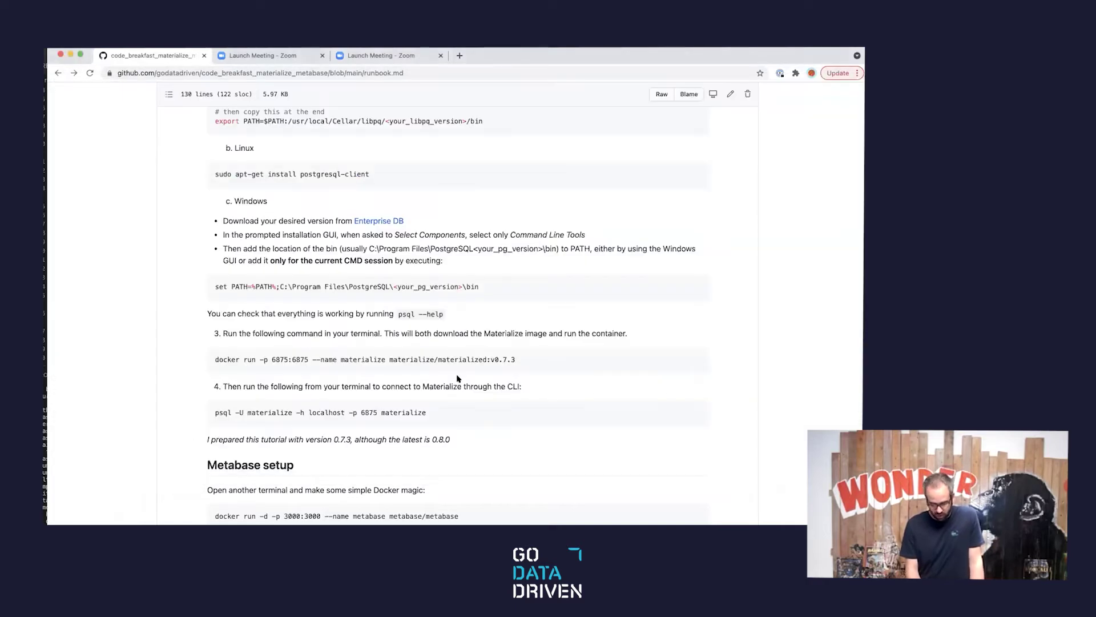
Copy the runbook's psql -U materialize connection command and type psql --help in Terminal.
{"action": "left_click_drag", "start_coordinate": [427, 412], "coordinate": [214, 412]}
{"action": "key", "text": "super+c"}
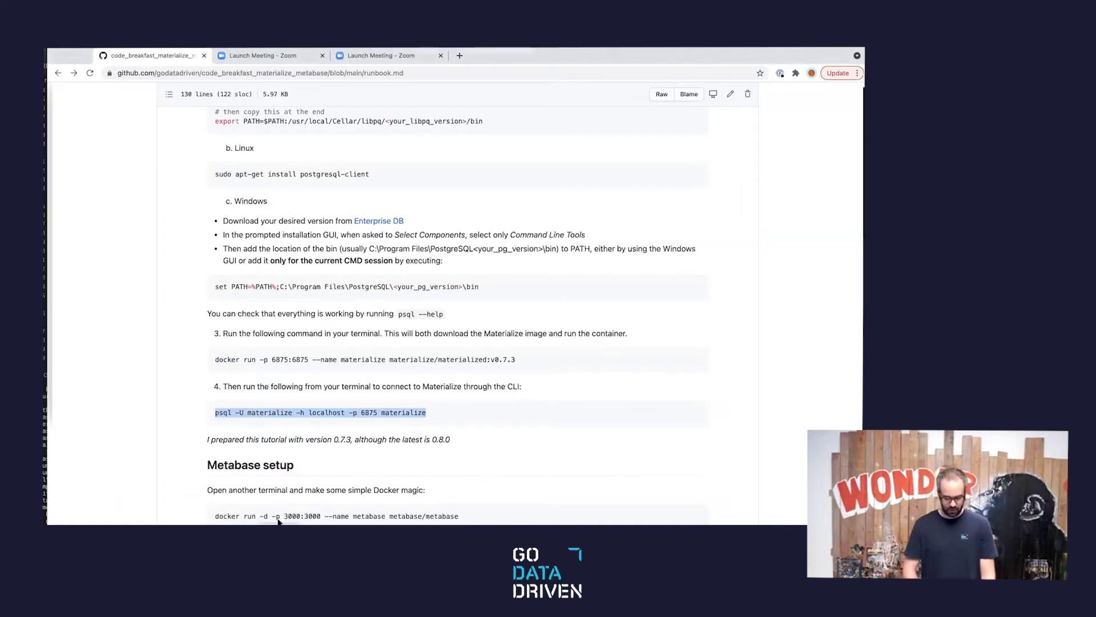
{"action": "key", "text": "super+Tab"}
{"action": "right_click", "coordinate": [284, 404]}
{"action": "key", "text": "Escape"}
{"action": "type", "text": "psql --help"}
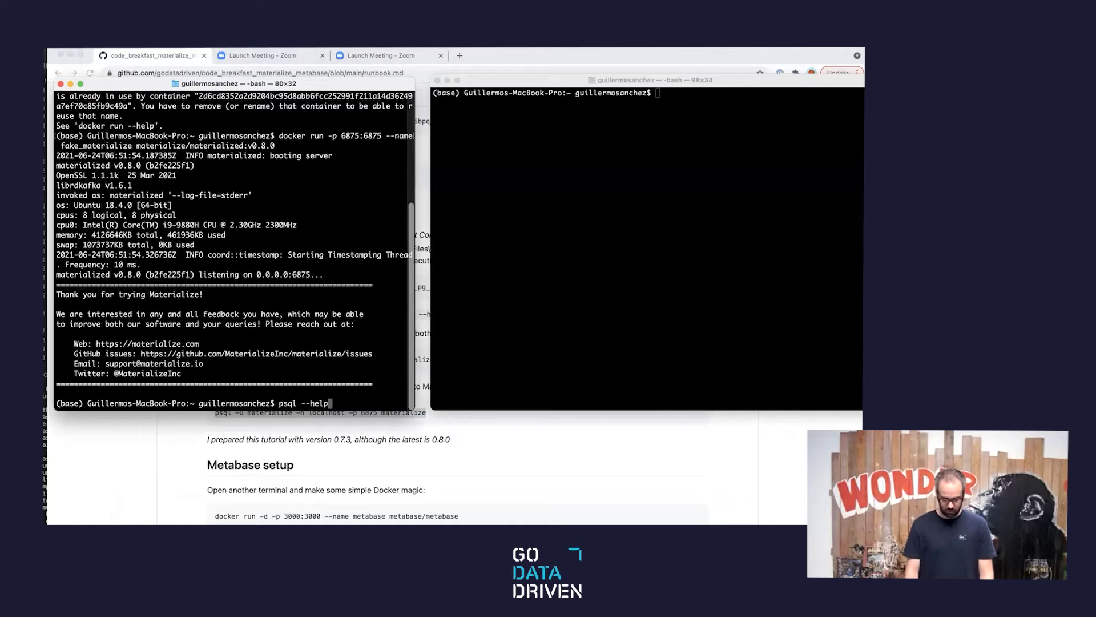
Run psql --help, then connect with psql -U materialize -h localhost -p 6875 materialize.
{"action": "key", "text": "Return"}
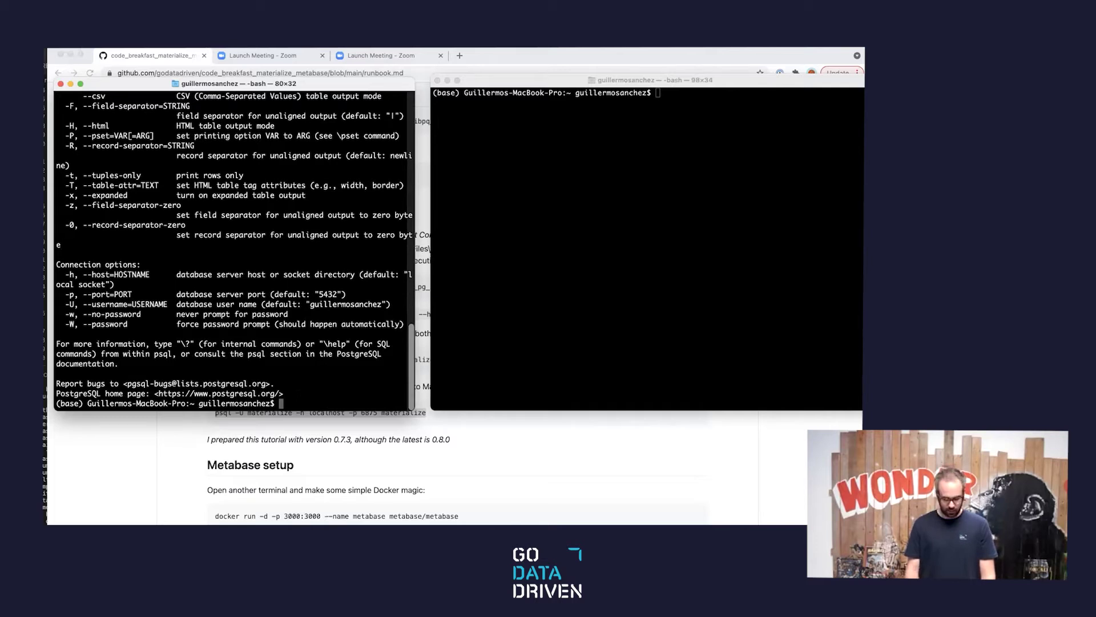
{"action": "key", "text": "super+v"}
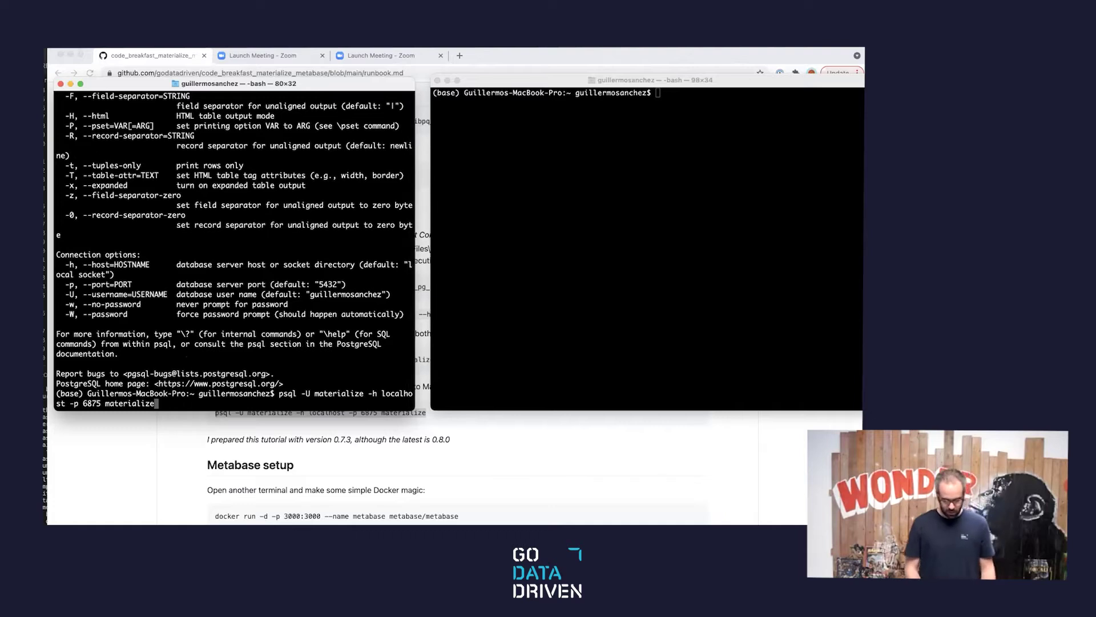
{"action": "key", "text": "Return"}
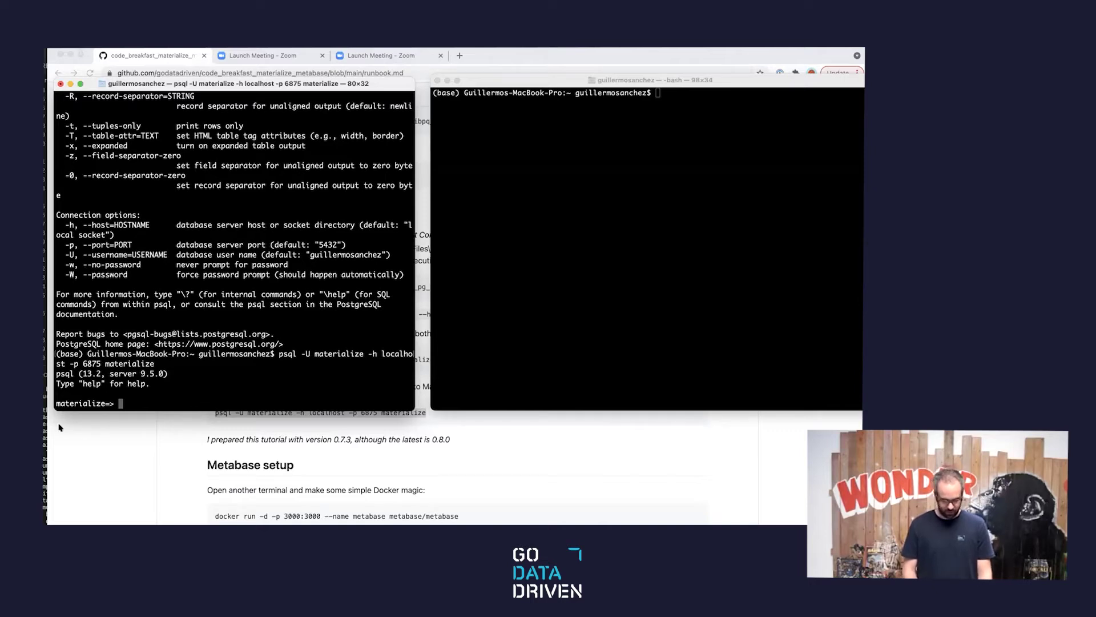
{"action": "key", "text": "super+Tab"}
Copy DROP DATABASE code_breakfast from delete_script.sql and run it in psql.
{"action": "scroll", "coordinate": [216, 226], "scroll_direction": "up", "scroll_amount": 1}
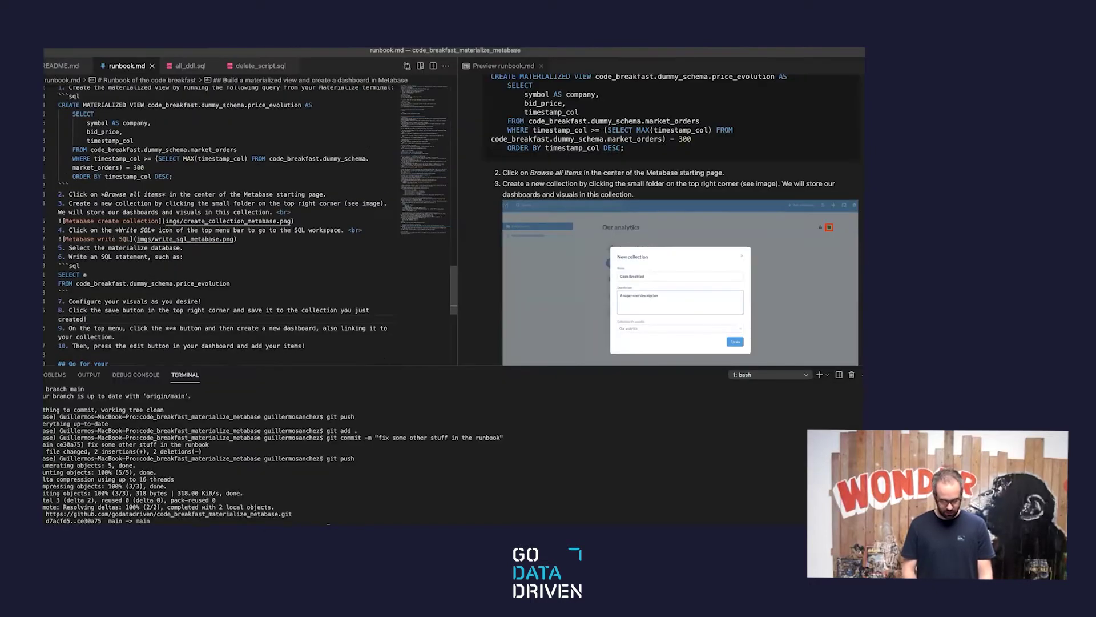
{"action": "left_click", "coordinate": [247, 67]}
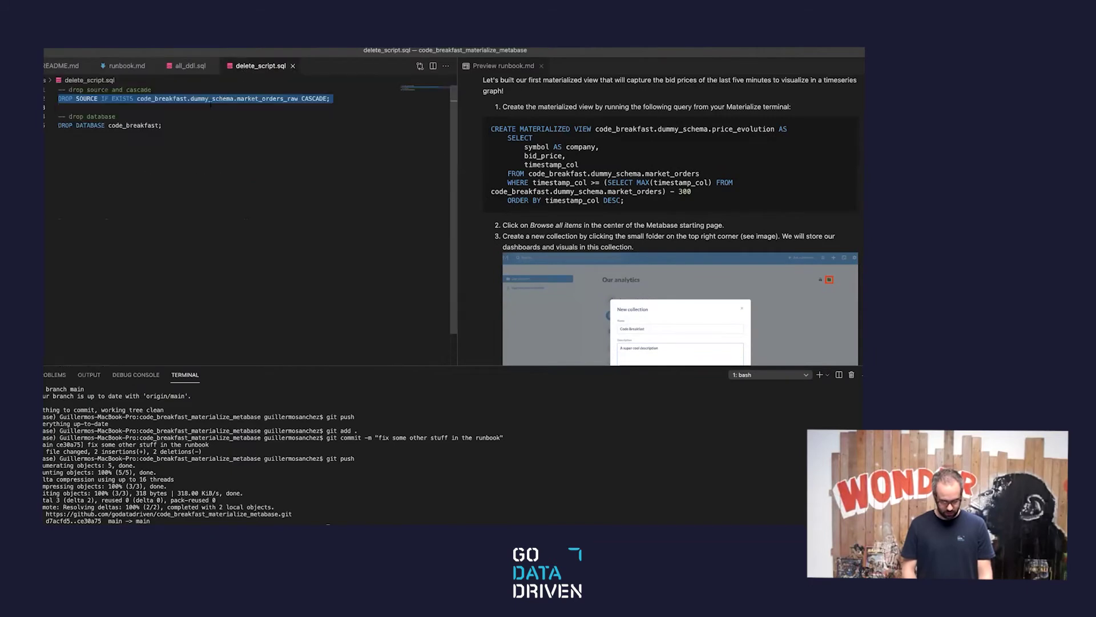
{"action": "double_click", "coordinate": [134, 125]}
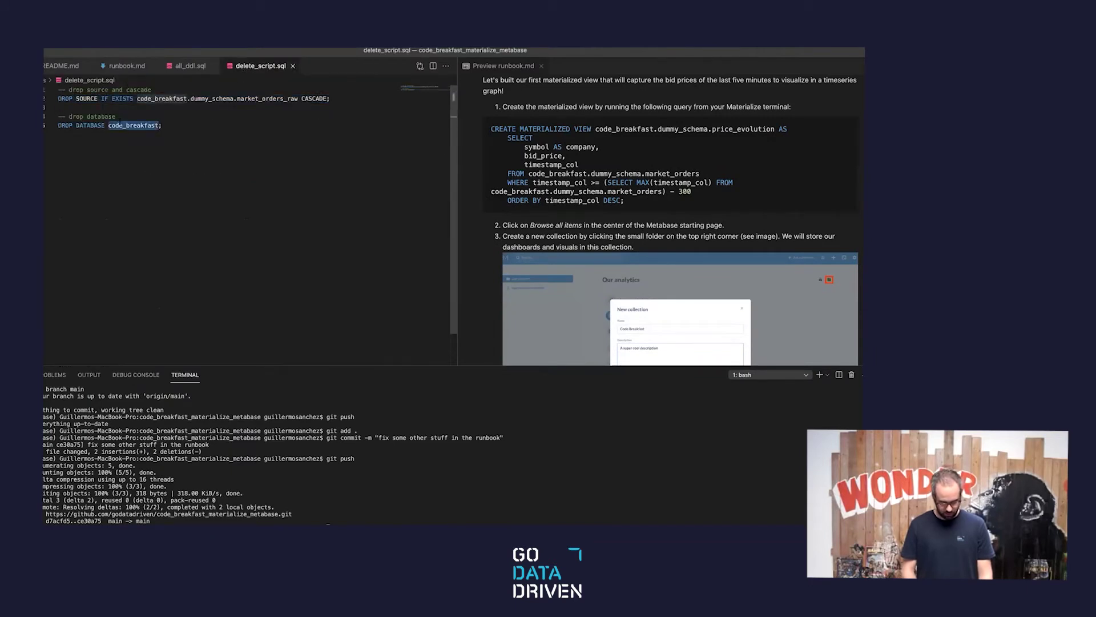
{"action": "key", "text": "super+a"}
{"action": "triple_click", "coordinate": [134, 125]}
{"action": "key", "text": "super+c"}
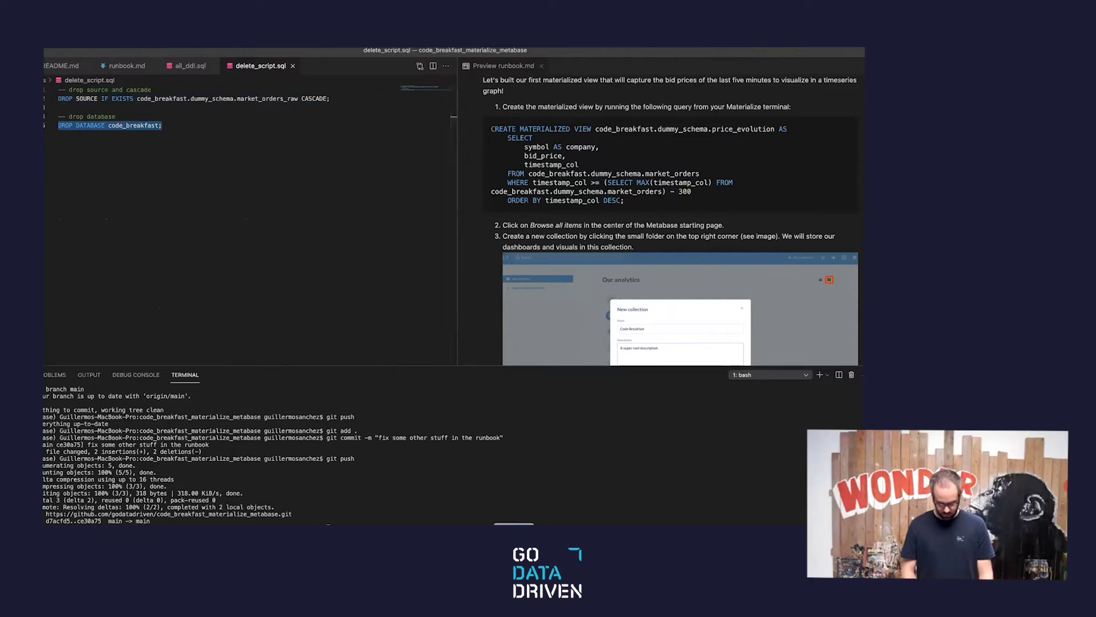
{"action": "key", "text": "super+Tab"}
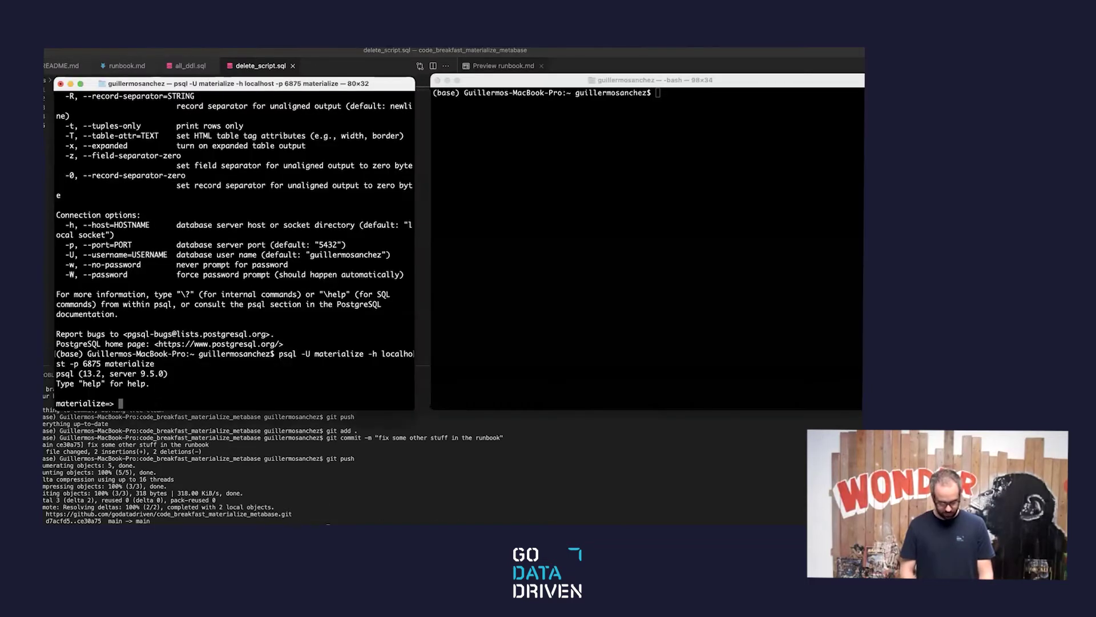
{"action": "key", "text": "super+v"}
{"action": "key", "text": "Return"}
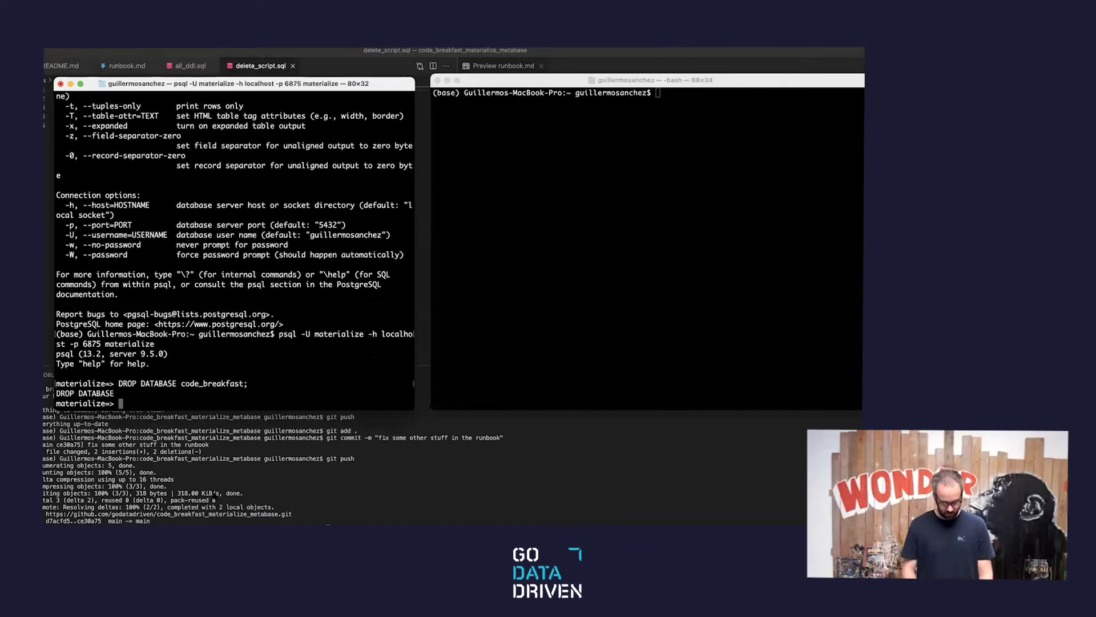
{"action": "key", "text": "super+Tab"}
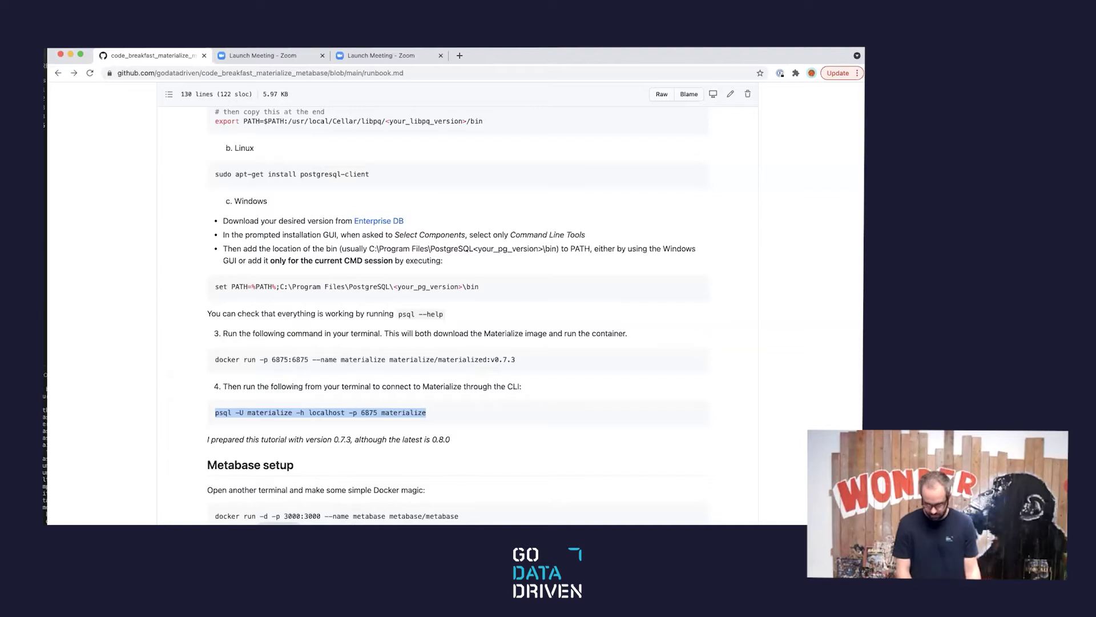
Reposition the psql and bash terminal windows slightly to the left.
{"action": "key", "text": "super+Tab"}
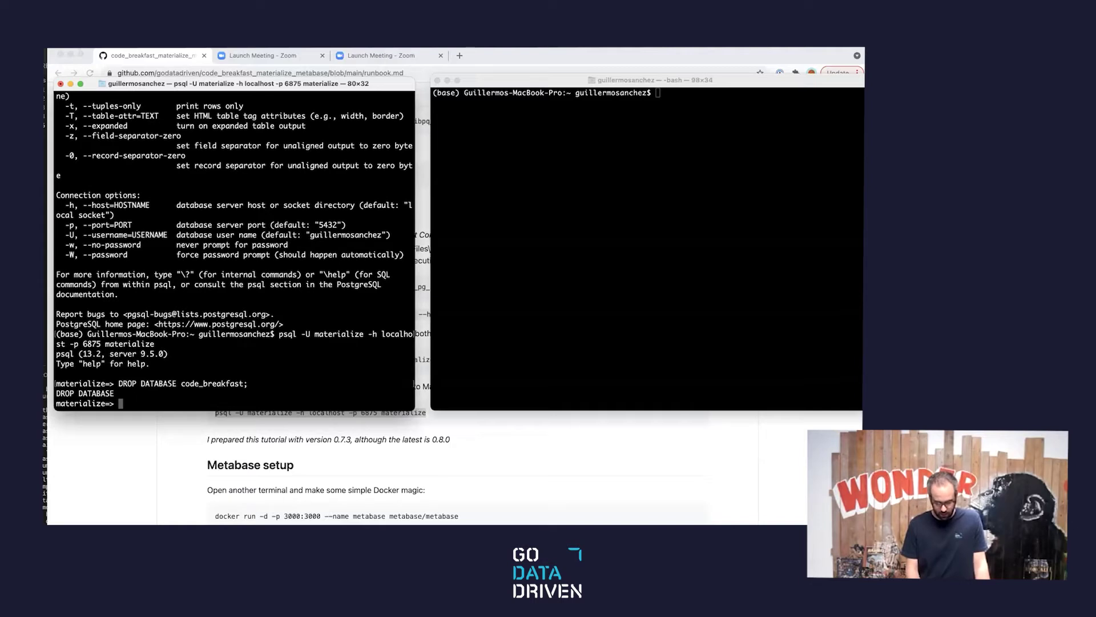
{"action": "left_click_drag", "start_coordinate": [388, 87], "coordinate": [383, 87]}
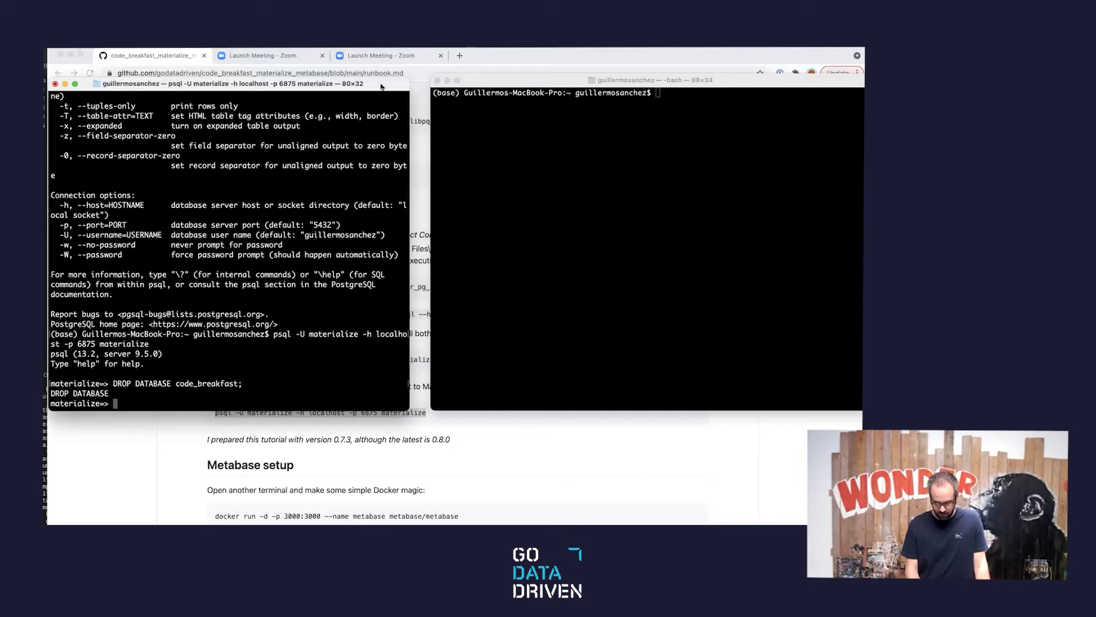
{"action": "left_click_drag", "start_coordinate": [661, 81], "coordinate": [636, 87]}
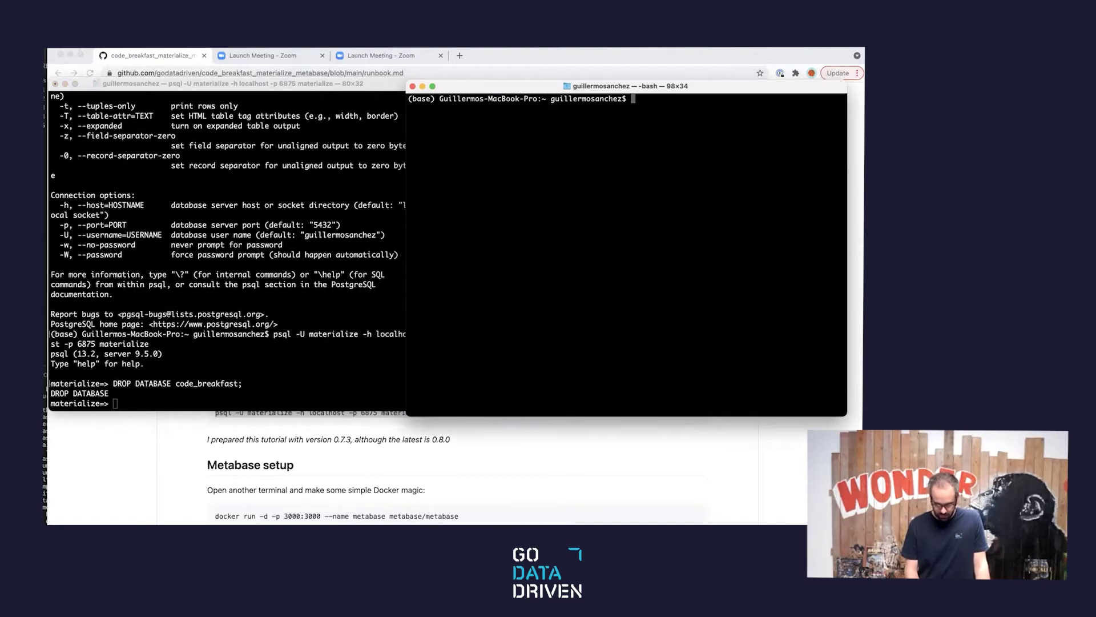
Scroll the runbook to the Metabase docker run -d -p 3000:3000 line and select it.
{"action": "left_click", "coordinate": [521, 454]}
{"action": "scroll", "coordinate": [521, 453], "scroll_direction": "down", "scroll_amount": 3}
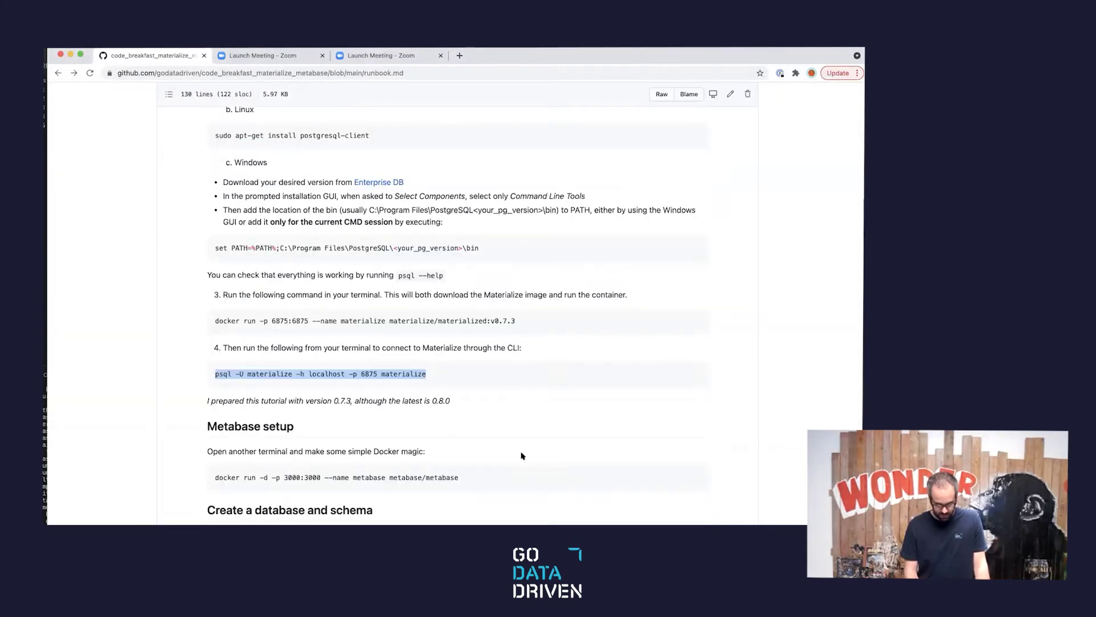
{"action": "triple_click", "coordinate": [444, 441]}
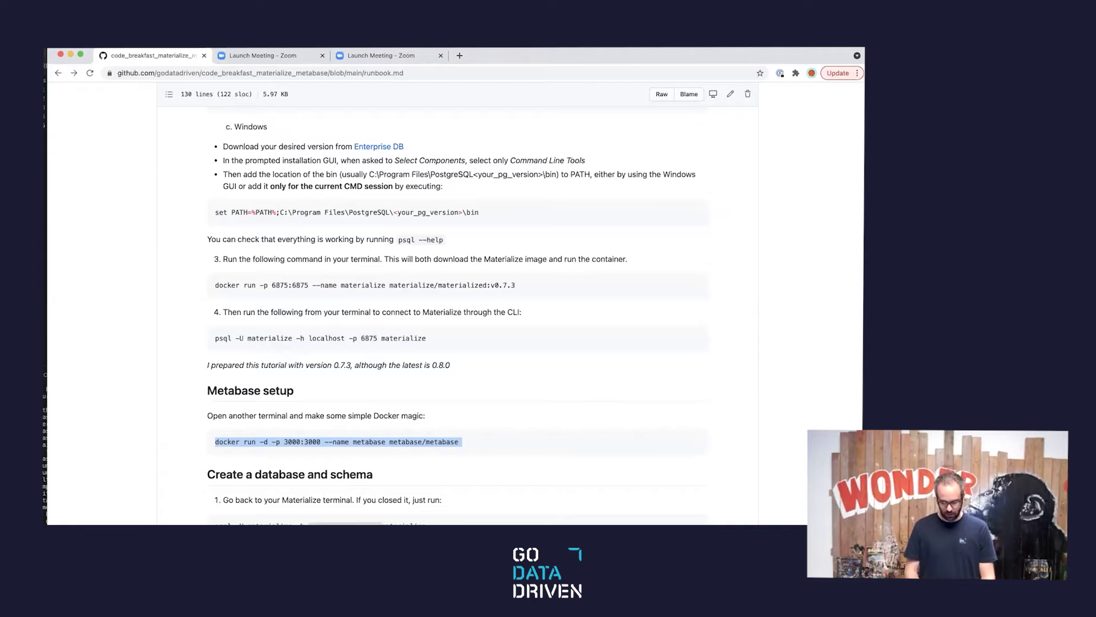
{"action": "left_click", "coordinate": [463, 443]}
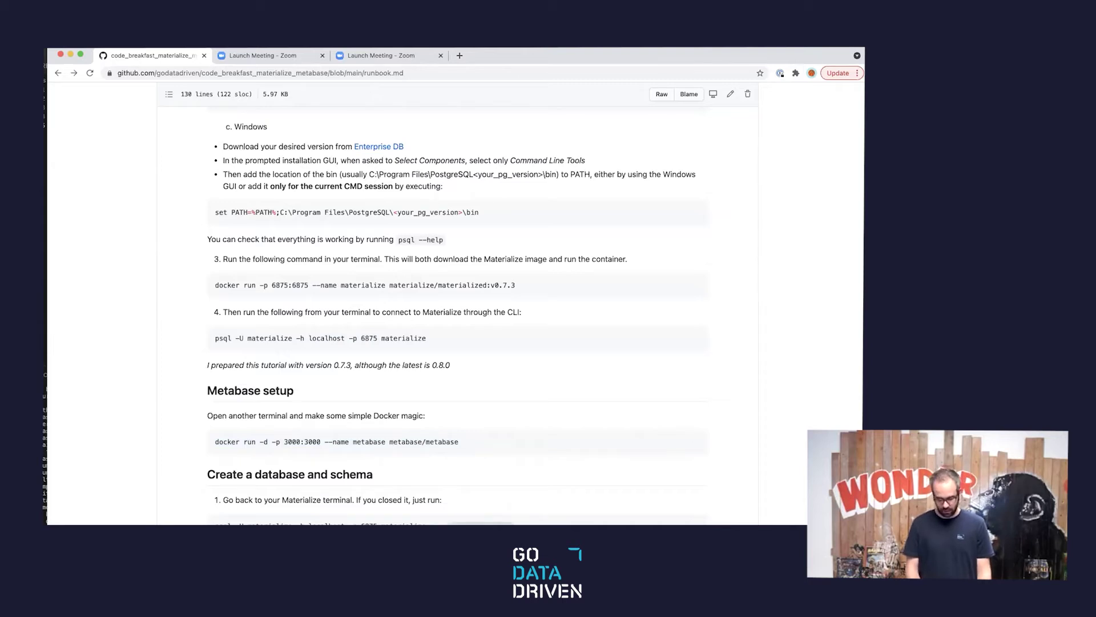
{"action": "key", "text": "super+Tab"}
{"action": "mouse_move", "coordinate": [721, 143]}
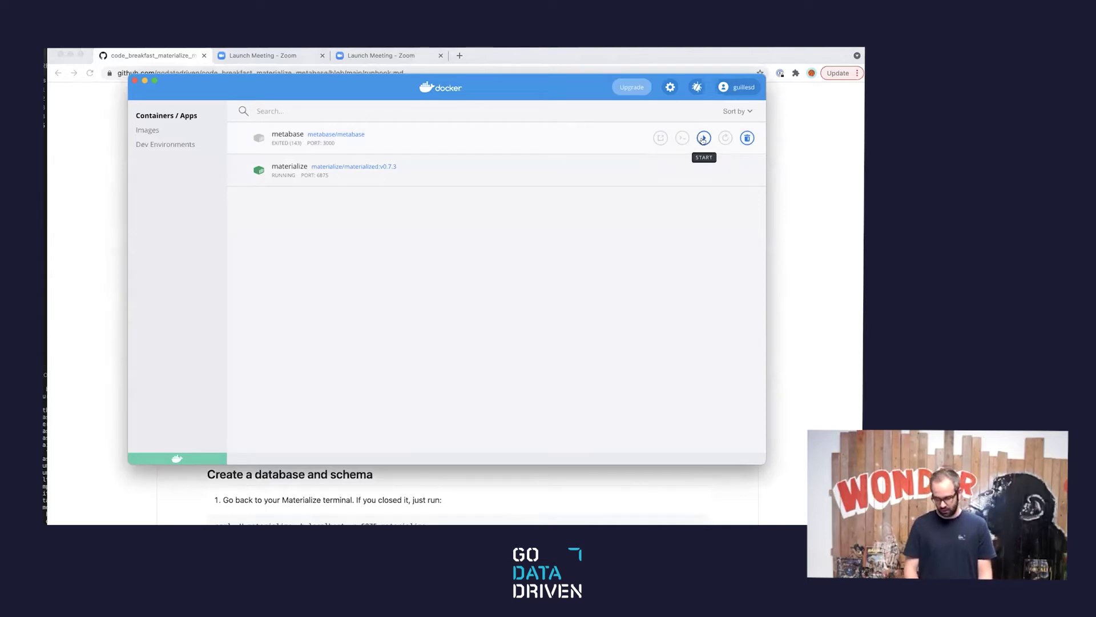
Start the metabase container and try opening it in the browser and its command line.
{"action": "left_click", "coordinate": [703, 139]}
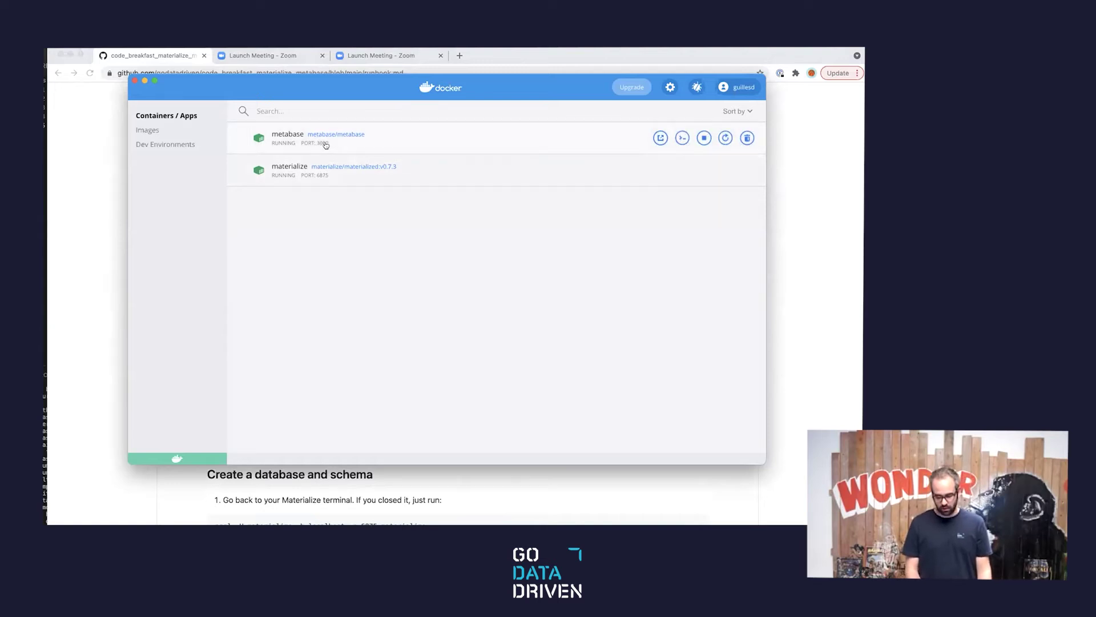
{"action": "left_click", "coordinate": [660, 138]}
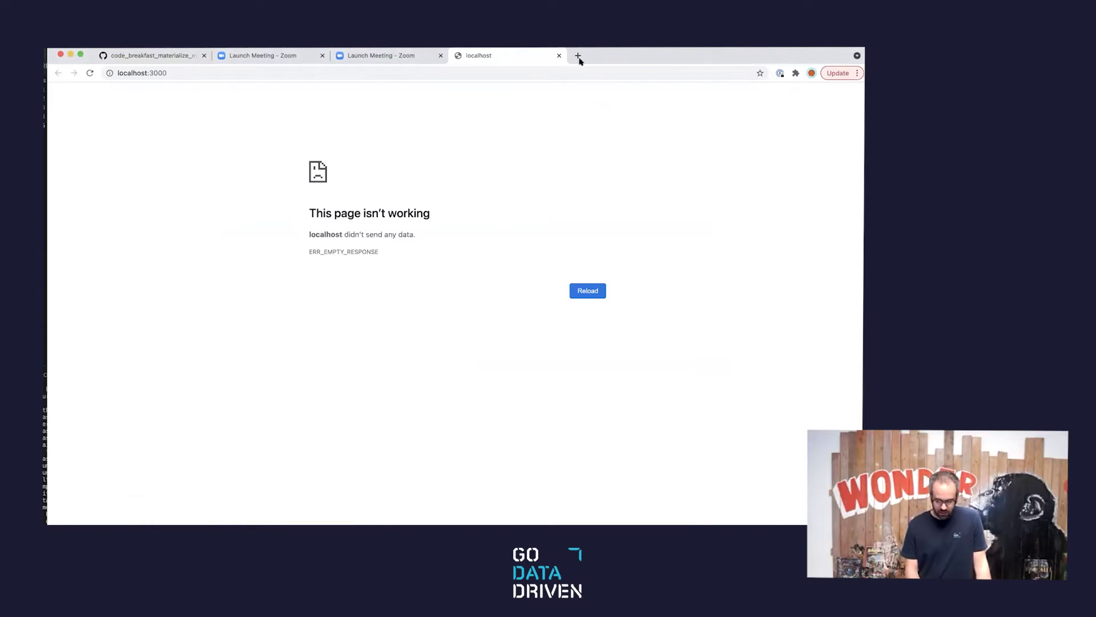
{"action": "left_click", "coordinate": [558, 56]}
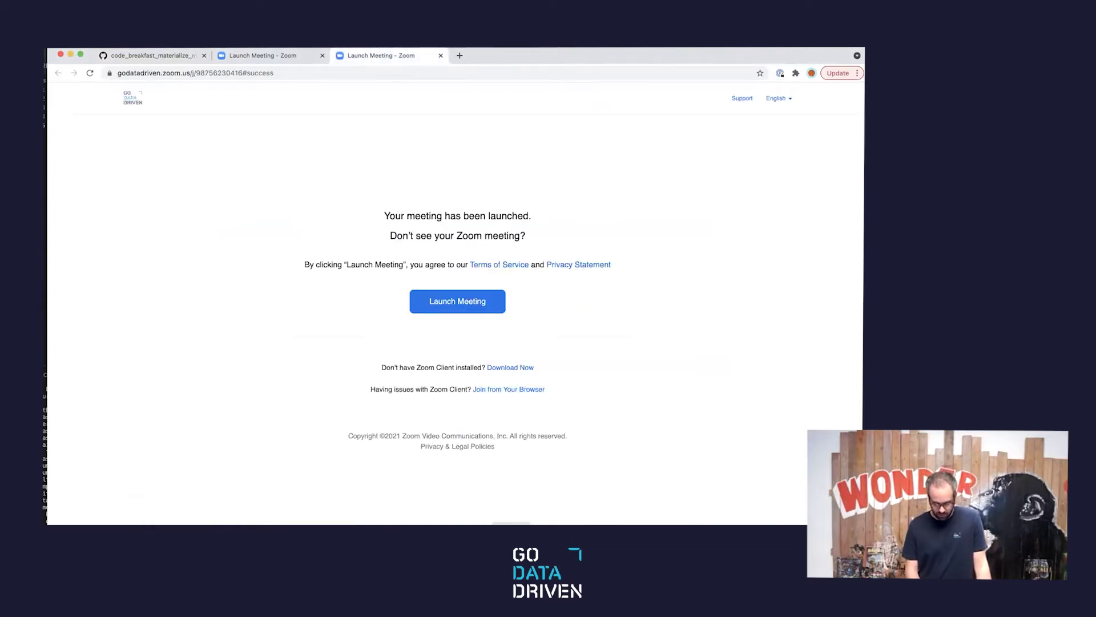
{"action": "key", "text": "super+Tab"}
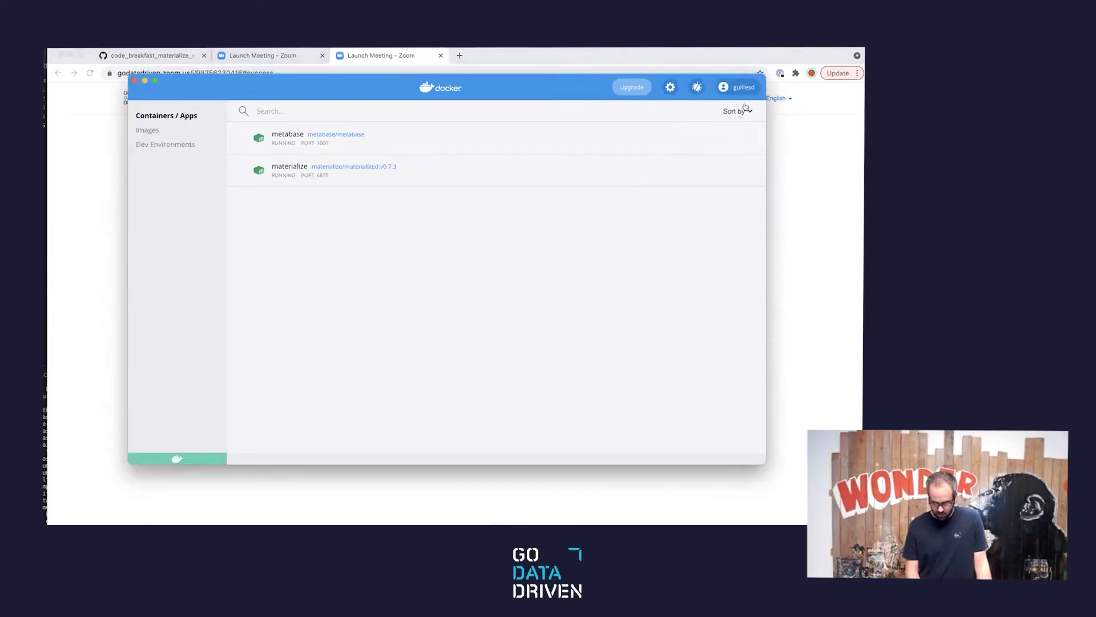
{"action": "mouse_move", "coordinate": [681, 139]}
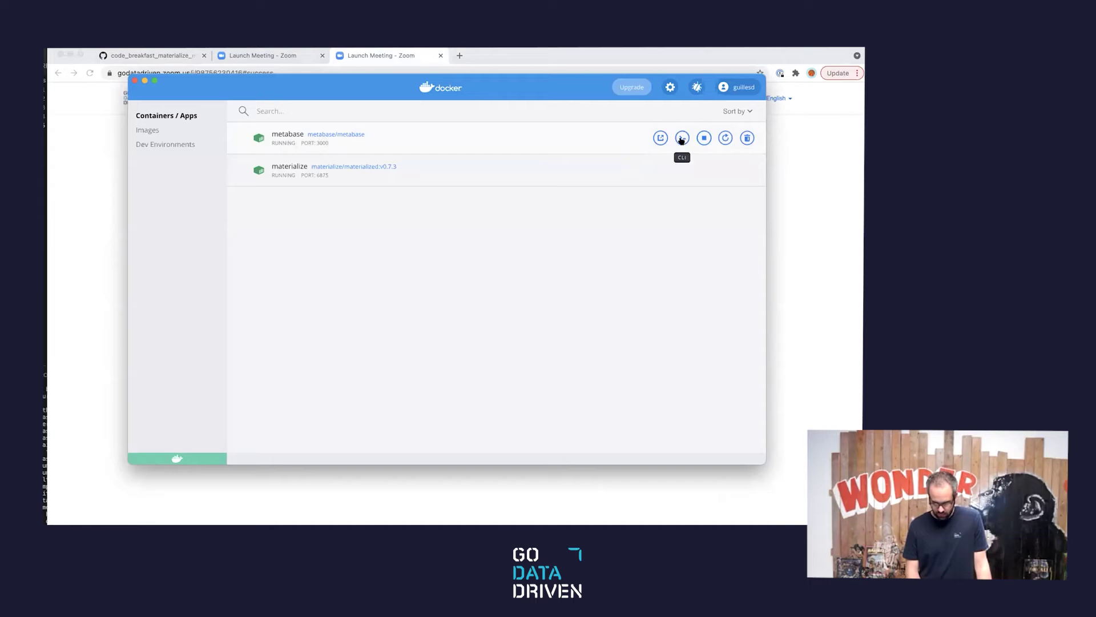
{"action": "left_click", "coordinate": [681, 139]}
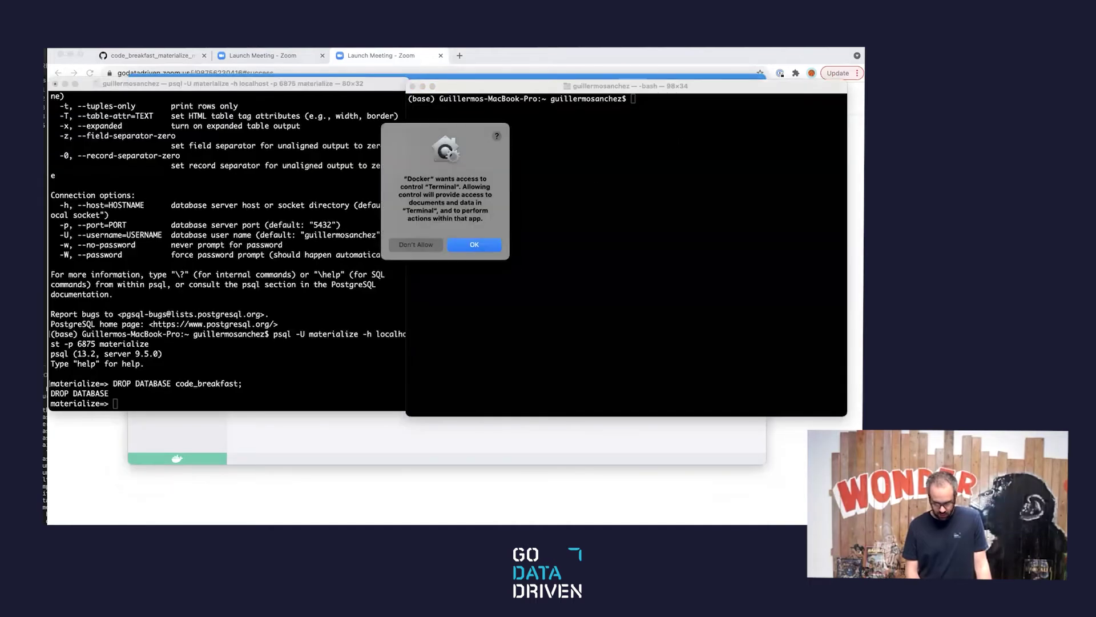
{"action": "left_click", "coordinate": [432, 245]}
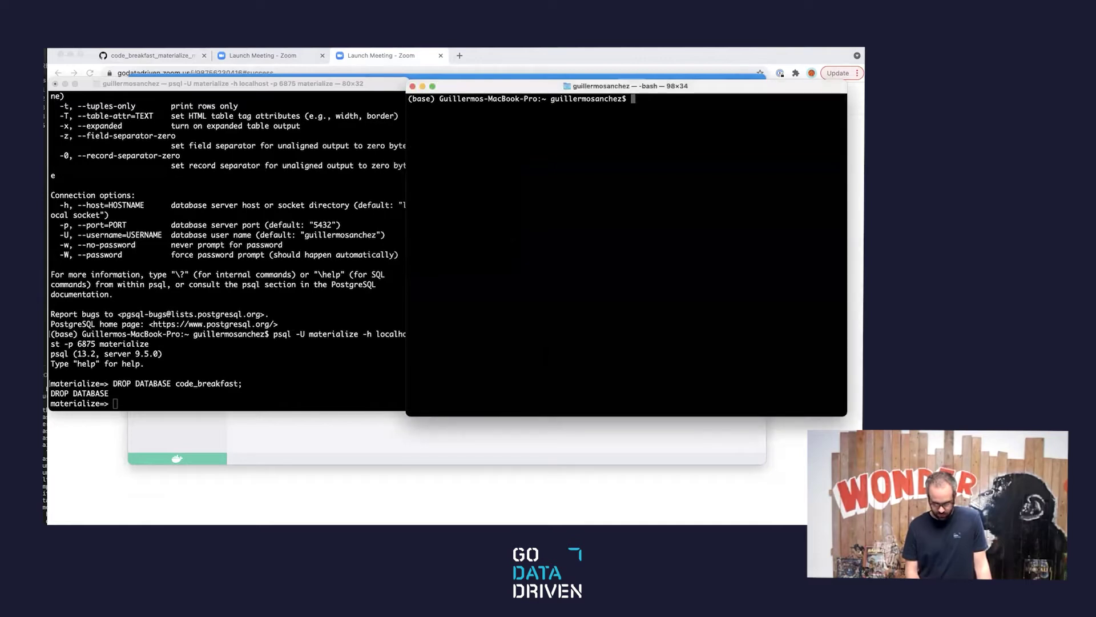
{"action": "left_click", "coordinate": [480, 522]}
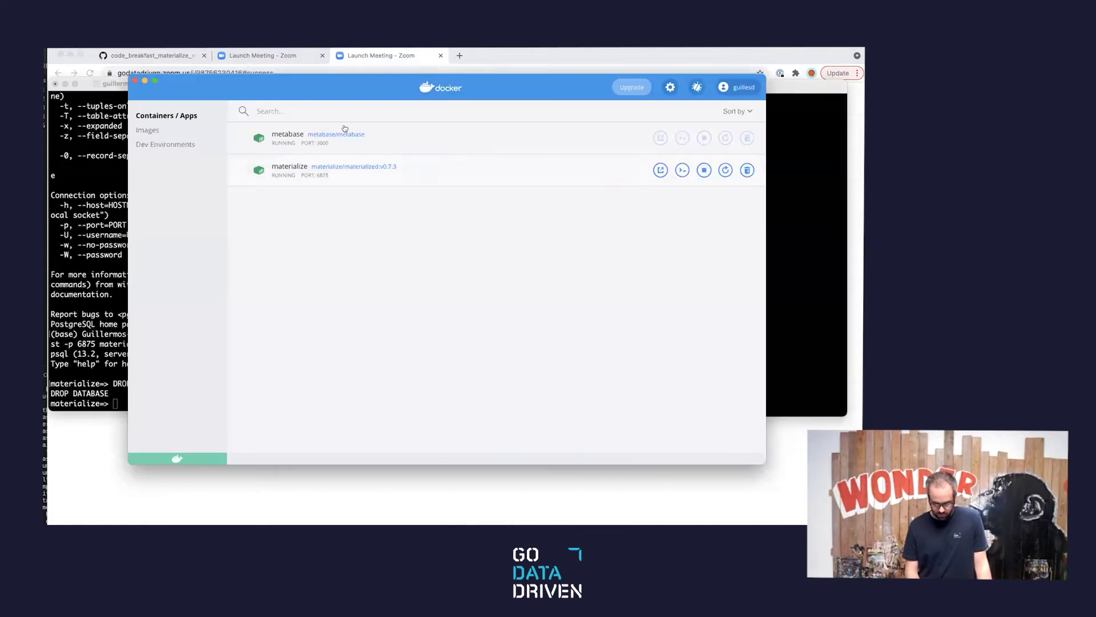
Check the metabase container logs, then load Metabase at localhost:3000 in a new tab.
{"action": "left_click", "coordinate": [286, 136]}
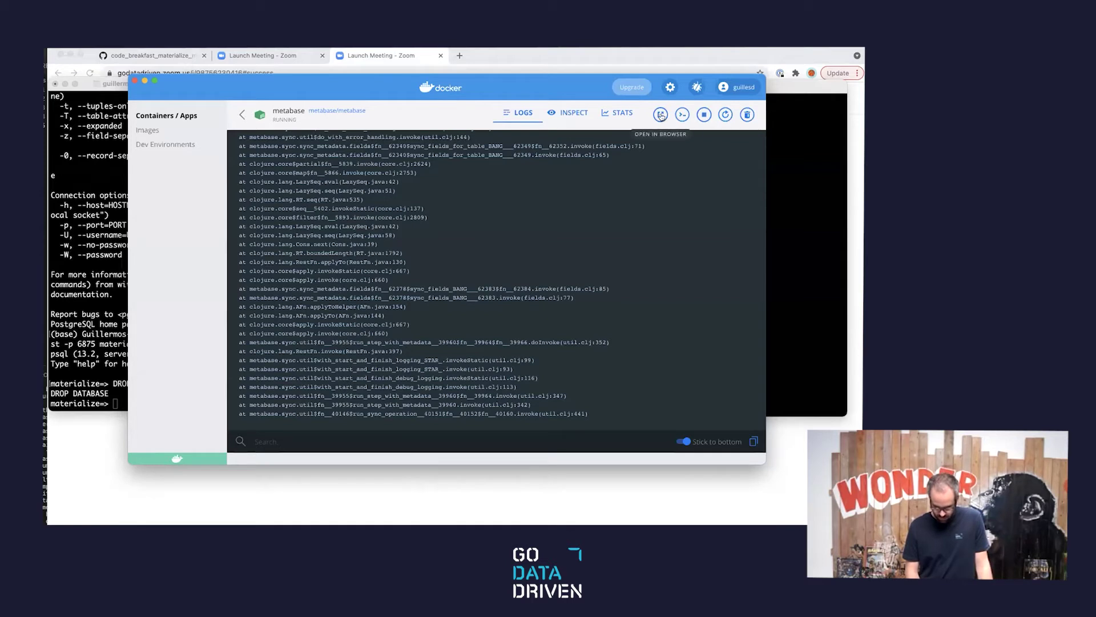
{"action": "key", "text": "super+Tab"}
{"action": "key", "text": "super+t"}
{"action": "type", "text": "localhost:3000"}
{"action": "key", "text": "Return"}
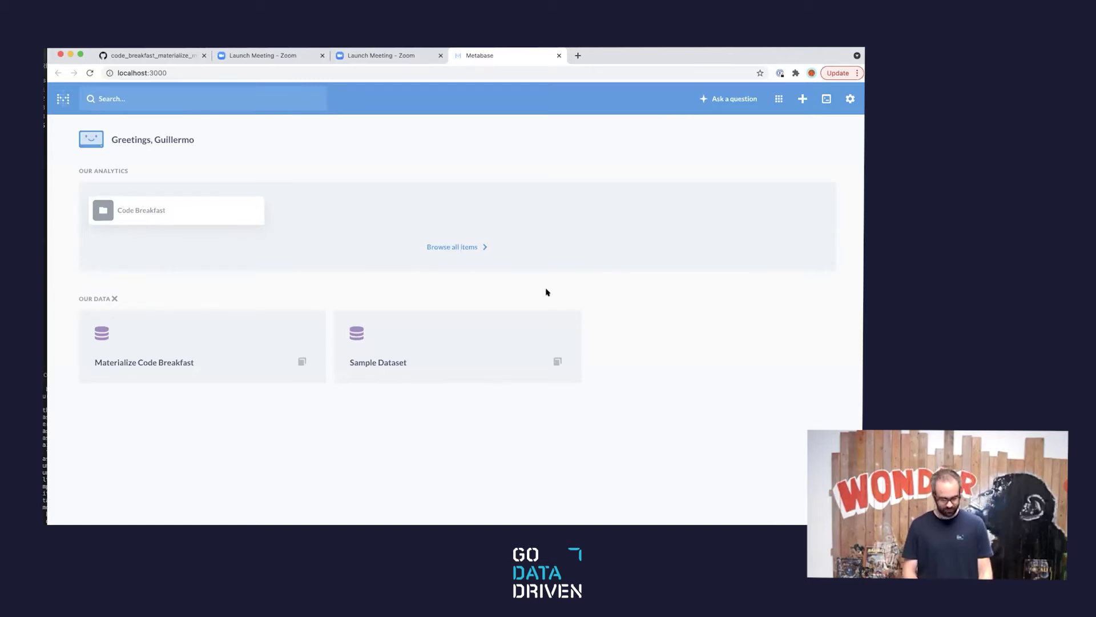
Copy the runbook's CREATE DATABASE and CREATE SCHEMA statements for psql.
{"action": "left_click", "coordinate": [146, 56]}
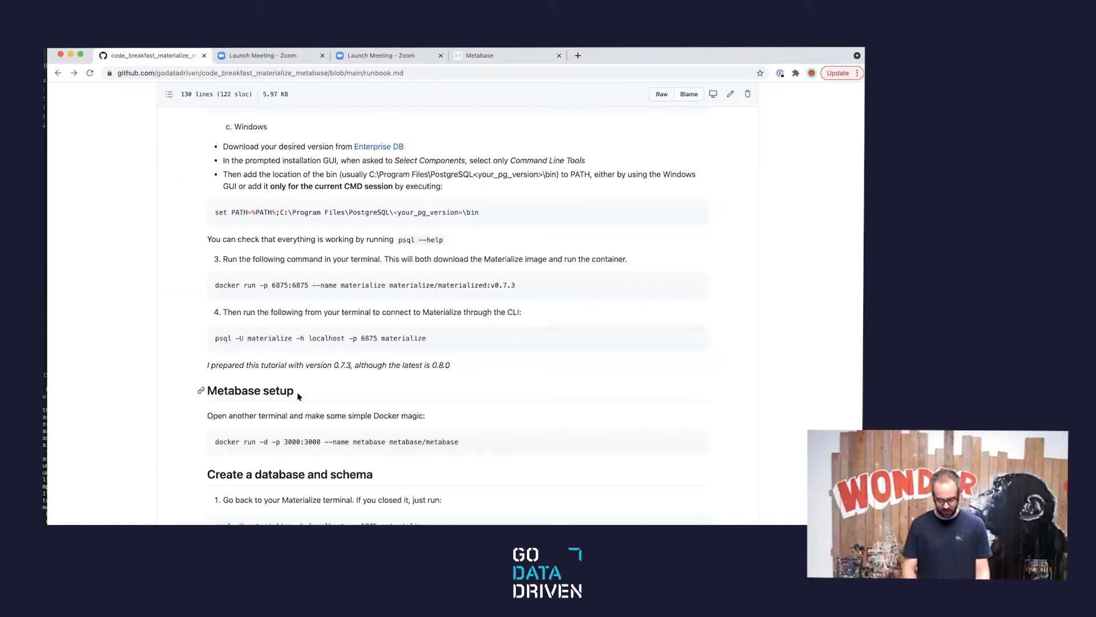
{"action": "scroll", "coordinate": [301, 302], "scroll_direction": "down", "scroll_amount": 3}
{"action": "triple_click", "coordinate": [369, 389]}
{"action": "left_click_drag", "start_coordinate": [424, 389], "coordinate": [213, 389]}
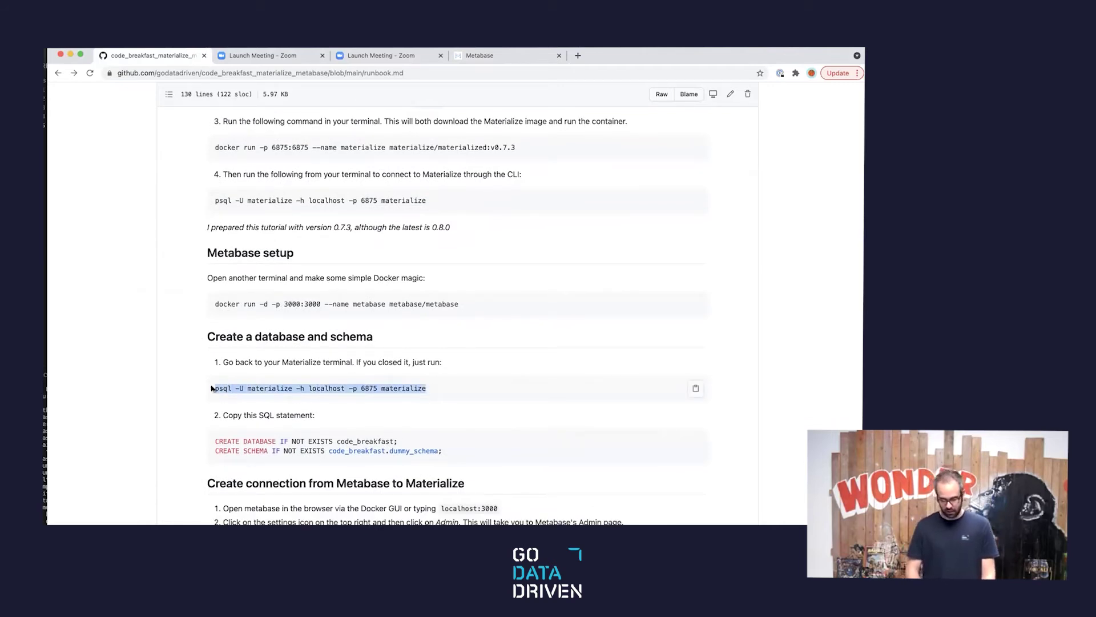
{"action": "left_click", "coordinate": [235, 385]}
{"action": "scroll", "coordinate": [401, 427], "scroll_direction": "down", "scroll_amount": 2}
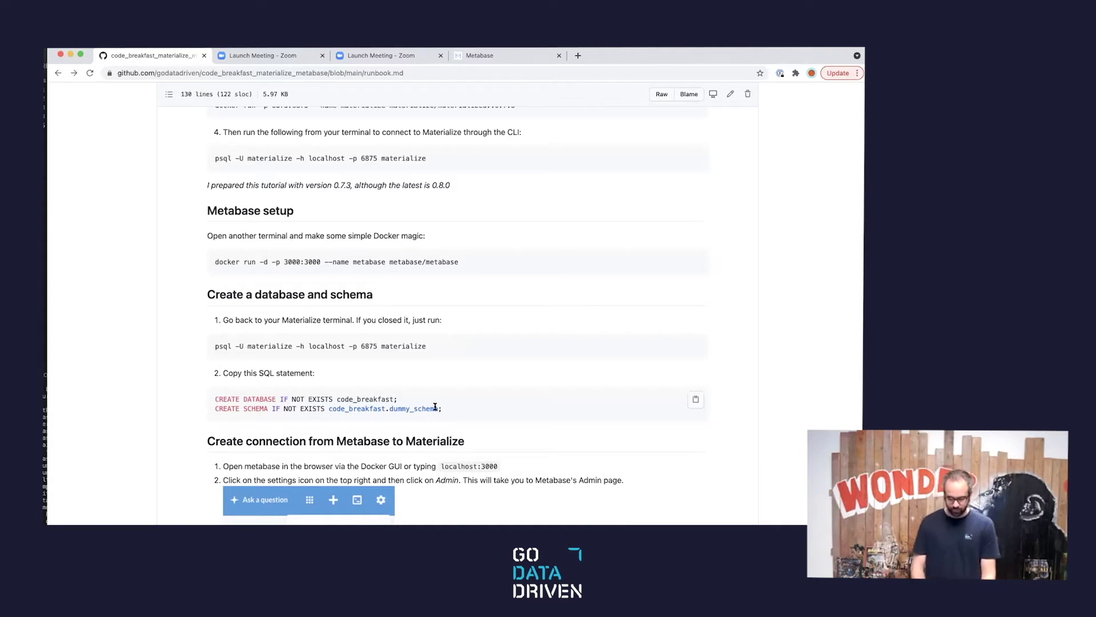
{"action": "left_click_drag", "start_coordinate": [442, 408], "coordinate": [212, 398]}
{"action": "key", "text": "super+c"}
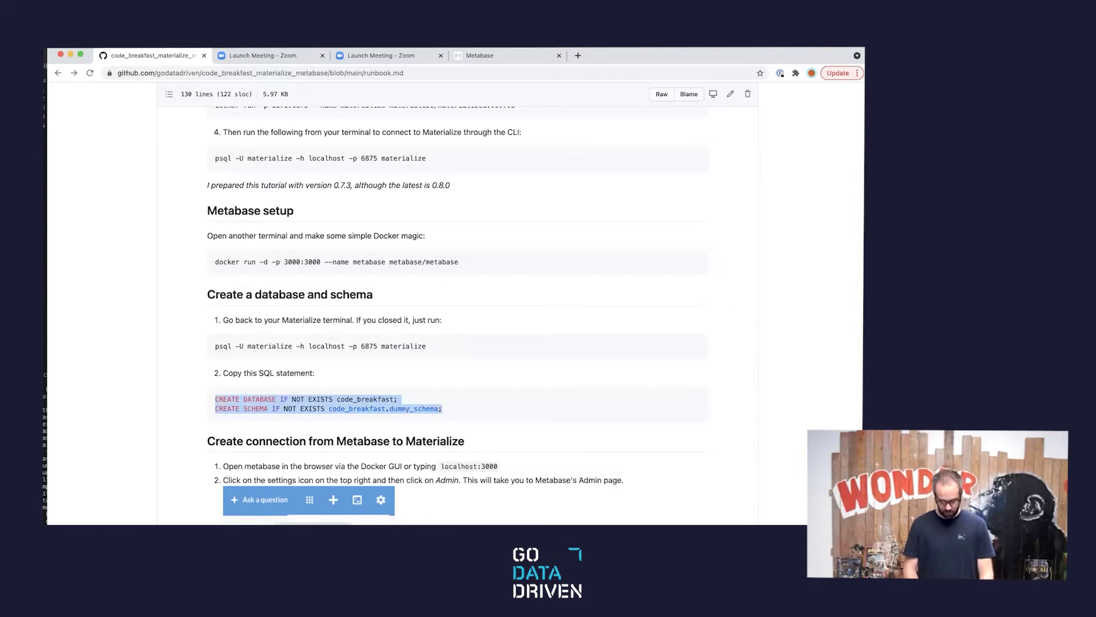
{"action": "key", "text": "super+Tab"}
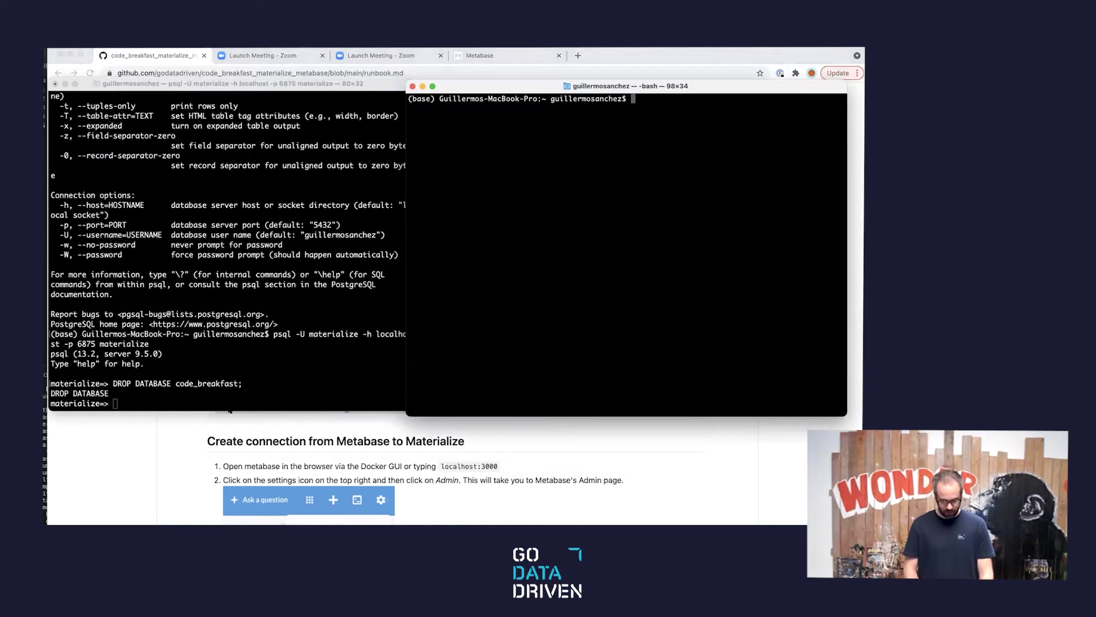
Close the spare bash window, then enlarge the psql window and move it right.
{"action": "left_click", "coordinate": [489, 87]}
{"action": "left_click", "coordinate": [412, 87]}
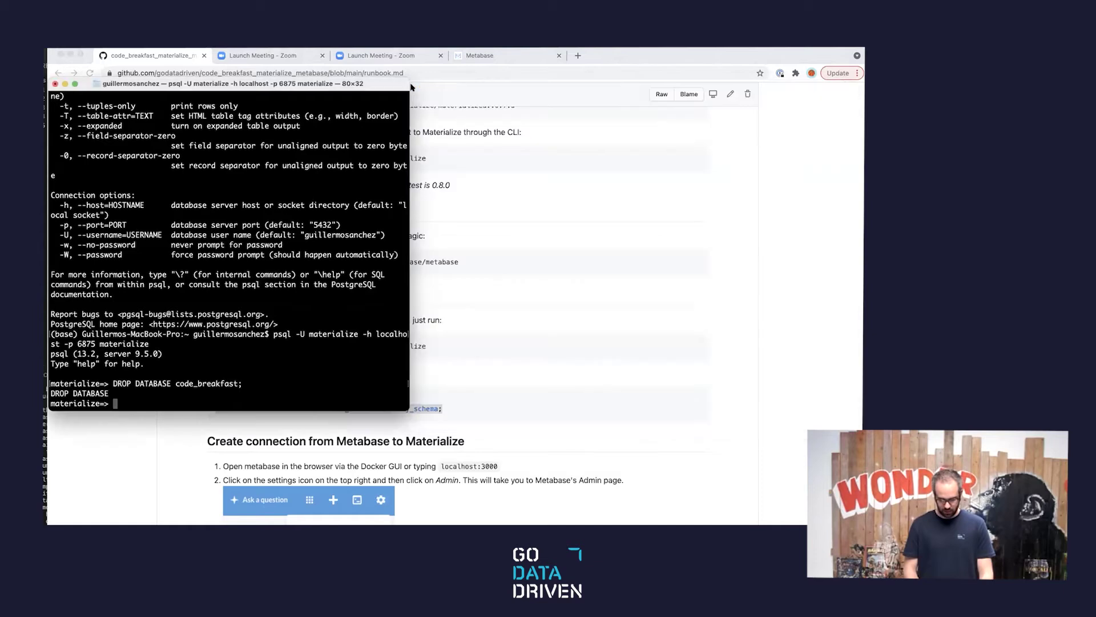
{"action": "left_click_drag", "start_coordinate": [409, 410], "coordinate": [597, 450]}
{"action": "left_click_drag", "start_coordinate": [342, 83], "coordinate": [413, 78]}
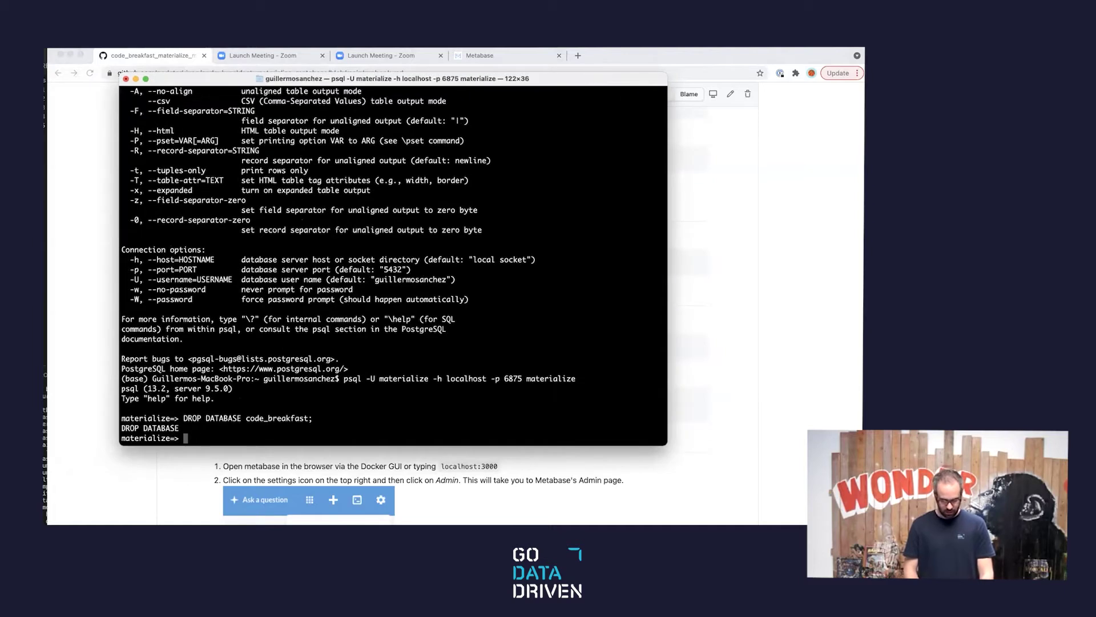
Create code_breakfast and dummy_schema, then confirm them with SHOW DATABASES;.
{"action": "key", "text": "super+v"}
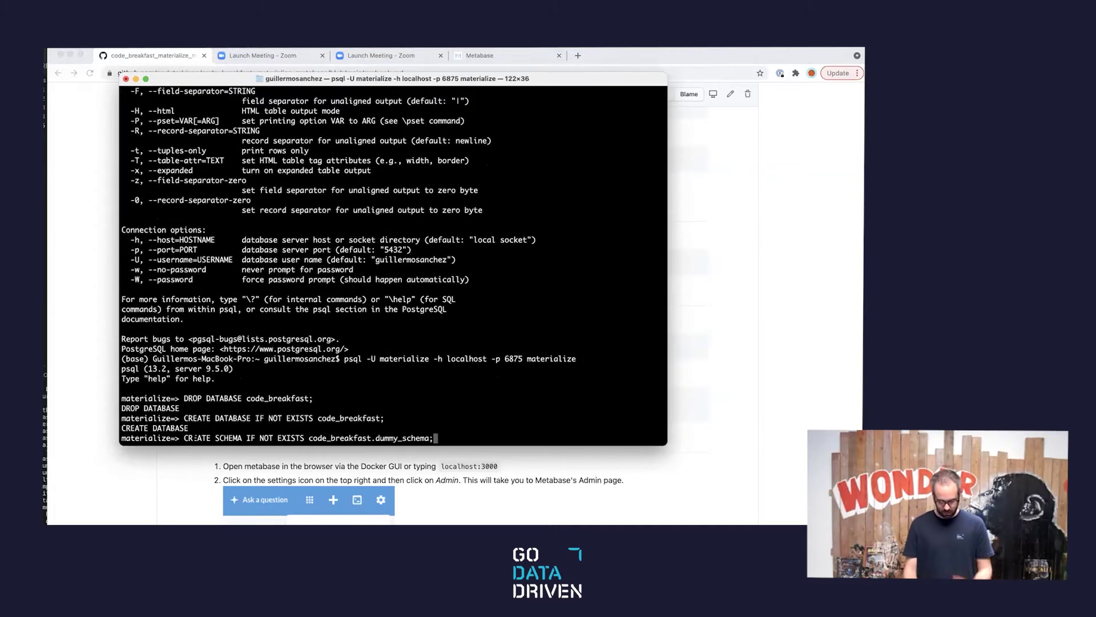
{"action": "key", "text": "Return"}
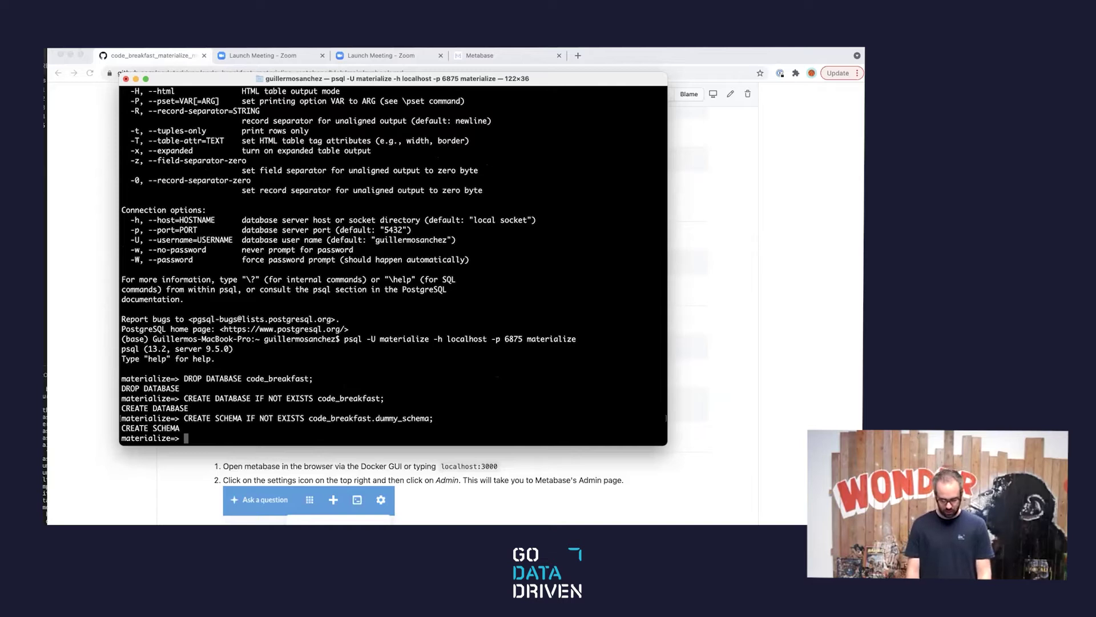
{"action": "type", "text": "SH"}
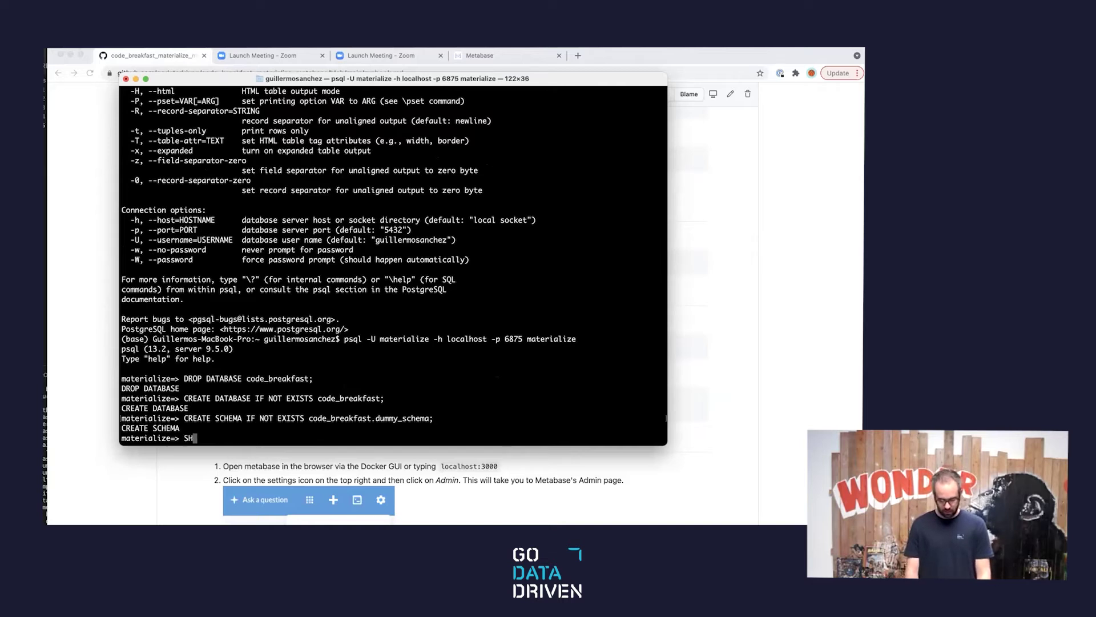
{"action": "type", "text": "OW DATABA"}
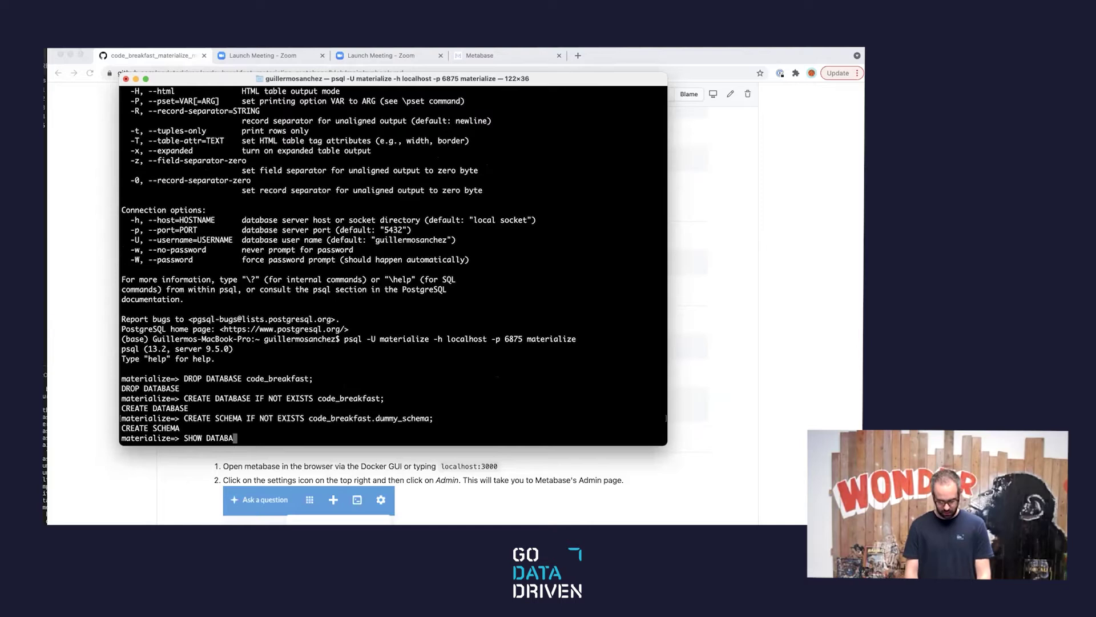
{"action": "type", "text": "SES;"}
{"action": "key", "text": "Return"}
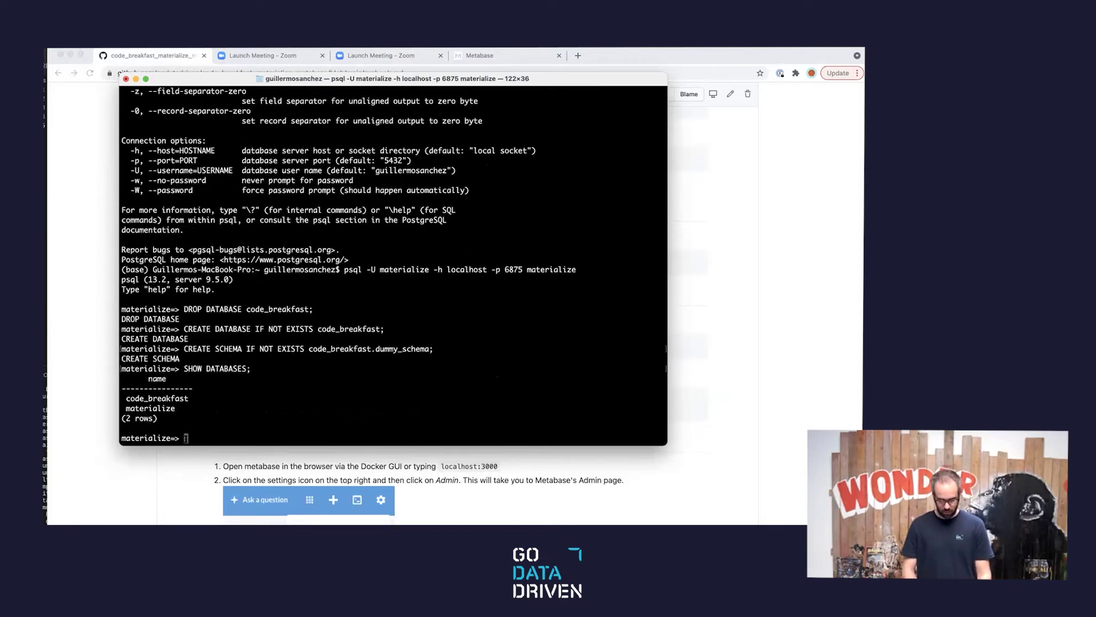
{"action": "double_click", "coordinate": [165, 398]}
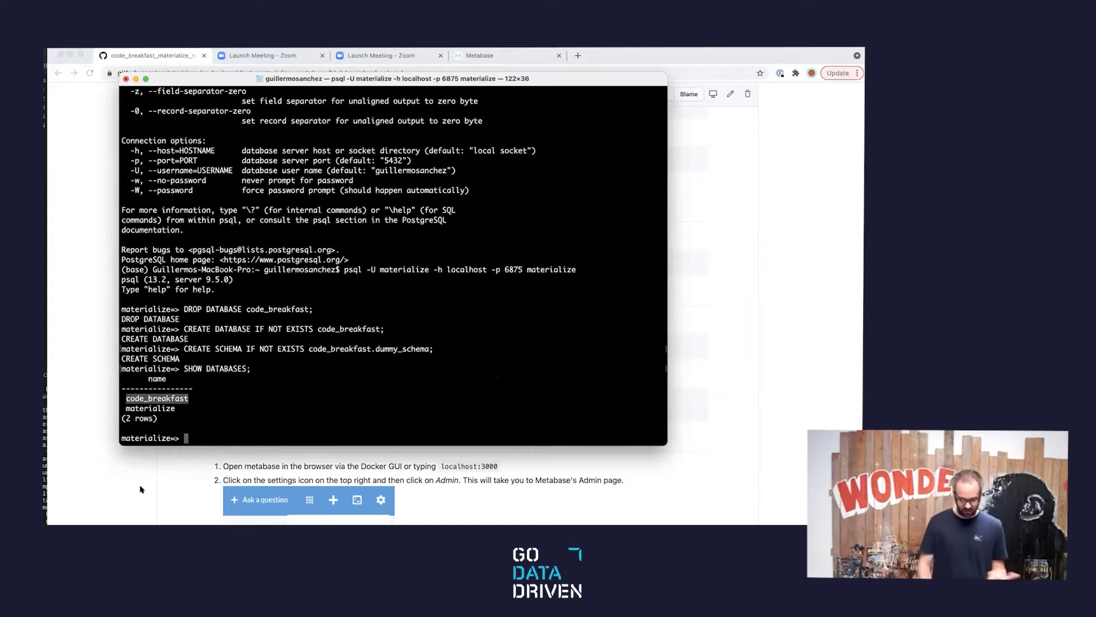
{"action": "left_click", "coordinate": [140, 506]}
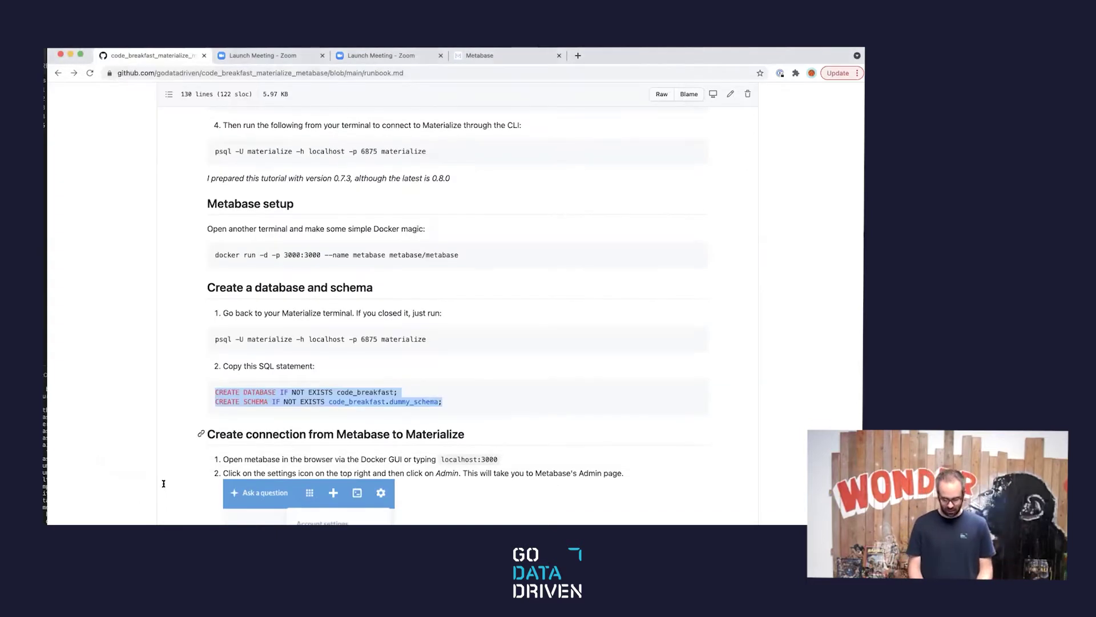
Open Metabase Admin from the gear menu and view the Databases list.
{"action": "scroll", "coordinate": [287, 454], "scroll_direction": "down", "scroll_amount": 2}
{"action": "scroll", "coordinate": [287, 454], "scroll_direction": "down", "scroll_amount": 5}
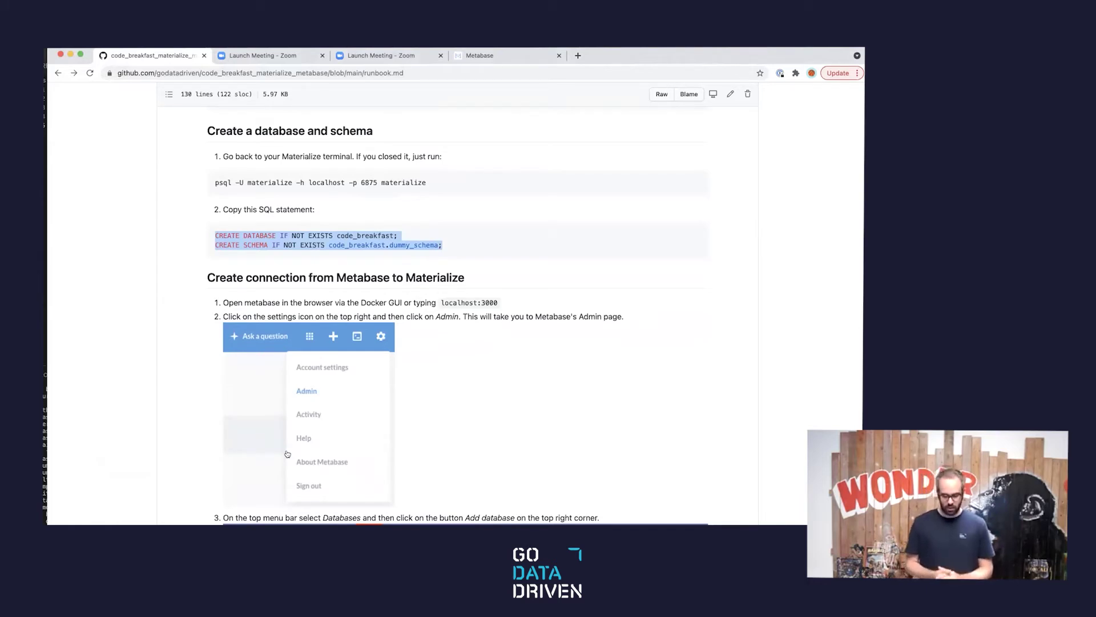
{"action": "scroll", "coordinate": [382, 394], "scroll_direction": "down", "scroll_amount": 1}
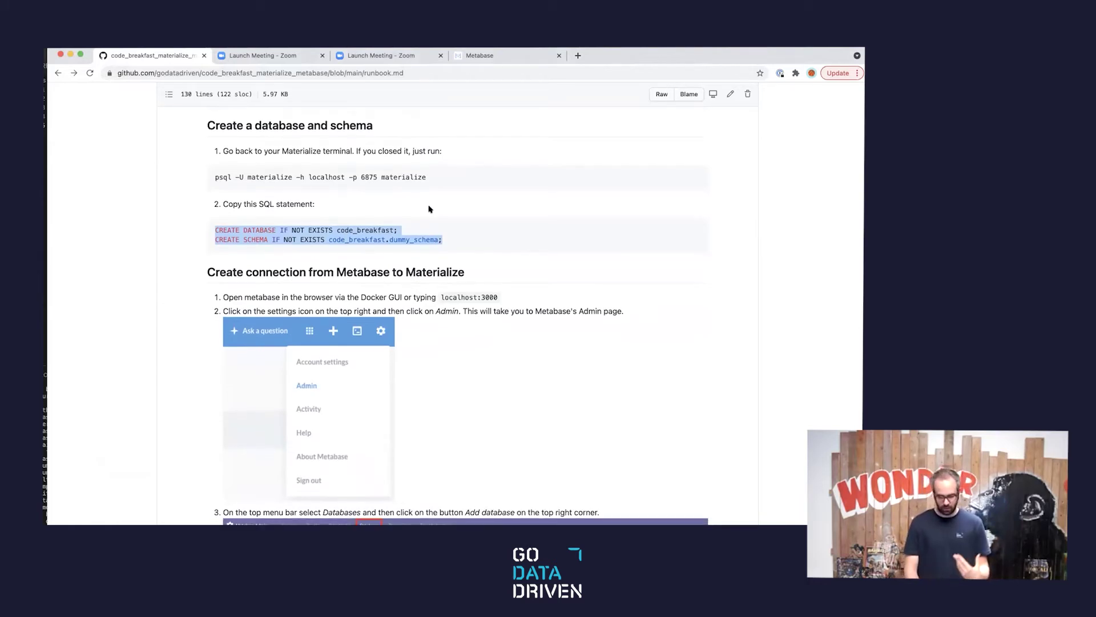
{"action": "left_click", "coordinate": [522, 61]}
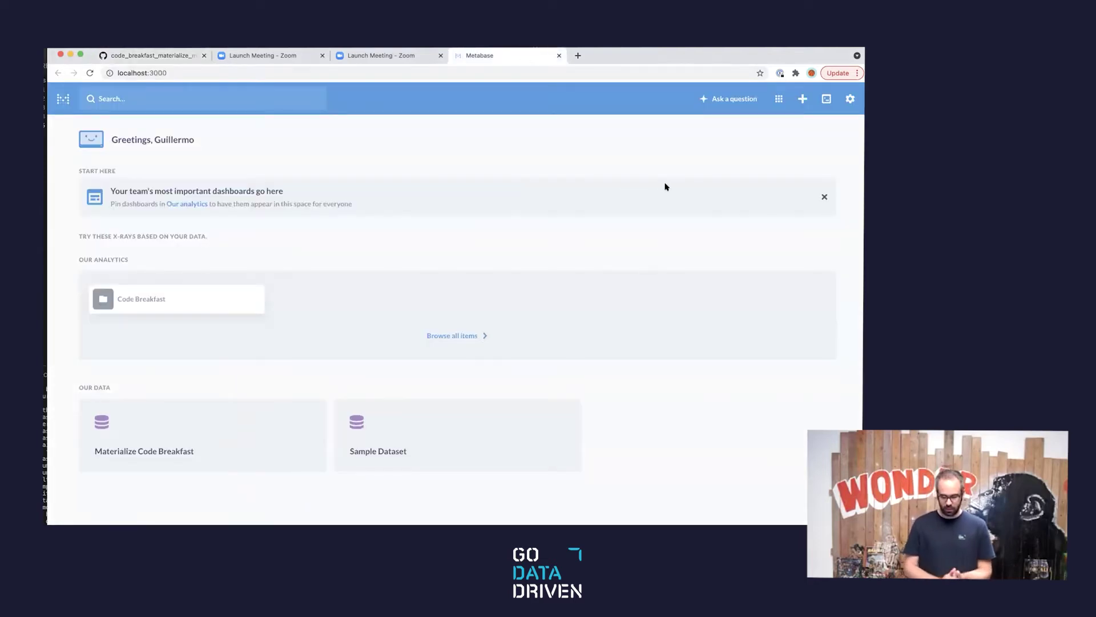
{"action": "left_click", "coordinate": [849, 99]}
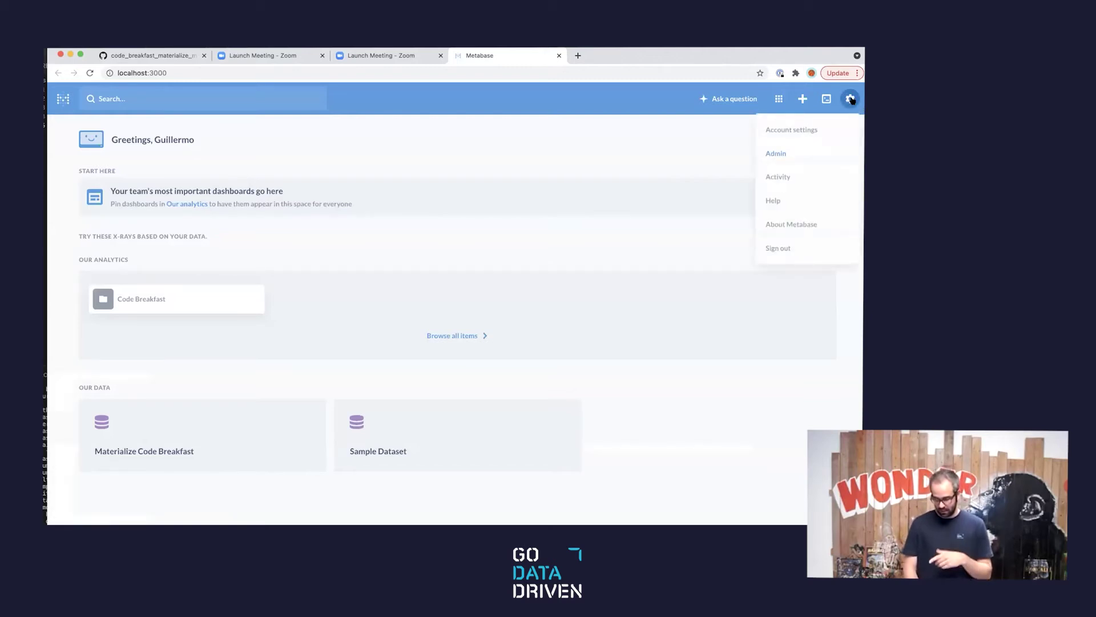
{"action": "left_click", "coordinate": [777, 155]}
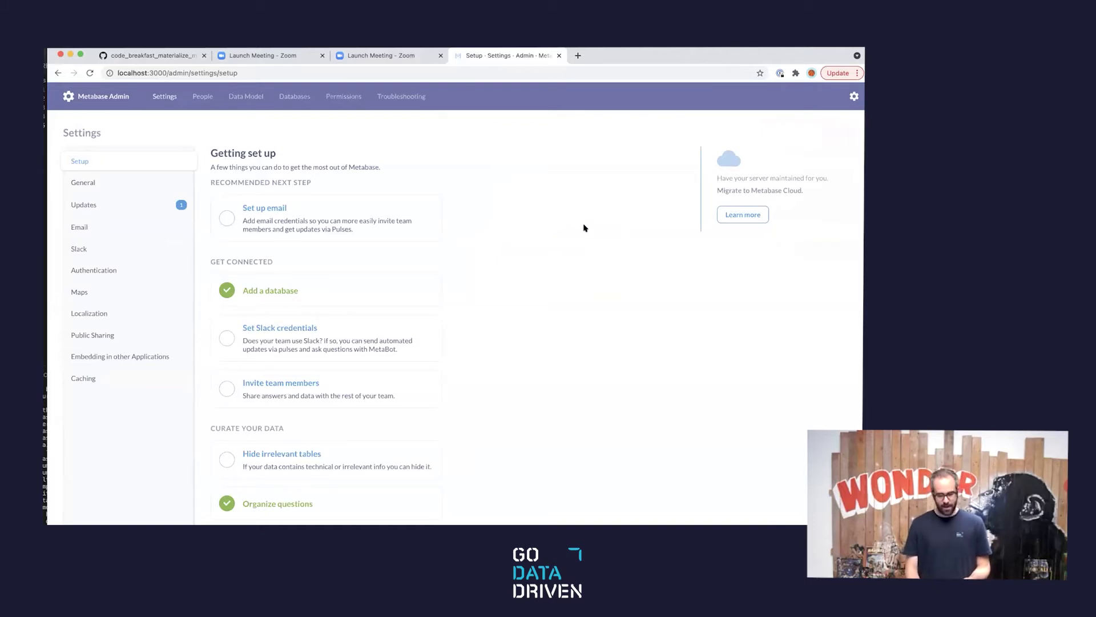
{"action": "left_click", "coordinate": [297, 101]}
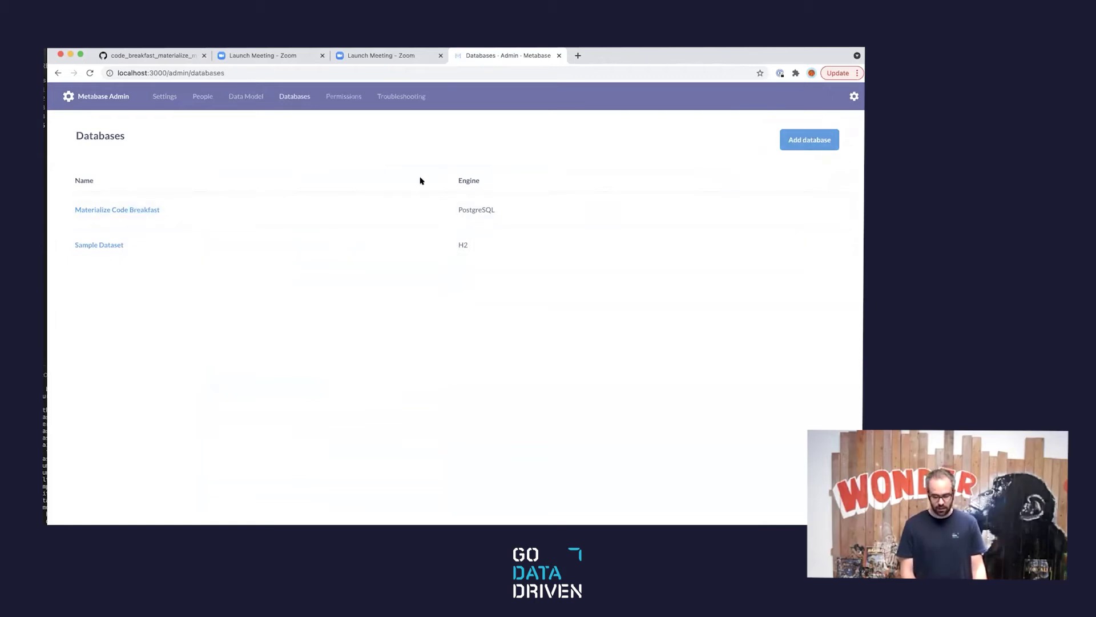
Open the Materialize Code Breakfast connection settings and check the database name code_breakfast.
{"action": "left_click", "coordinate": [153, 210]}
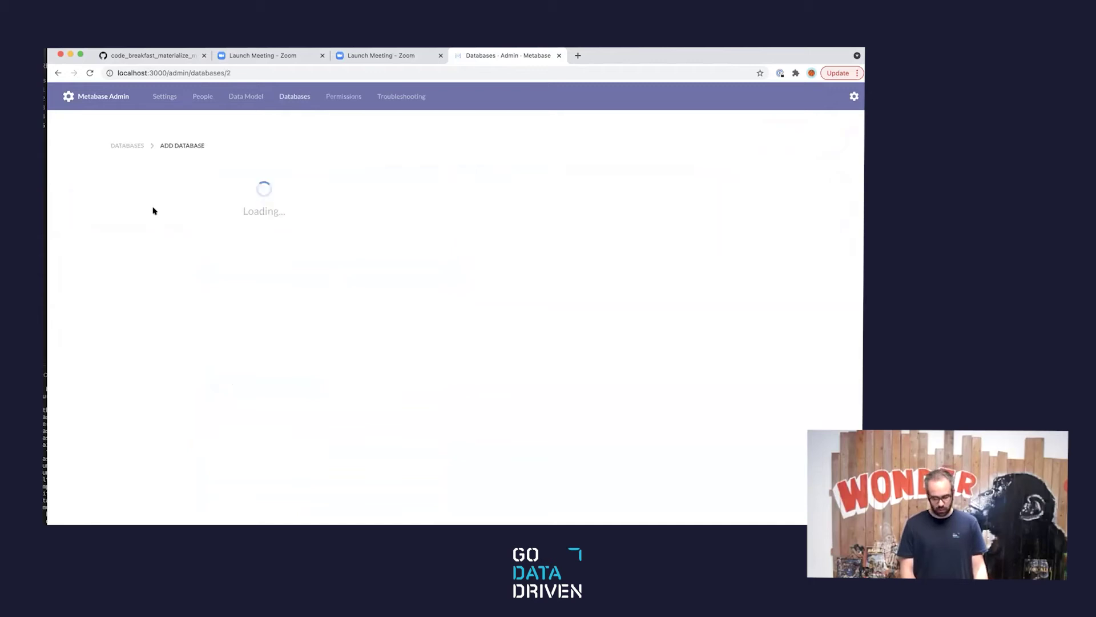
{"action": "scroll", "coordinate": [269, 330], "scroll_direction": "down", "scroll_amount": 1}
{"action": "left_click", "coordinate": [271, 329]}
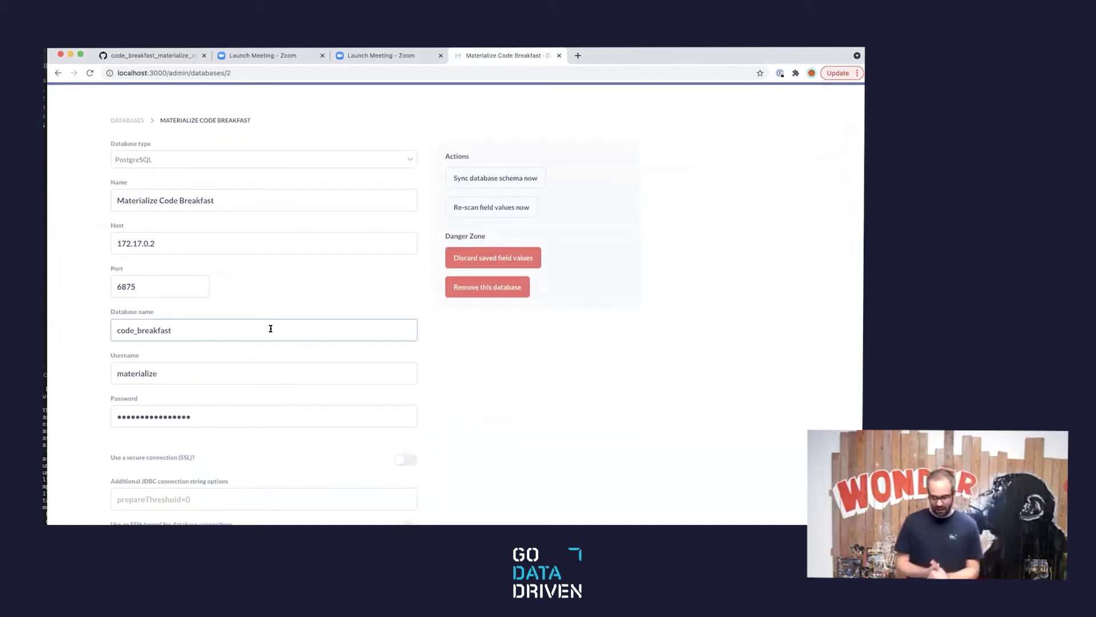
{"action": "left_click", "coordinate": [243, 257]}
Highlight the Host value 172.17.0.2 in the connection settings.
{"action": "left_click", "coordinate": [175, 244]}
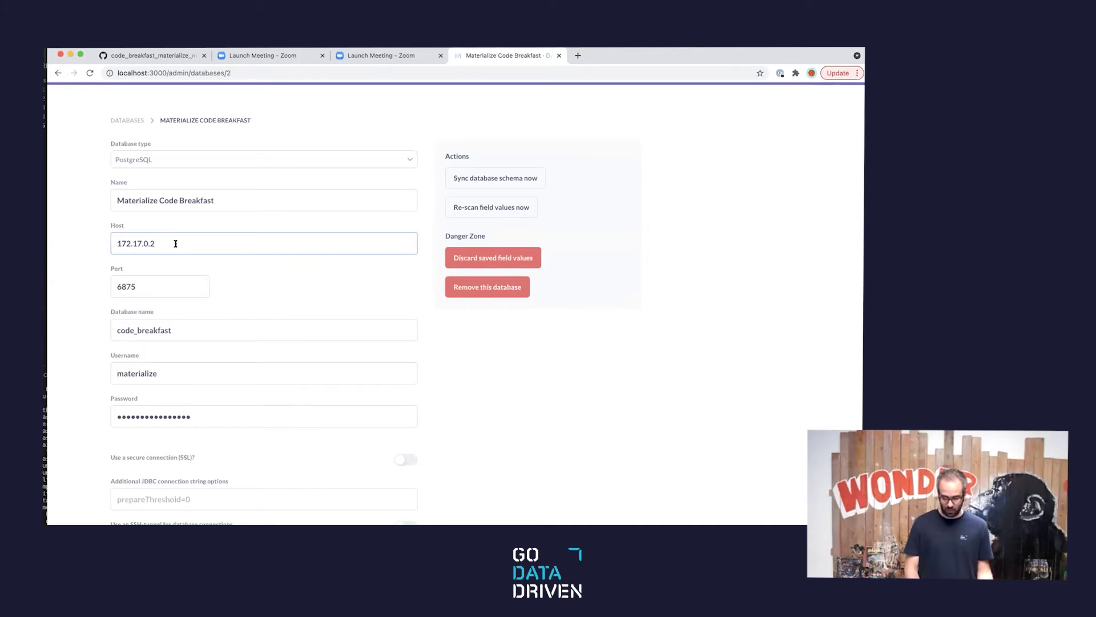
{"action": "left_click_drag", "start_coordinate": [151, 244], "coordinate": [115, 244]}
{"action": "left_click", "coordinate": [165, 238]}
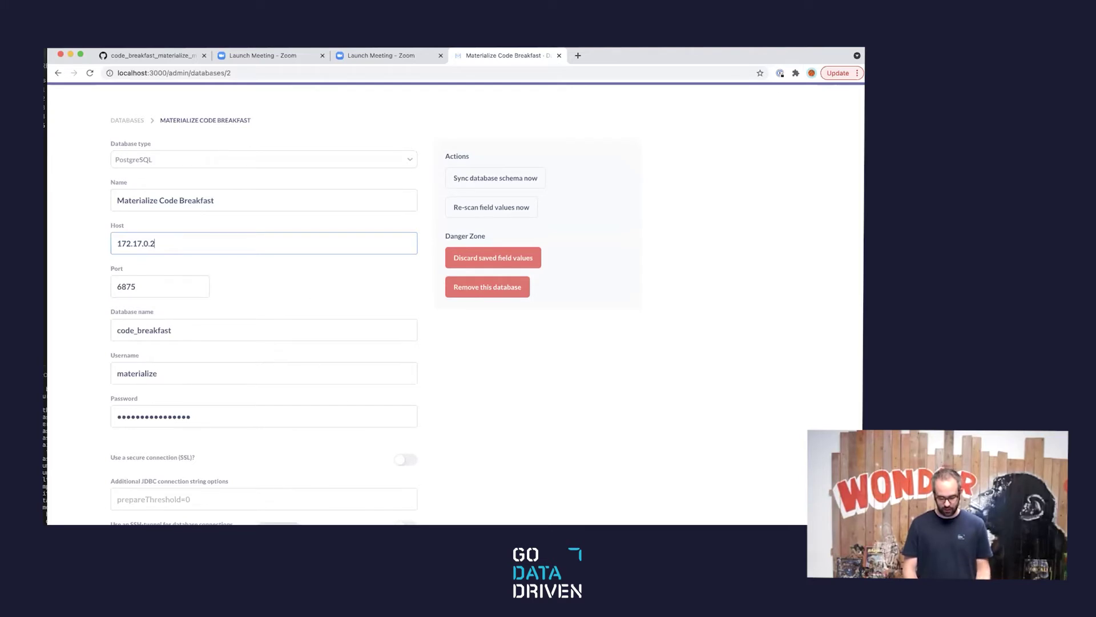
{"action": "right_click", "coordinate": [412, 524]}
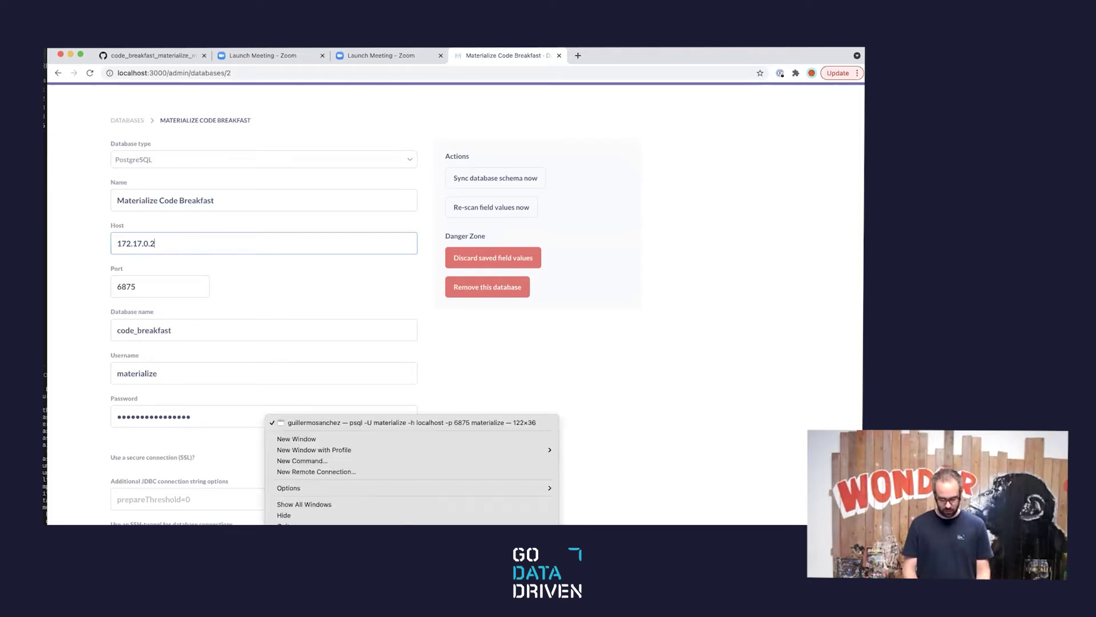
Open a new bash Terminal window with larger text, sized 101x32, in front of Metabase.
{"action": "left_click", "coordinate": [326, 439]}
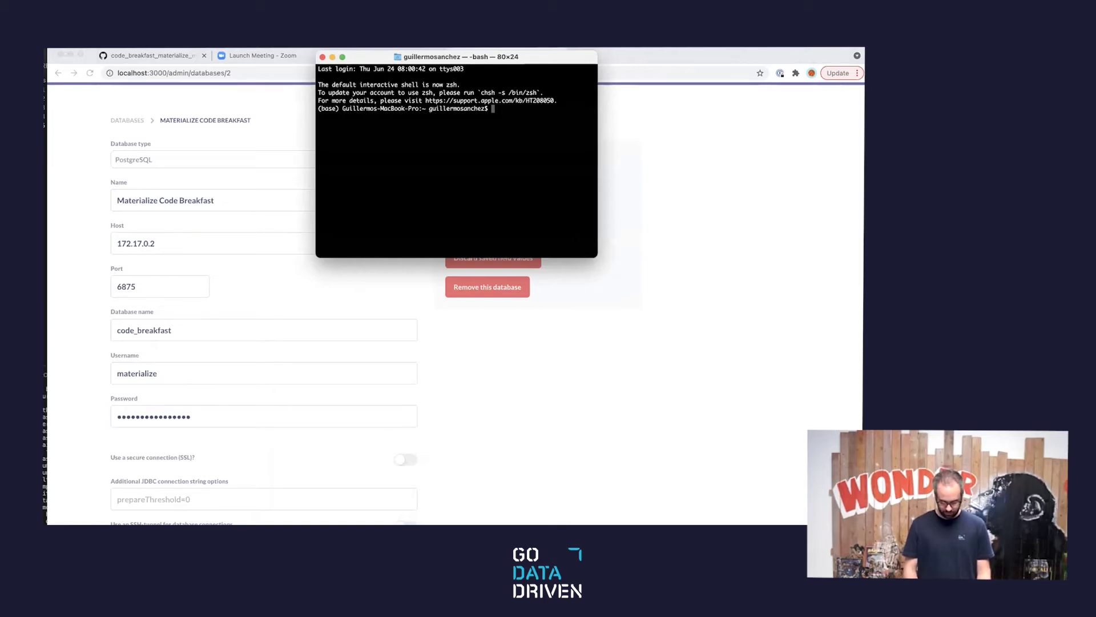
{"action": "key", "text": "super+plus"}
{"action": "key", "text": "super+plus"}
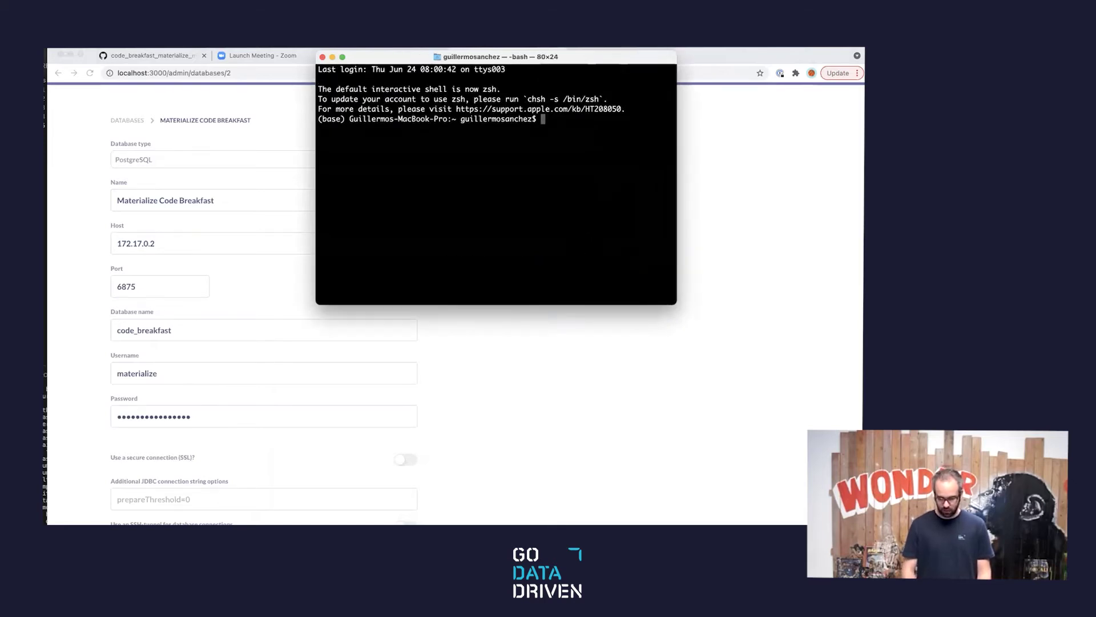
{"action": "left_click_drag", "start_coordinate": [673, 305], "coordinate": [770, 384]}
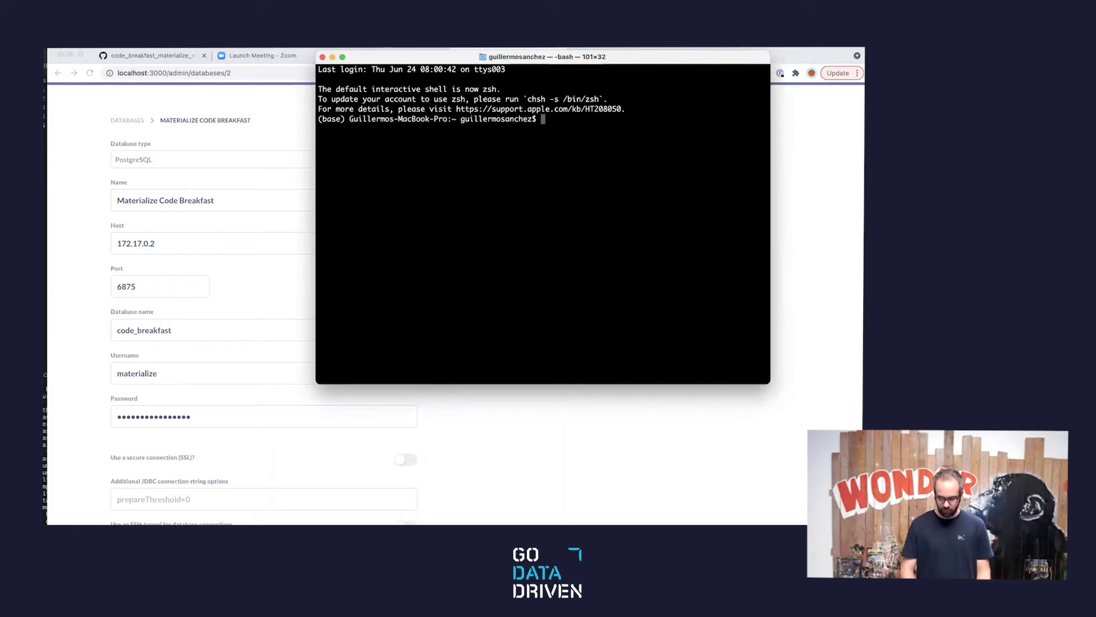
{"action": "left_click_drag", "start_coordinate": [661, 61], "coordinate": [713, 121]}
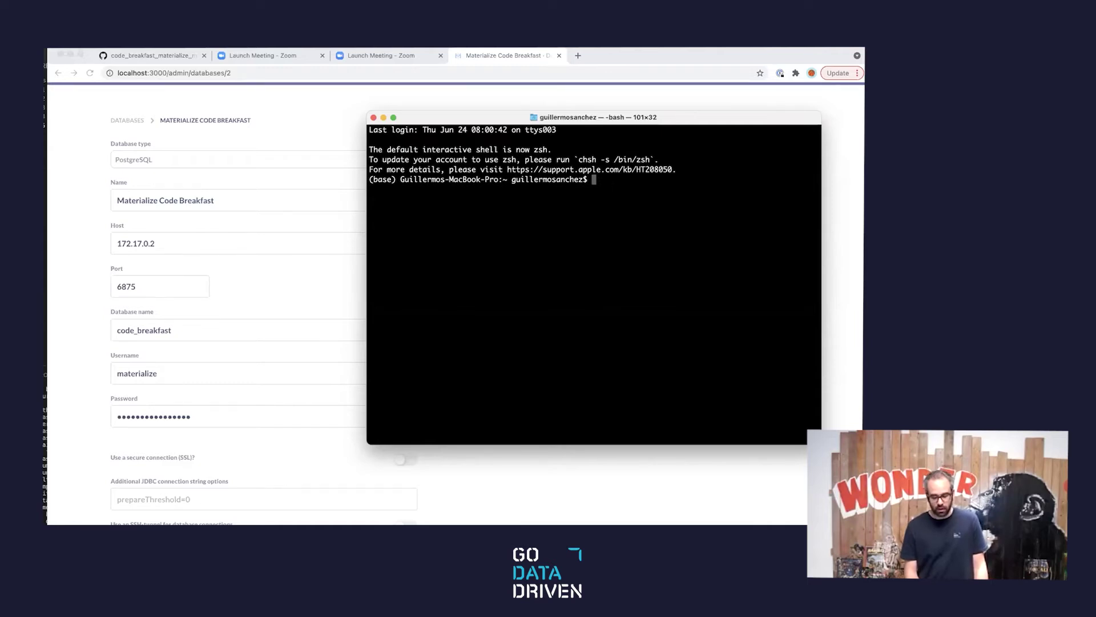
Select the runbook's docker inspect IPAddress command, then bring the Terminal windows forward.
{"action": "left_click", "coordinate": [160, 56]}
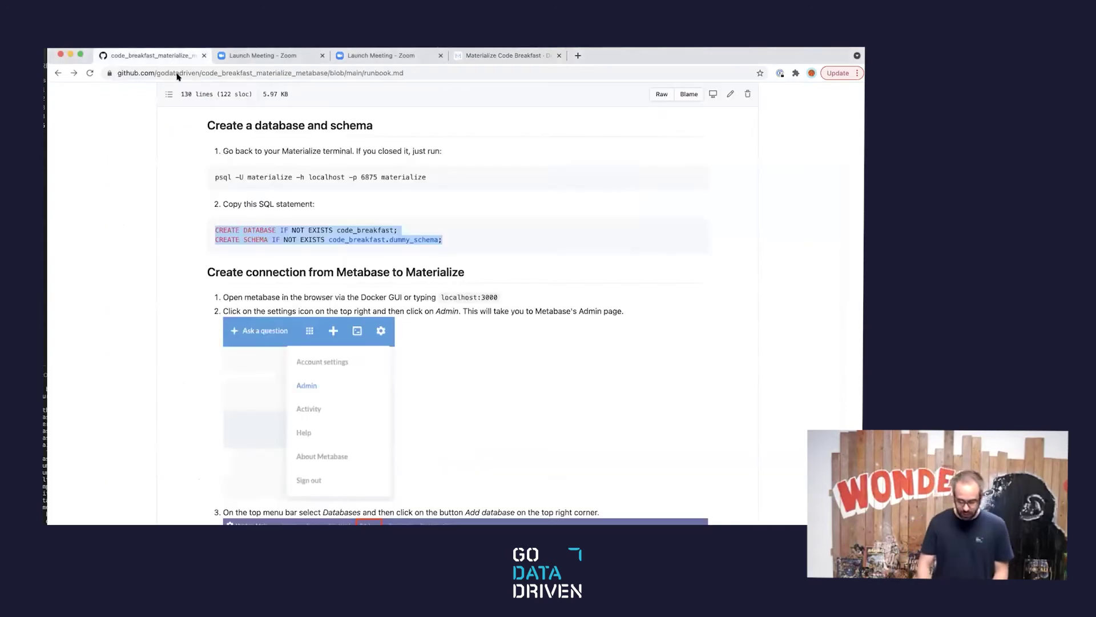
{"action": "scroll", "coordinate": [399, 354], "scroll_direction": "down", "scroll_amount": 5}
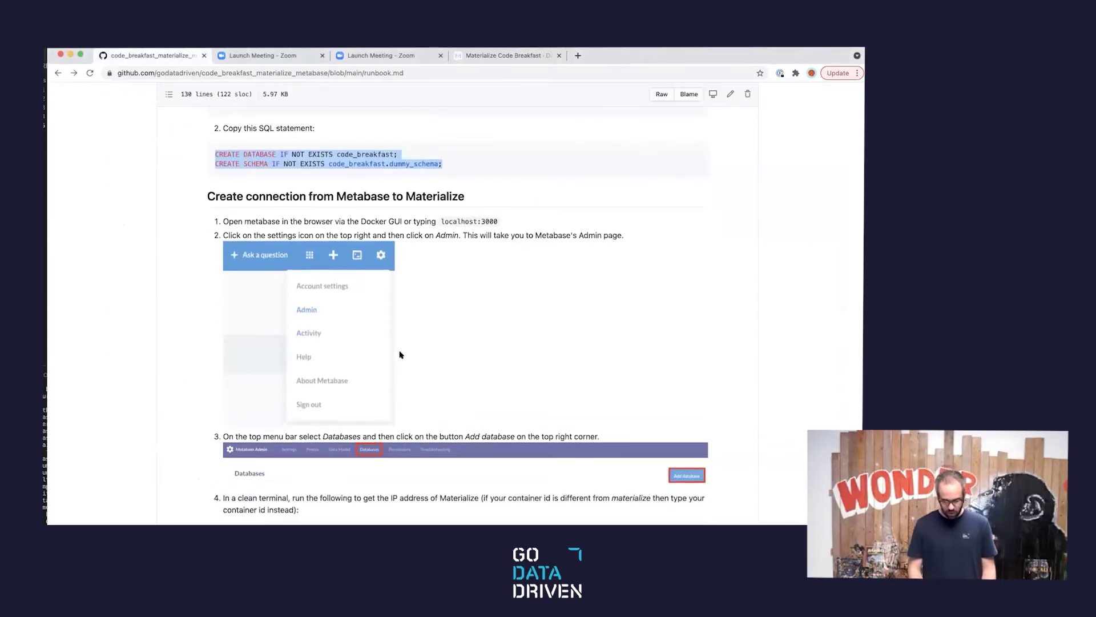
{"action": "triple_click", "coordinate": [401, 470]}
{"action": "key", "text": "super+c"}
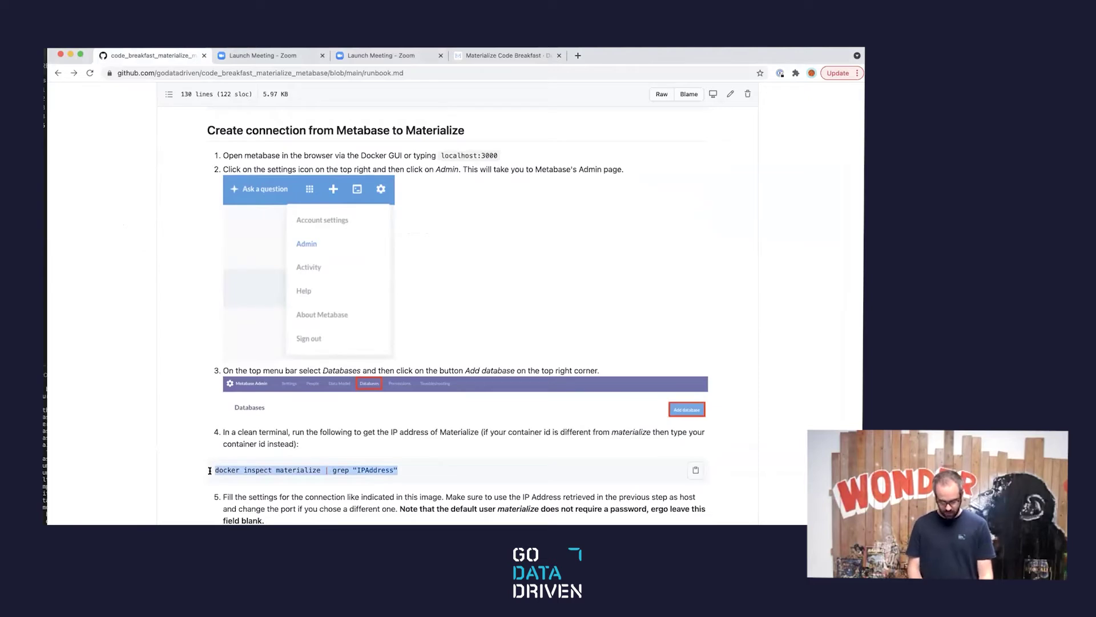
{"action": "key", "text": "super+Tab"}
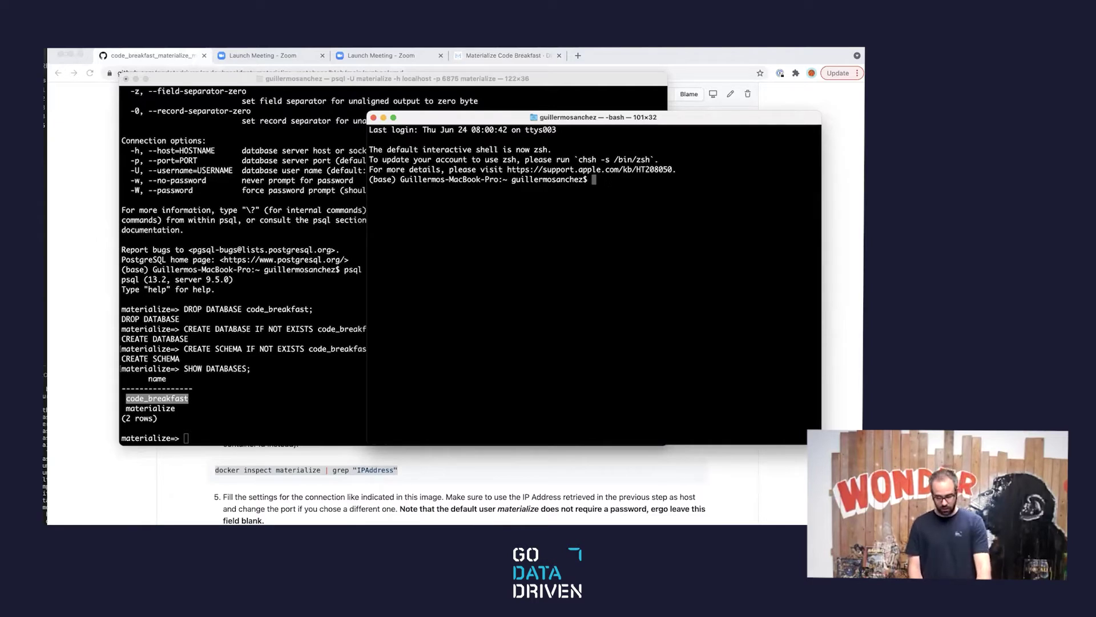
Run the docker inspect command in bash and copy Materialize's IP address 172.17.0.2.
{"action": "key", "text": "super+v"}
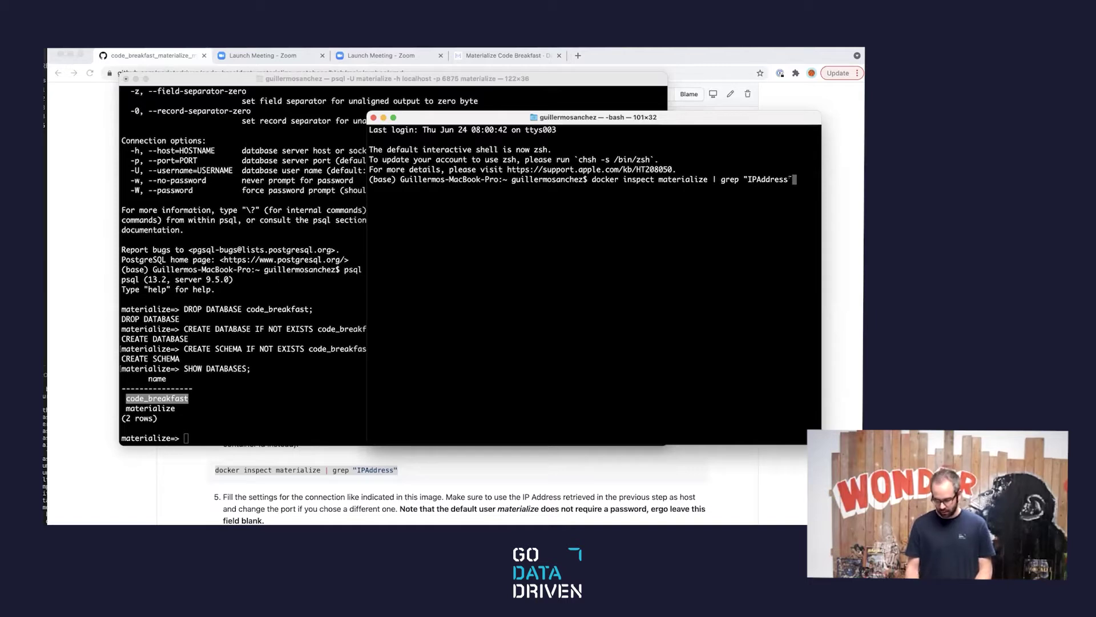
{"action": "key", "text": "Return"}
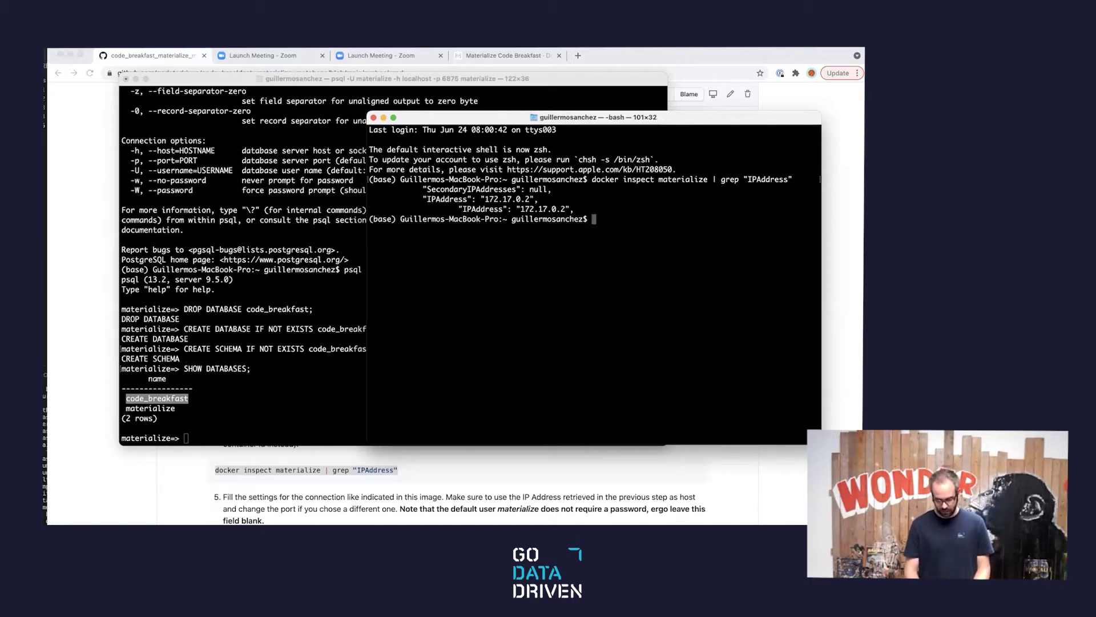
{"action": "left_click_drag", "start_coordinate": [566, 209], "coordinate": [521, 209]}
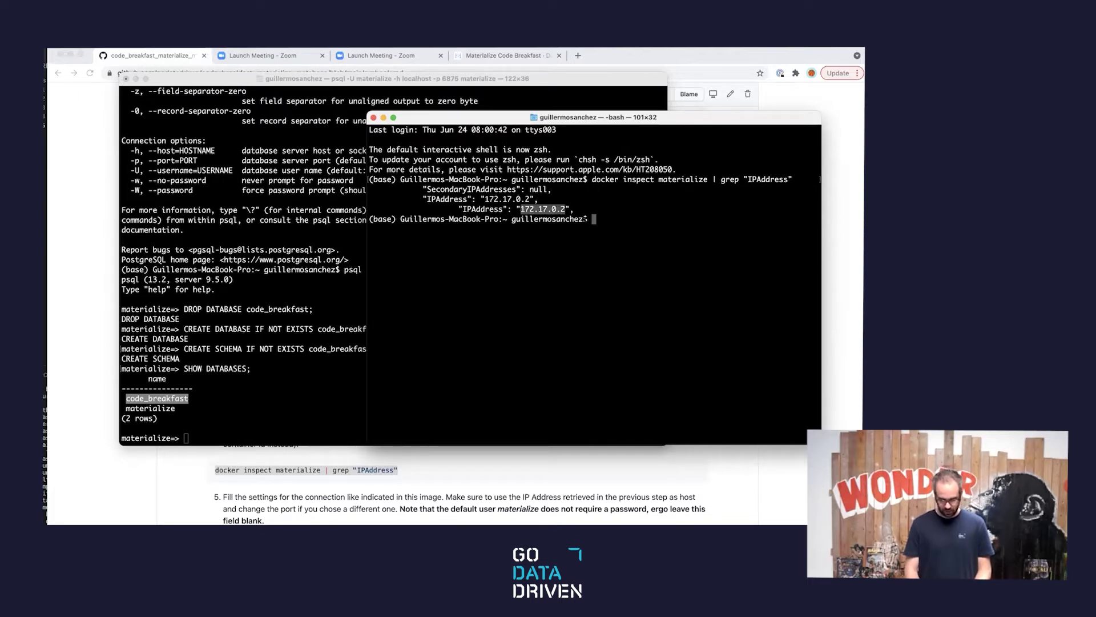
{"action": "key", "text": "Escape"}
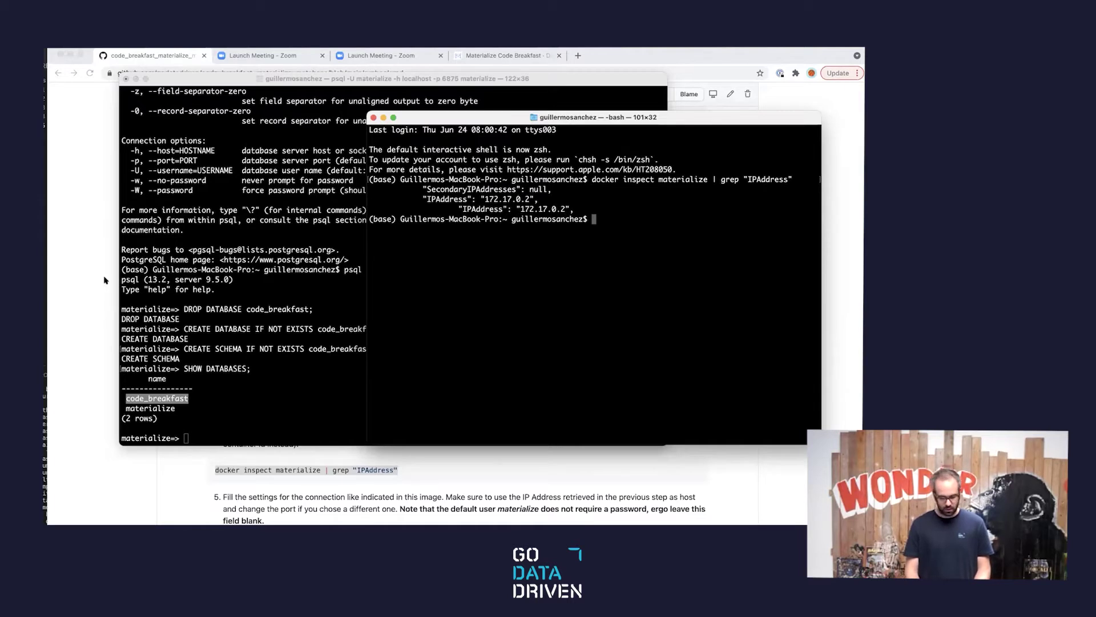
{"action": "left_click", "coordinate": [80, 300]}
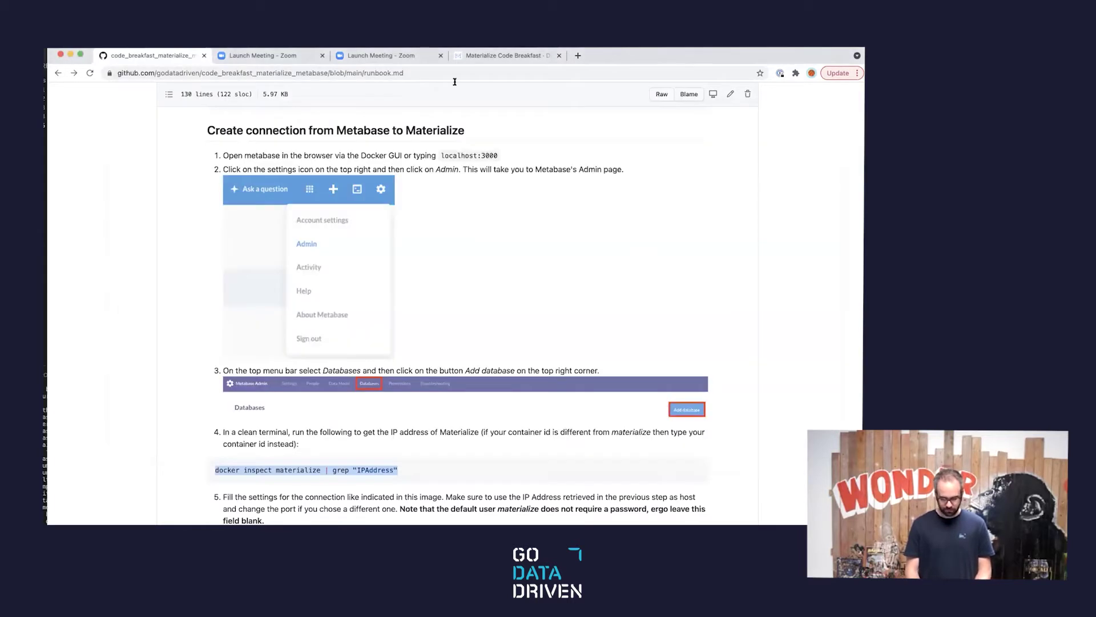
Confirm the Metabase Materialize connection uses host 172.17.0.2 and port 6875.
{"action": "left_click", "coordinate": [532, 59]}
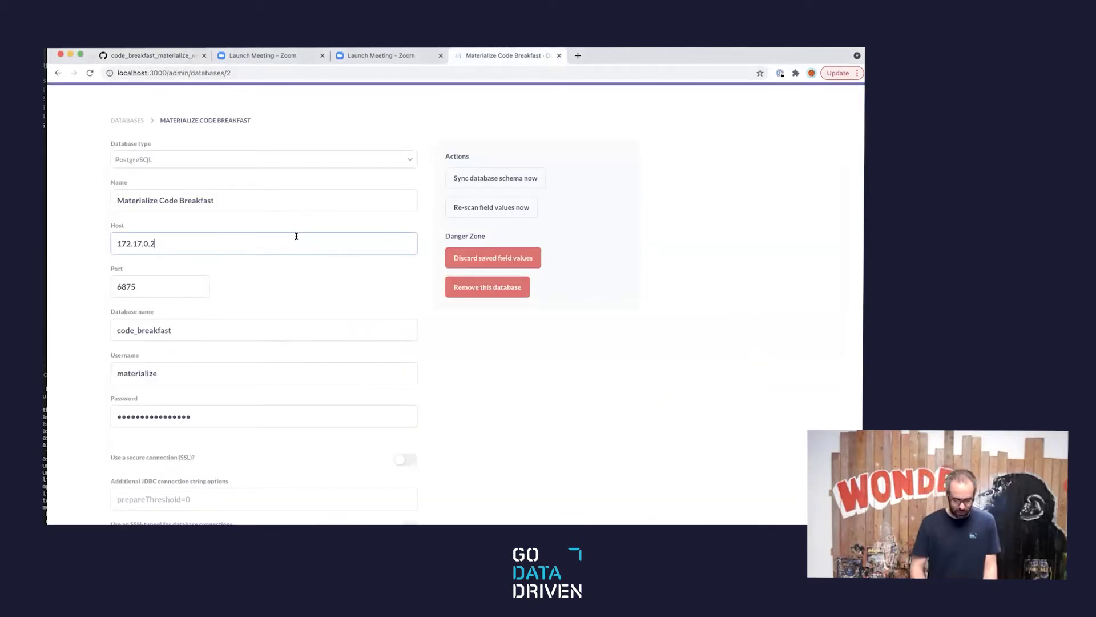
{"action": "key", "text": "super+Left"}
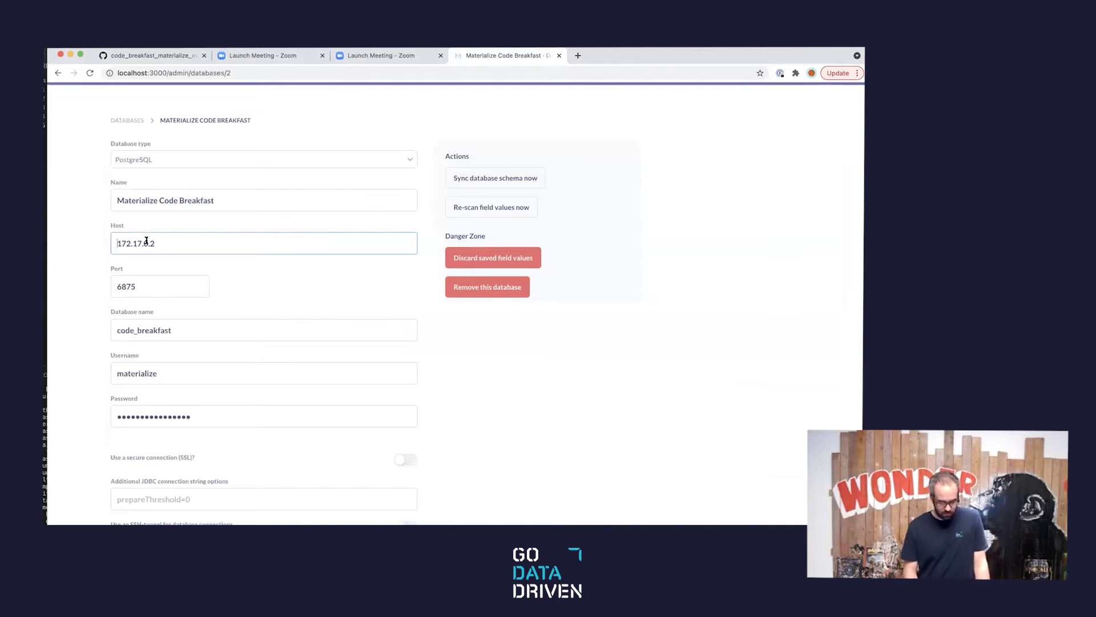
{"action": "left_click_drag", "start_coordinate": [157, 243], "coordinate": [102, 244]}
{"action": "left_click", "coordinate": [78, 189]}
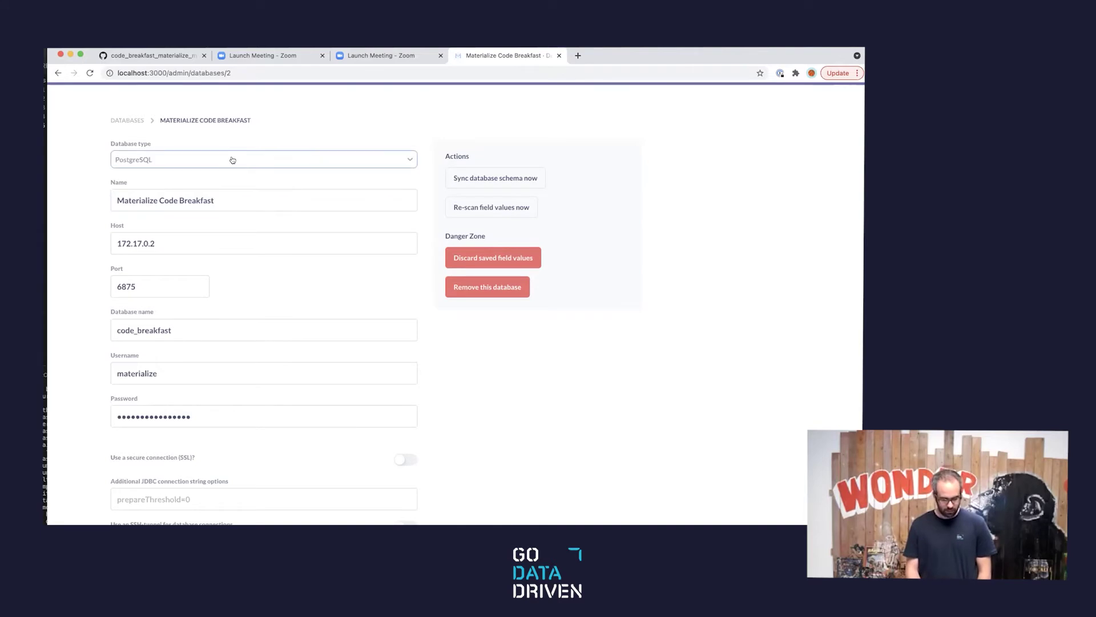
{"action": "left_click", "coordinate": [118, 286]}
{"action": "scroll", "coordinate": [120, 283], "scroll_direction": "down", "scroll_amount": 1}
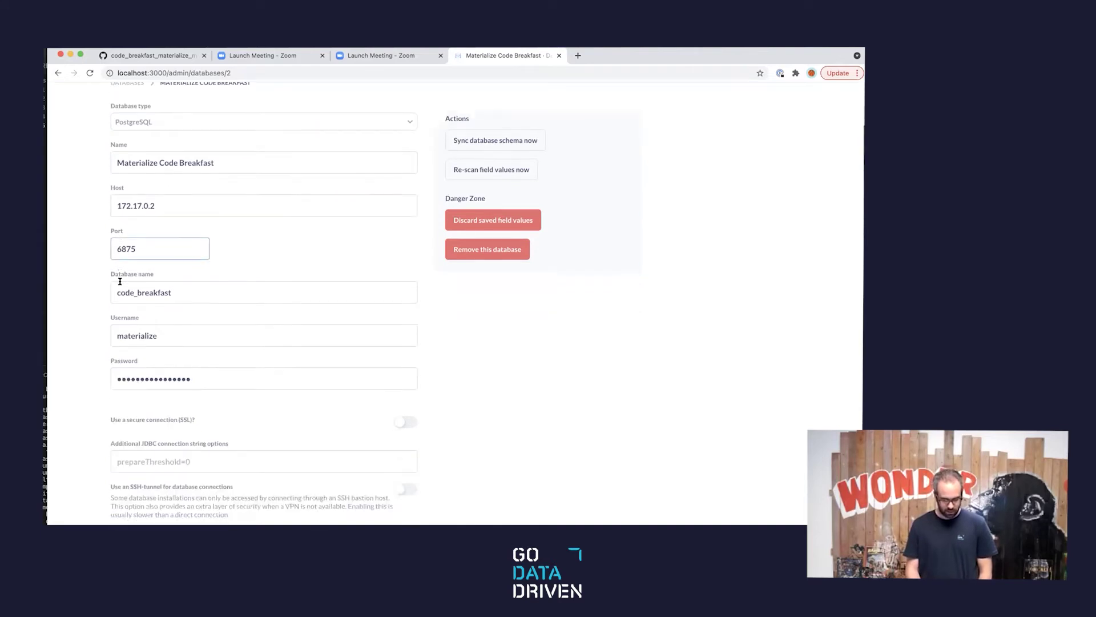
{"action": "double_click", "coordinate": [136, 248]}
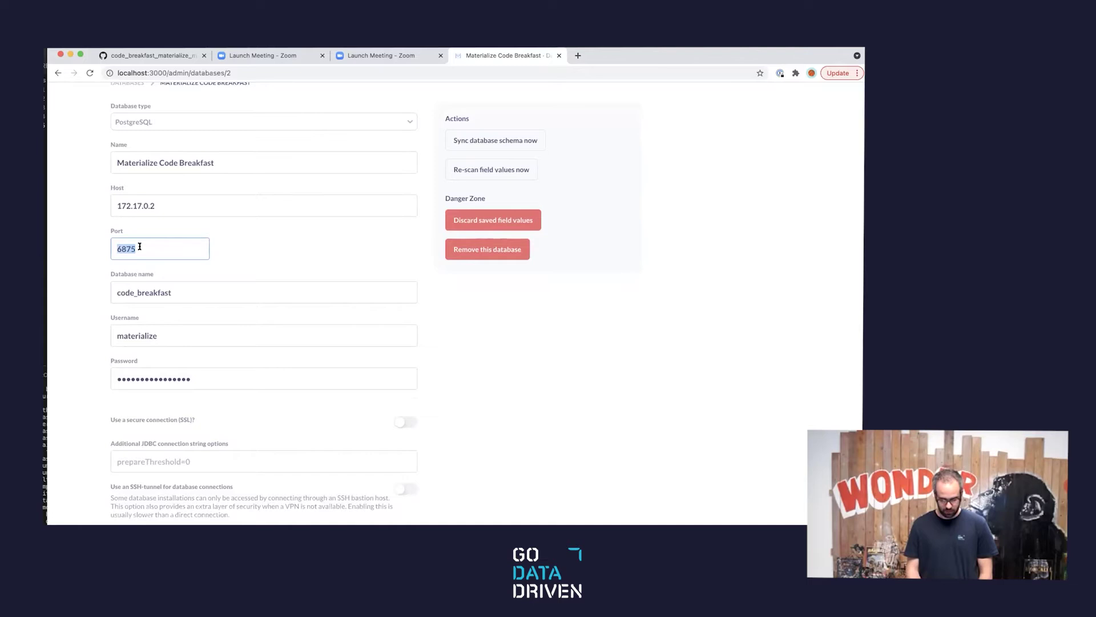
{"action": "scroll", "coordinate": [154, 285], "scroll_direction": "down", "scroll_amount": 1}
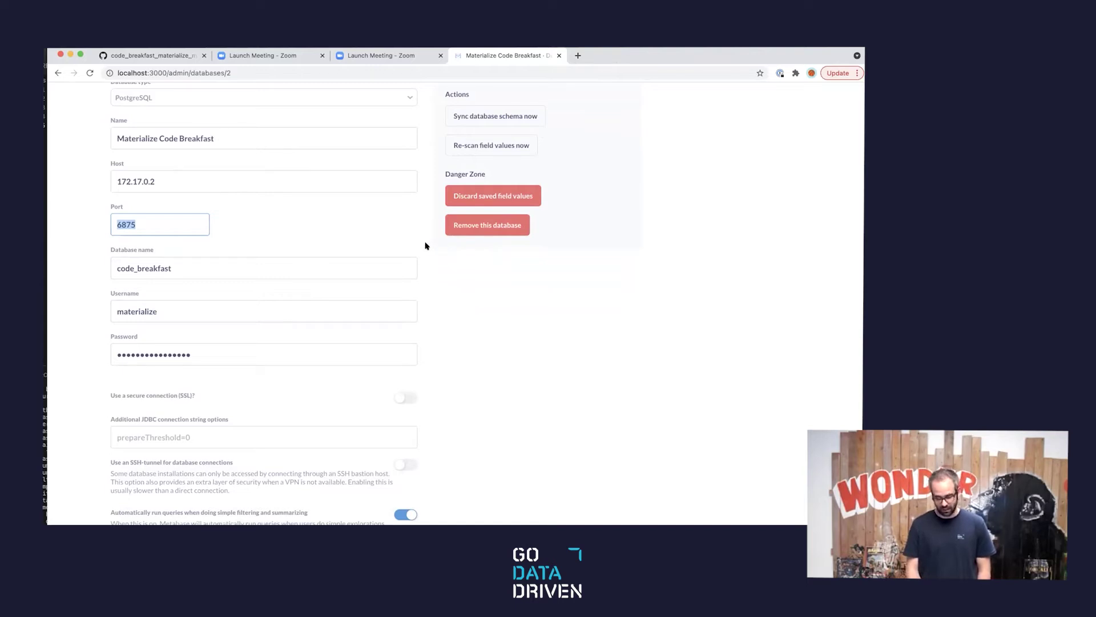
{"action": "left_click", "coordinate": [96, 319]}
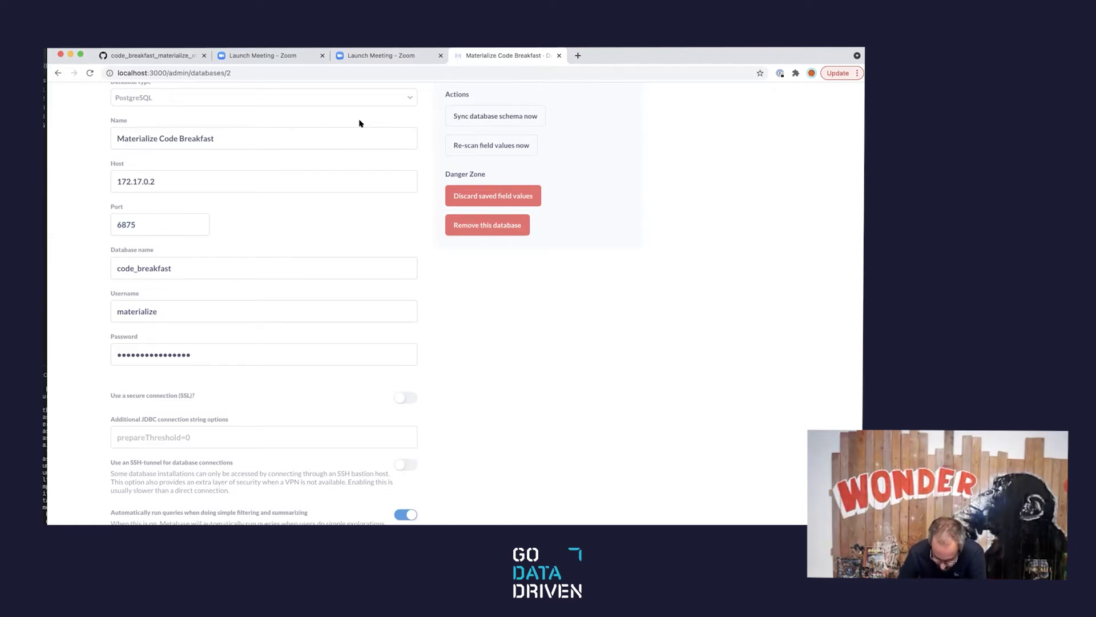
{"action": "key", "text": "XF86AudioRaiseVolume"}
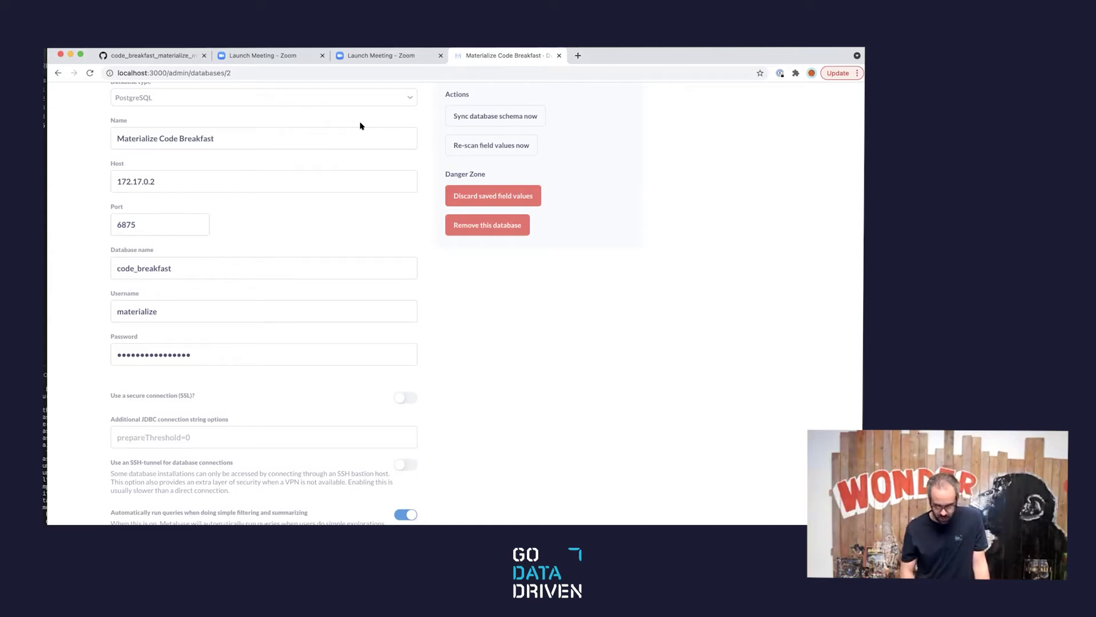
{"action": "scroll", "coordinate": [324, 336], "scroll_direction": "down", "scroll_amount": 2}
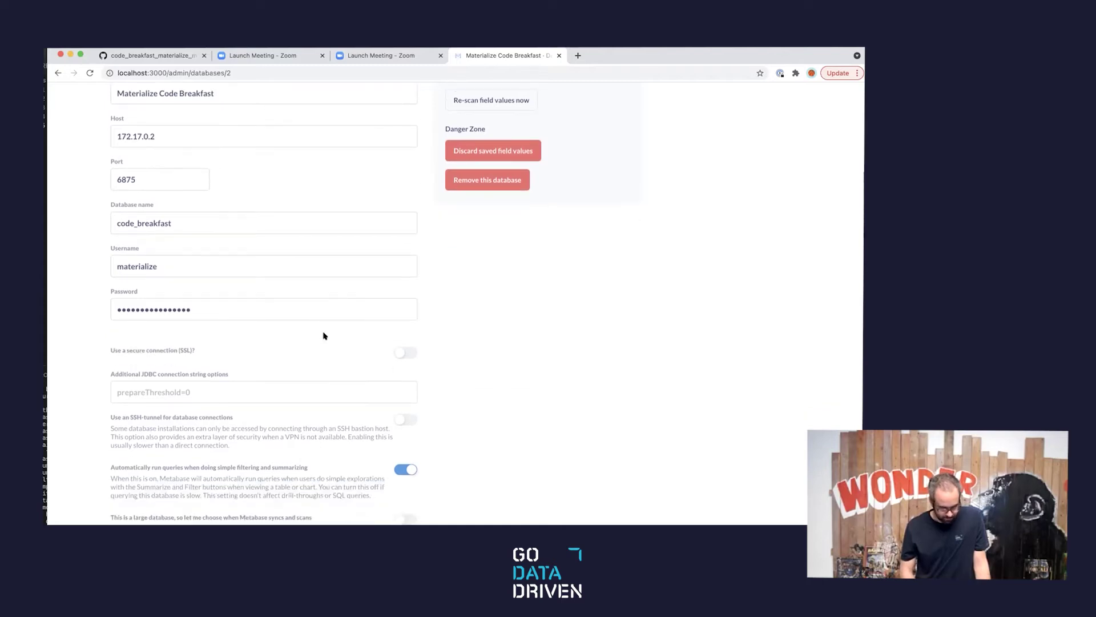
{"action": "scroll", "coordinate": [326, 320], "scroll_direction": "up", "scroll_amount": 5}
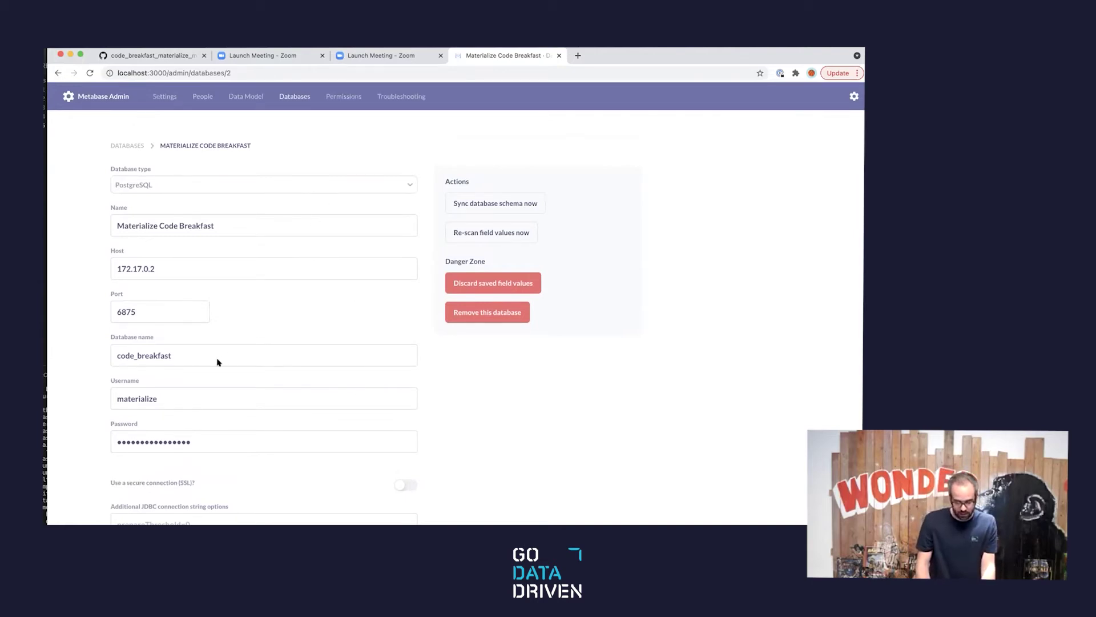
{"action": "left_click", "coordinate": [179, 356]}
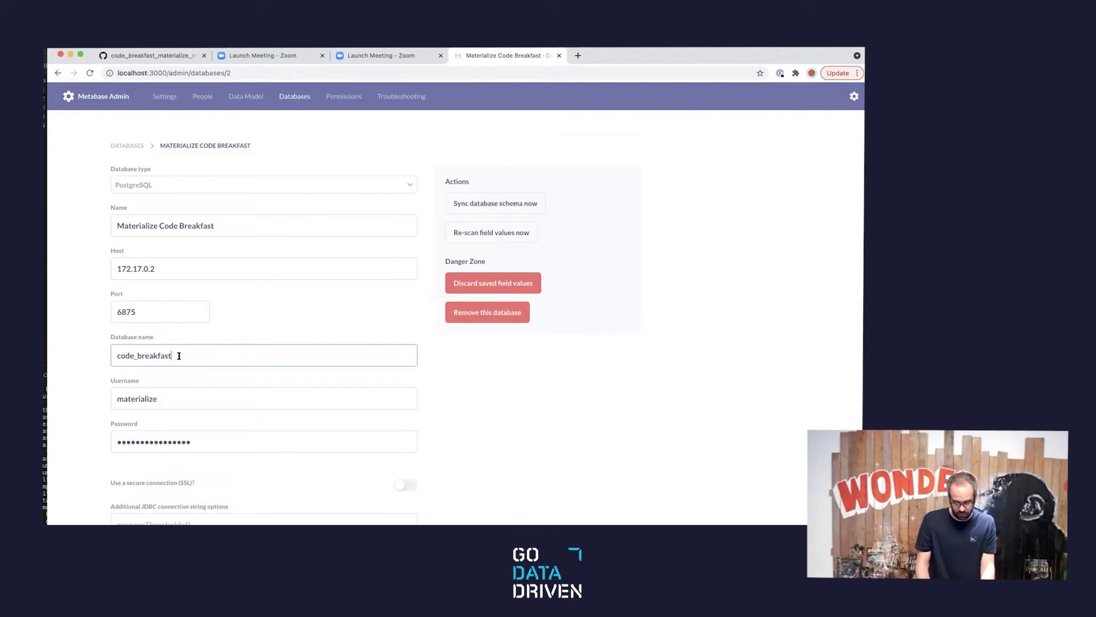
{"action": "left_click", "coordinate": [189, 394]}
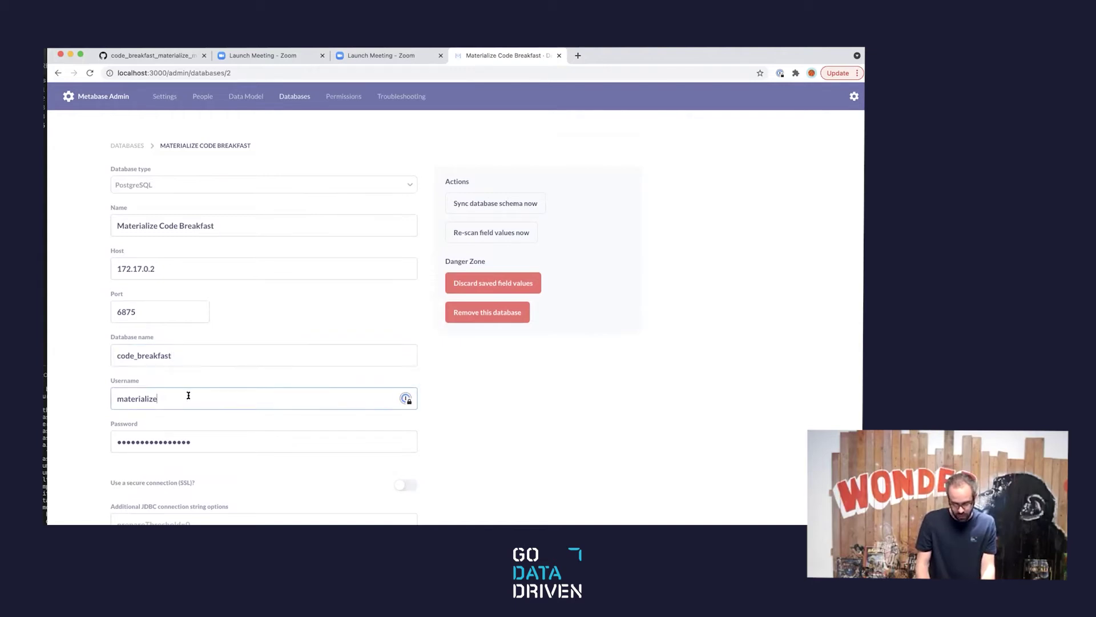
{"action": "scroll", "coordinate": [194, 400], "scroll_direction": "down", "scroll_amount": 1}
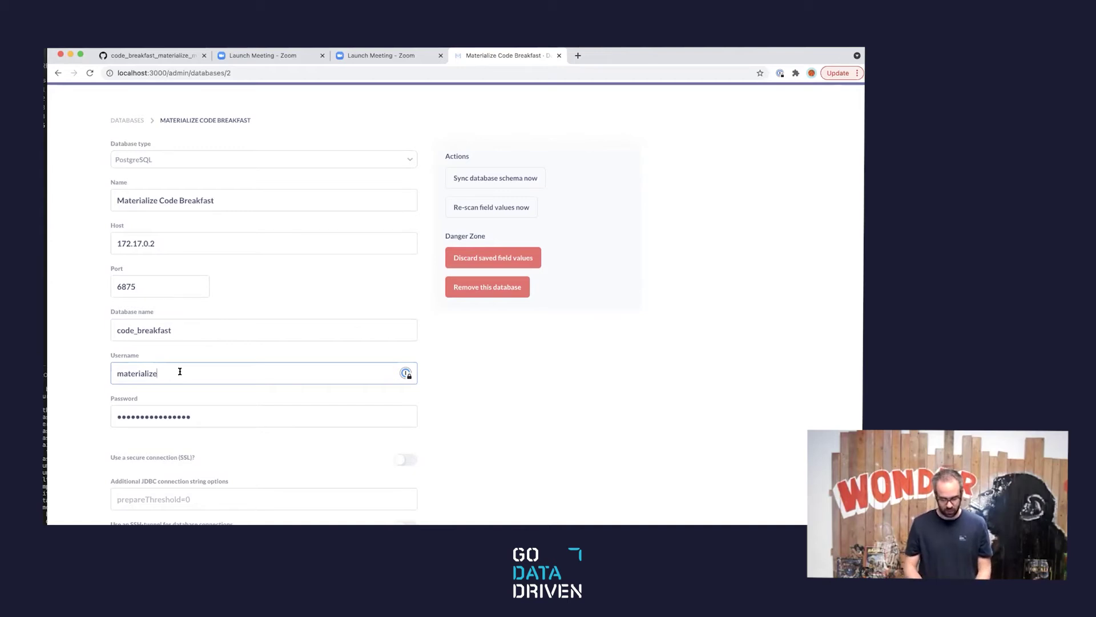
{"action": "left_click", "coordinate": [182, 415]}
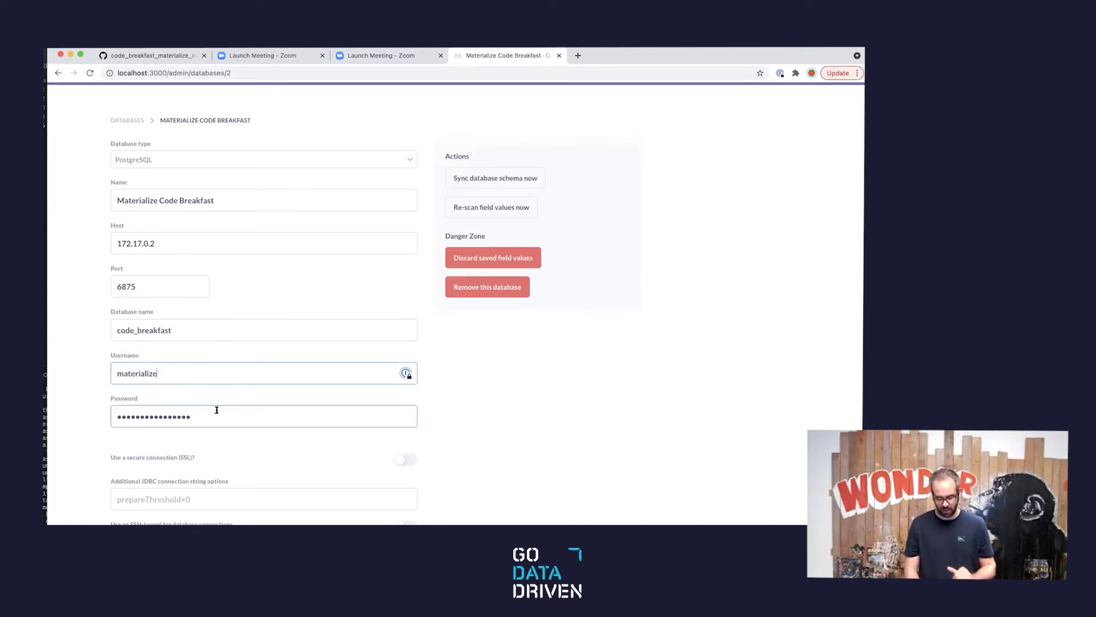
{"action": "left_click", "coordinate": [422, 379]}
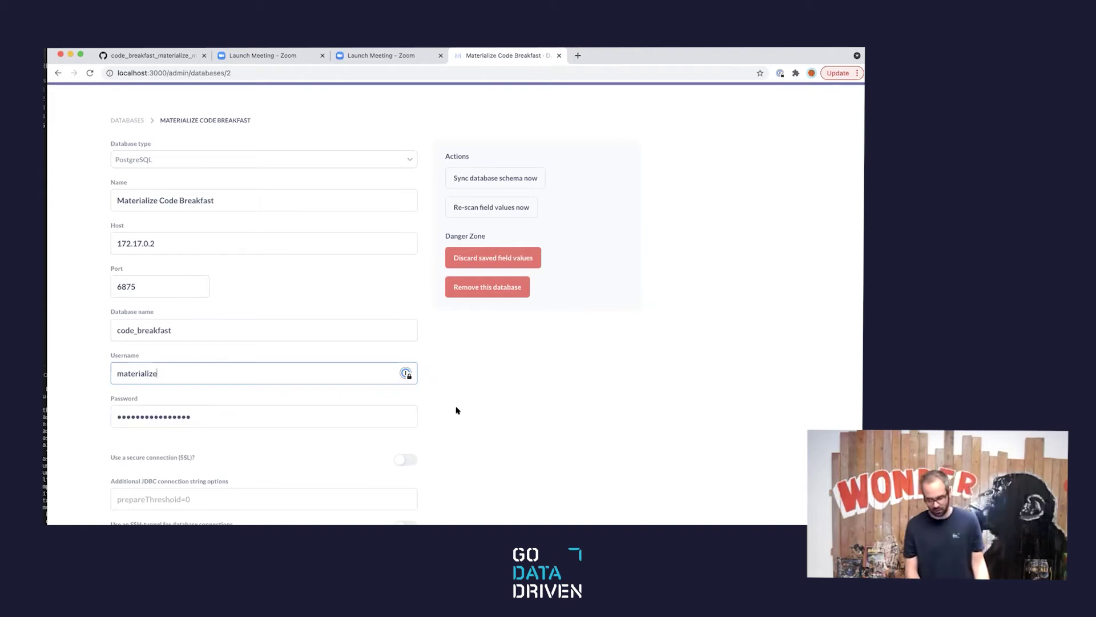
{"action": "scroll", "coordinate": [476, 438], "scroll_direction": "down", "scroll_amount": 1}
{"action": "scroll", "coordinate": [476, 438], "scroll_direction": "down", "scroll_amount": 5}
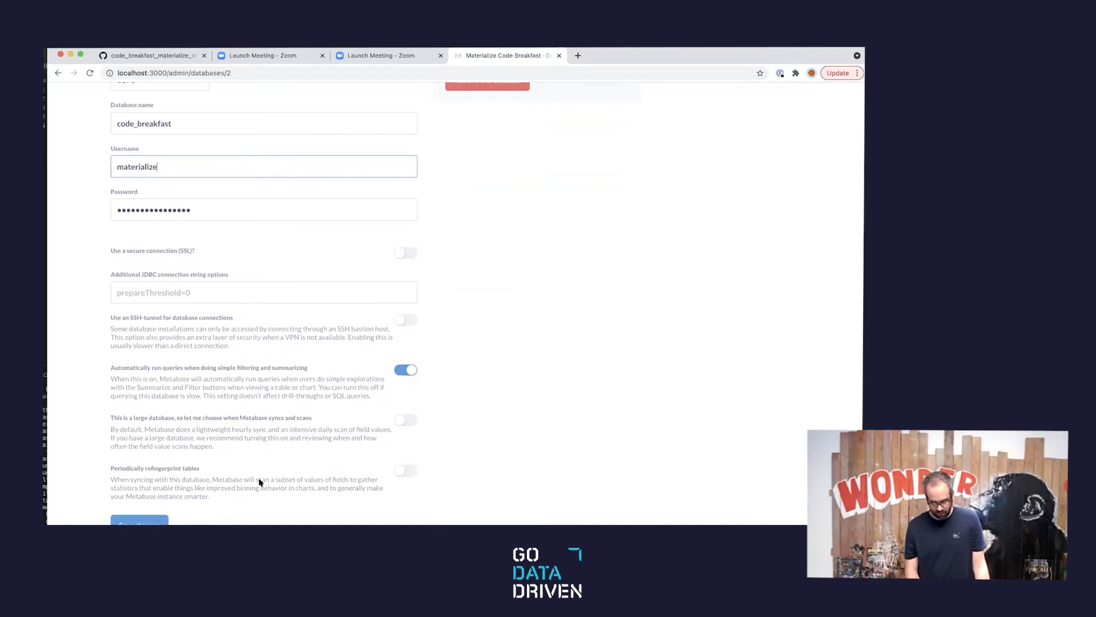
{"action": "scroll", "coordinate": [520, 369], "scroll_direction": "up", "scroll_amount": 6}
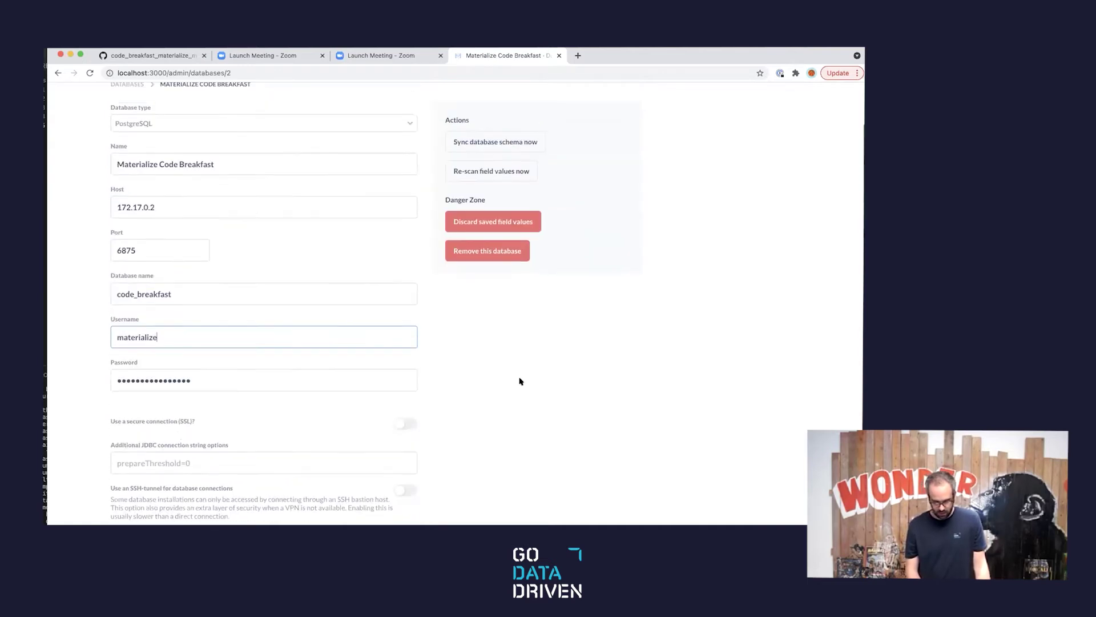
{"action": "left_click", "coordinate": [496, 141]}
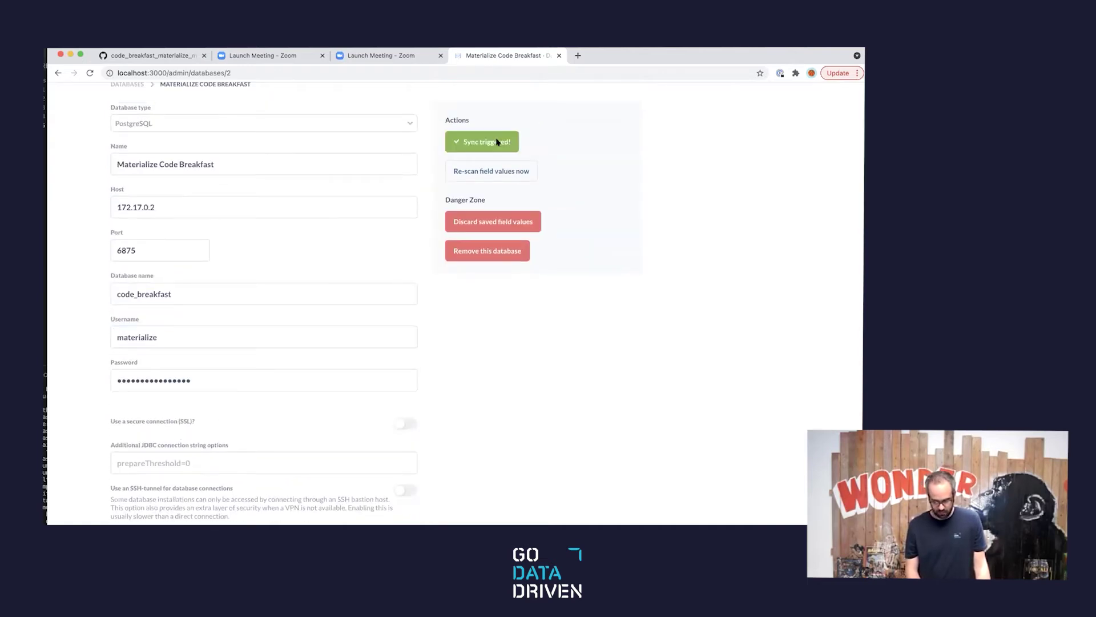
{"action": "left_click", "coordinate": [492, 171]}
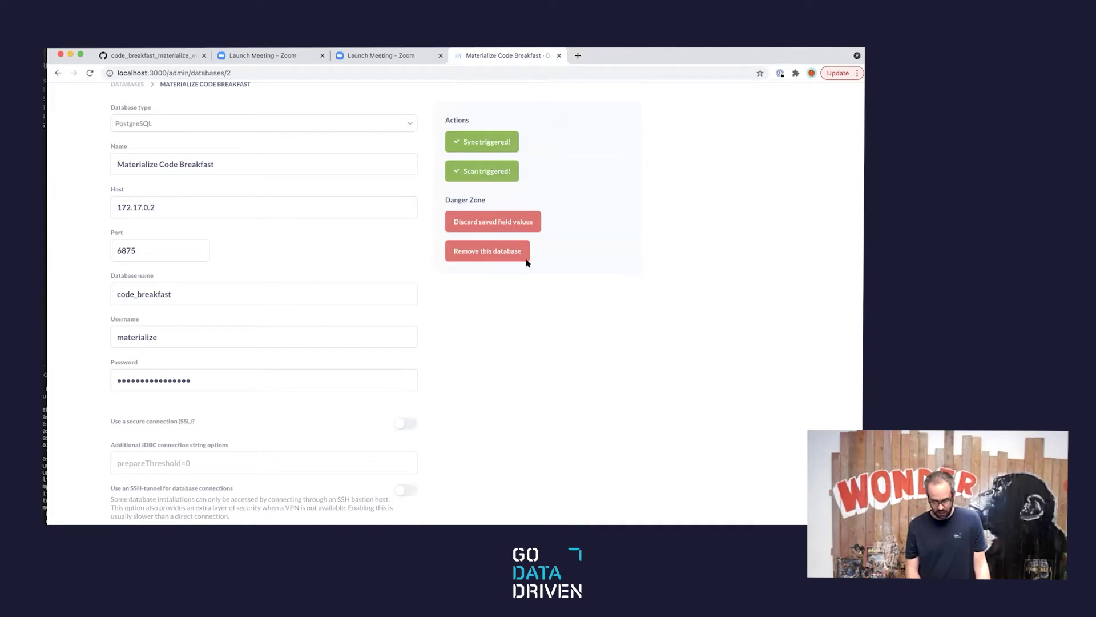
{"action": "scroll", "coordinate": [546, 345], "scroll_direction": "up", "scroll_amount": 3}
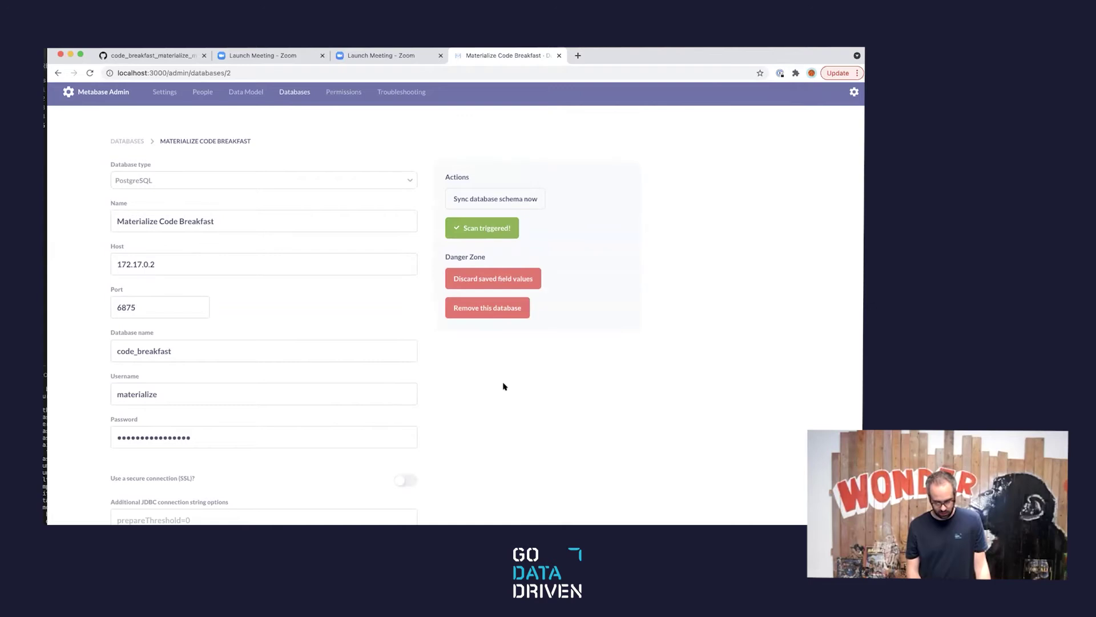
{"action": "scroll", "coordinate": [503, 386], "scroll_direction": "down", "scroll_amount": 4}
{"action": "left_click", "coordinate": [146, 521]}
{"action": "scroll", "coordinate": [375, 399], "scroll_direction": "down", "scroll_amount": 5}
{"action": "left_click", "coordinate": [134, 522]}
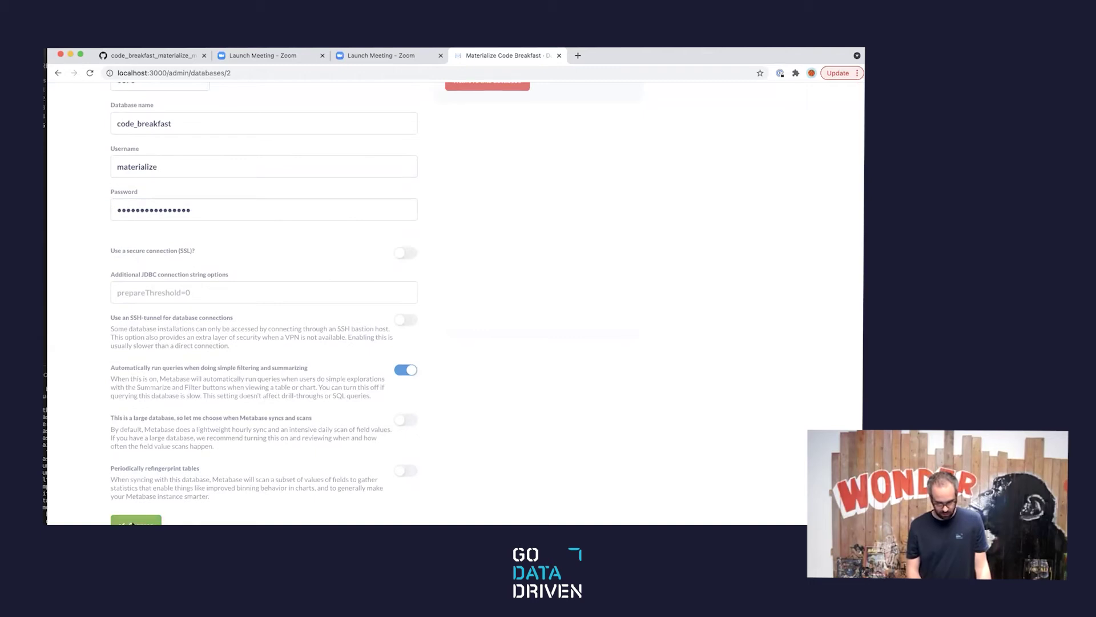
{"action": "scroll", "coordinate": [288, 396], "scroll_direction": "down", "scroll_amount": 5}
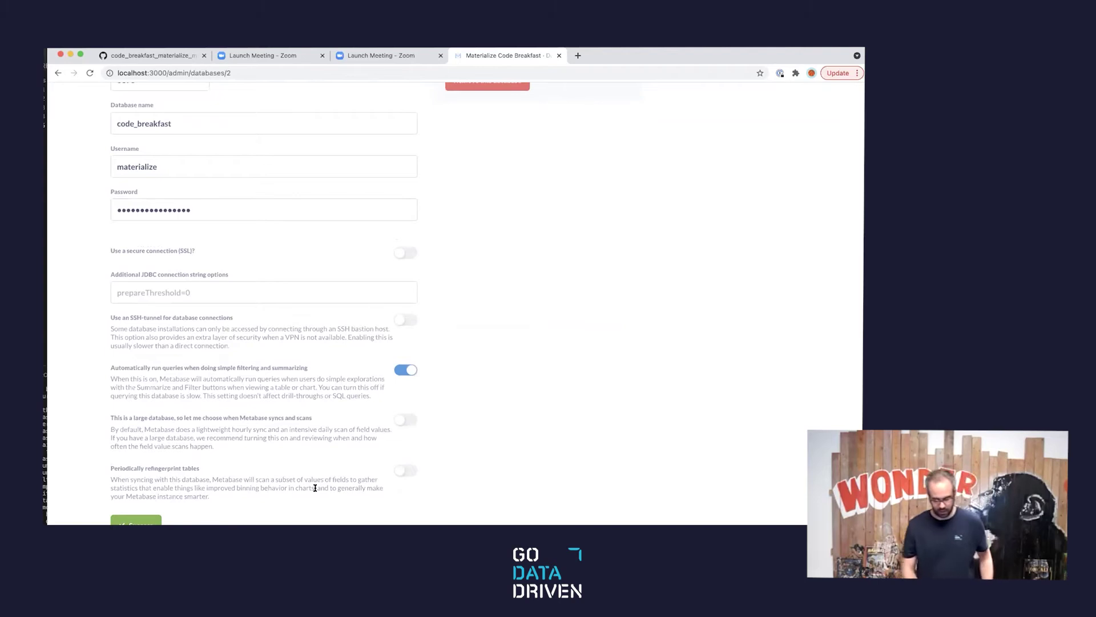
{"action": "scroll", "coordinate": [537, 393], "scroll_direction": "up", "scroll_amount": 5}
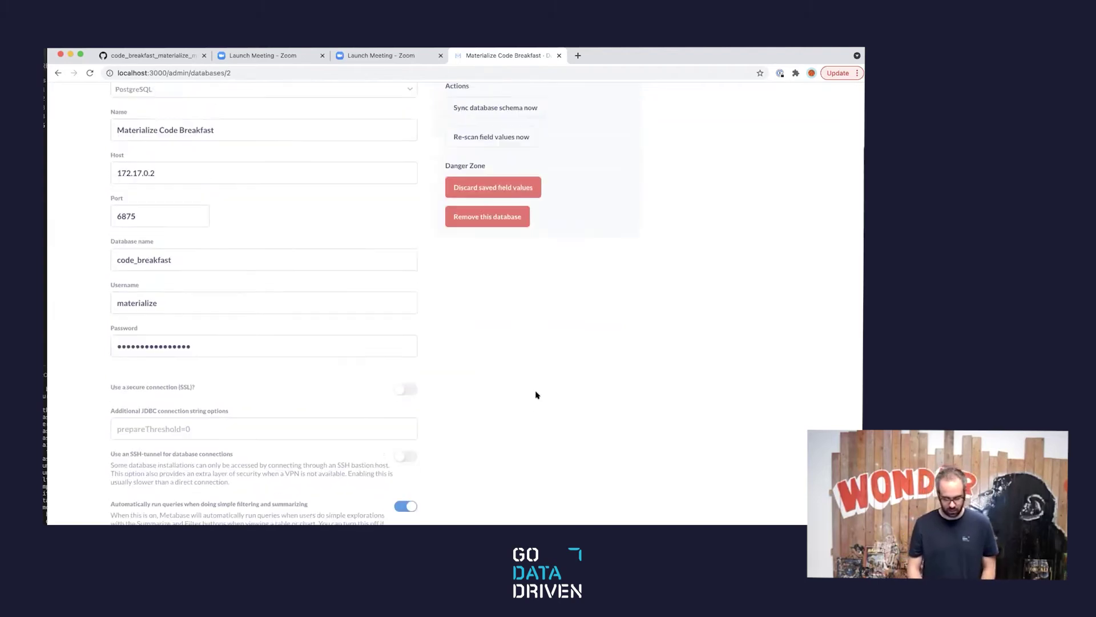
{"action": "left_click", "coordinate": [366, 267]}
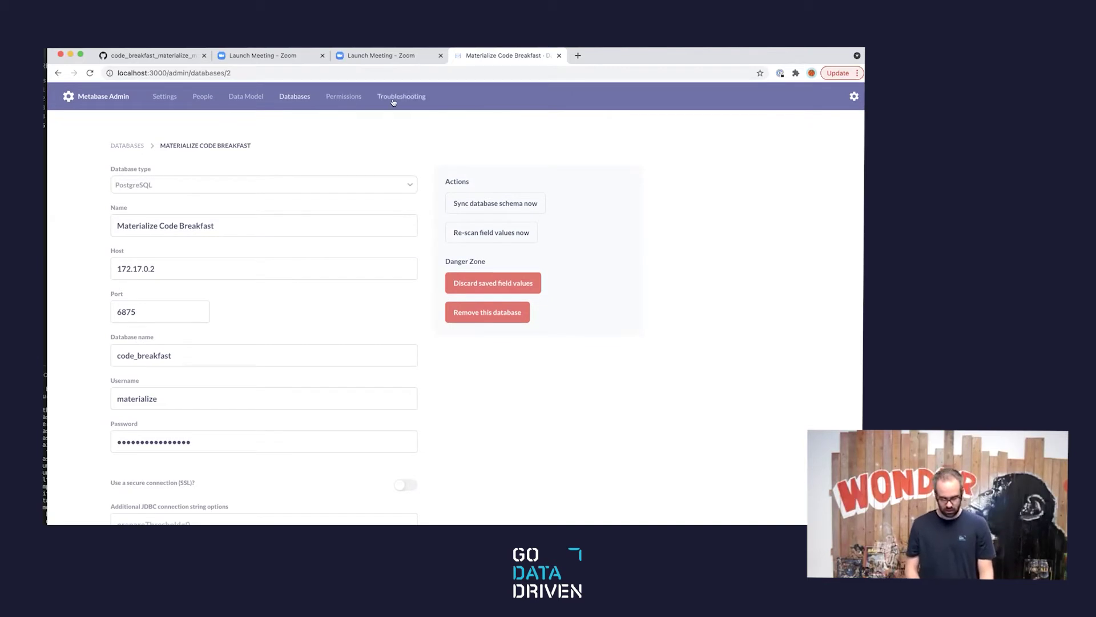
Exit Metabase admin from the gear menu to reach the home page's database list.
{"action": "left_click", "coordinate": [854, 96]}
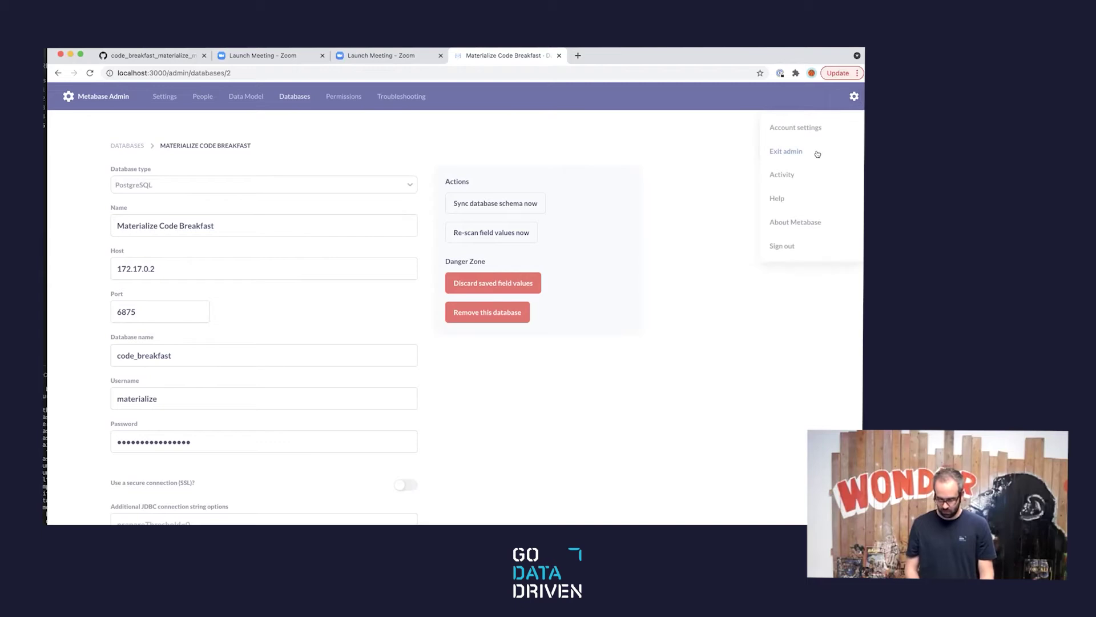
{"action": "left_click", "coordinate": [787, 152]}
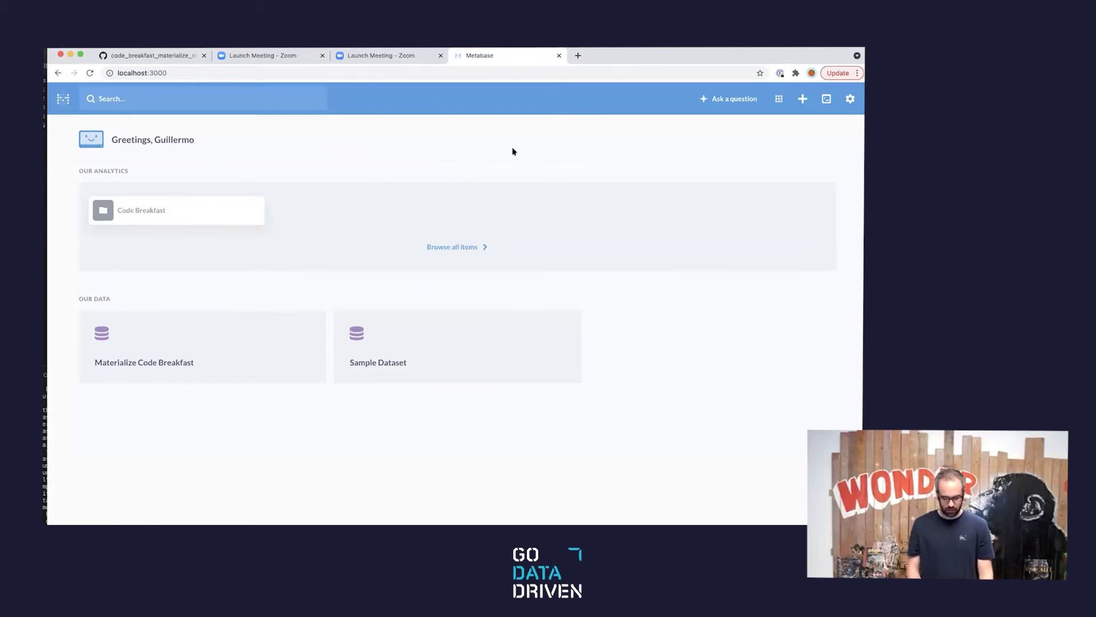
Scroll the GitHub runbook to the Pubnub source section and open the Pubnub link in a new tab.
{"action": "left_click", "coordinate": [157, 58]}
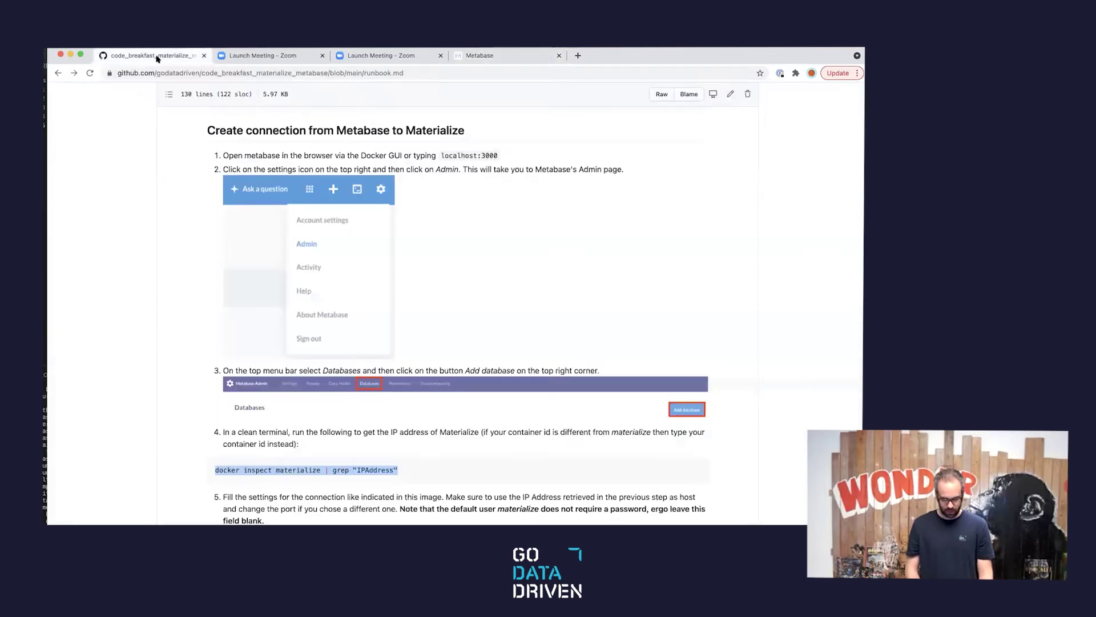
{"action": "scroll", "coordinate": [158, 358], "scroll_direction": "down", "scroll_amount": 3}
{"action": "scroll", "coordinate": [159, 358], "scroll_direction": "down", "scroll_amount": 8}
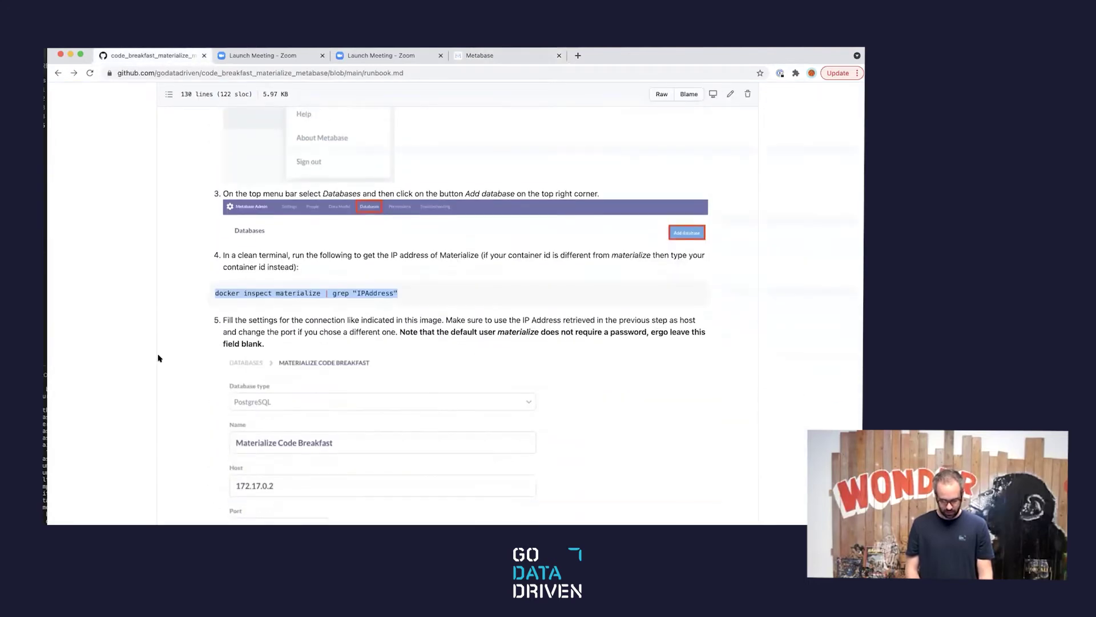
{"action": "scroll", "coordinate": [158, 358], "scroll_direction": "down", "scroll_amount": 2}
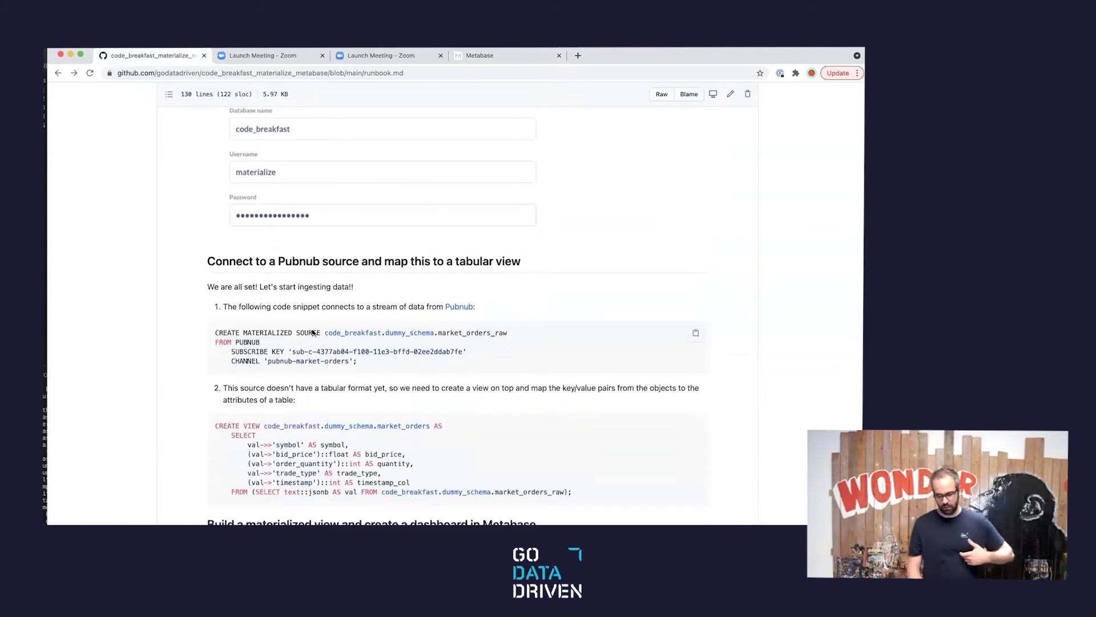
{"action": "left_click", "coordinate": [460, 306], "text": "super"}
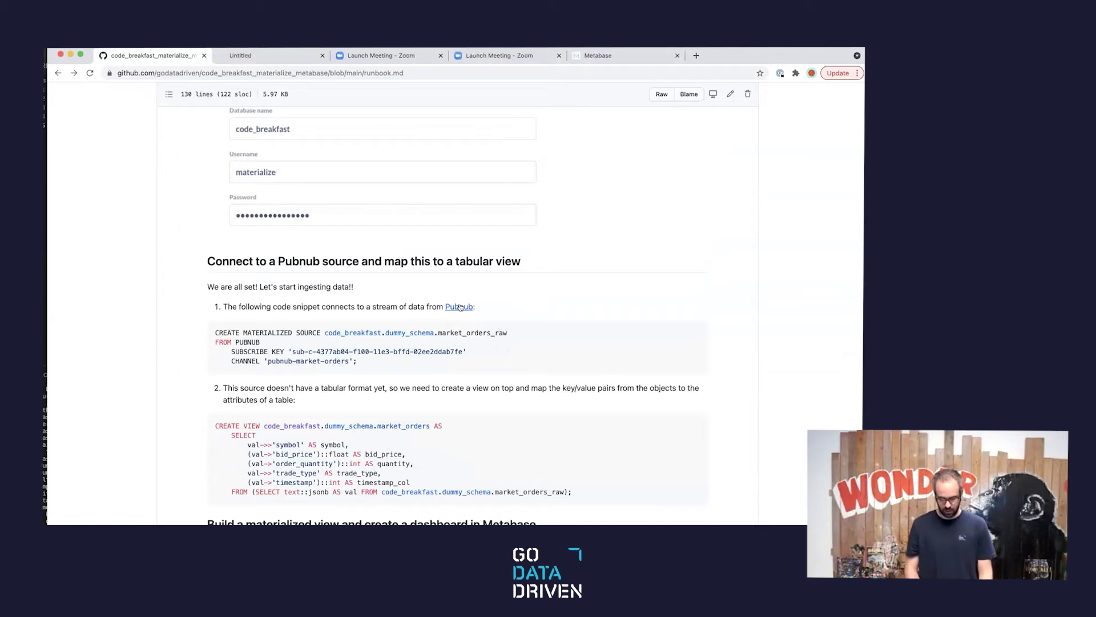
Review PubNub's Market Orders (Simulated) stream on channel pubnub-market-orders and its live order rows.
{"action": "left_click", "coordinate": [271, 56]}
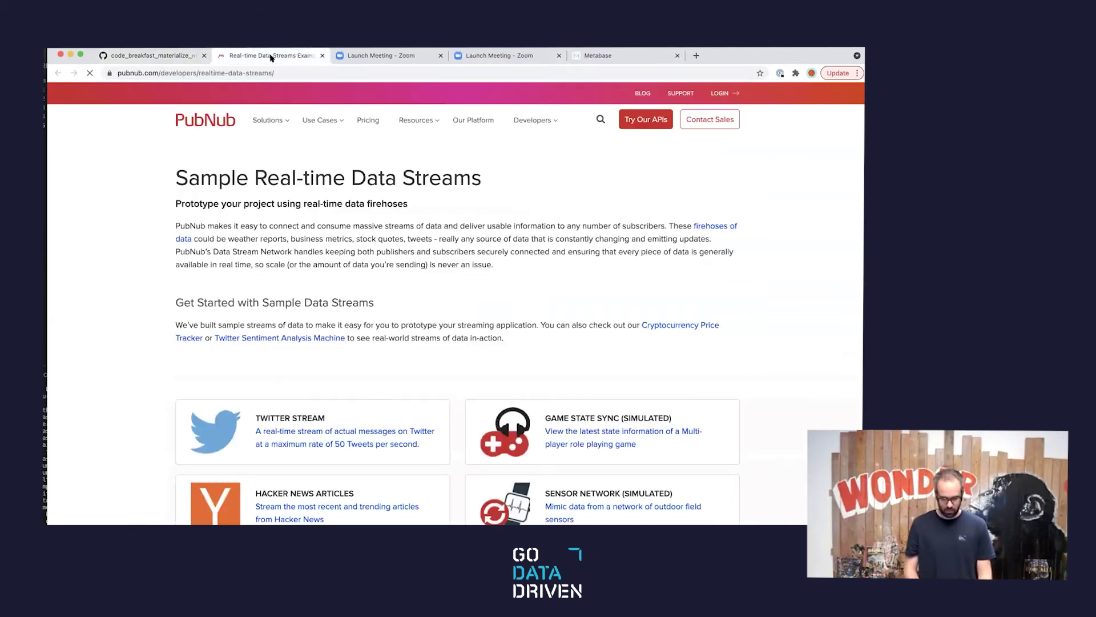
{"action": "scroll", "coordinate": [251, 362], "scroll_direction": "down", "scroll_amount": 5}
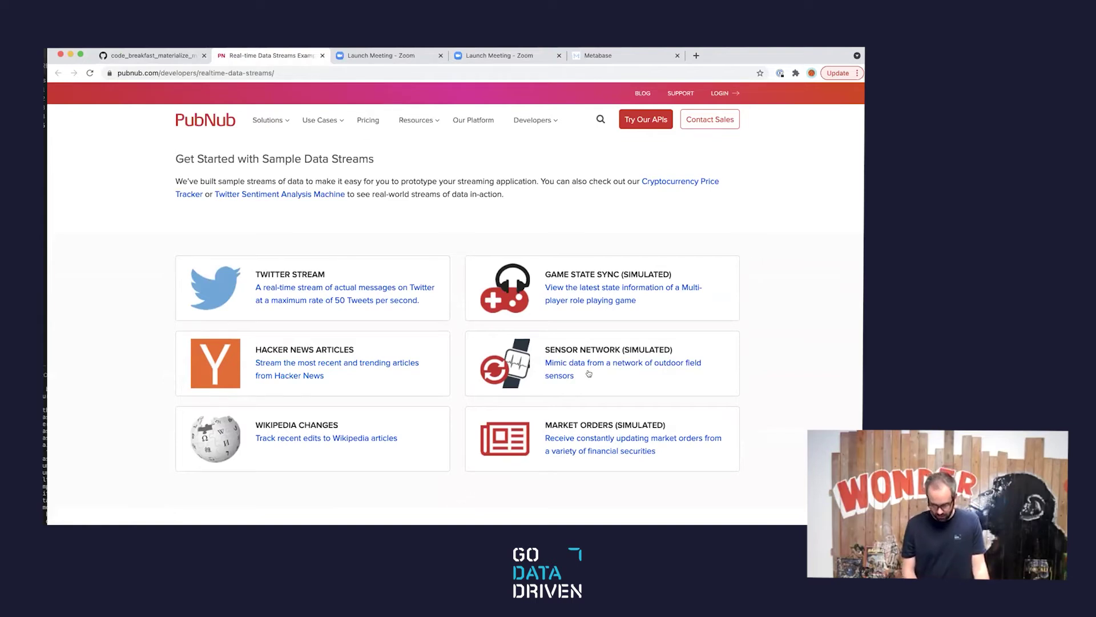
{"action": "left_click", "coordinate": [592, 443]}
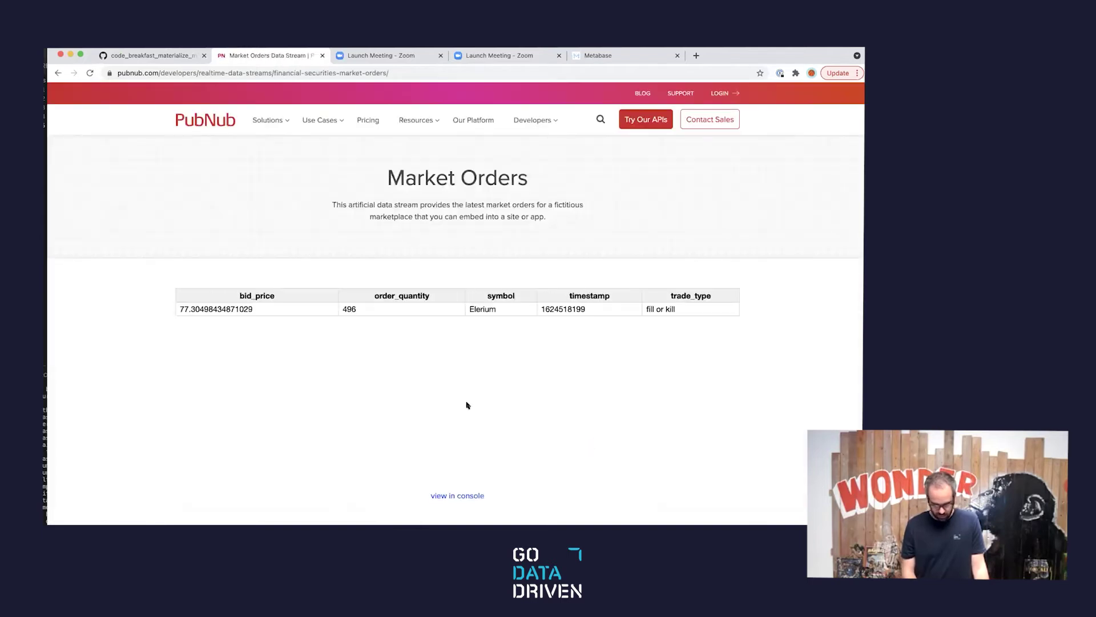
{"action": "scroll", "coordinate": [466, 404], "scroll_direction": "down", "scroll_amount": 2}
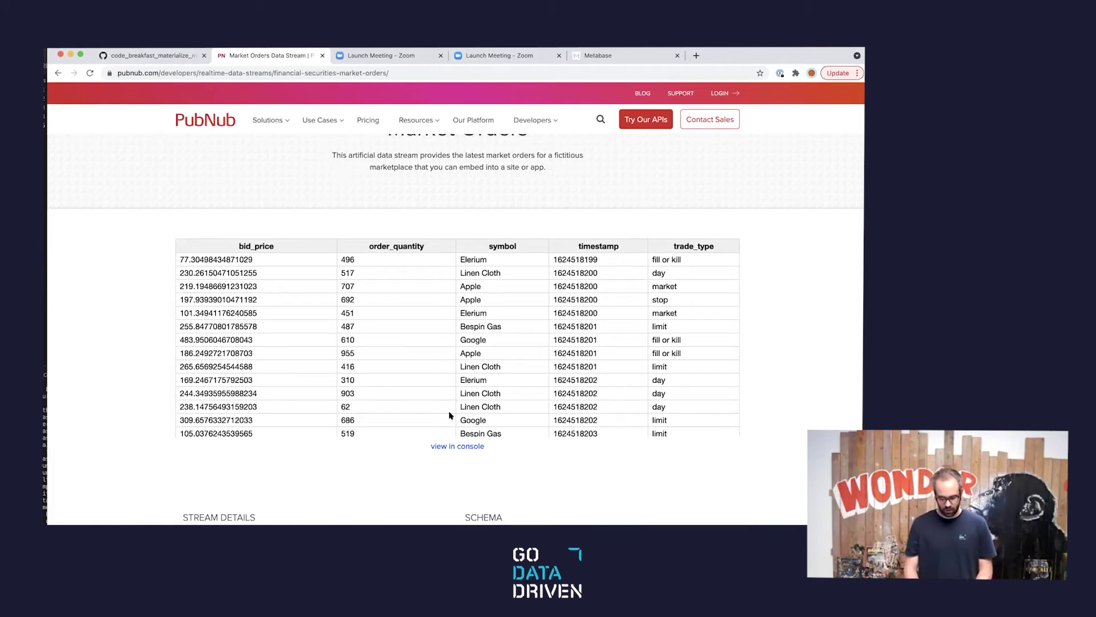
{"action": "scroll", "coordinate": [443, 428], "scroll_direction": "down", "scroll_amount": 2}
{"action": "scroll", "coordinate": [349, 474], "scroll_direction": "down", "scroll_amount": 1}
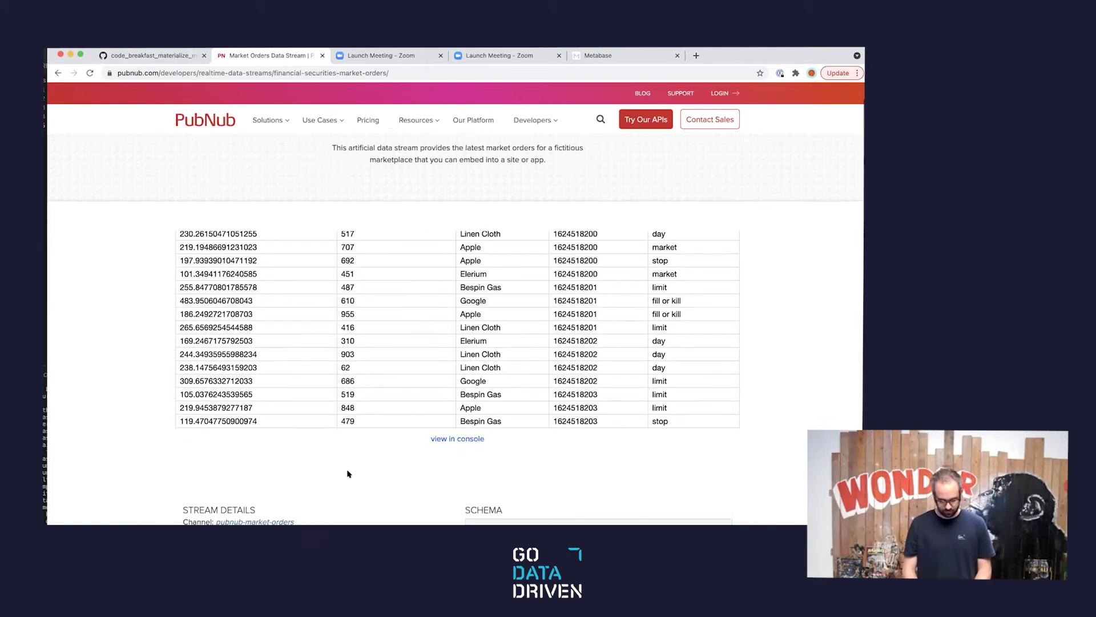
{"action": "scroll", "coordinate": [348, 473], "scroll_direction": "down", "scroll_amount": 1}
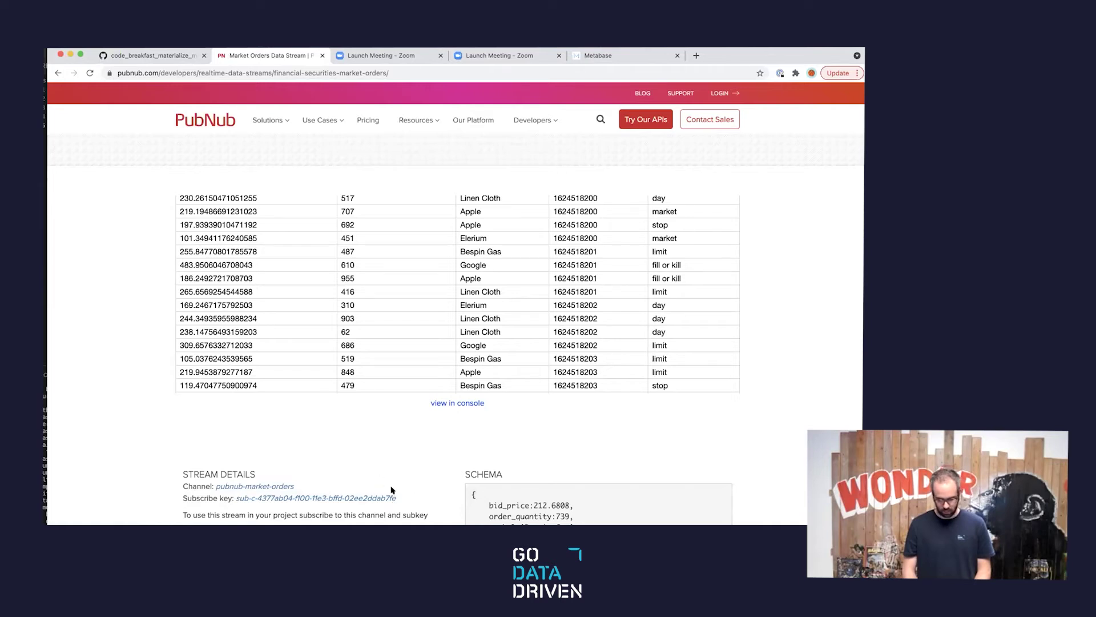
{"action": "scroll", "coordinate": [386, 435], "scroll_direction": "up", "scroll_amount": 3}
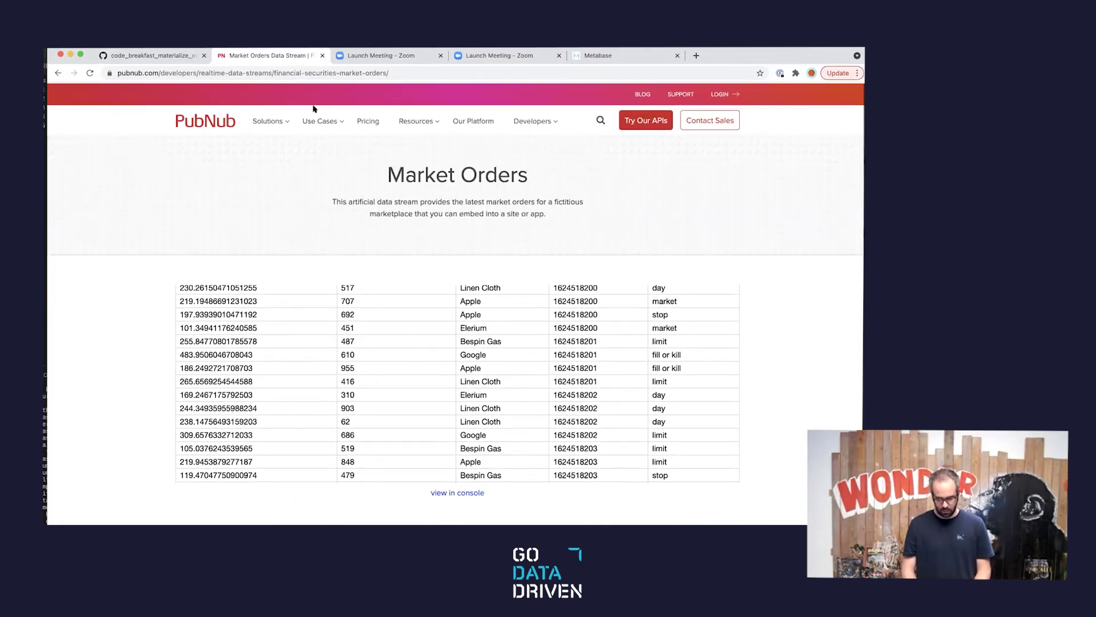
{"action": "left_click", "coordinate": [167, 60]}
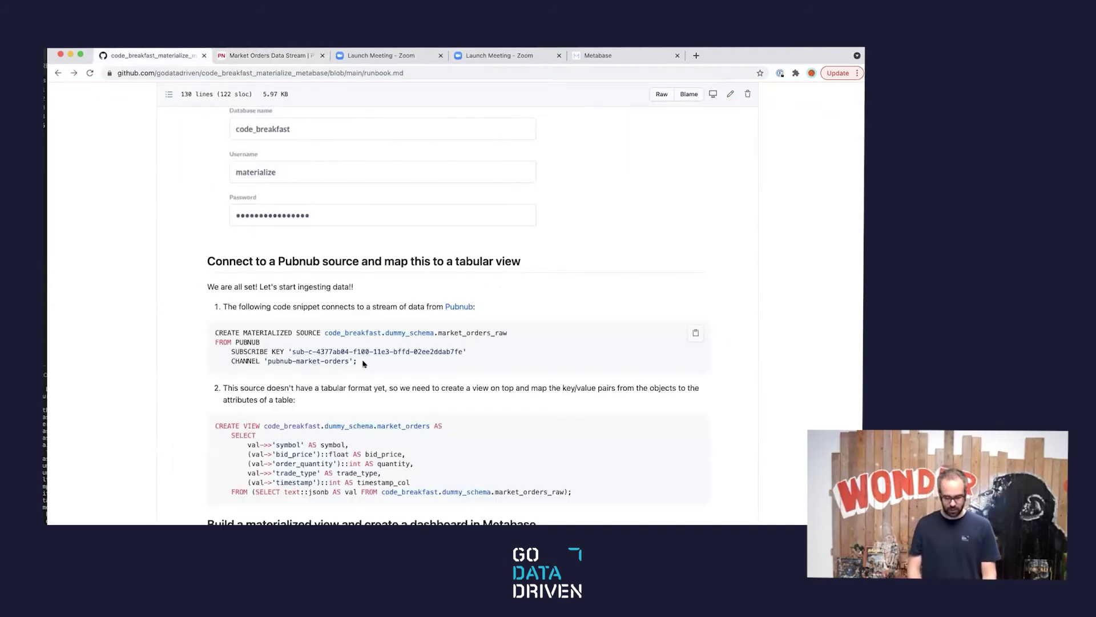
Select the CREATE MATERIALIZED SOURCE snippet for market_orders_raw on channel pubnub-market-orders.
{"action": "left_click_drag", "start_coordinate": [358, 361], "coordinate": [213, 330]}
{"action": "key", "text": "super+c"}
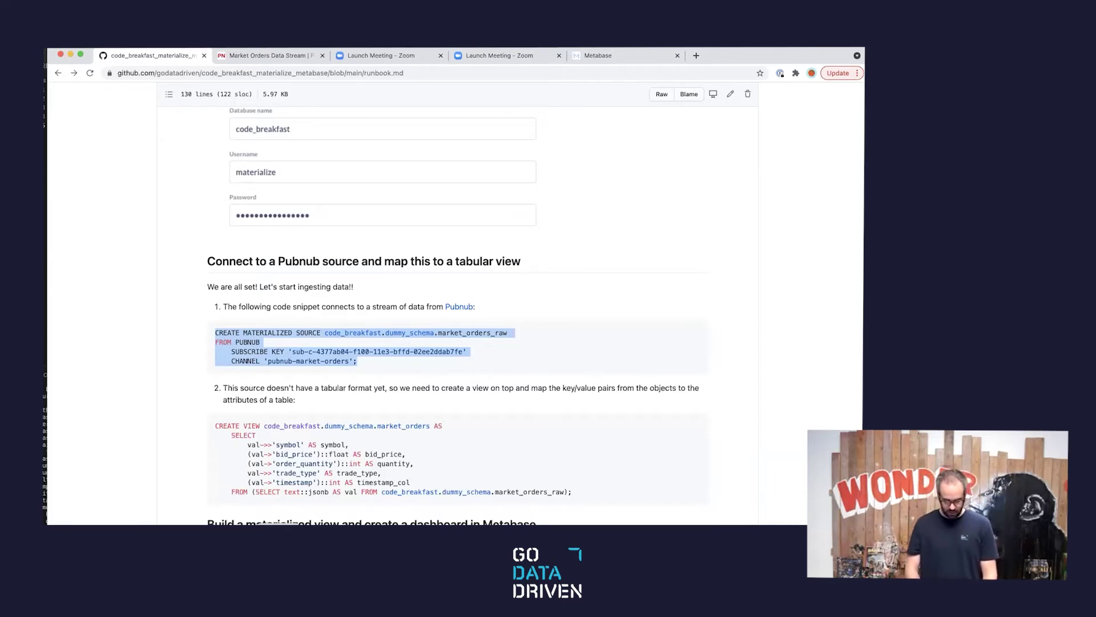
In psql, create the market_orders_raw Pubnub source from the copied snippet and run SHOW SOURCES.
{"action": "key", "text": "super+Tab"}
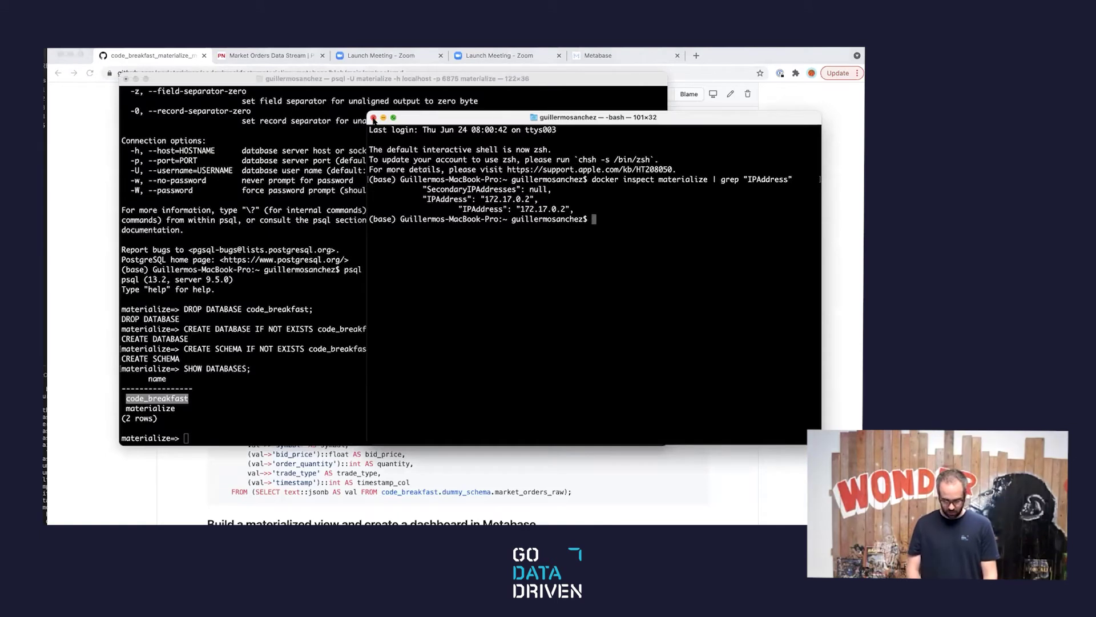
{"action": "key", "text": "super+w"}
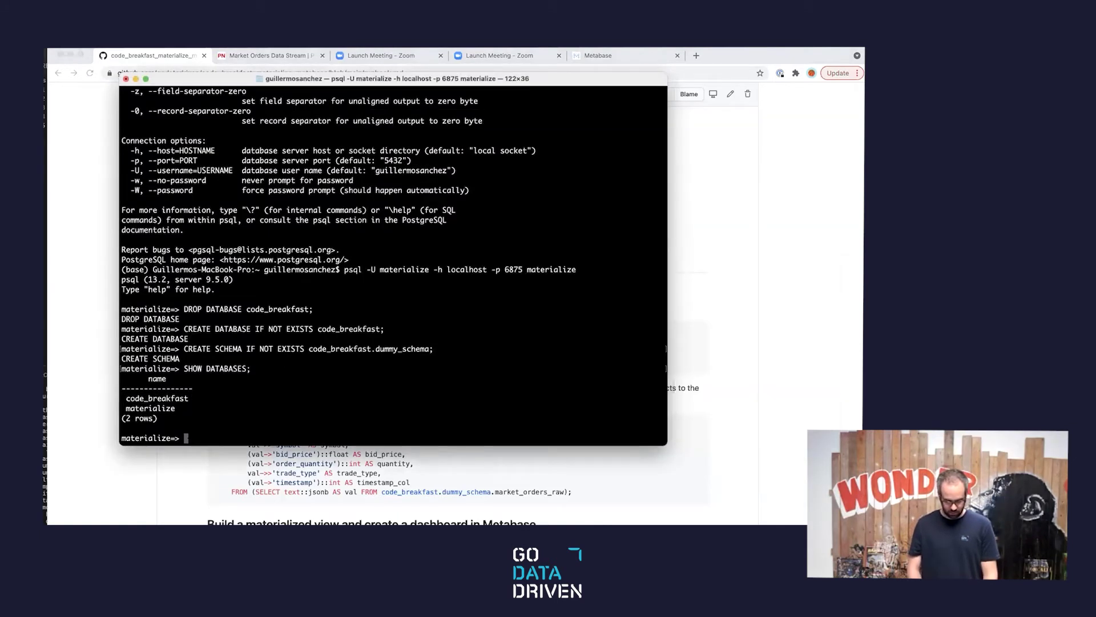
{"action": "key", "text": "super+v"}
{"action": "key", "text": "Return"}
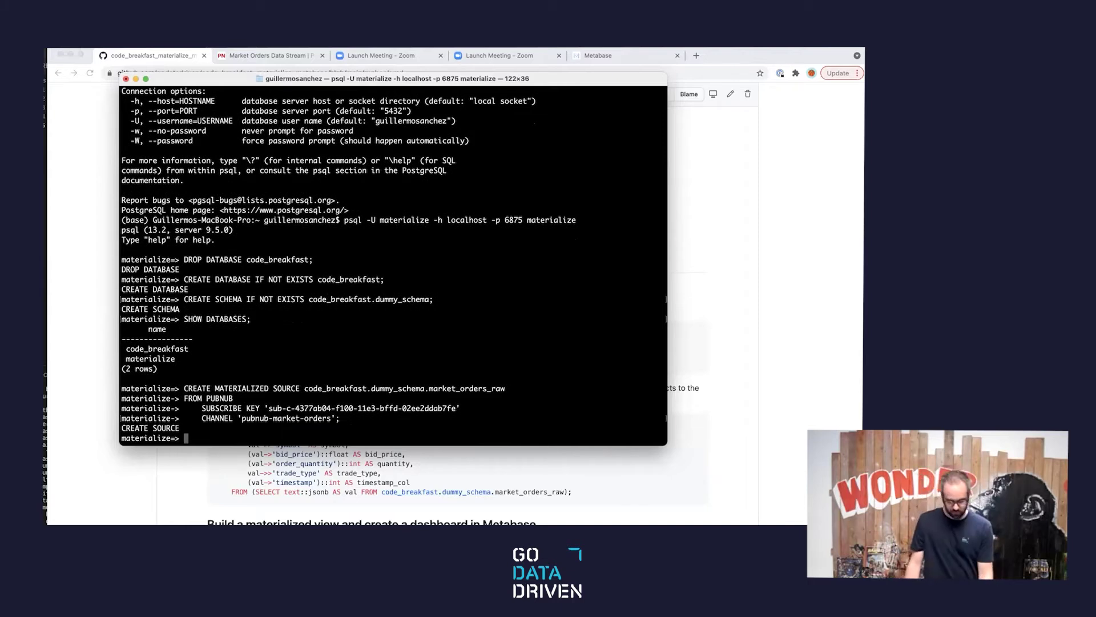
{"action": "type", "text": "SHOW SOURCES;"}
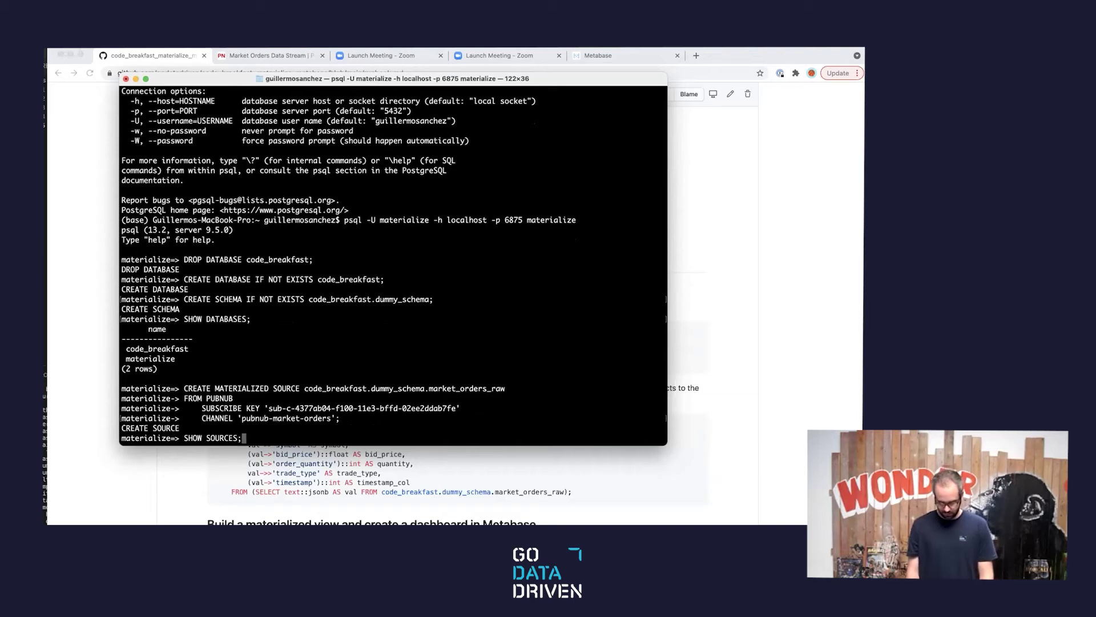
{"action": "key", "text": "Return"}
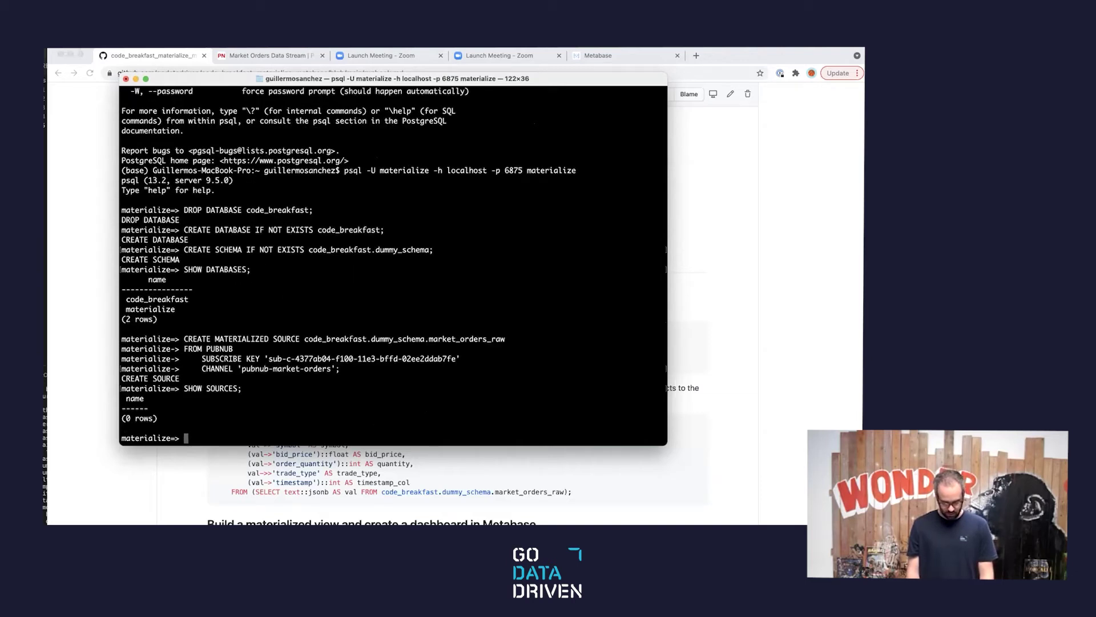
Query code_breakfast.dummy_schema.markt_orders_raw with LIMIT 10, misspelling the table name.
{"action": "type", "text": "SHOW"}
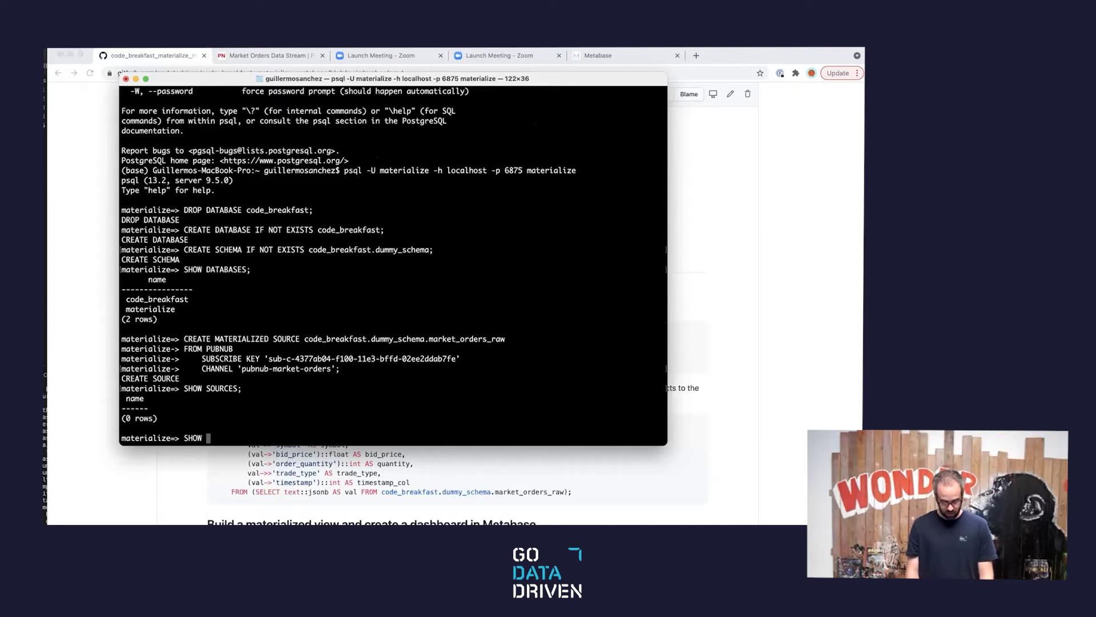
{"action": "key", "text": "BackSpace"}
{"action": "key", "text": "BackSpace"}
{"action": "key", "text": "BackSpace"}
{"action": "key", "text": "BackSpace"}
{"action": "key", "text": "BackSpace"}
{"action": "type", "text": "SELECT"}
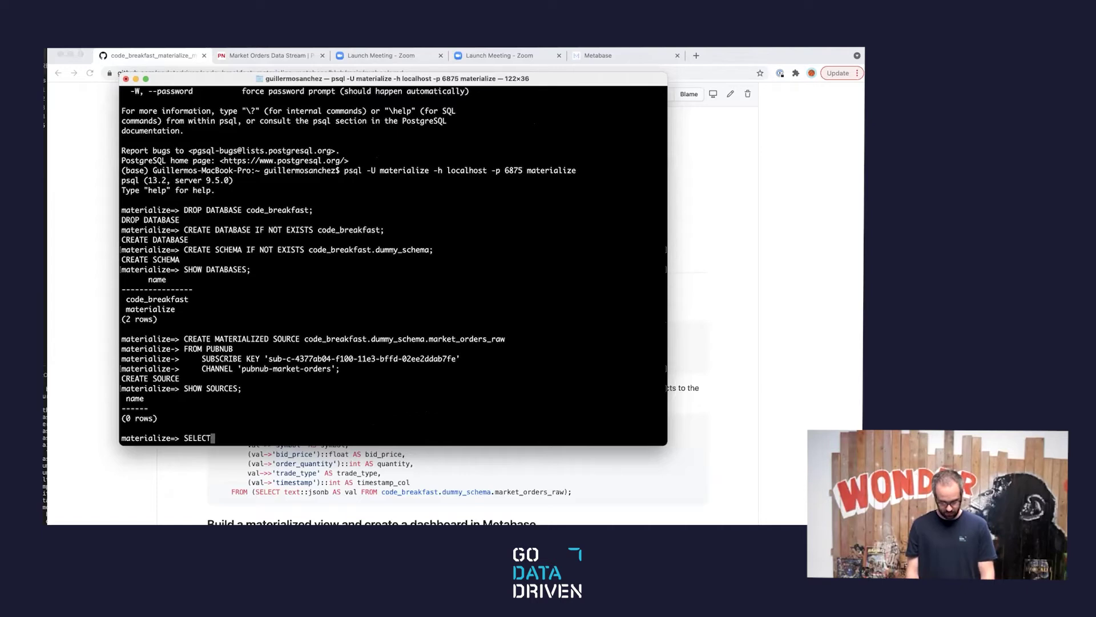
{"action": "type", "text": " * FROM "}
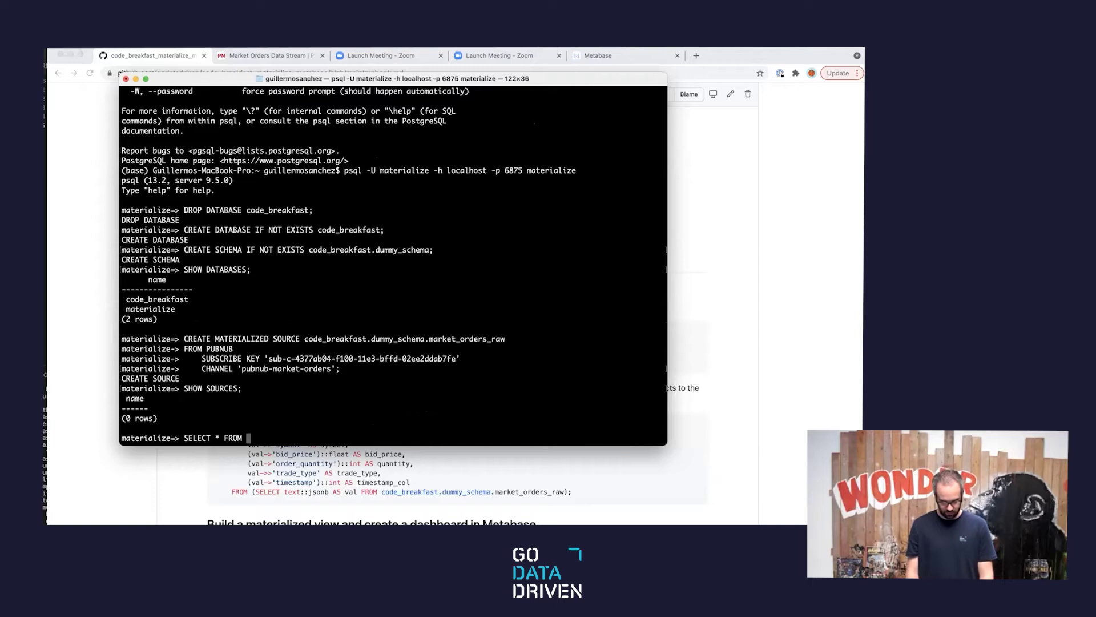
{"action": "type", "text": "code_breakfast.du"}
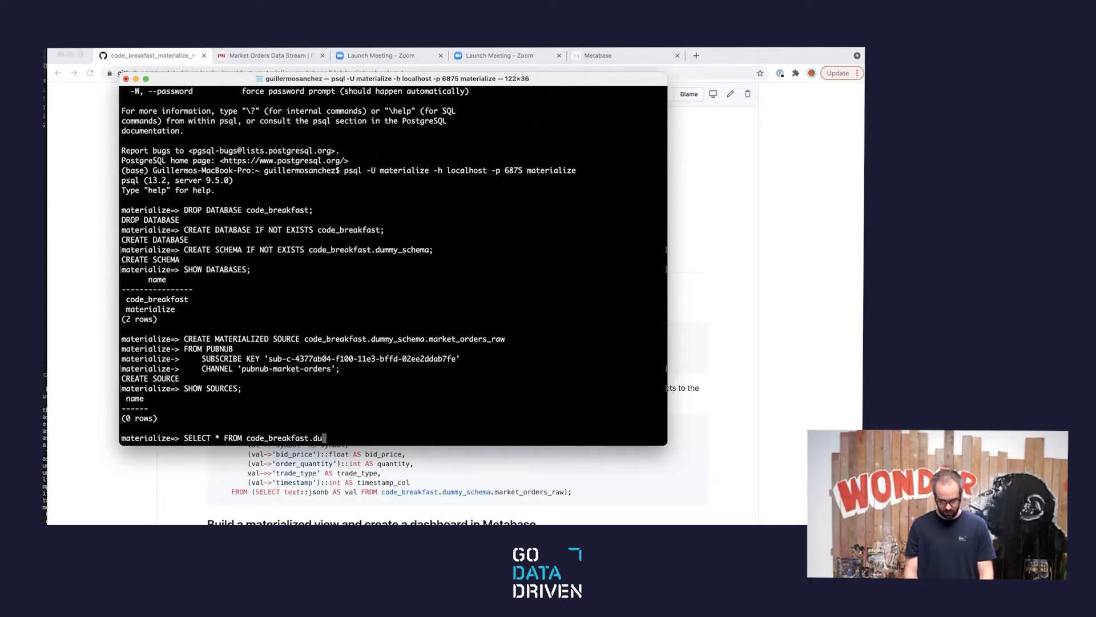
{"action": "type", "text": "mmy_schema.markt_orders_raw"}
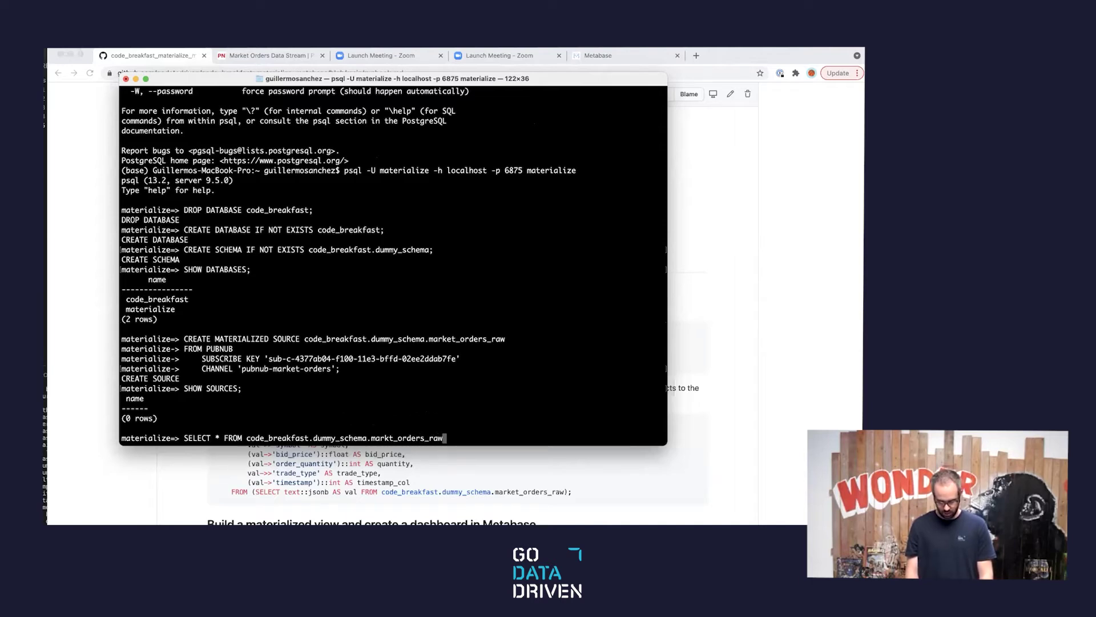
{"action": "type", "text": " LI"}
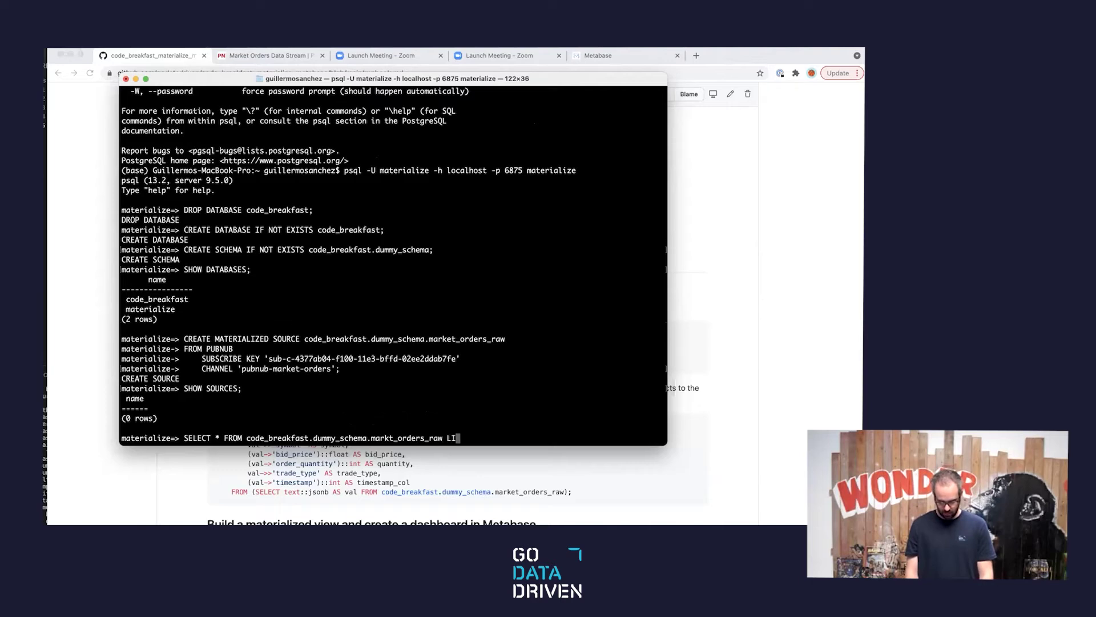
{"action": "type", "text": "MIT 10;"}
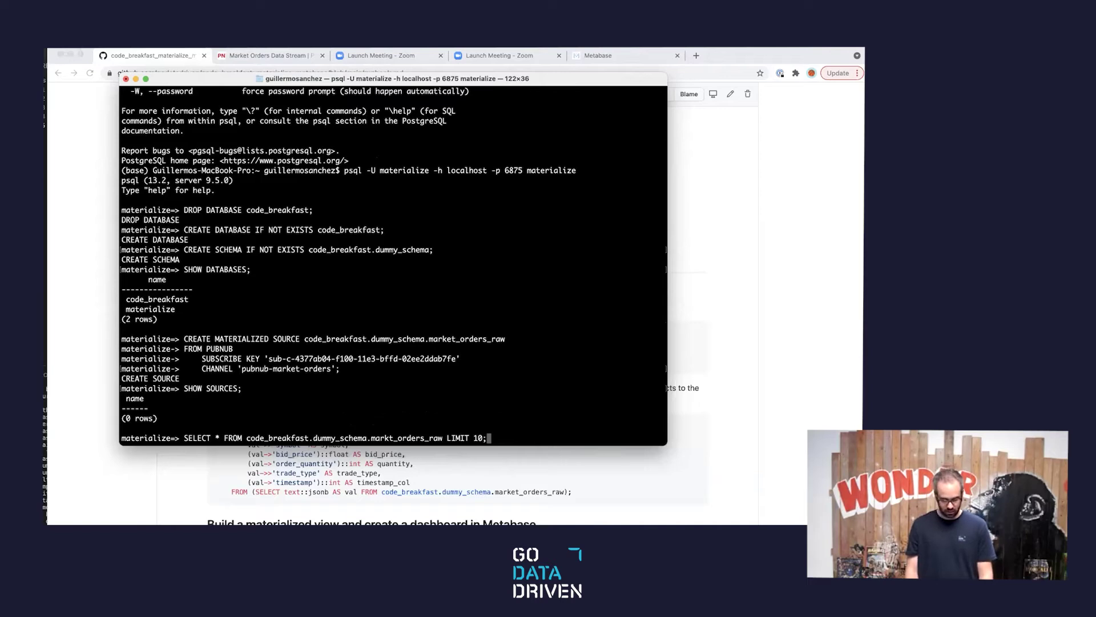
{"action": "key", "text": "Return"}
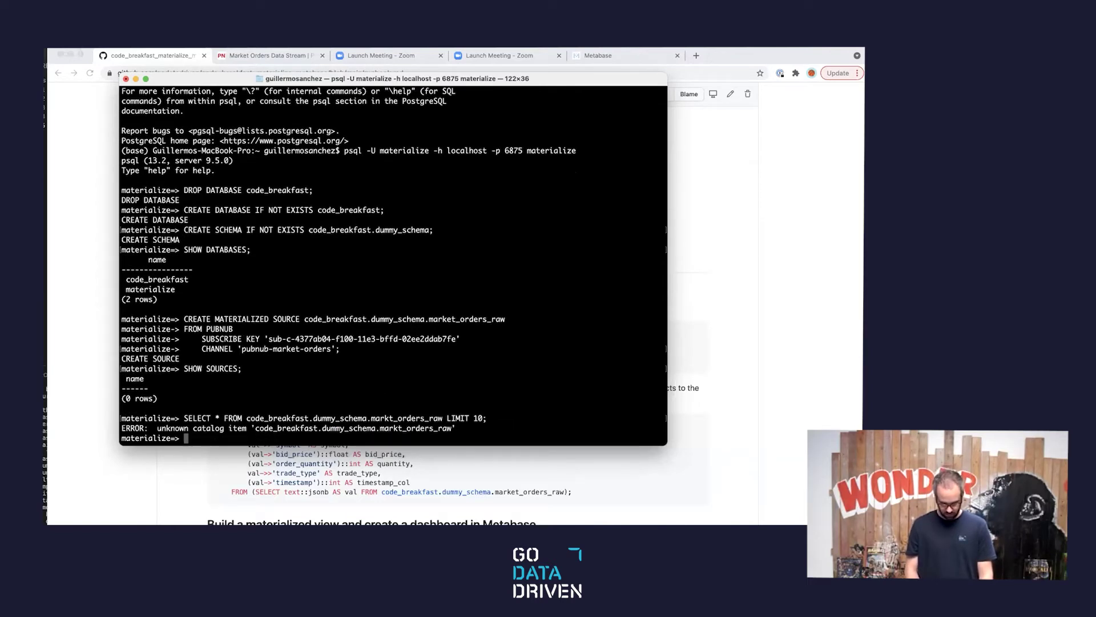
Correct 'markt' to 'market' and rerun the query, returning ten JSON order rows.
{"action": "key", "text": "Up"}
{"action": "key", "text": "Left"}
{"action": "key", "text": "Left"}
{"action": "key", "text": "Left"}
{"action": "key", "text": "Left"}
{"action": "key", "text": "Left"}
{"action": "key", "text": "Left"}
{"action": "key", "text": "Left"}
{"action": "key", "text": "Left"}
{"action": "key", "text": "Left"}
{"action": "key", "text": "Left"}
{"action": "key", "text": "Left"}
{"action": "key", "text": "Left"}
{"action": "key", "text": "Left"}
{"action": "key", "text": "Left"}
{"action": "key", "text": "Left"}
{"action": "key", "text": "Left"}
{"action": "key", "text": "Left"}
{"action": "key", "text": "Left"}
{"action": "key", "text": "Left"}
{"action": "key", "text": "Left"}
{"action": "key", "text": "Left"}
{"action": "key", "text": "Left"}
{"action": "key", "text": "Left"}
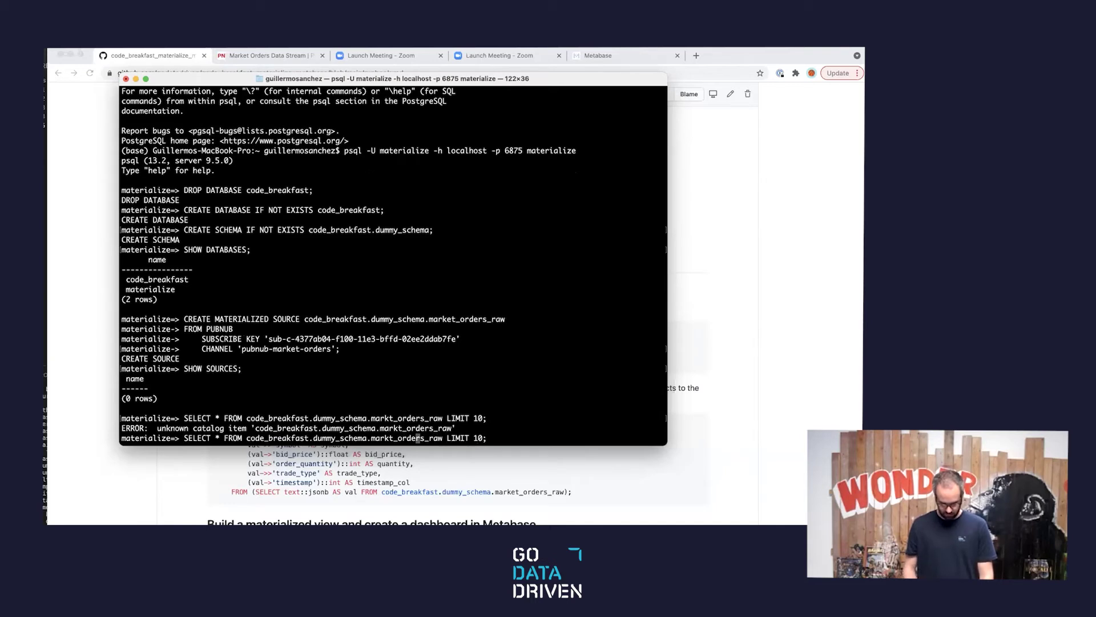
{"action": "key", "text": "Right"}
{"action": "type", "text": "e"}
{"action": "key", "text": "Return"}
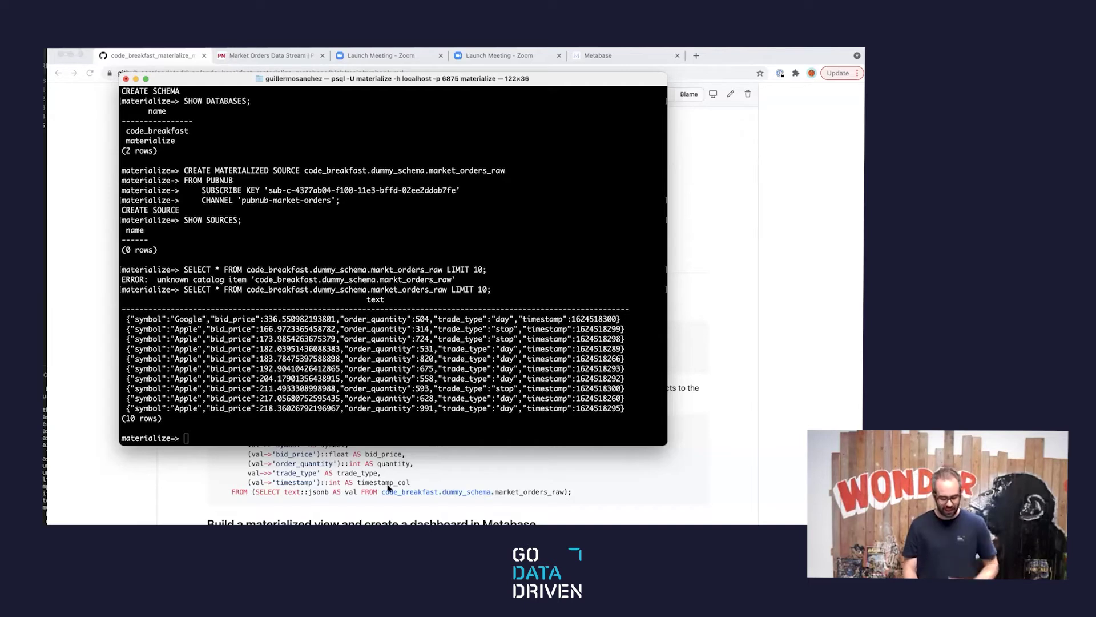
{"action": "key", "text": "super+Tab"}
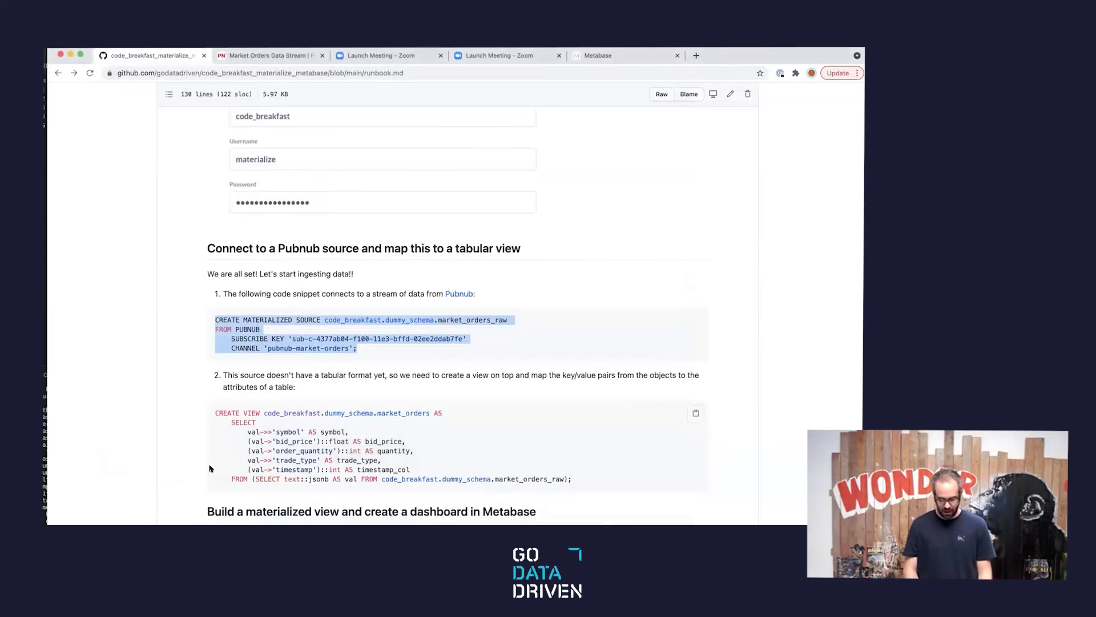
Review the val alias and val->>'symbol' in the market_orders CREATE VIEW query, then copy it.
{"action": "scroll", "coordinate": [210, 468], "scroll_direction": "down", "scroll_amount": 2}
{"action": "left_click", "coordinate": [577, 437]}
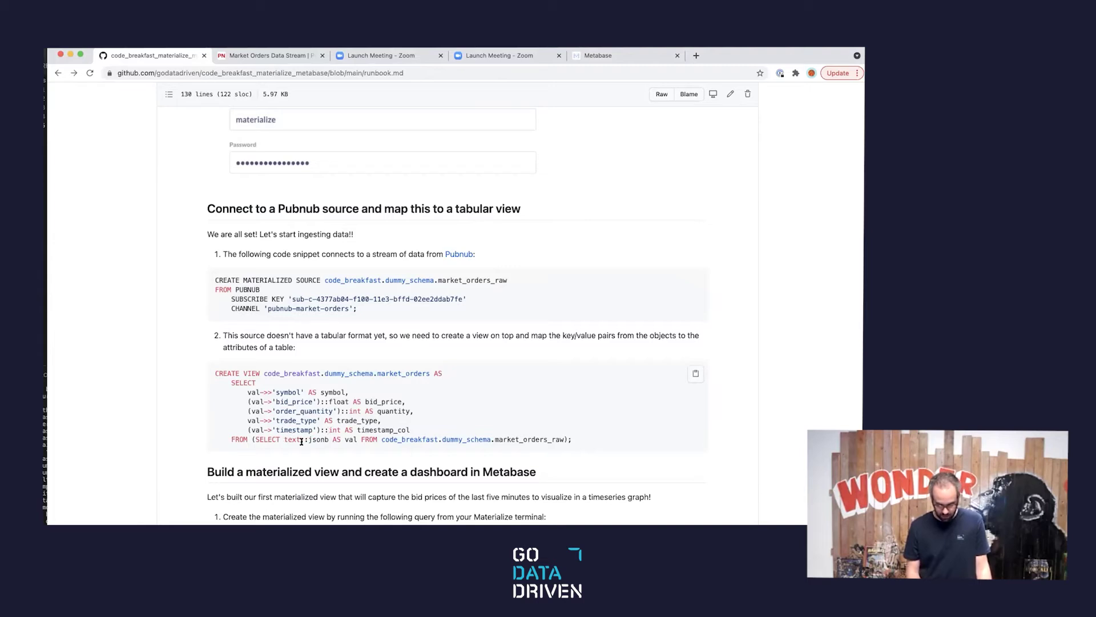
{"action": "double_click", "coordinate": [354, 438]}
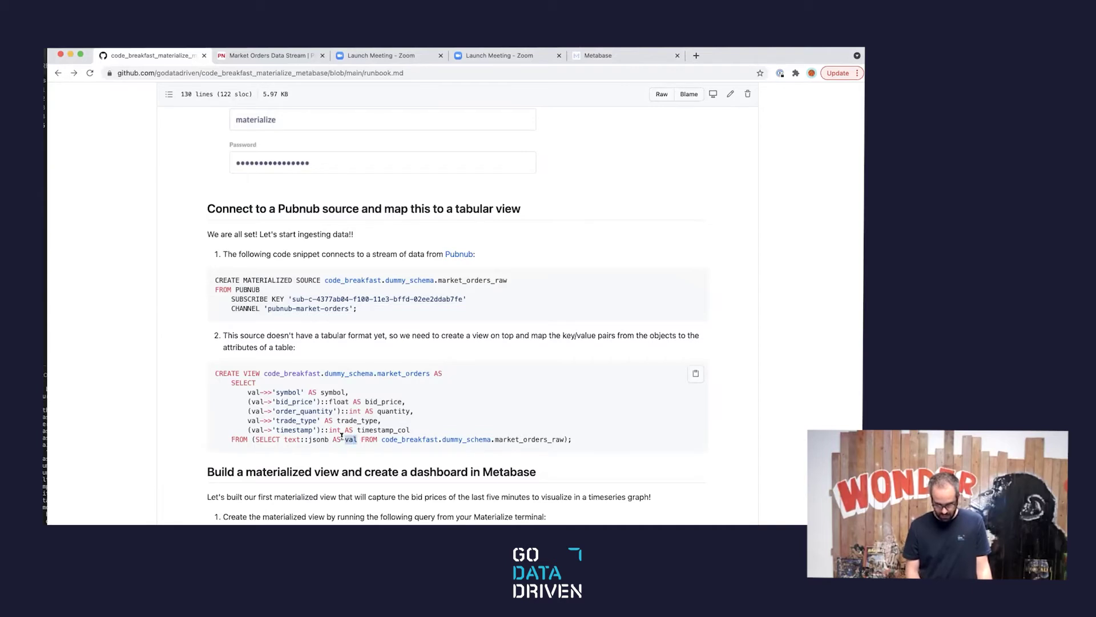
{"action": "left_click", "coordinate": [355, 439]}
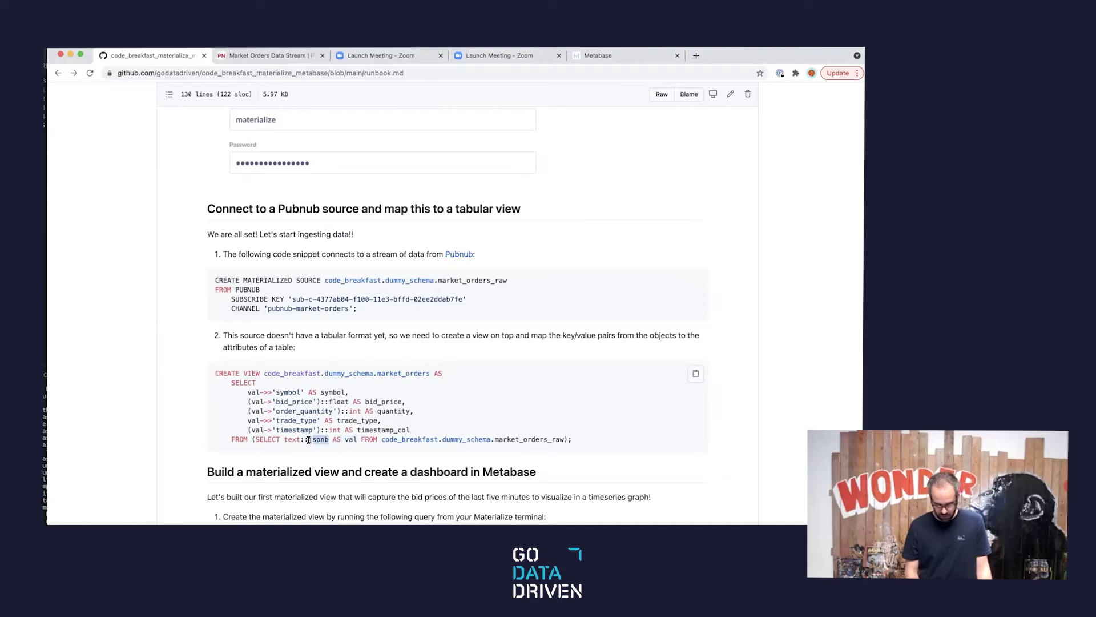
{"action": "double_click", "coordinate": [346, 438]}
{"action": "left_click", "coordinate": [384, 444]}
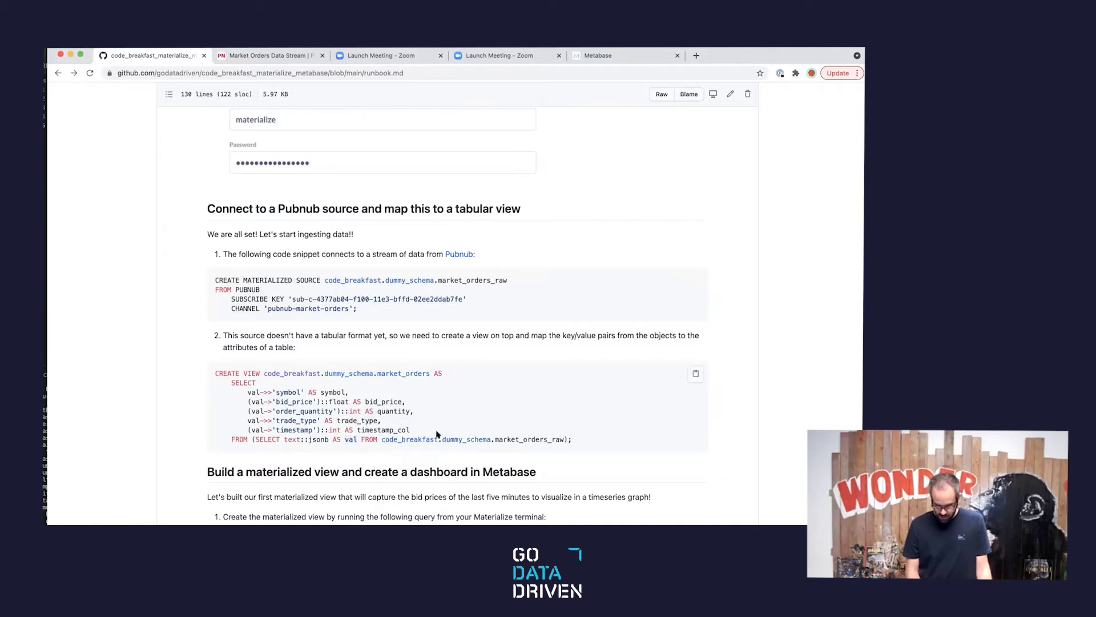
{"action": "double_click", "coordinate": [280, 391]}
{"action": "left_click_drag", "start_coordinate": [280, 391], "coordinate": [247, 391]}
{"action": "left_click", "coordinate": [301, 394]}
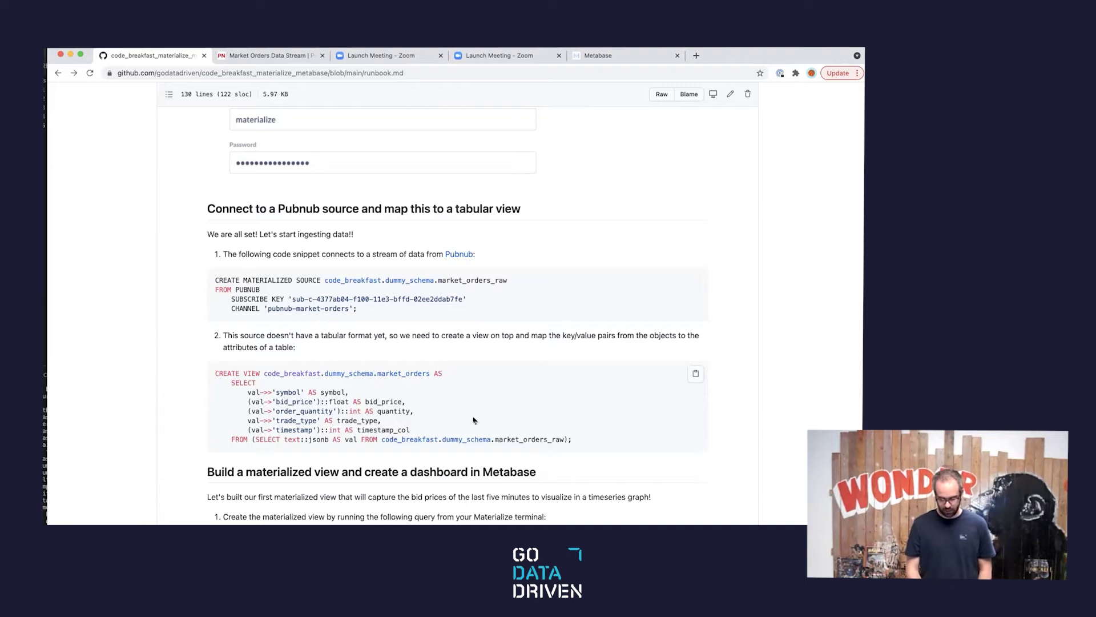
{"action": "left_click", "coordinate": [697, 374]}
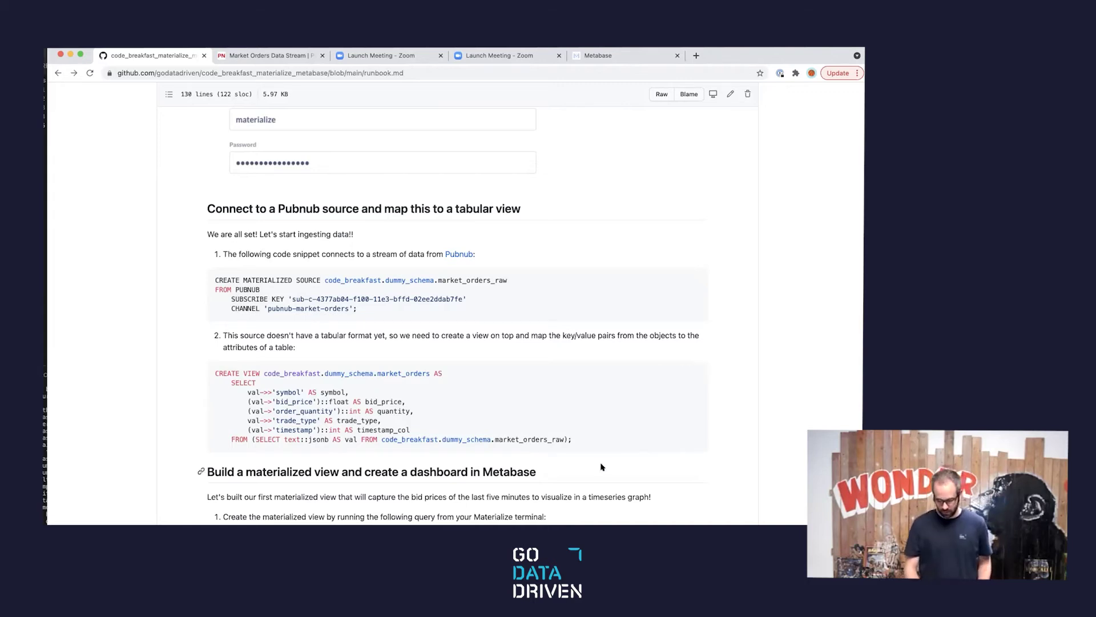
Create the market_orders view in psql and run SELECT * FROM code_breakfast.dummy_schema.market_orders LIMIT 10;.
{"action": "key", "text": "super+Tab"}
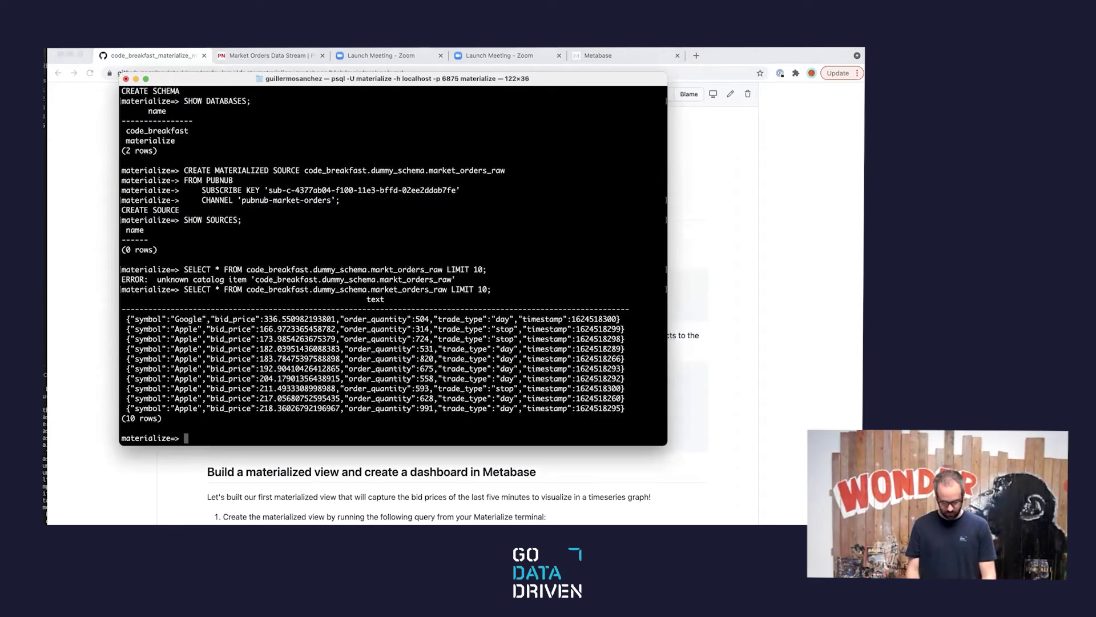
{"action": "key", "text": "super+v"}
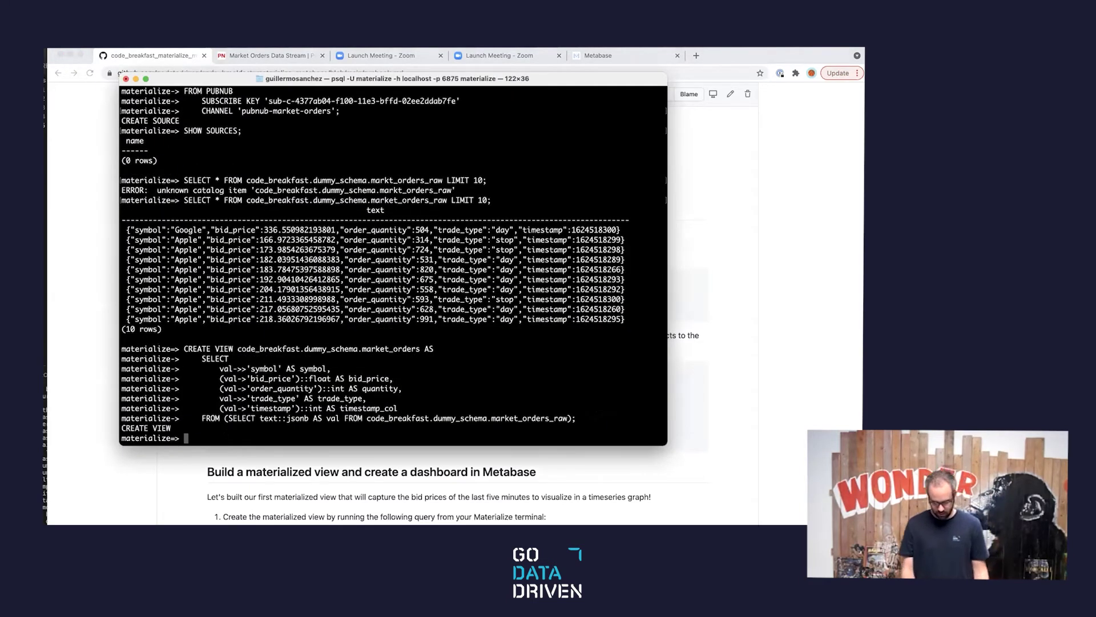
{"action": "type", "text": "SELECT * FROM "}
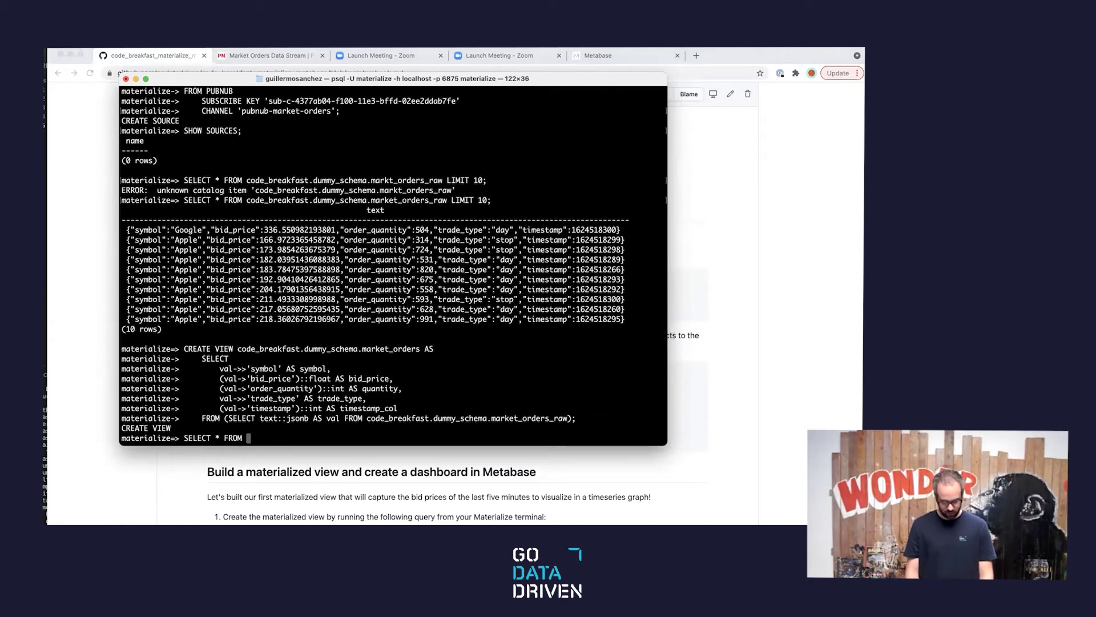
{"action": "type", "text": "code_breakfast"}
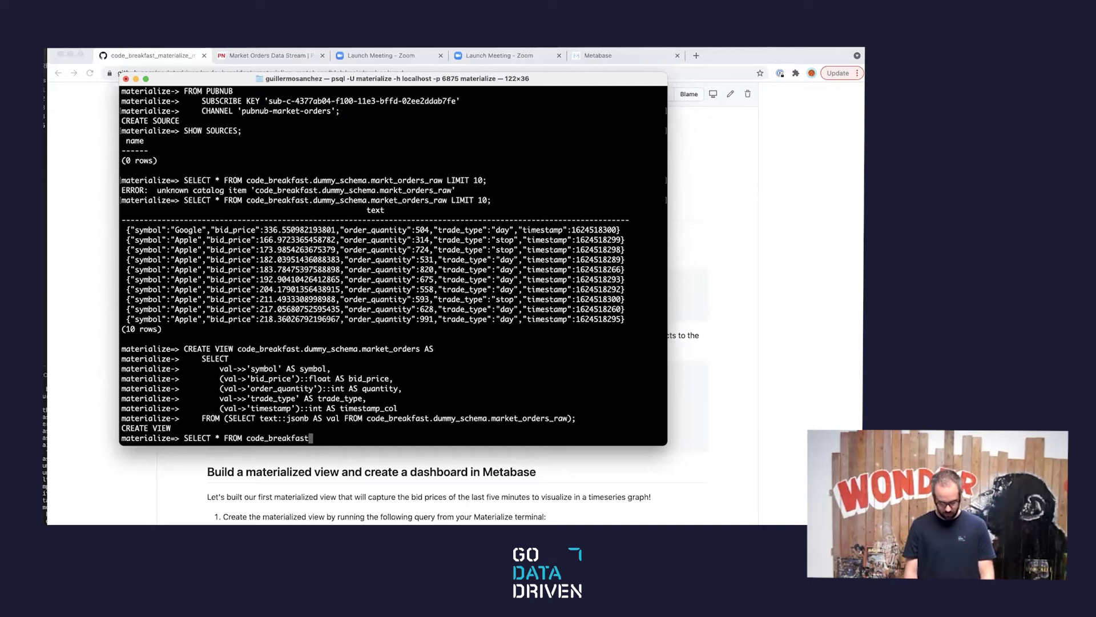
{"action": "type", "text": ".d"}
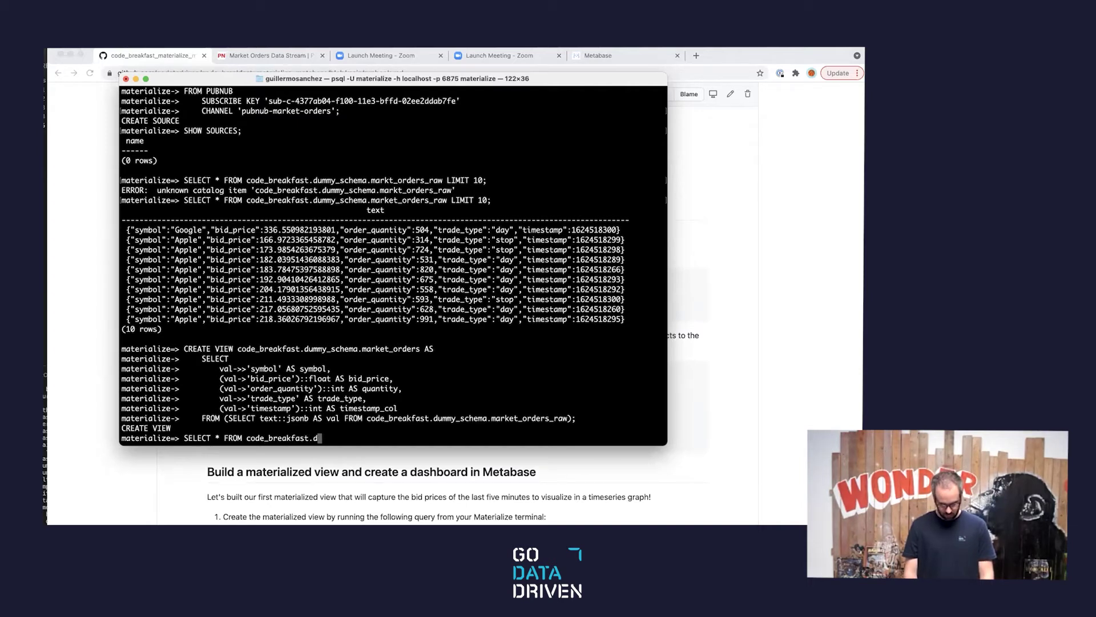
{"action": "type", "text": "ummy_schema."}
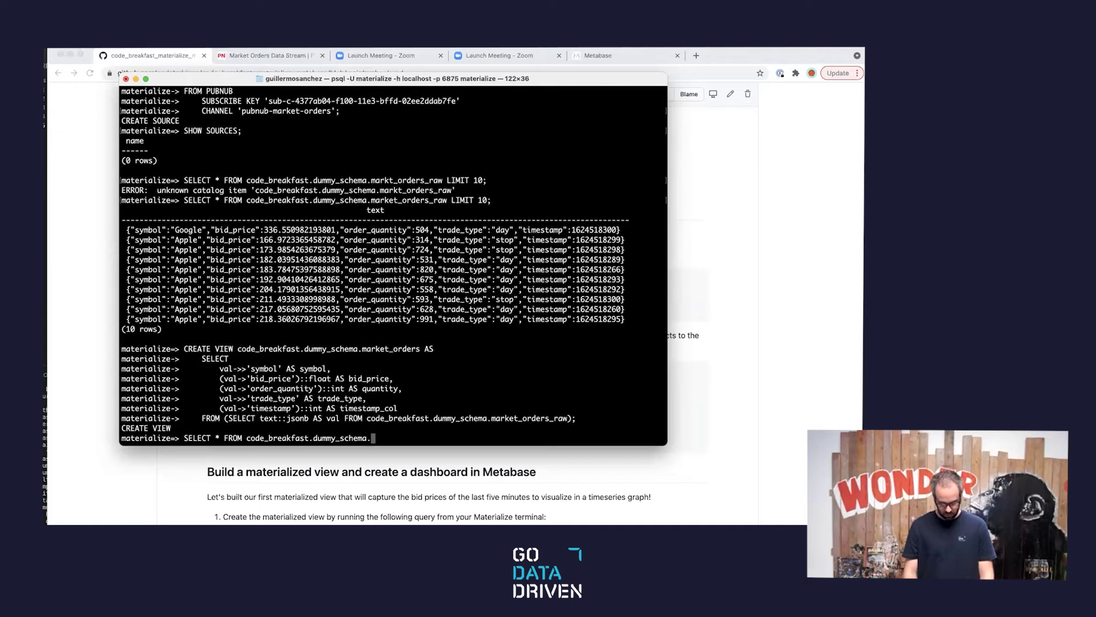
{"action": "type", "text": "market_orde"}
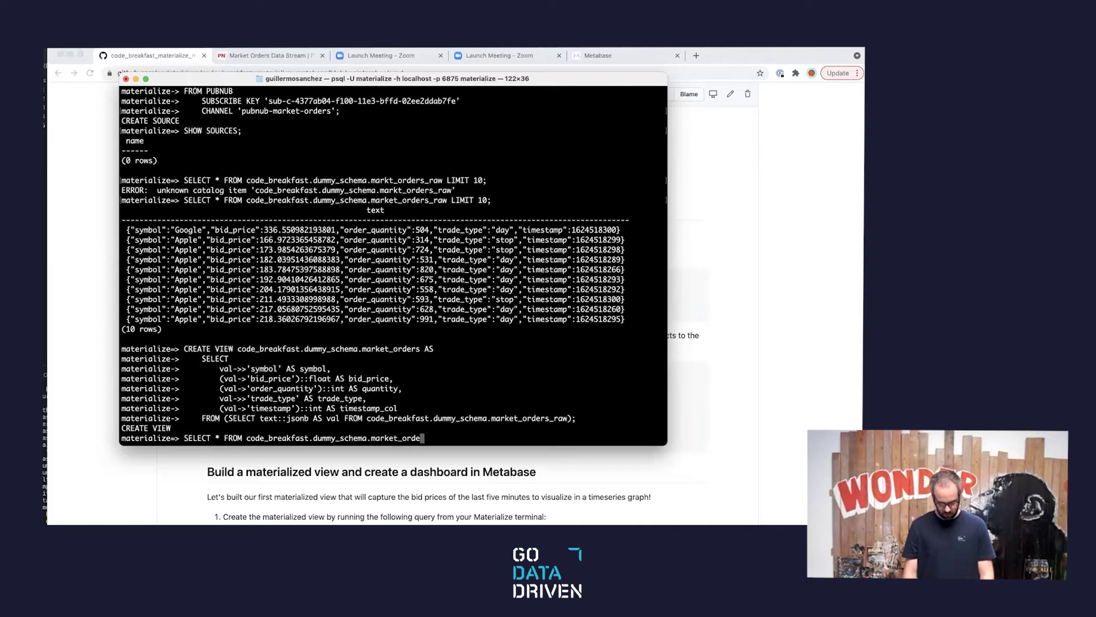
{"action": "type", "text": "rs LIMIT 10"}
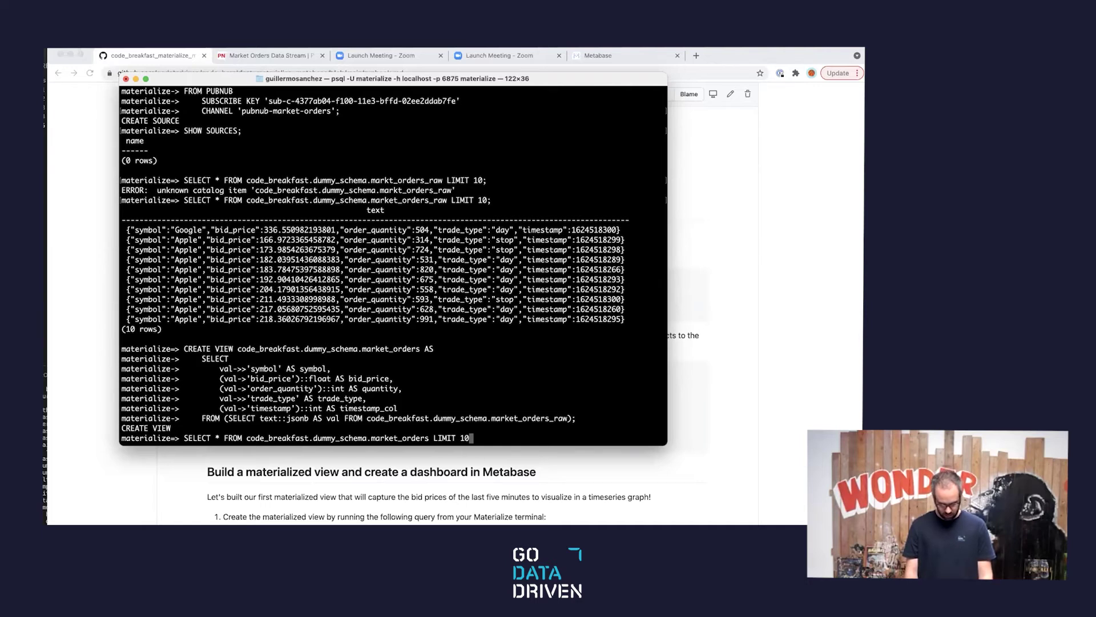
{"action": "key", "text": "Return"}
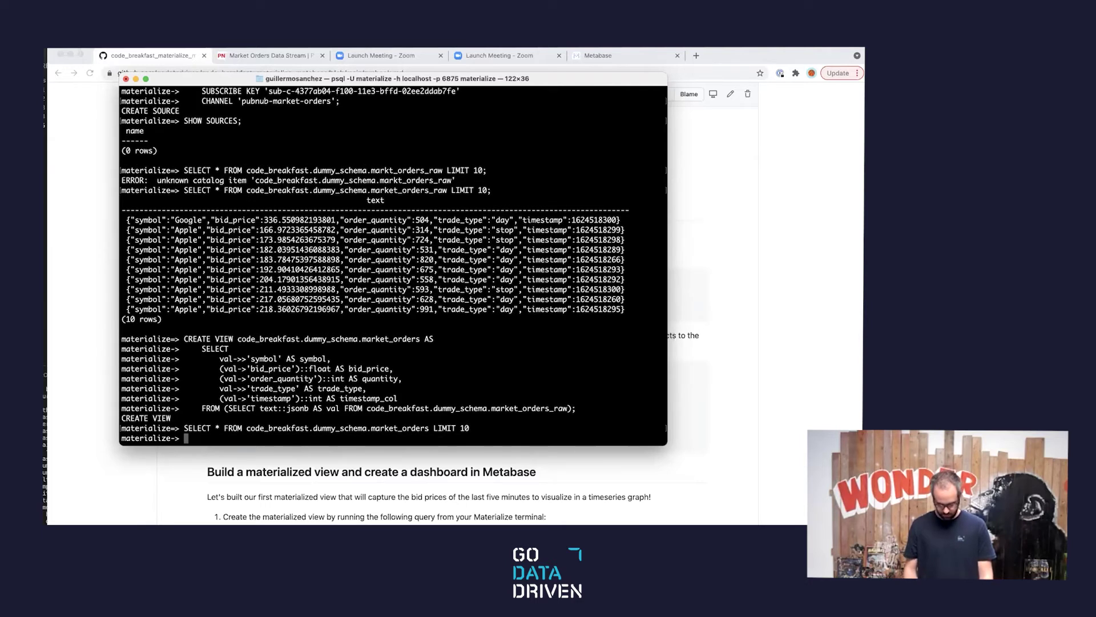
{"action": "type", "text": ";"}
{"action": "key", "text": "Return"}
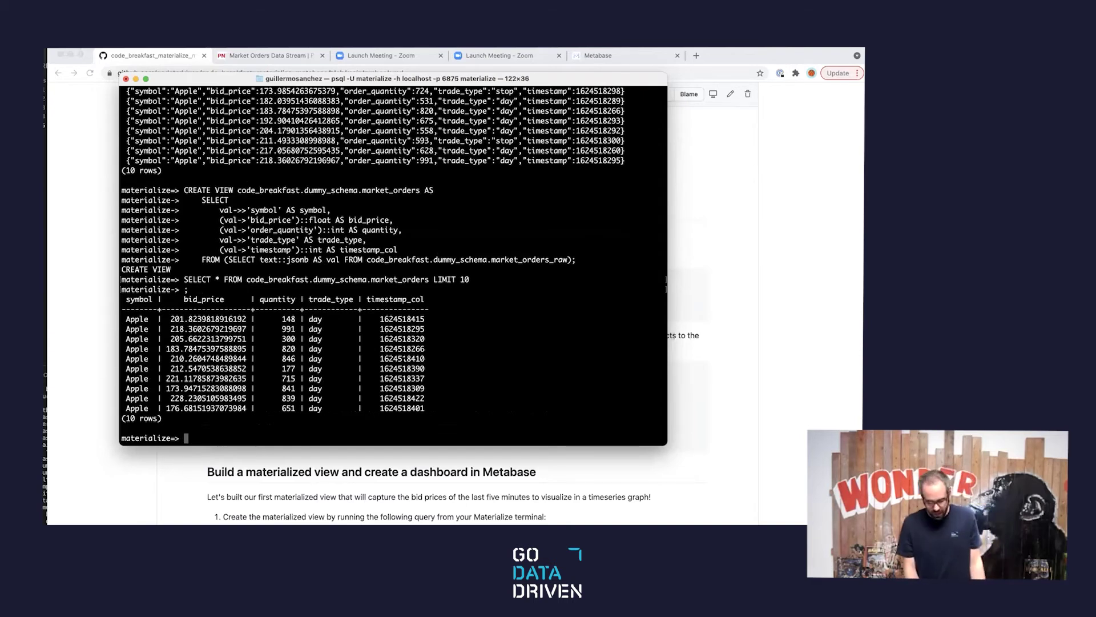
Inspect the ten returned rows with symbol, bid_price, quantity, trade_type and timestamp_col.
{"action": "left_click_drag", "start_coordinate": [425, 409], "coordinate": [394, 368]}
{"action": "left_click", "coordinate": [391, 329]}
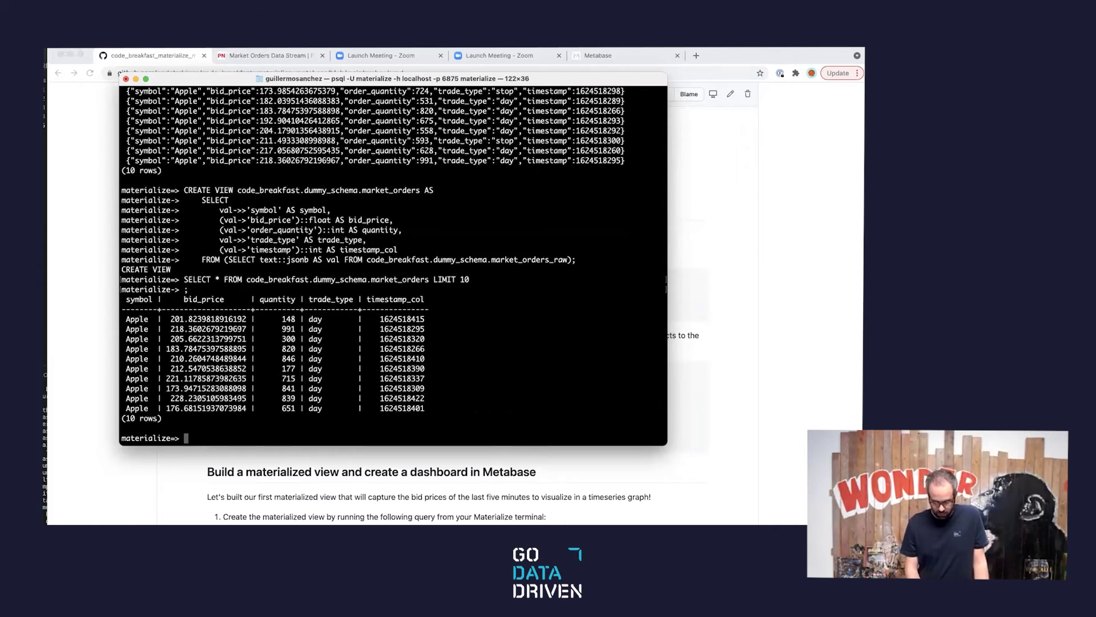
{"action": "left_click_drag", "start_coordinate": [379, 319], "coordinate": [425, 409]}
{"action": "left_click", "coordinate": [426, 409]}
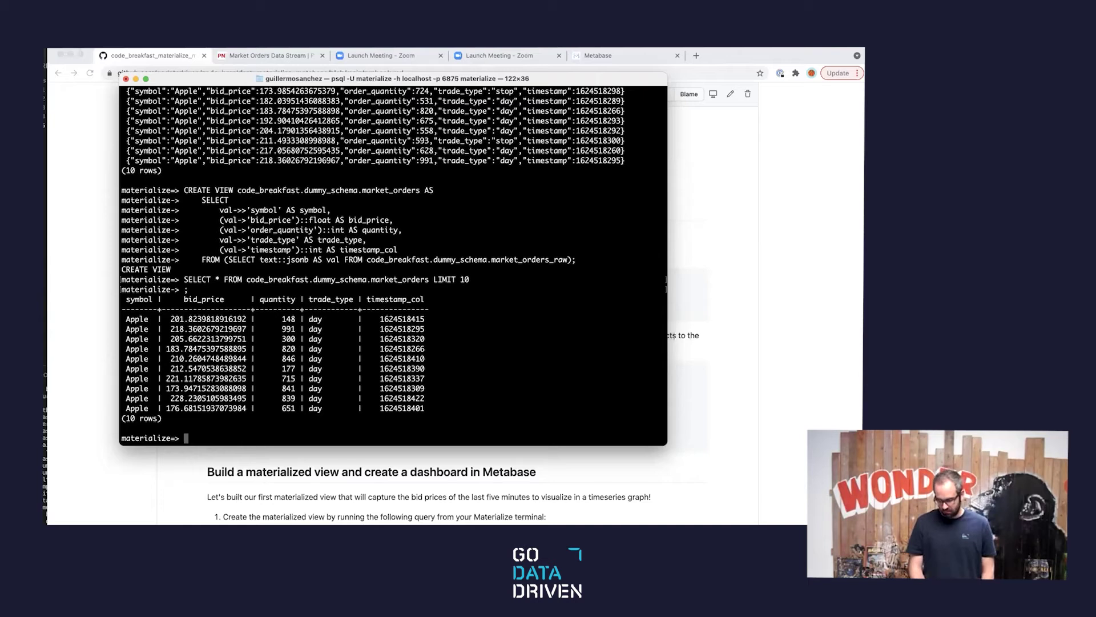
{"action": "left_click_drag", "start_coordinate": [425, 408], "coordinate": [381, 319]}
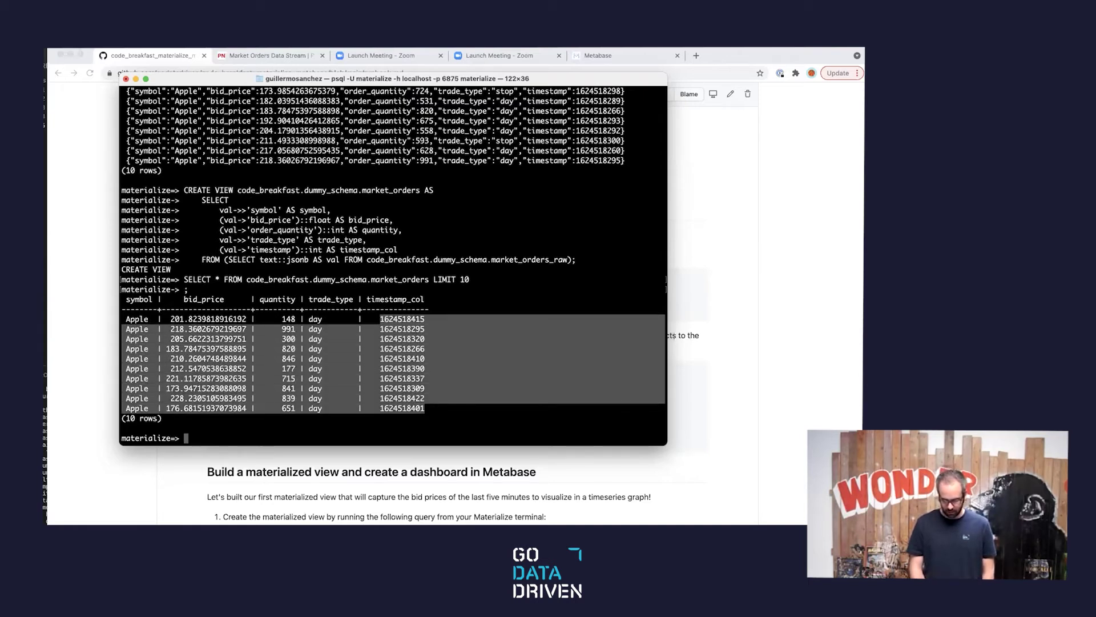
{"action": "left_click", "coordinate": [382, 318]}
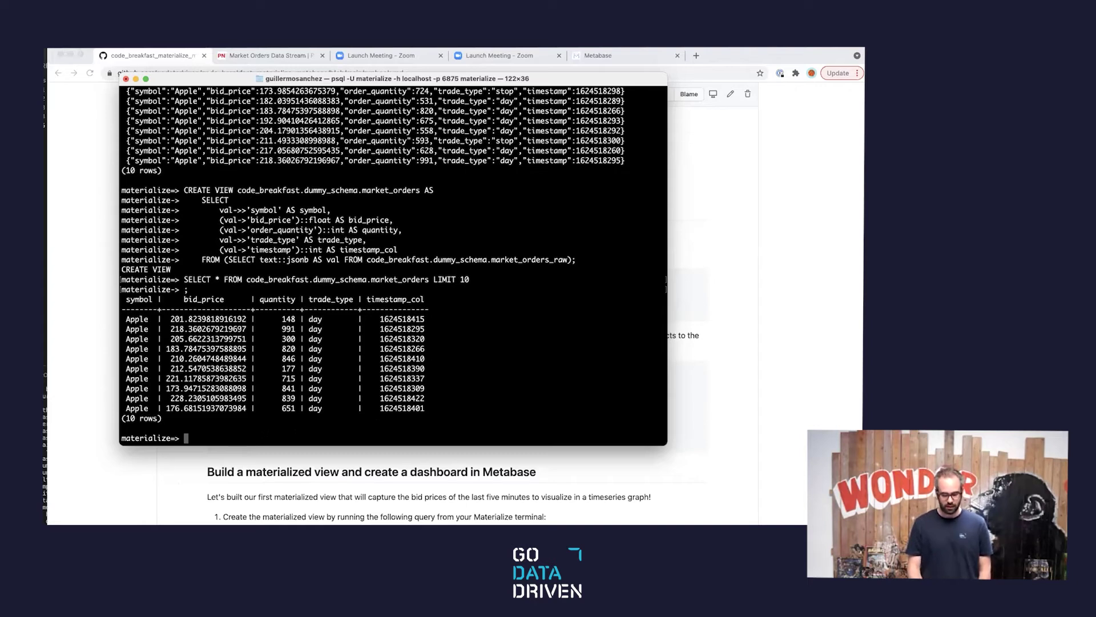
Return to the GitHub runbook and scroll to the price_evolution materialized view step.
{"action": "left_click", "coordinate": [184, 468]}
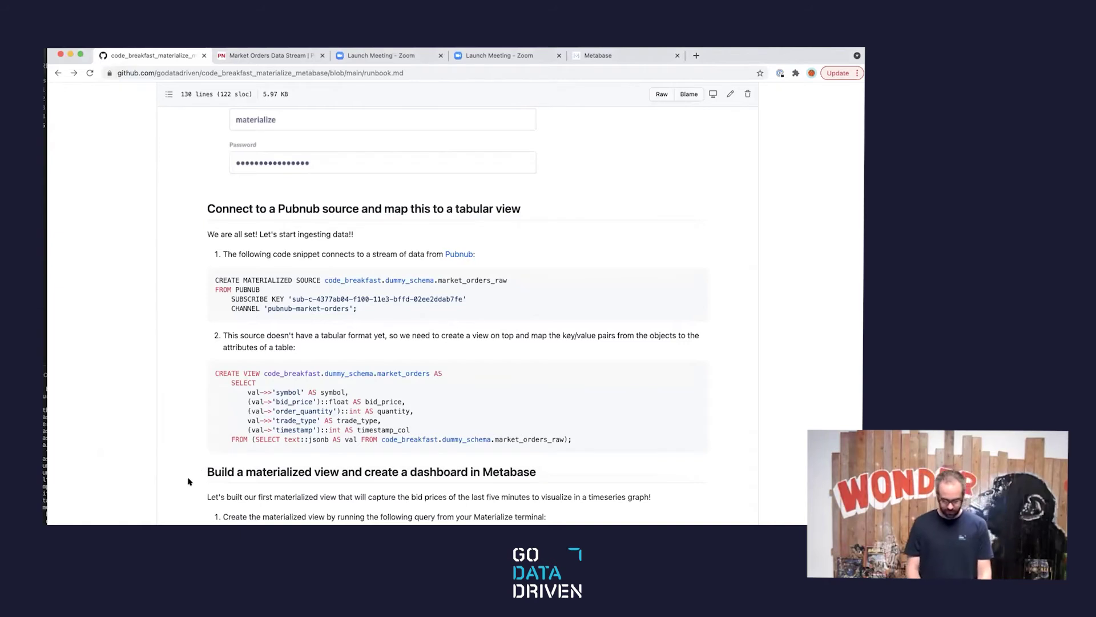
{"action": "scroll", "coordinate": [189, 483], "scroll_direction": "down", "scroll_amount": 2}
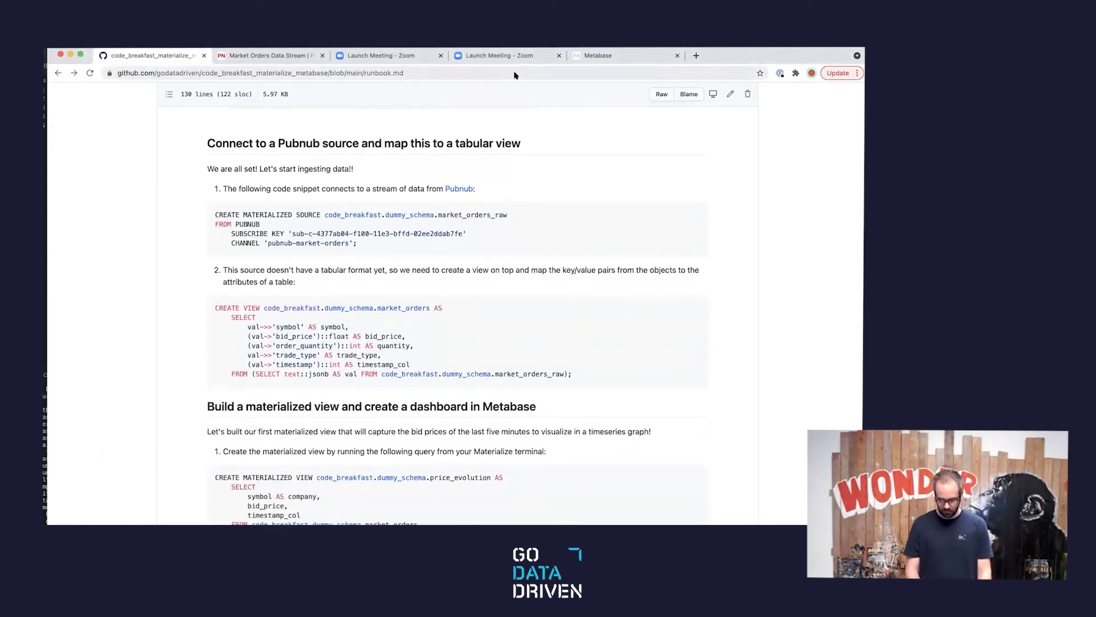
{"action": "scroll", "coordinate": [451, 336], "scroll_direction": "down", "scroll_amount": 3}
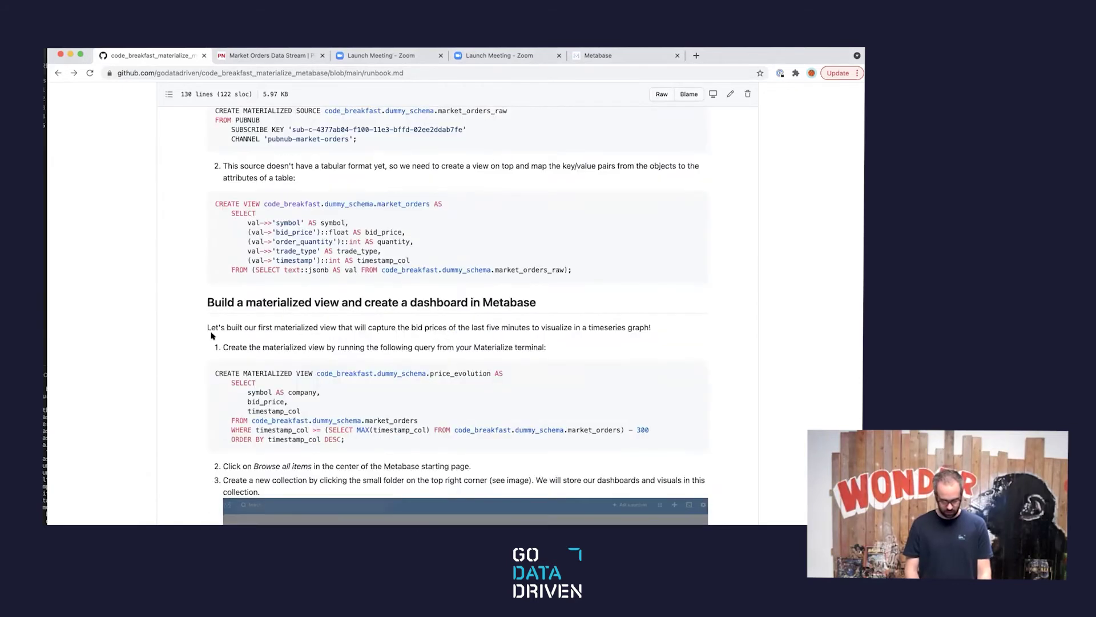
{"action": "scroll", "coordinate": [199, 355], "scroll_direction": "down", "scroll_amount": 1}
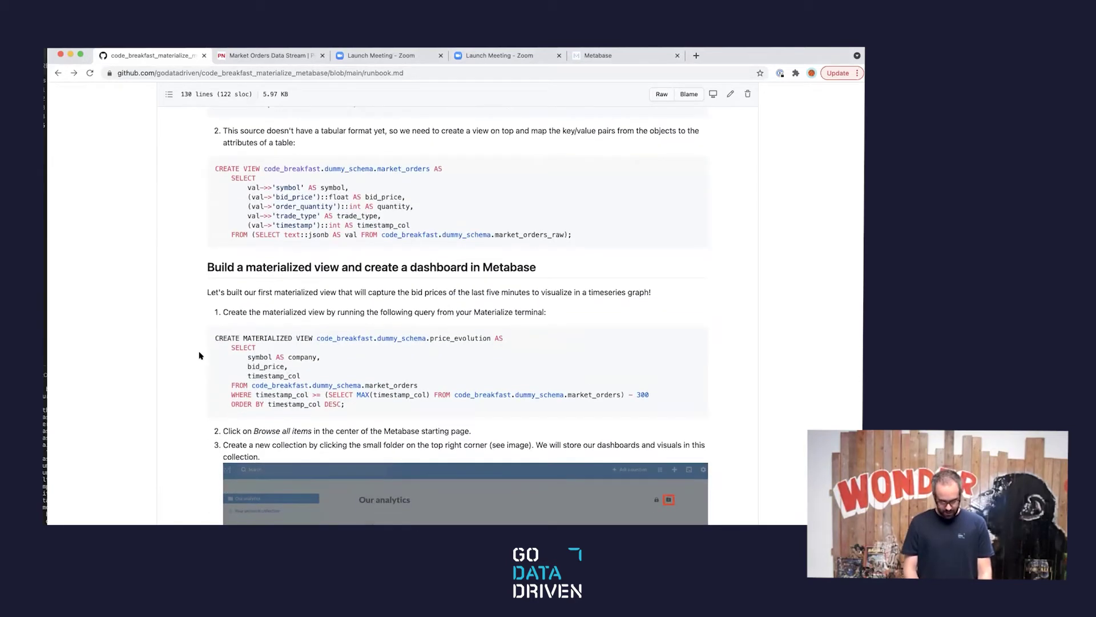
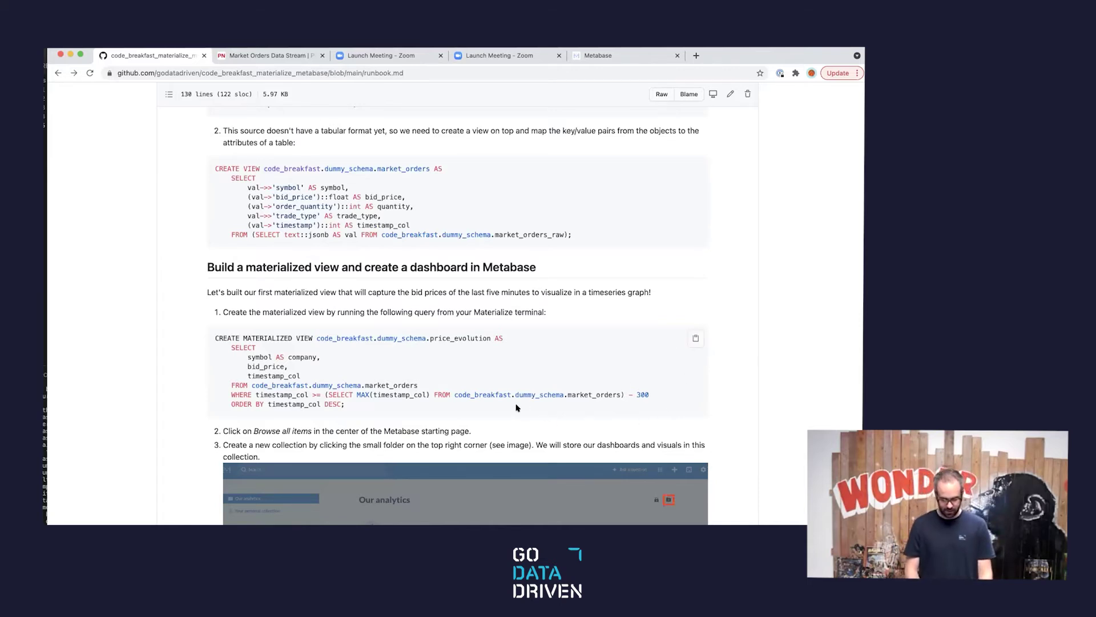
Highlight timestamp_col in the MAX subquery and the minus 300 seconds offset in the runbook query.
{"action": "double_click", "coordinate": [386, 395]}
{"action": "left_click", "coordinate": [461, 408]}
{"action": "left_click_drag", "start_coordinate": [647, 395], "coordinate": [629, 394]}
{"action": "left_click", "coordinate": [629, 394]}
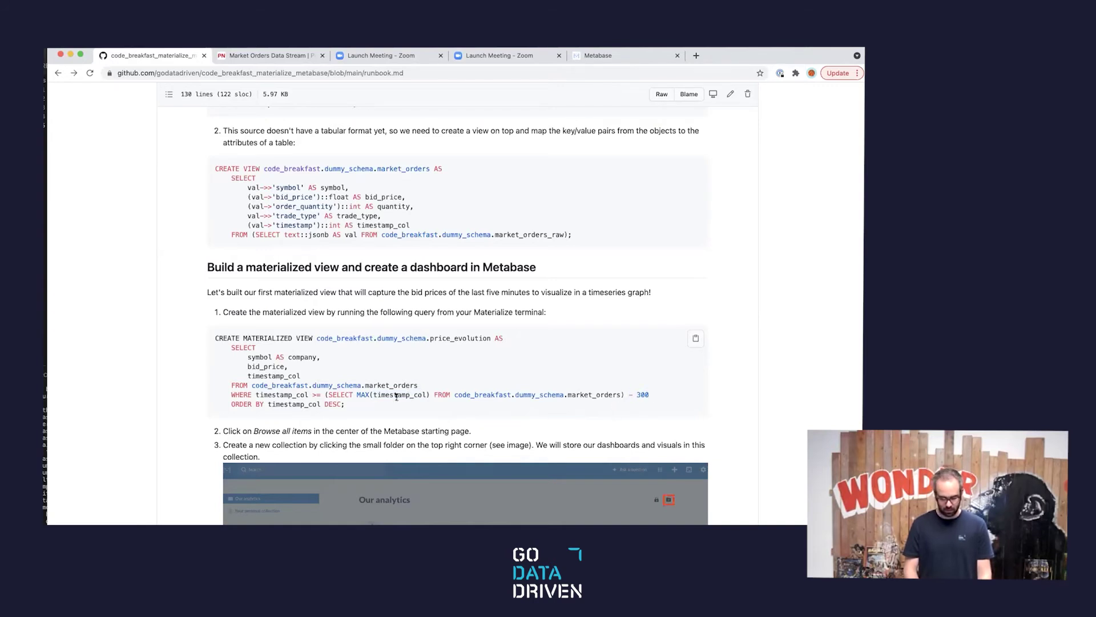
Copy the CREATE MATERIALIZED VIEW price_evolution query, run it in psql, and return to the runbook.
{"action": "left_click", "coordinate": [692, 340]}
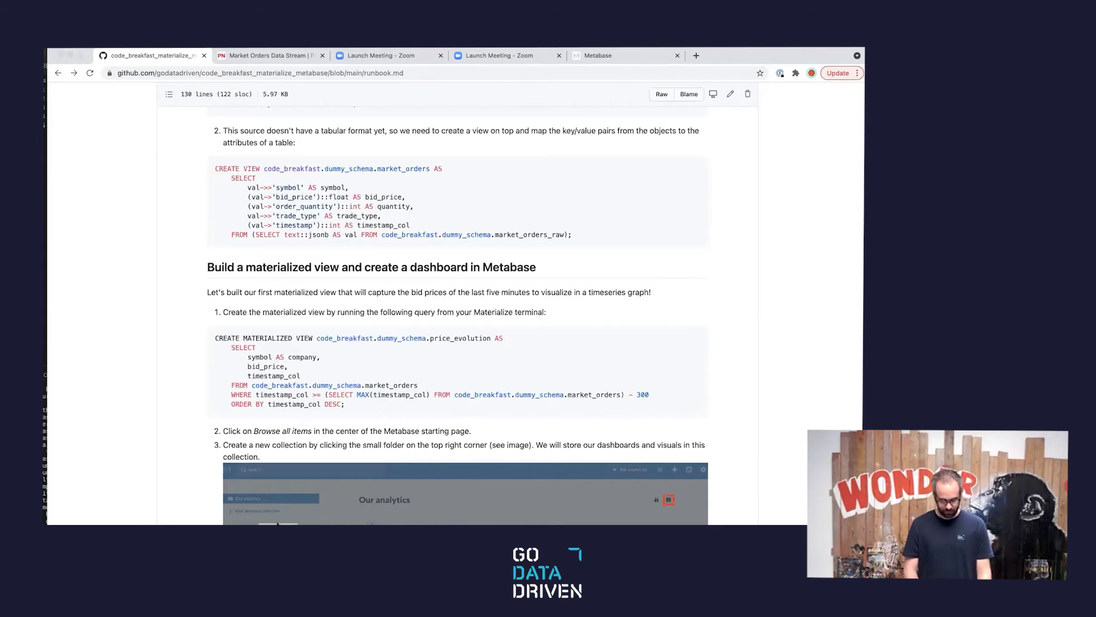
{"action": "key", "text": "super+Tab"}
{"action": "key", "text": "super+v"}
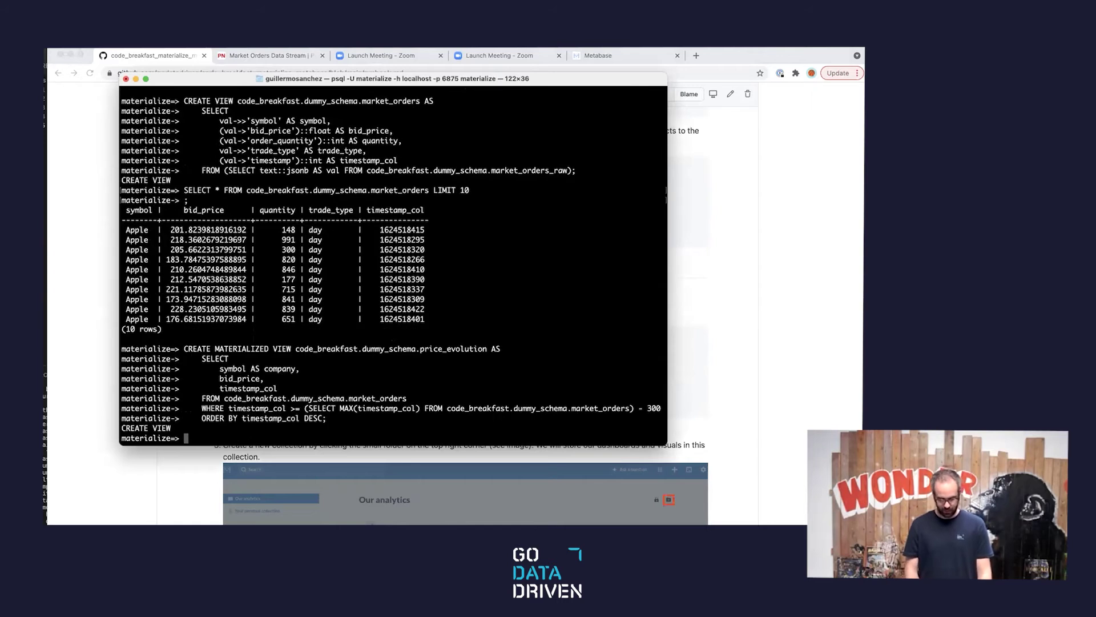
{"action": "left_click", "coordinate": [744, 300]}
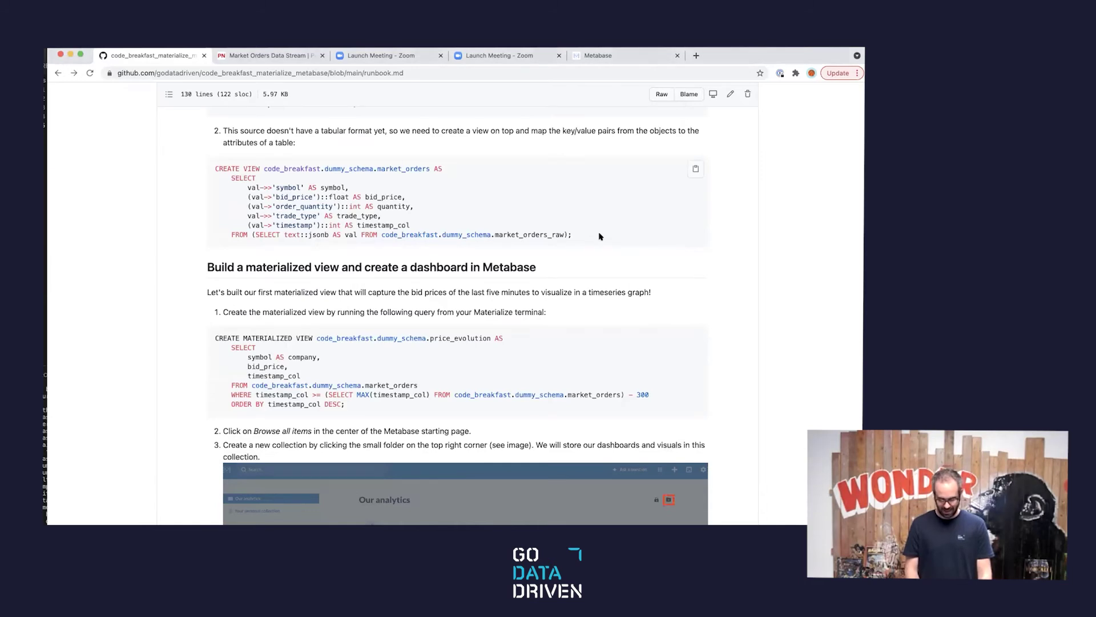
{"action": "scroll", "coordinate": [600, 235], "scroll_direction": "down", "scroll_amount": 2}
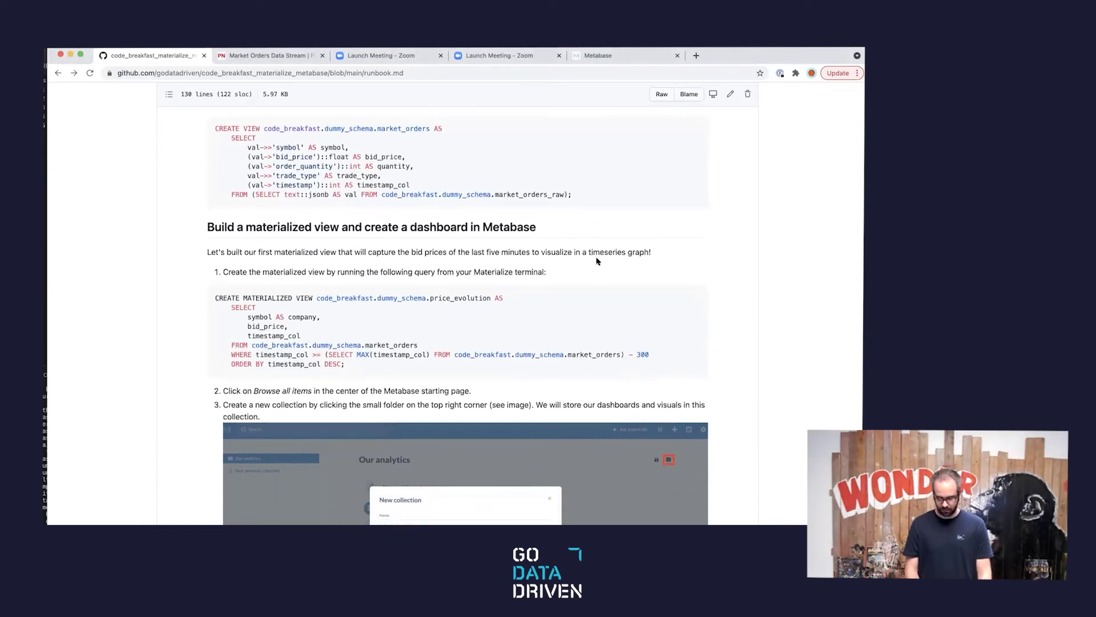
In Metabase, browse all items in Our analytics and start a new collection.
{"action": "left_click", "coordinate": [607, 56]}
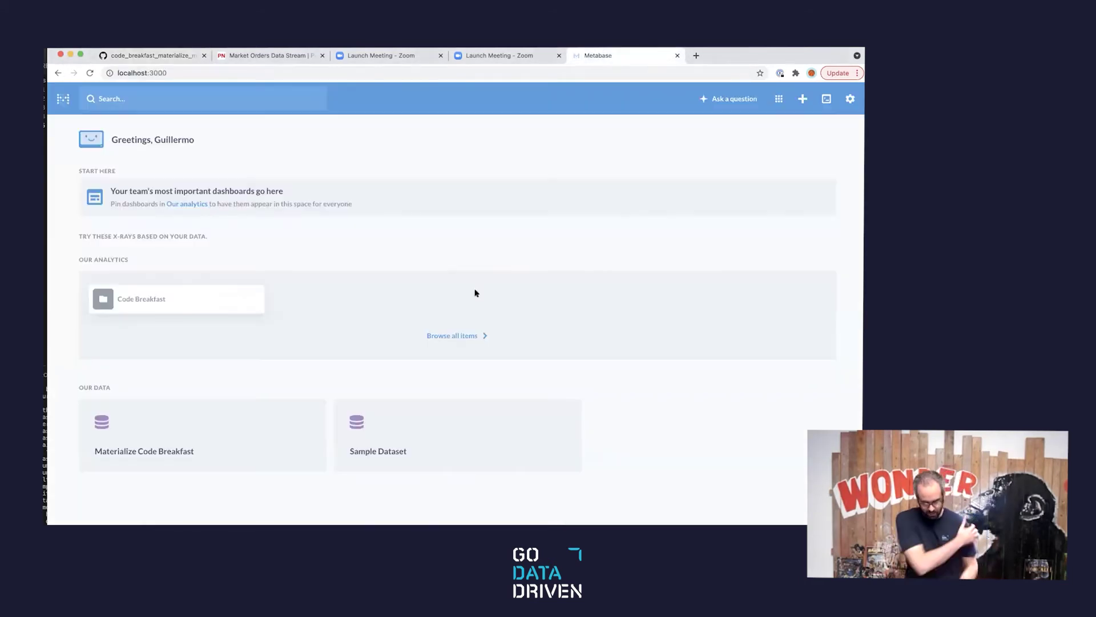
{"action": "left_click", "coordinate": [440, 339]}
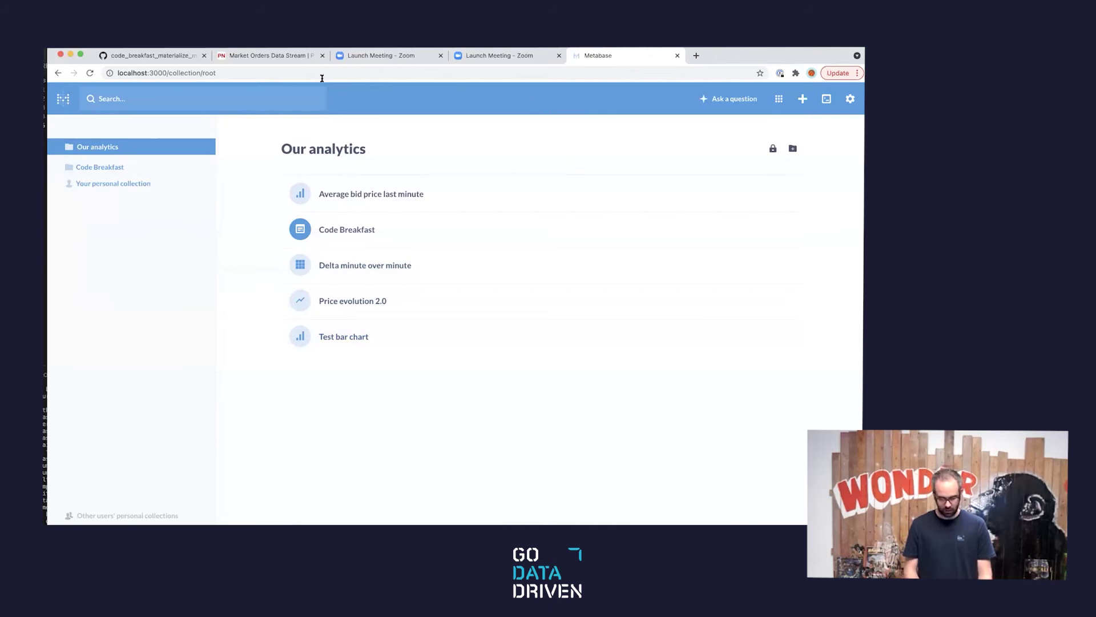
{"action": "left_click", "coordinate": [793, 148]}
{"action": "left_click", "coordinate": [402, 262]}
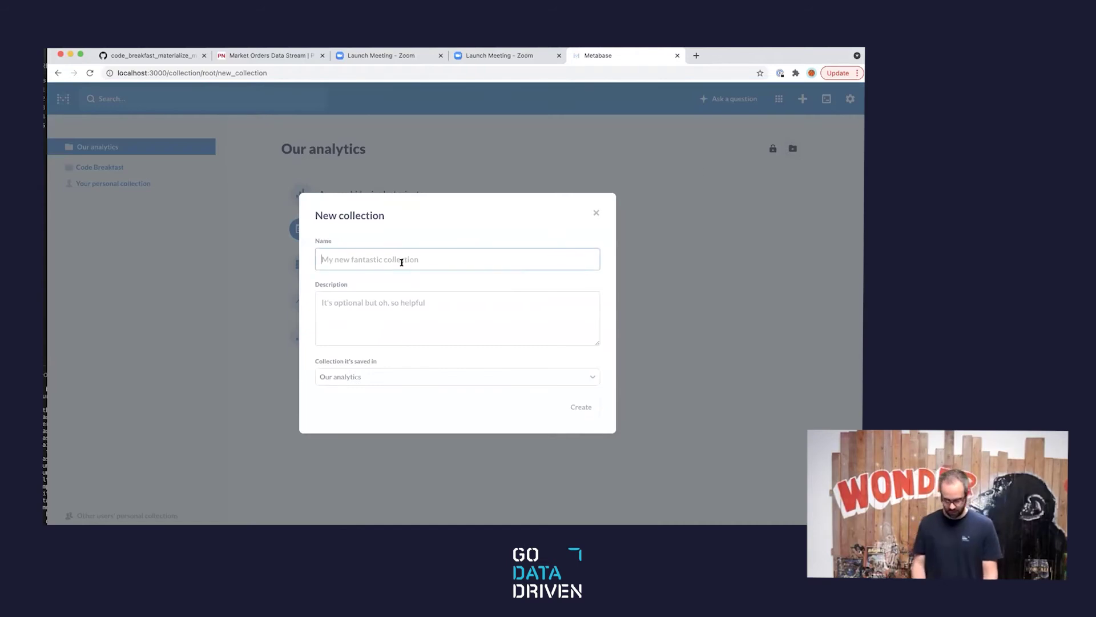
Create the 'Code Breakfast Live' collection, described 'A cool description', with Our analytics as parent.
{"action": "type", "text": "Code "}
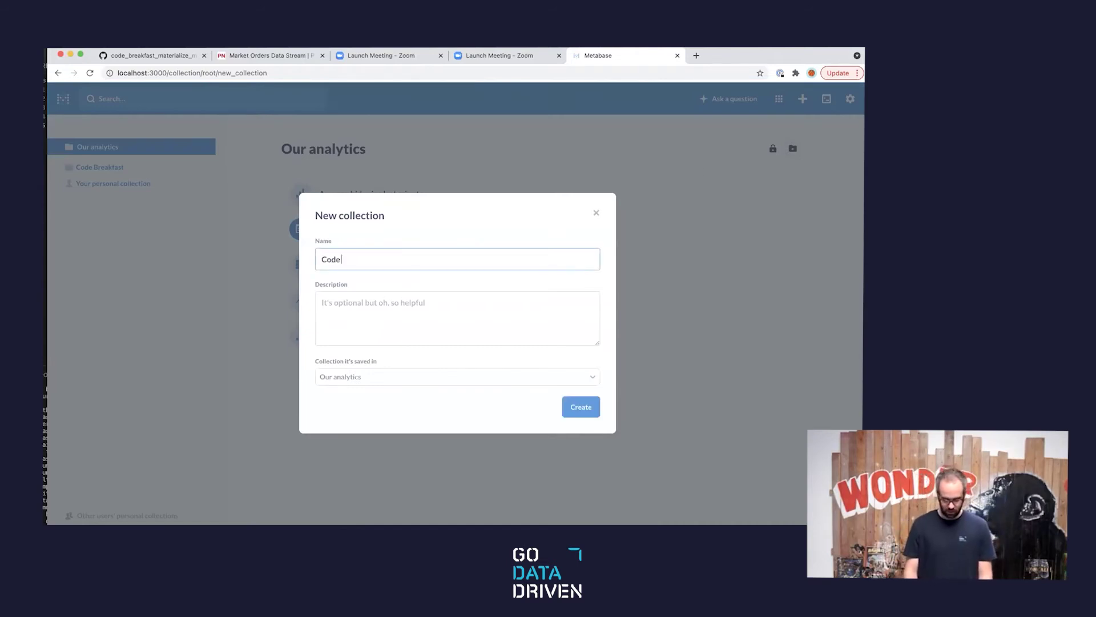
{"action": "type", "text": "B reareakgast"}
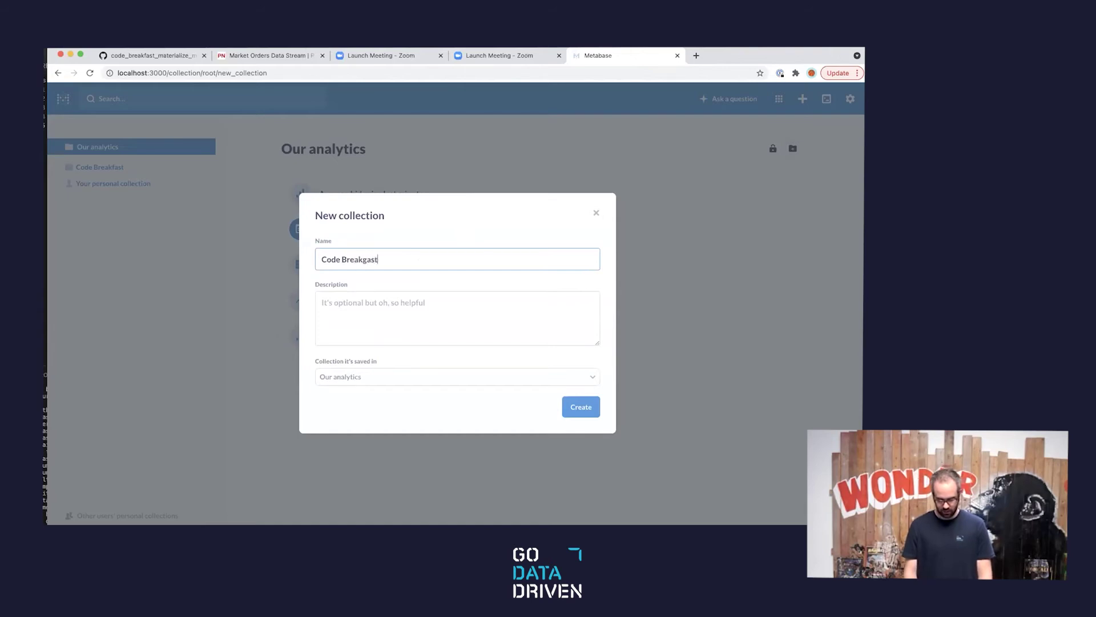
{"action": "key", "text": "BackSpace"}
{"action": "type", "text": "fast Live"}
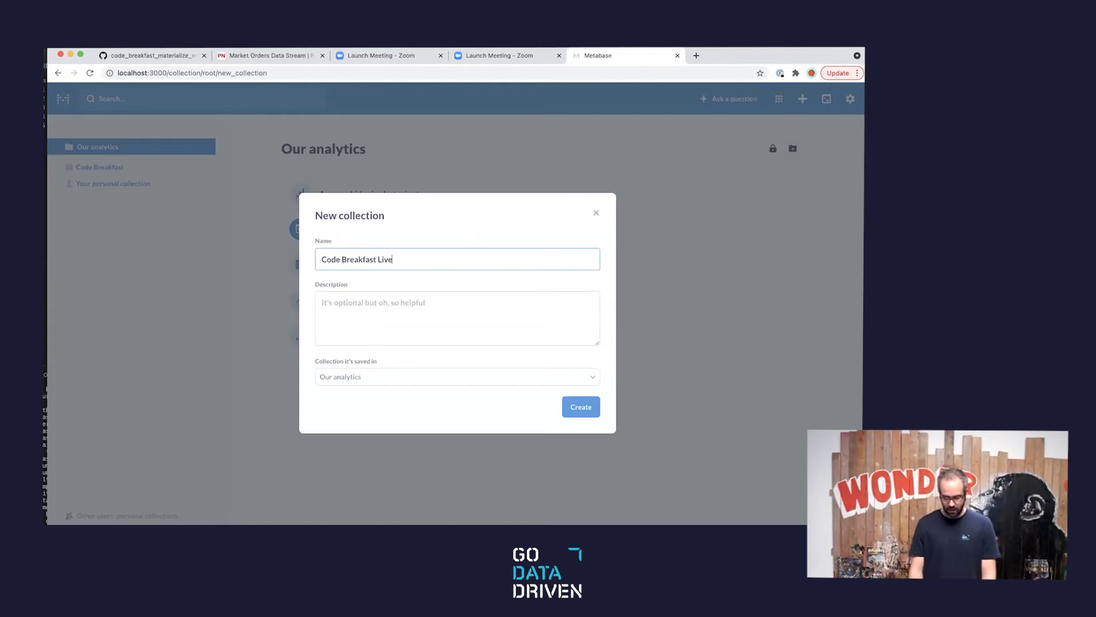
{"action": "left_click", "coordinate": [394, 308]}
{"action": "type", "text": "A co"}
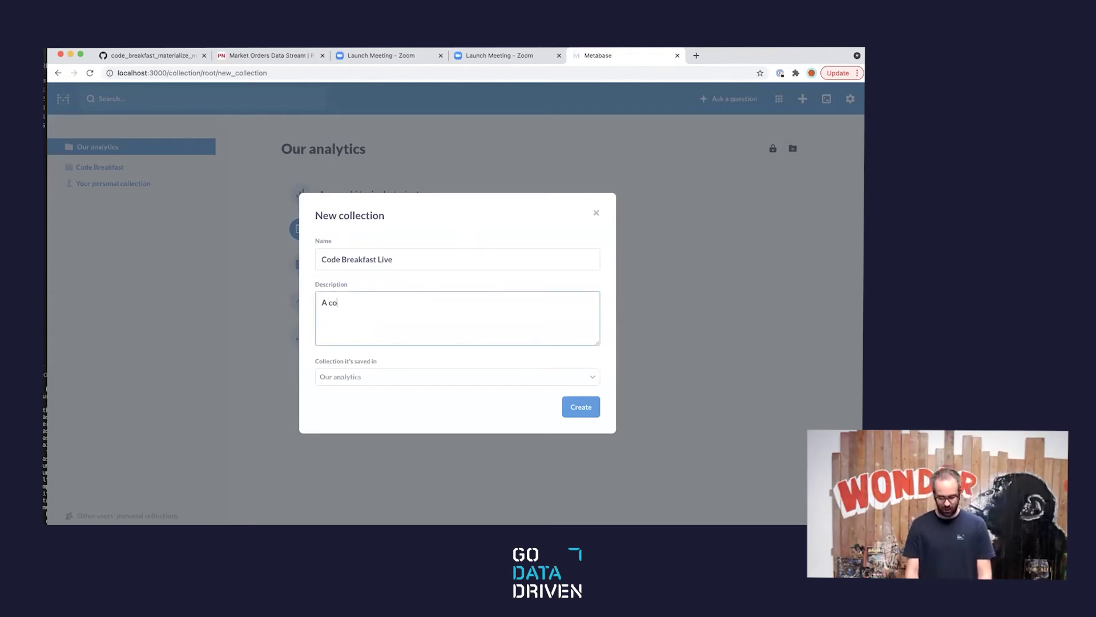
{"action": "type", "text": "ol description"}
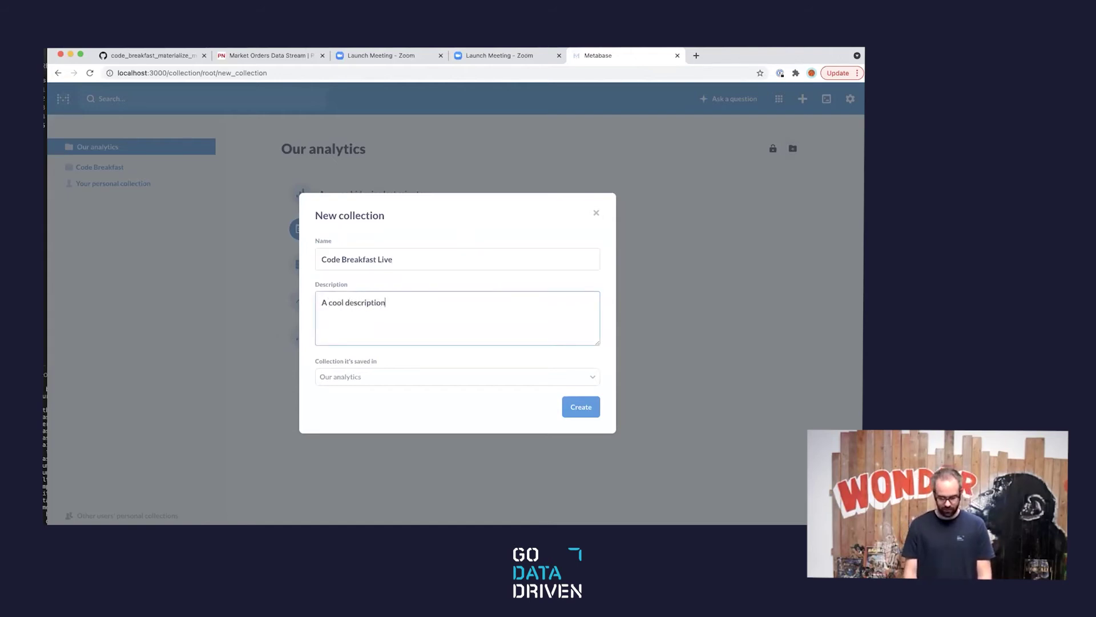
{"action": "left_click", "coordinate": [414, 379]}
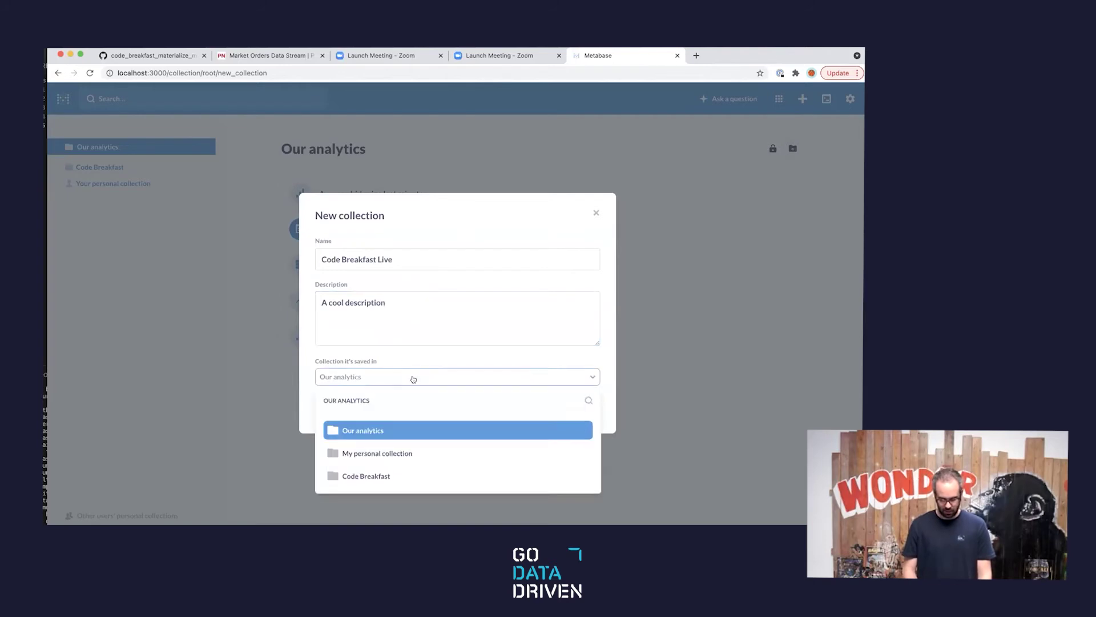
{"action": "left_click", "coordinate": [410, 437]}
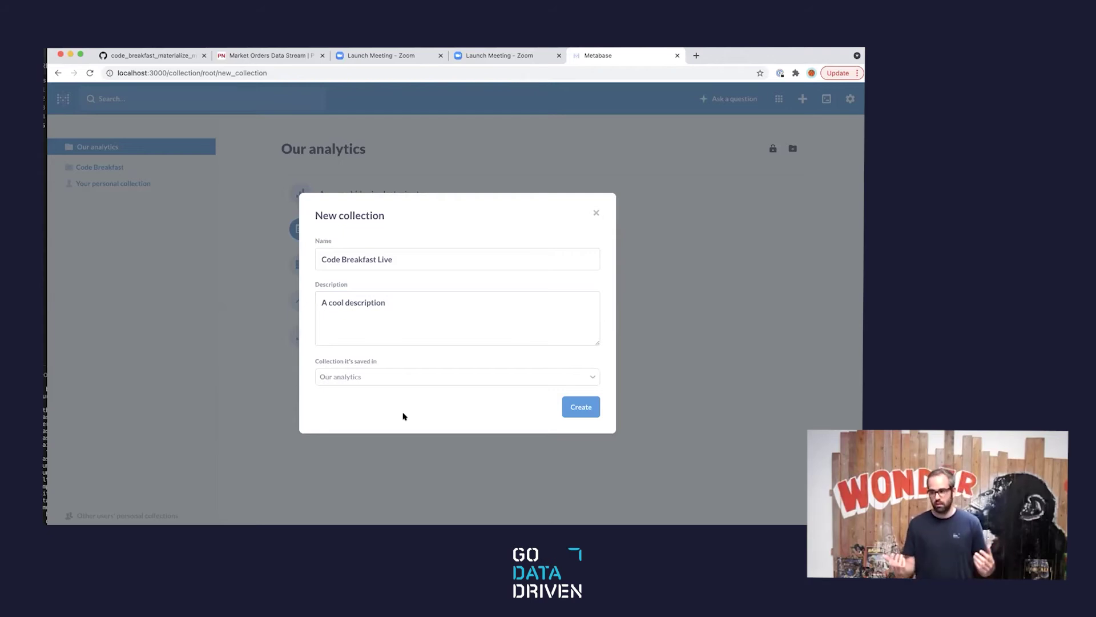
{"action": "left_click", "coordinate": [580, 409]}
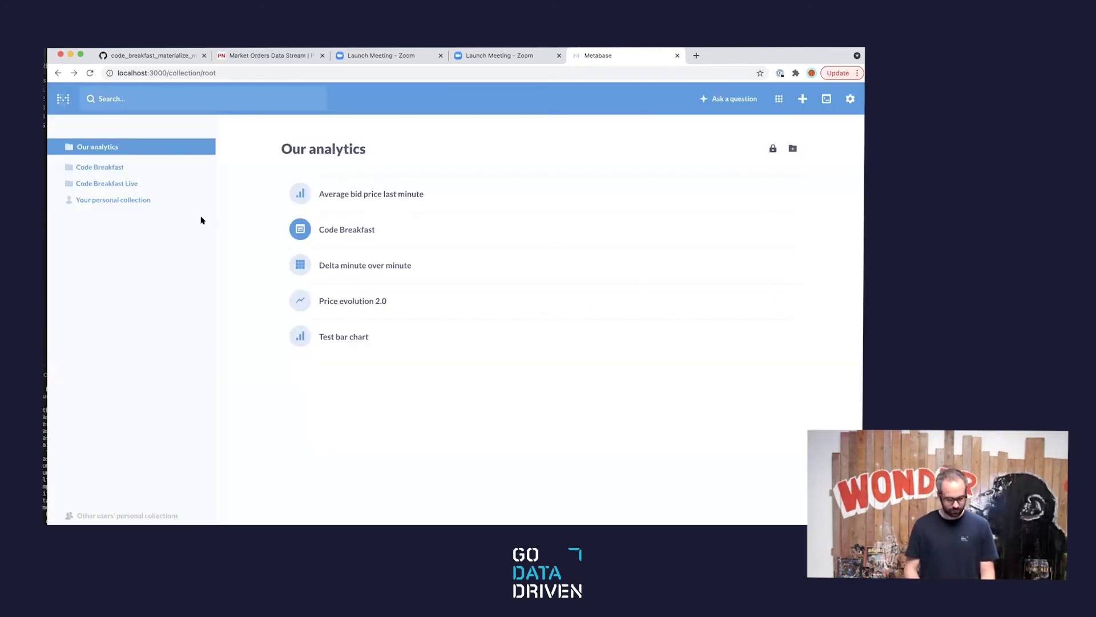
From Code Breakfast Live, start a native SQL question on the Materialize Code Breakfast database.
{"action": "left_click", "coordinate": [129, 183]}
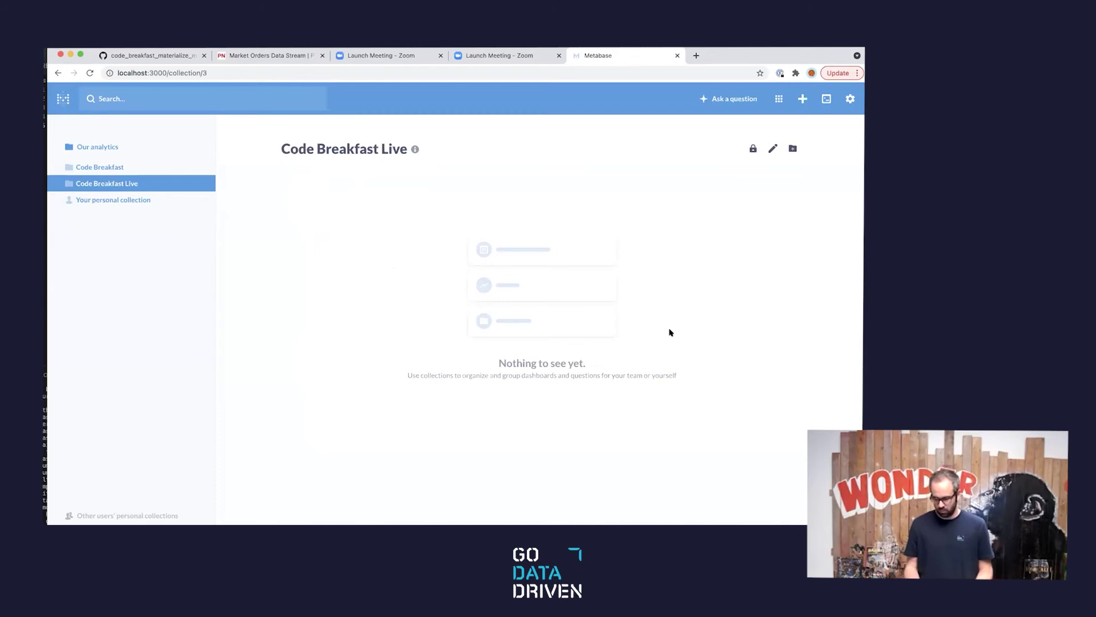
{"action": "left_click", "coordinate": [826, 107]}
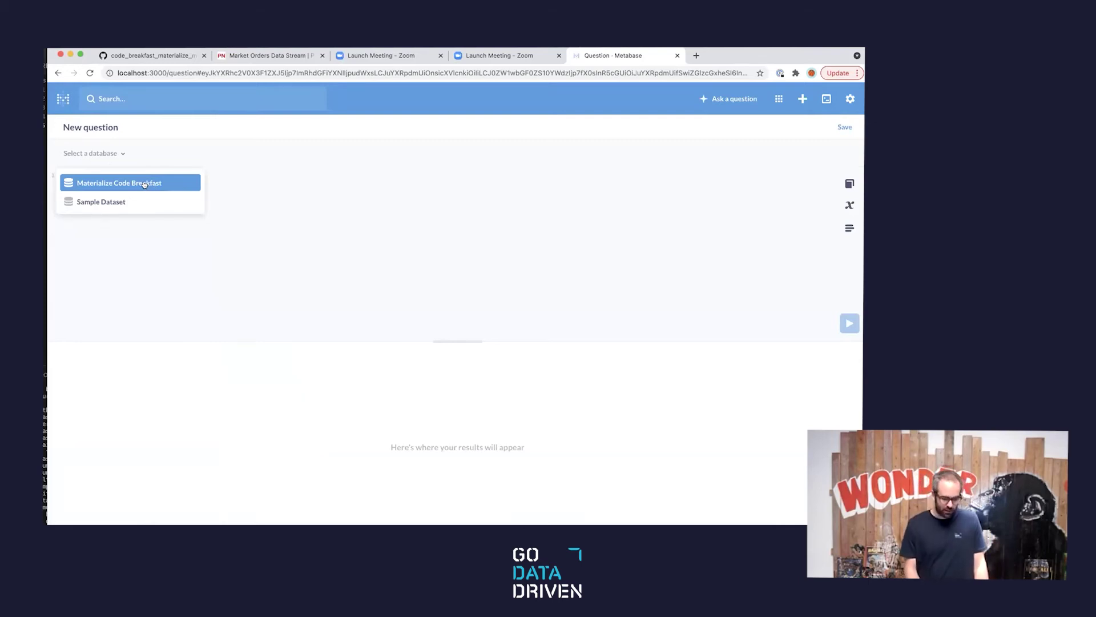
{"action": "left_click", "coordinate": [144, 183]}
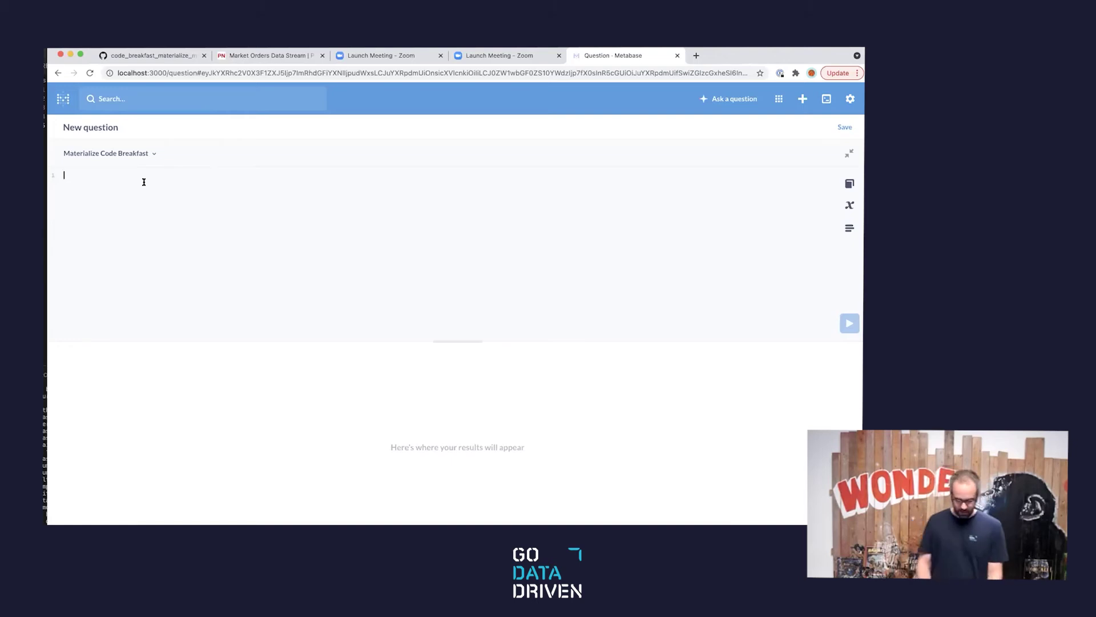
Copy the SELECT * FROM price_evolution query from the GitHub runbook.
{"action": "left_click", "coordinate": [155, 57]}
{"action": "scroll", "coordinate": [282, 291], "scroll_direction": "down", "scroll_amount": 2}
{"action": "scroll", "coordinate": [279, 294], "scroll_direction": "down", "scroll_amount": 10}
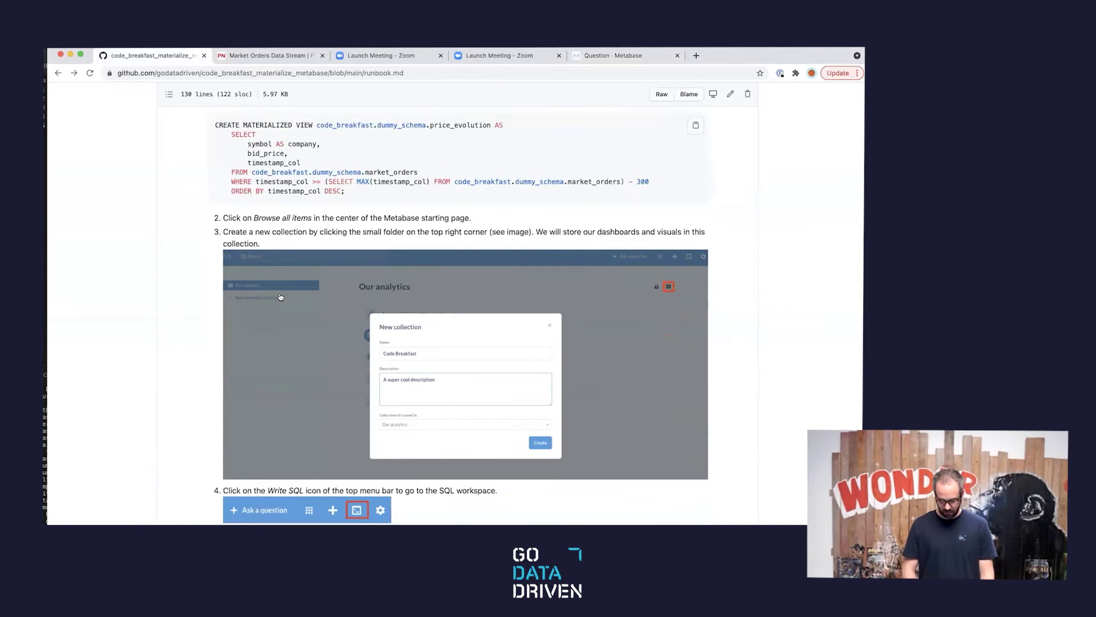
{"action": "left_click_drag", "start_coordinate": [413, 324], "coordinate": [217, 310]}
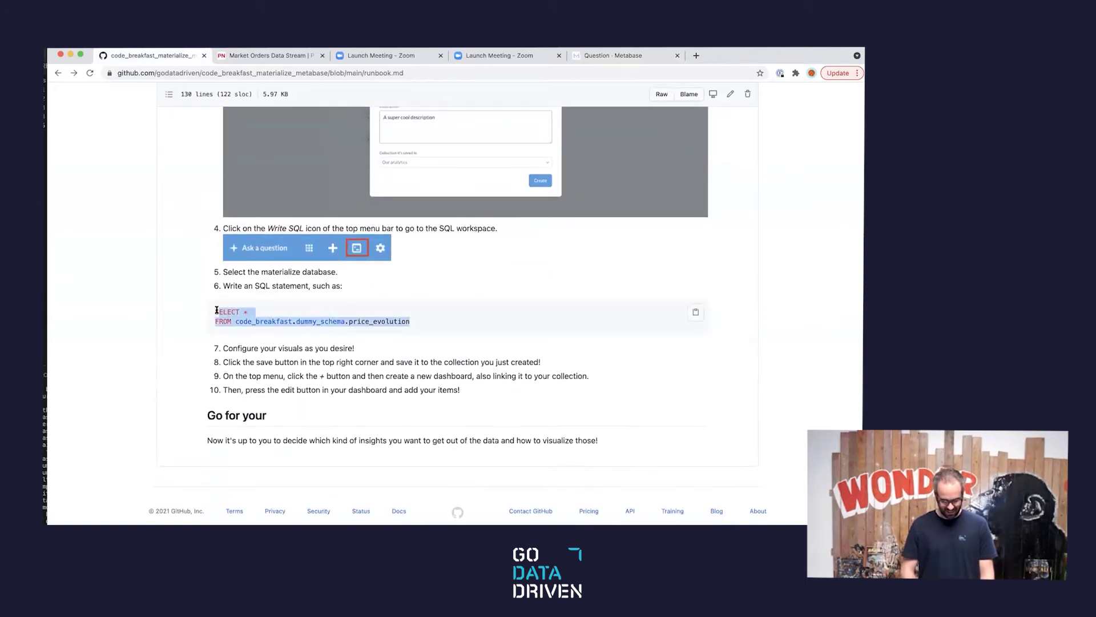
{"action": "triple_click", "coordinate": [216, 310]}
{"action": "left_click_drag", "start_coordinate": [424, 325], "coordinate": [213, 306]}
{"action": "key", "text": "super+c"}
Paste and run the price_evolution query in Metabase, enlarging the results area.
{"action": "left_click", "coordinate": [623, 56]}
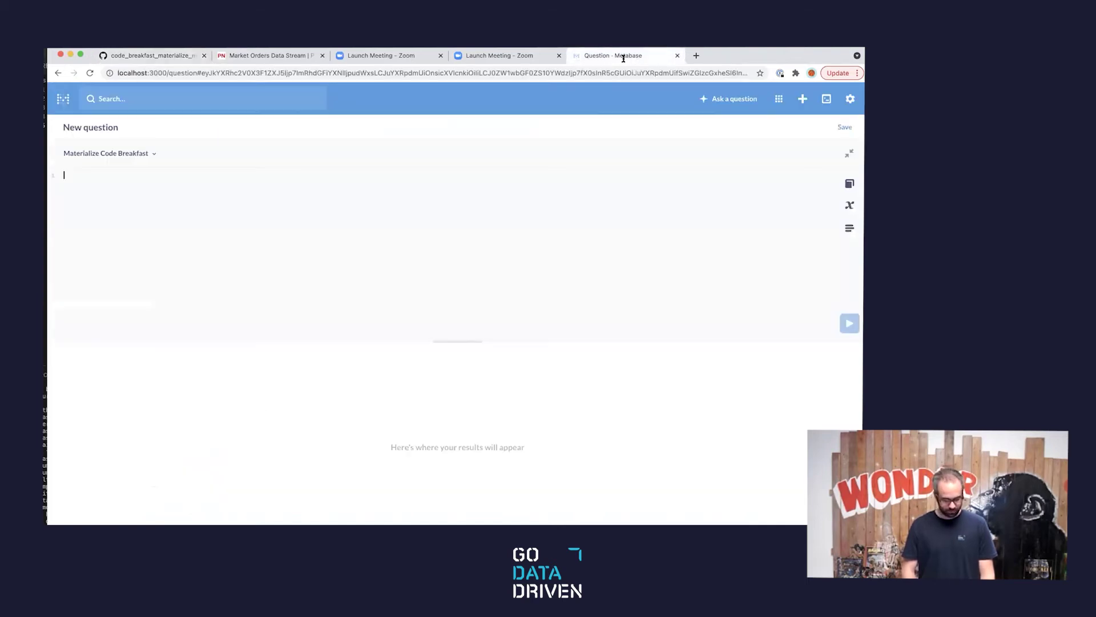
{"action": "key", "text": "super+v"}
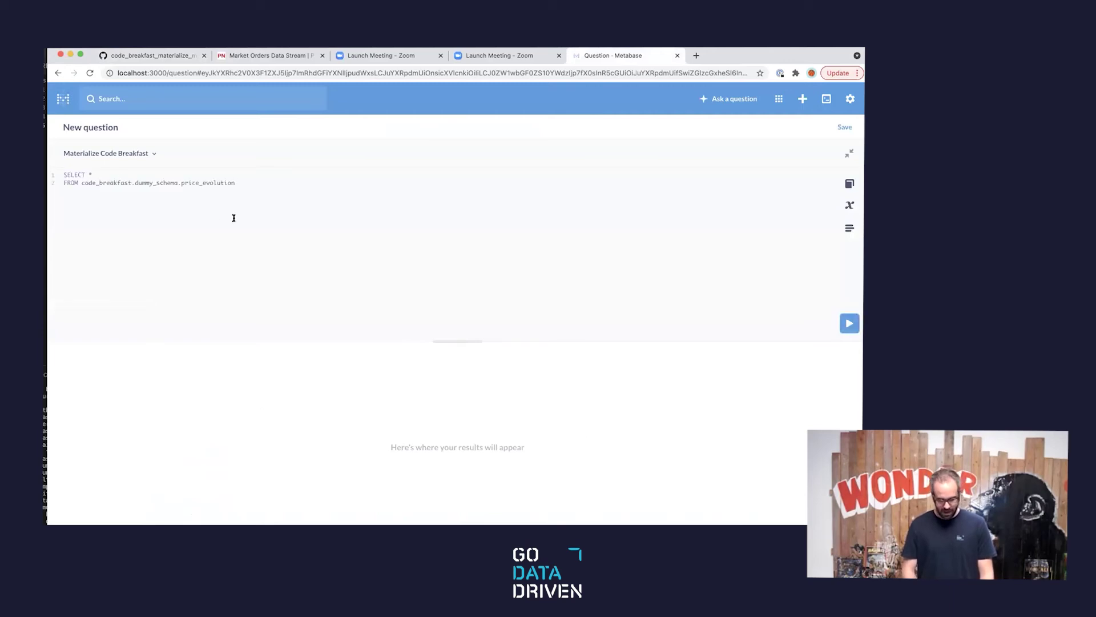
{"action": "left_click", "coordinate": [849, 324]}
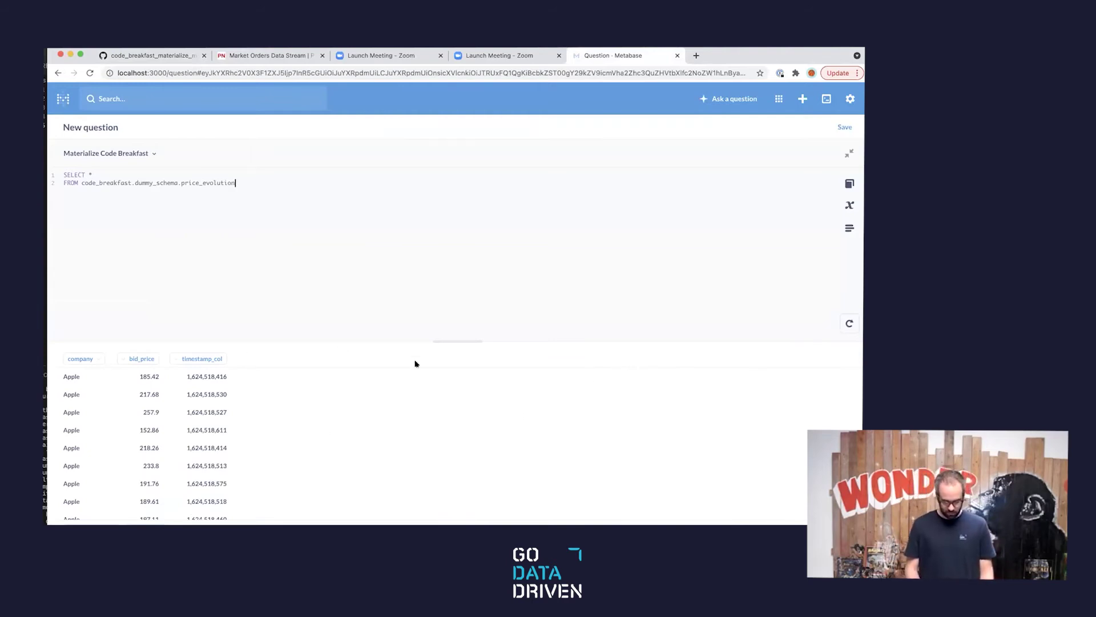
{"action": "left_click_drag", "start_coordinate": [460, 345], "coordinate": [460, 276]}
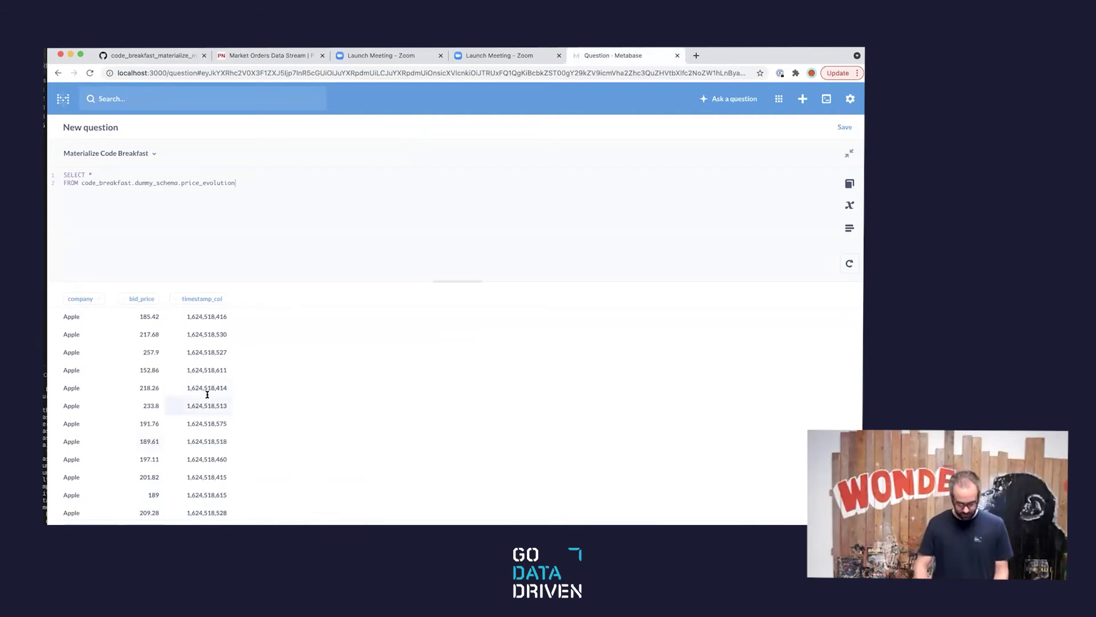
{"action": "scroll", "coordinate": [124, 489], "scroll_direction": "down", "scroll_amount": 2}
{"action": "scroll", "coordinate": [125, 488], "scroll_direction": "up", "scroll_amount": 2}
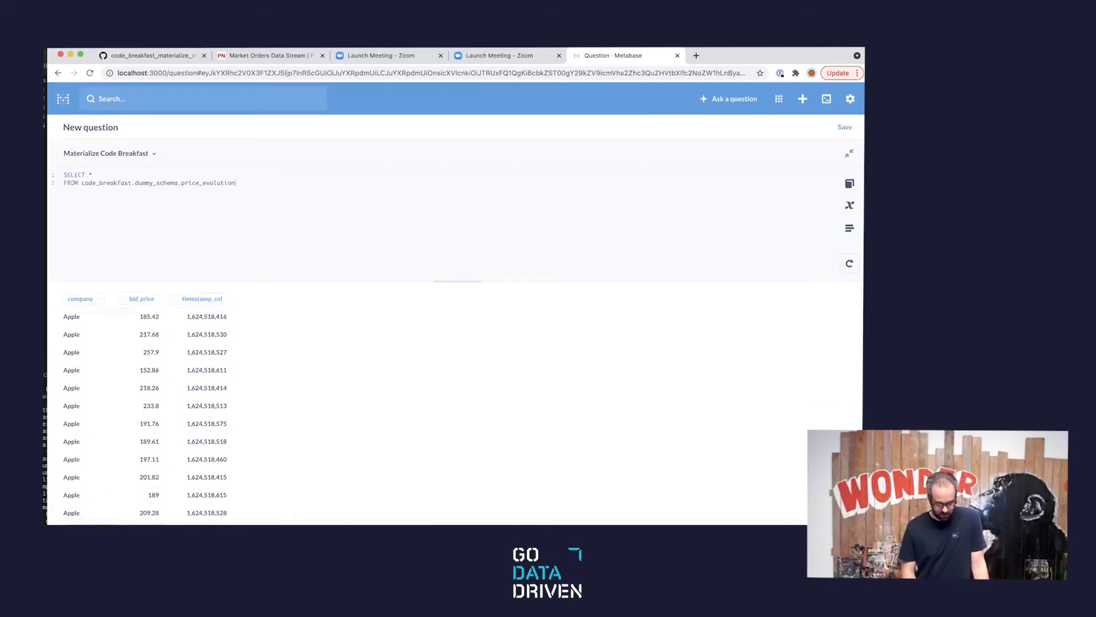
{"action": "left_click", "coordinate": [91, 521]}
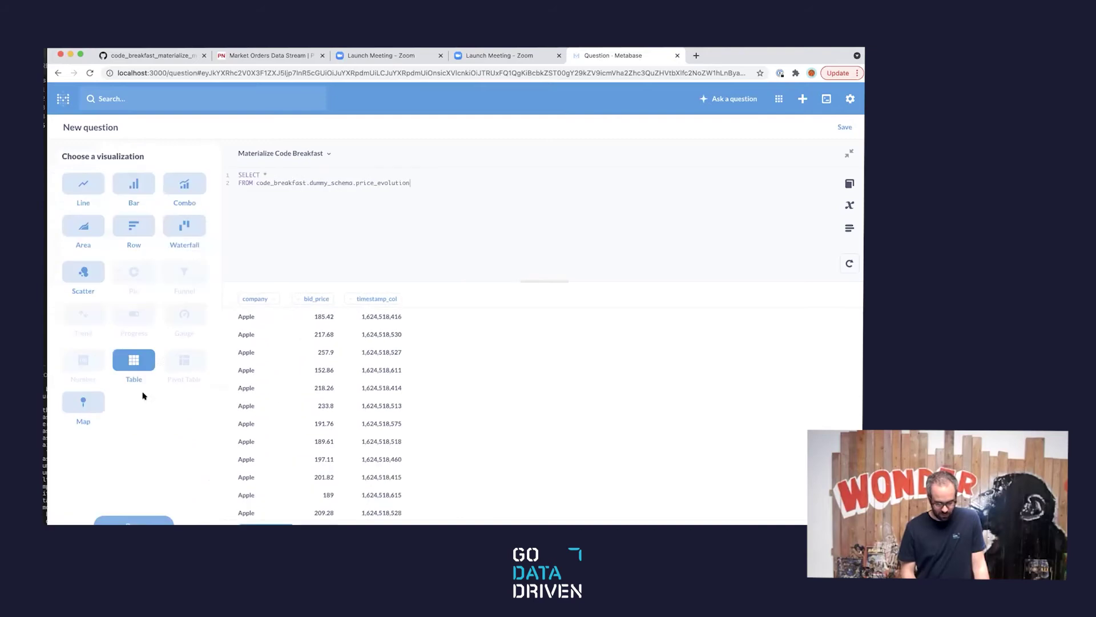
Show the results as a line chart of bid_price over timestamp_col, broken out by company.
{"action": "left_click", "coordinate": [90, 184]}
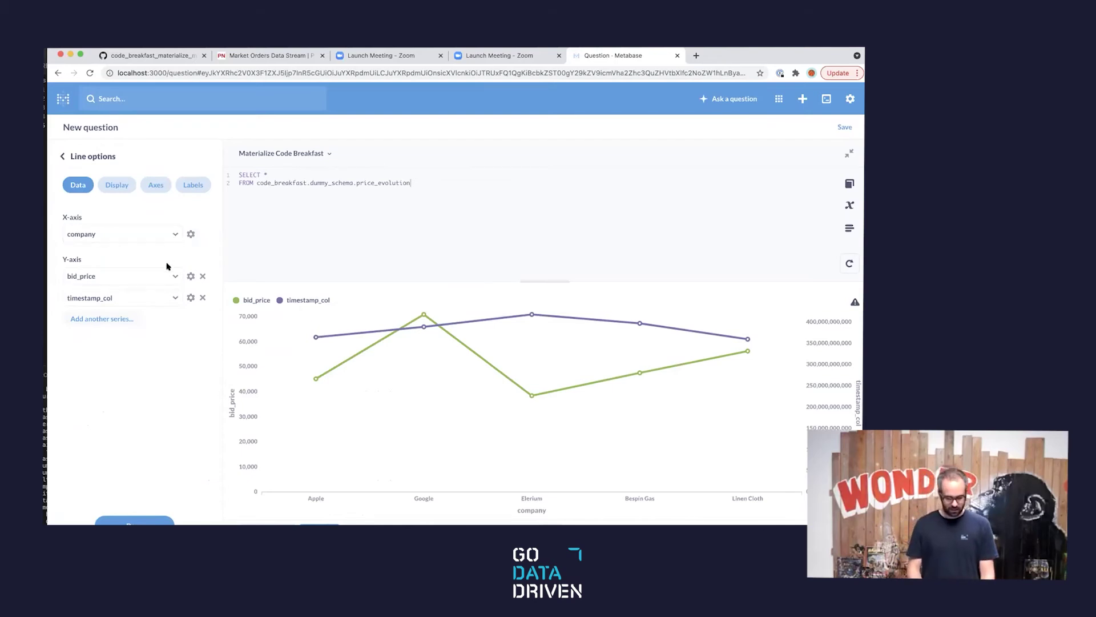
{"action": "left_click", "coordinate": [203, 298]}
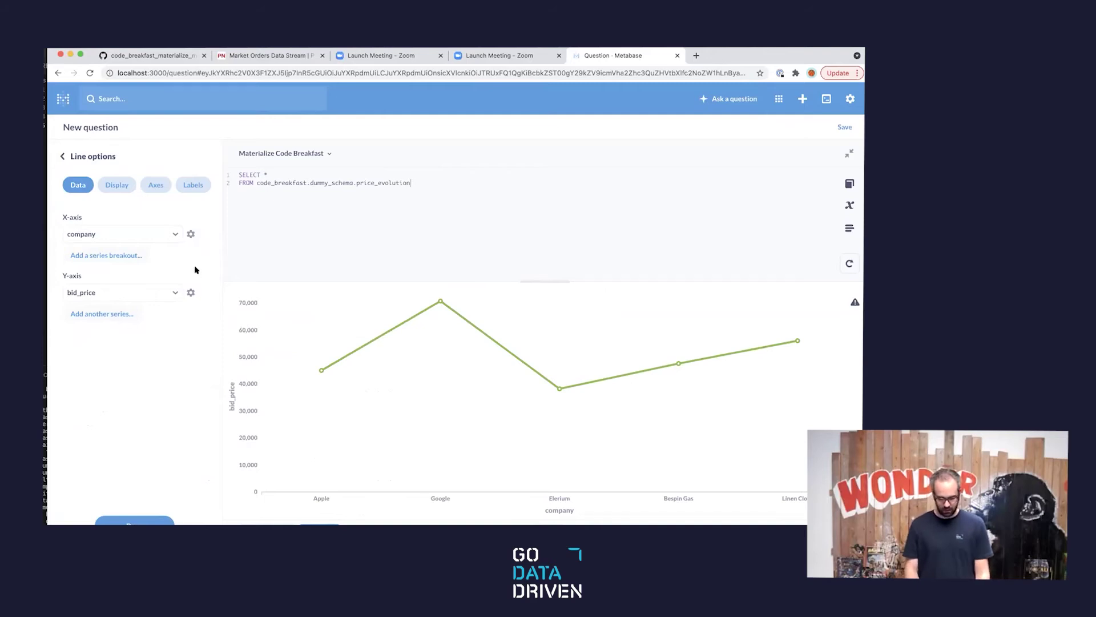
{"action": "left_click", "coordinate": [174, 236]}
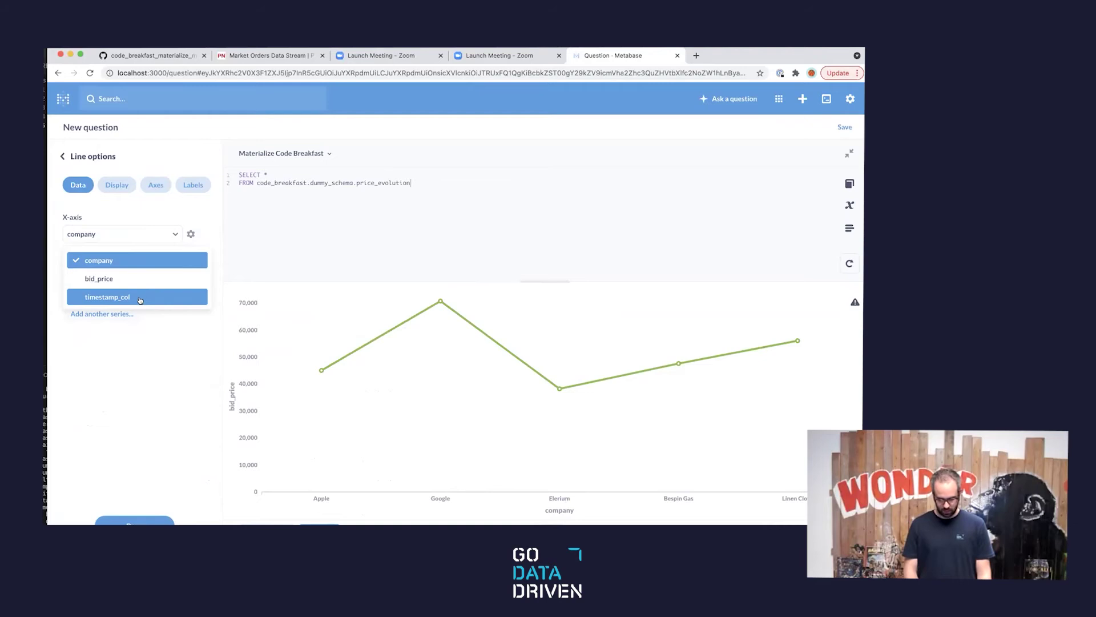
{"action": "left_click", "coordinate": [139, 299]}
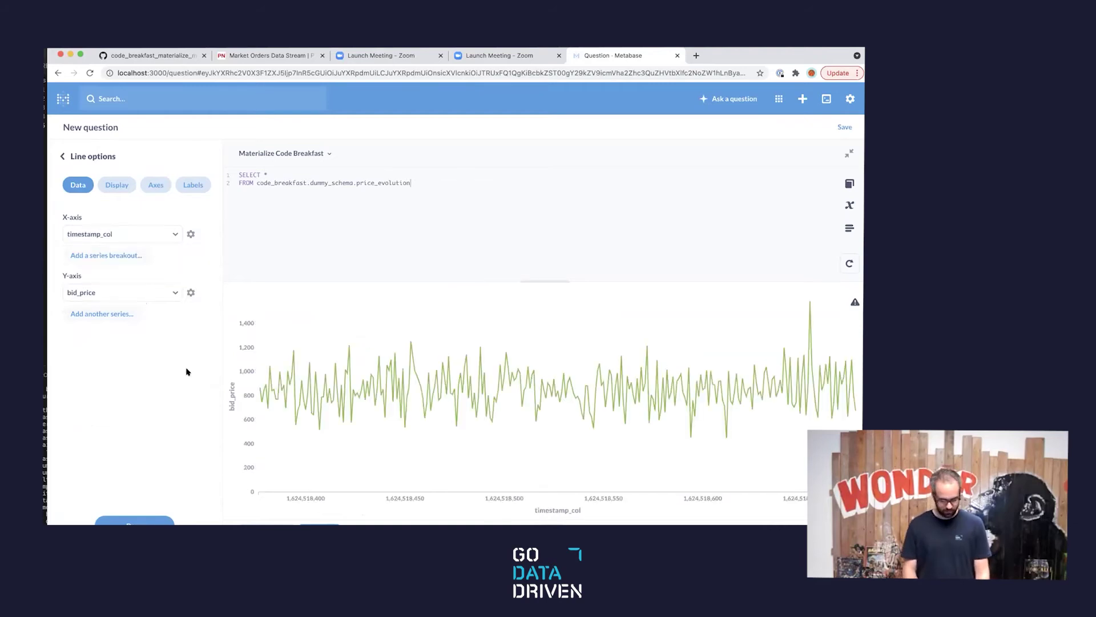
{"action": "left_click", "coordinate": [129, 261]}
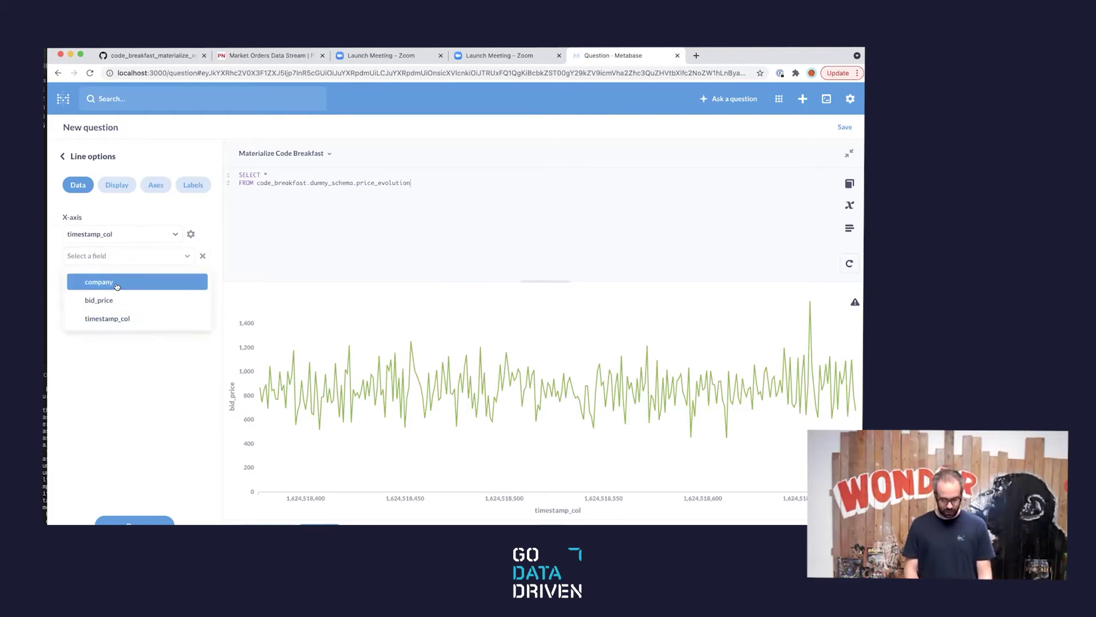
{"action": "left_click", "coordinate": [117, 284]}
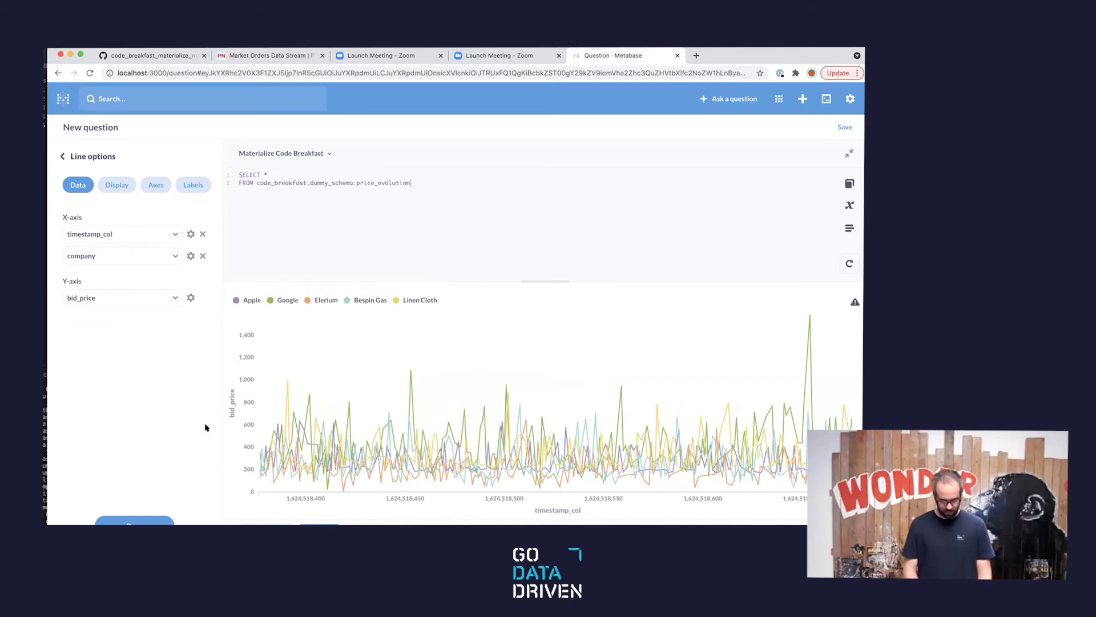
{"action": "left_click", "coordinate": [130, 522]}
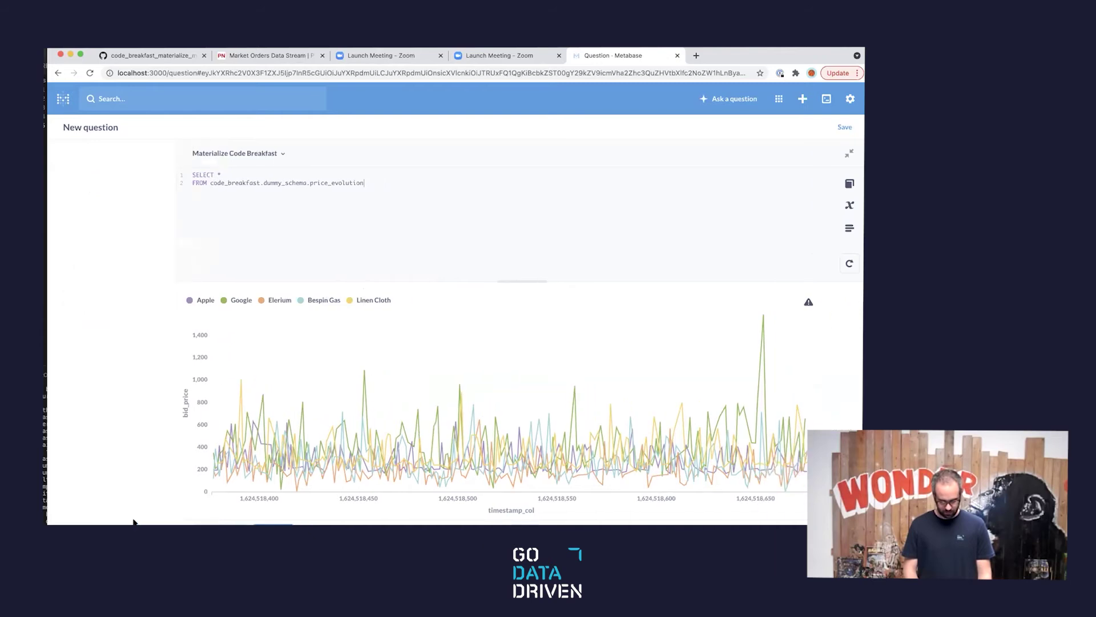
Save the chart as 'Price over the last 5 minutes', described 'cool time series graph', in Code Breakfast Live.
{"action": "left_click", "coordinate": [844, 128]}
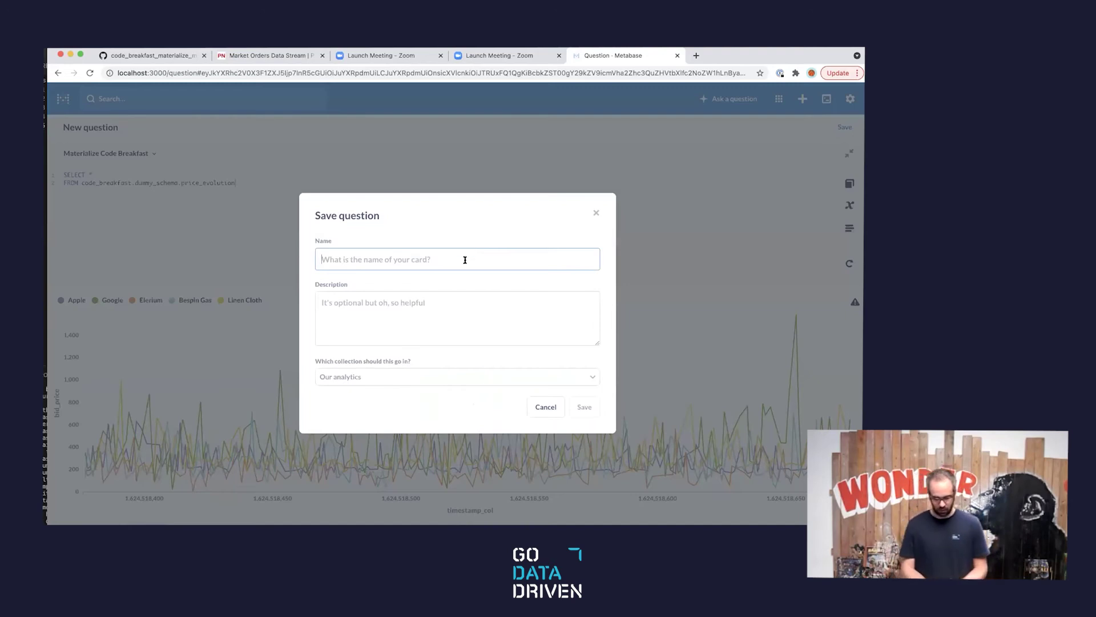
{"action": "type", "text": "Pric"}
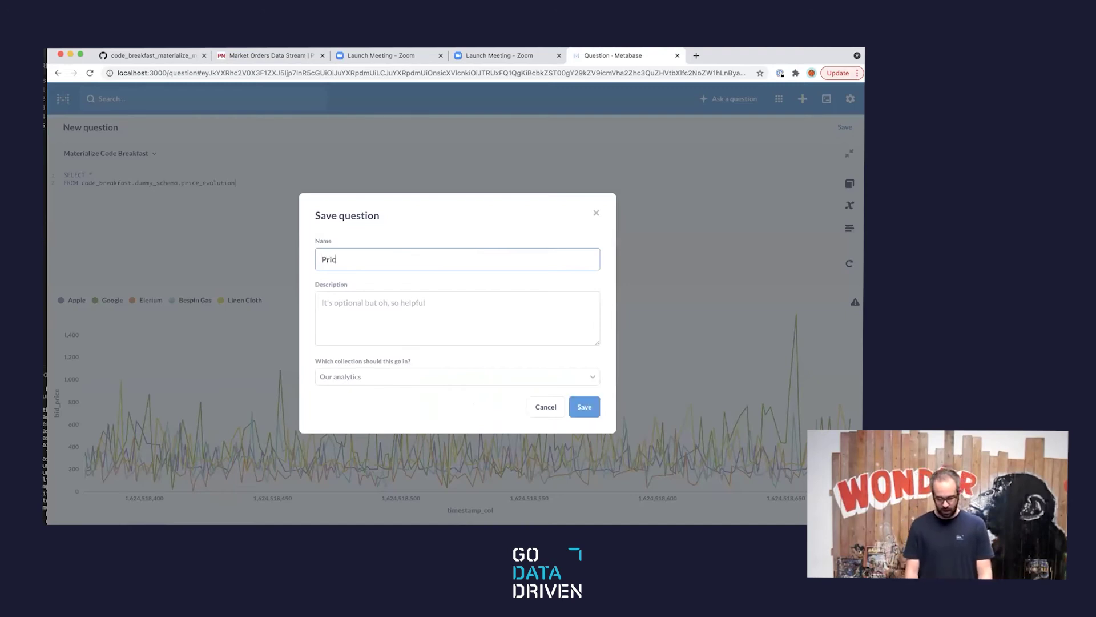
{"action": "type", "text": "e ov"}
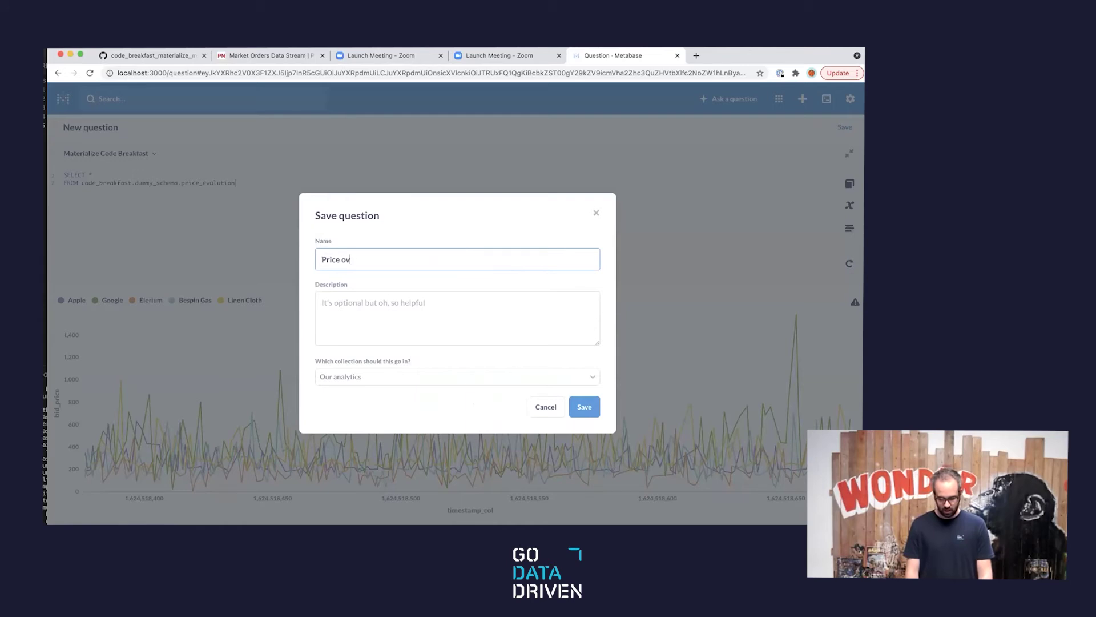
{"action": "type", "text": "er the las 5"}
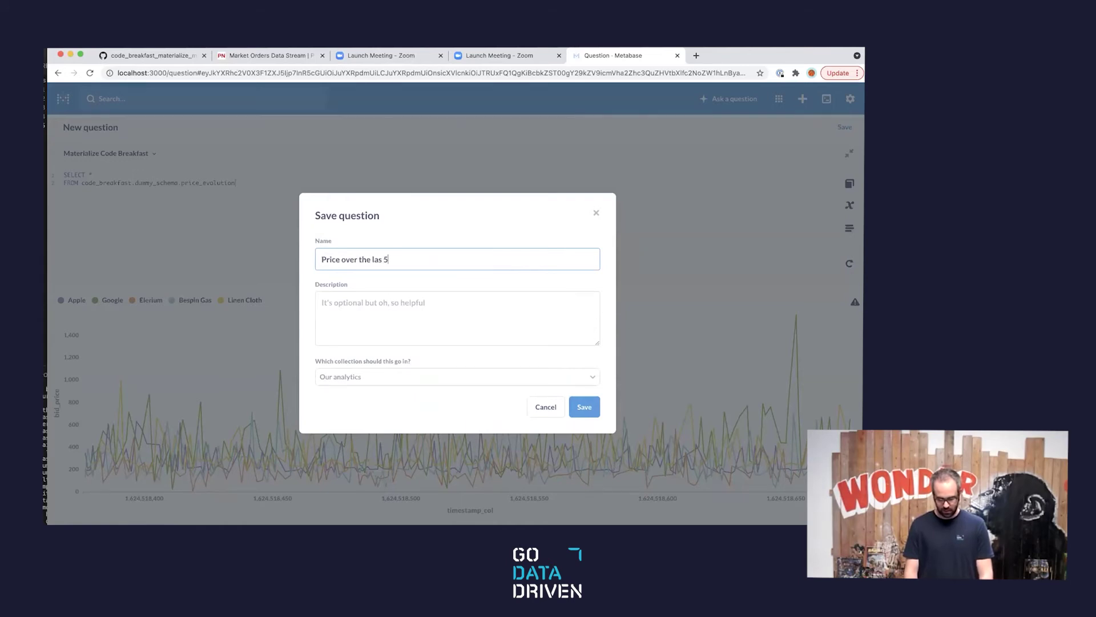
{"action": "type", "text": " minutes"}
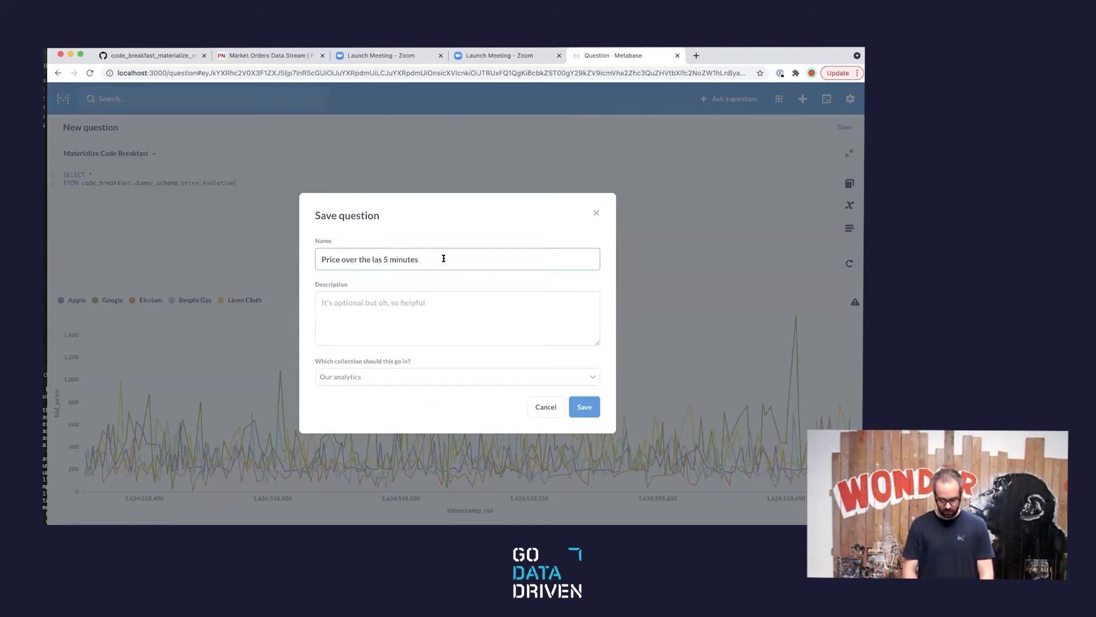
{"action": "left_click", "coordinate": [380, 260]}
{"action": "type", "text": "t"}
{"action": "left_click", "coordinate": [414, 306]}
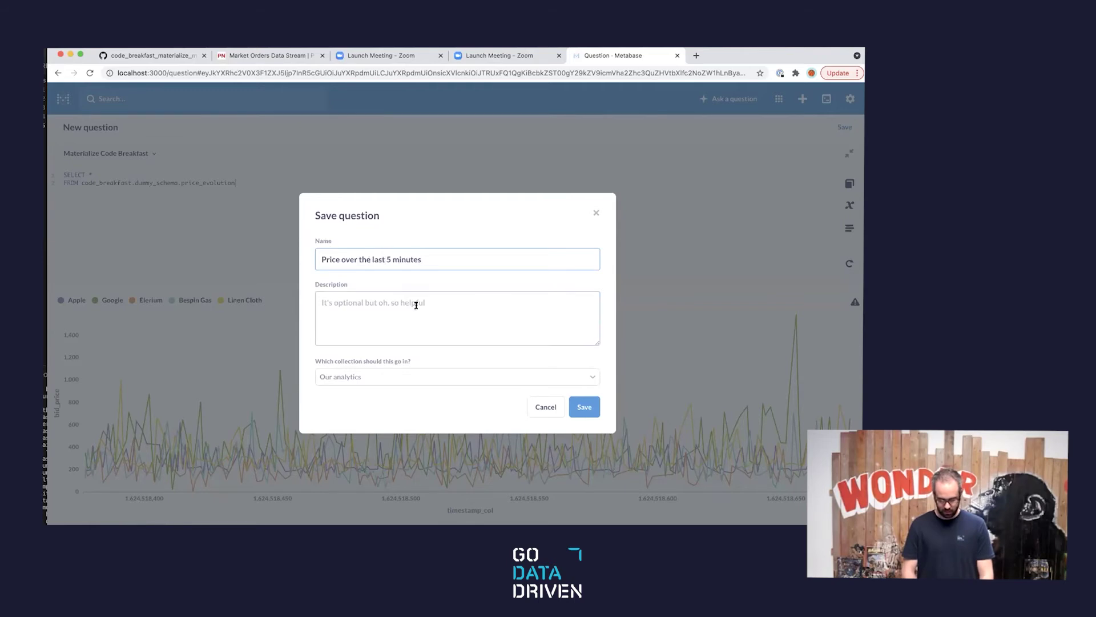
{"action": "type", "text": "cool time se"}
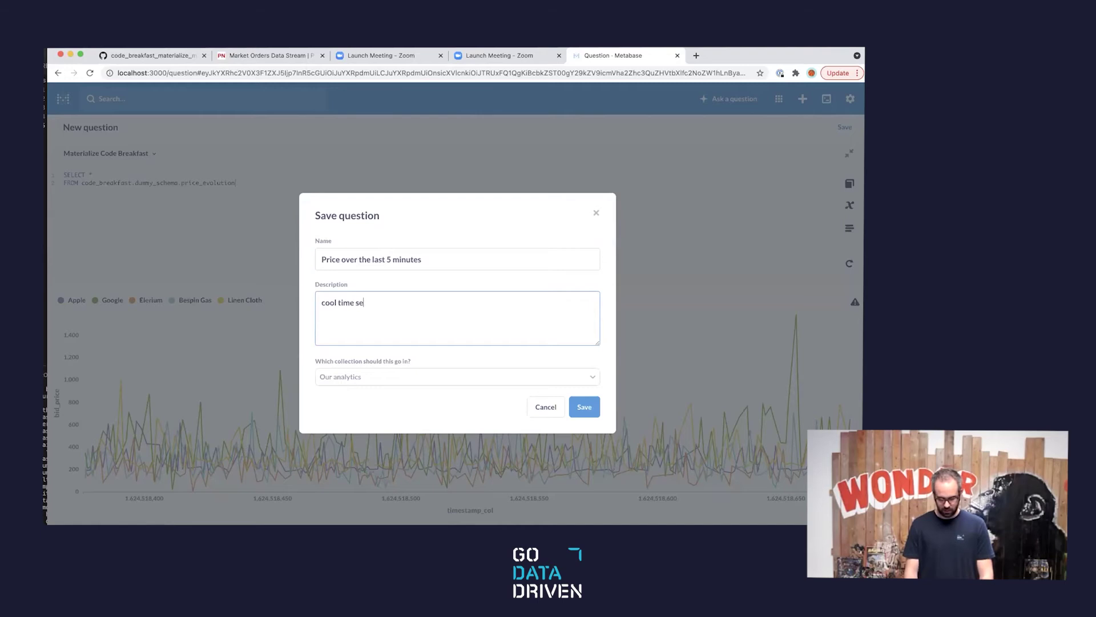
{"action": "type", "text": "ries graph"}
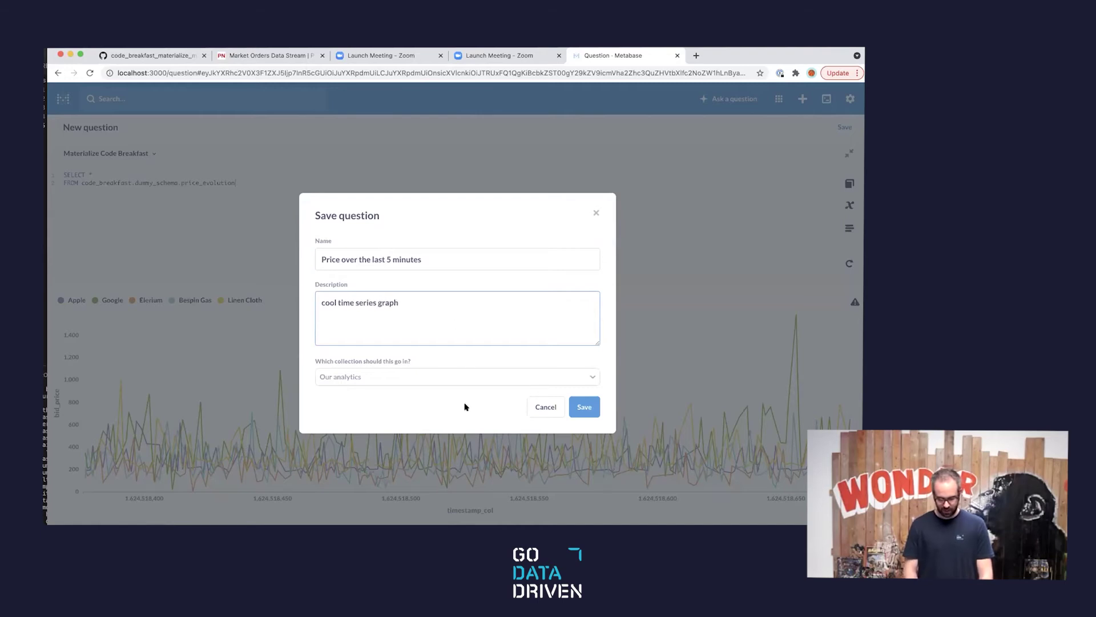
{"action": "left_click", "coordinate": [461, 386]}
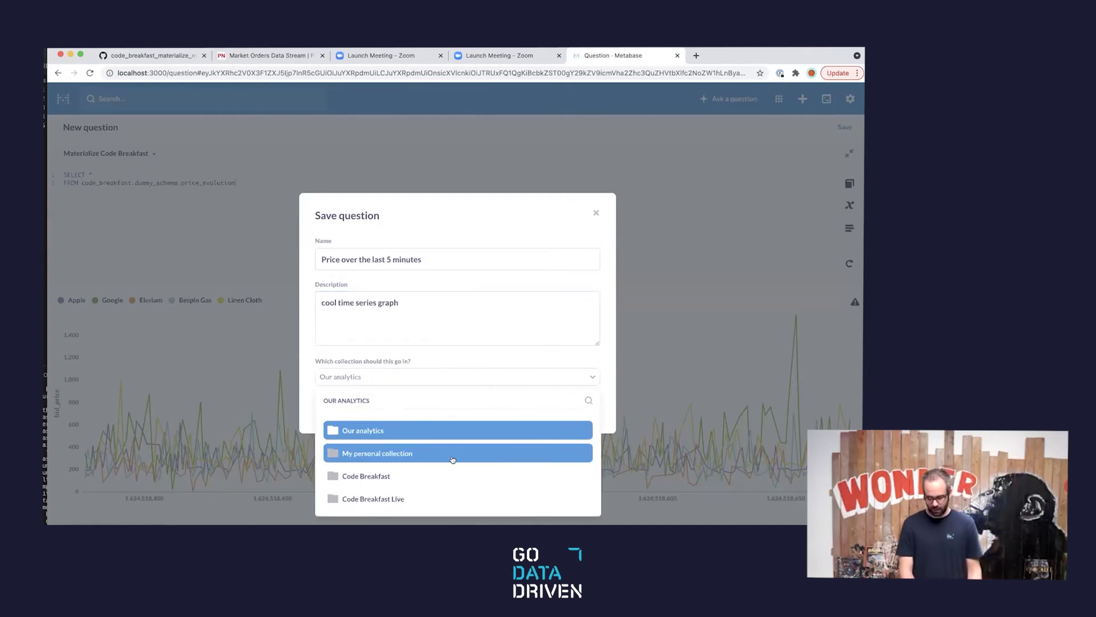
{"action": "left_click", "coordinate": [427, 499]}
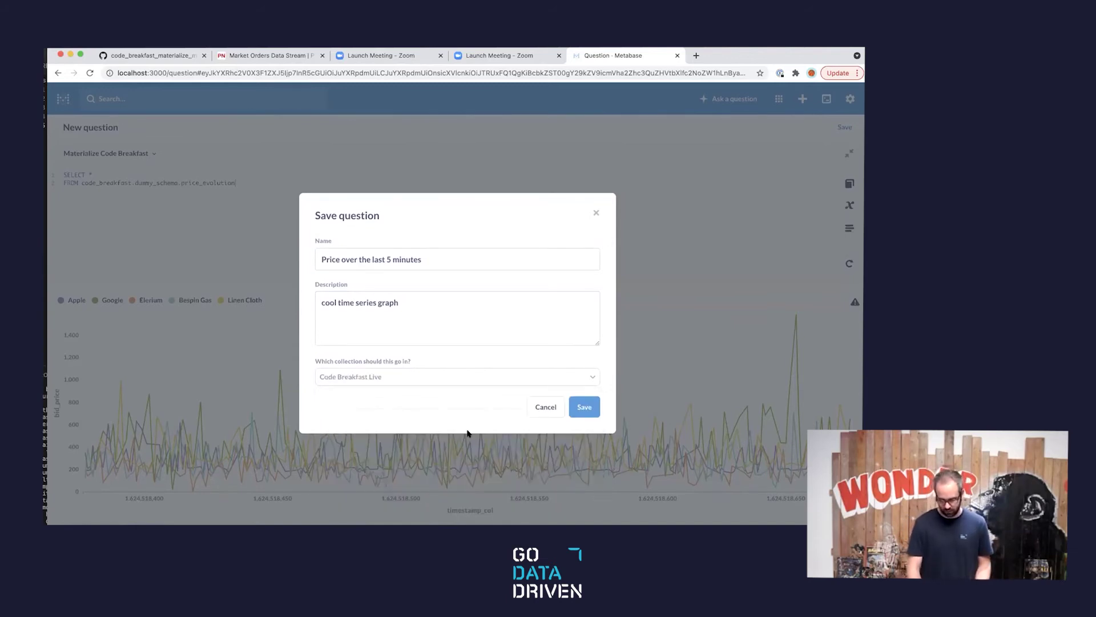
{"action": "left_click", "coordinate": [582, 407]}
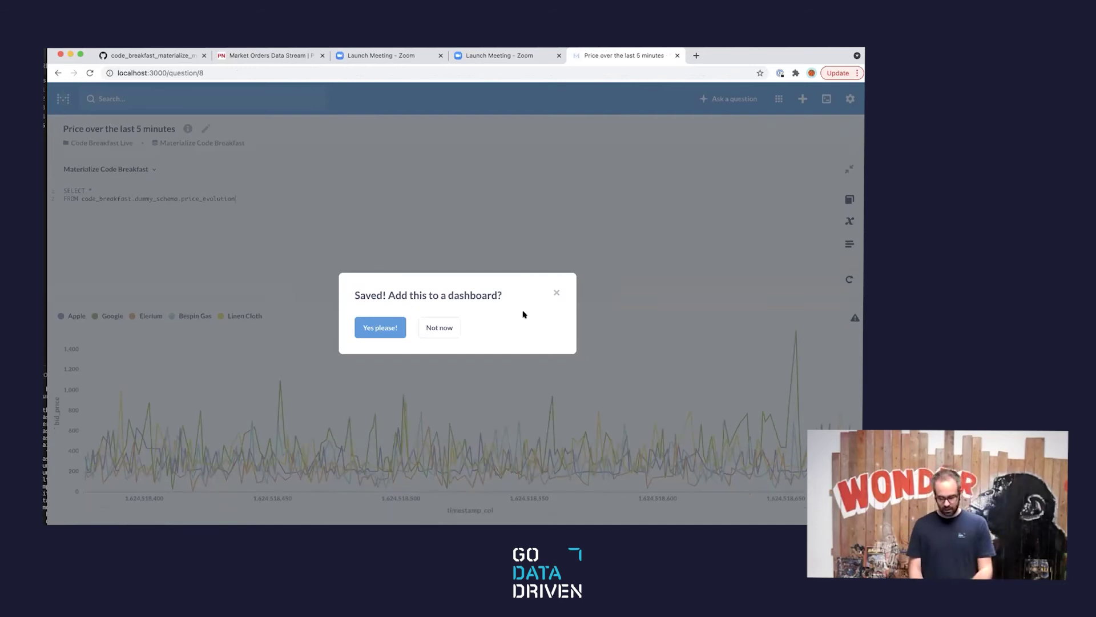
{"action": "left_click", "coordinate": [443, 331]}
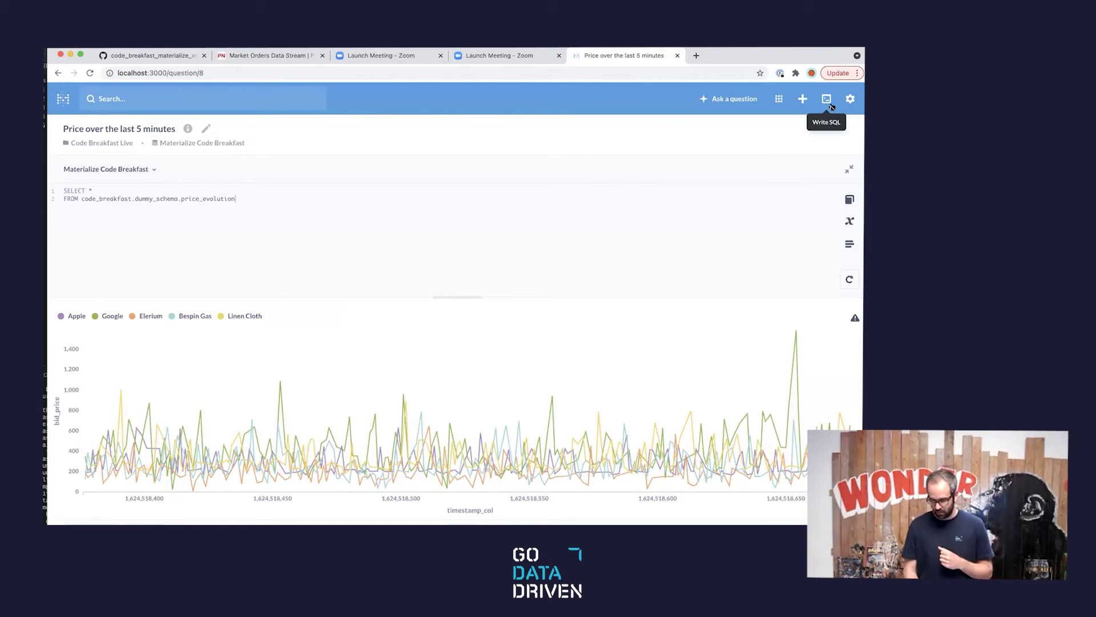
{"action": "left_click", "coordinate": [803, 98]}
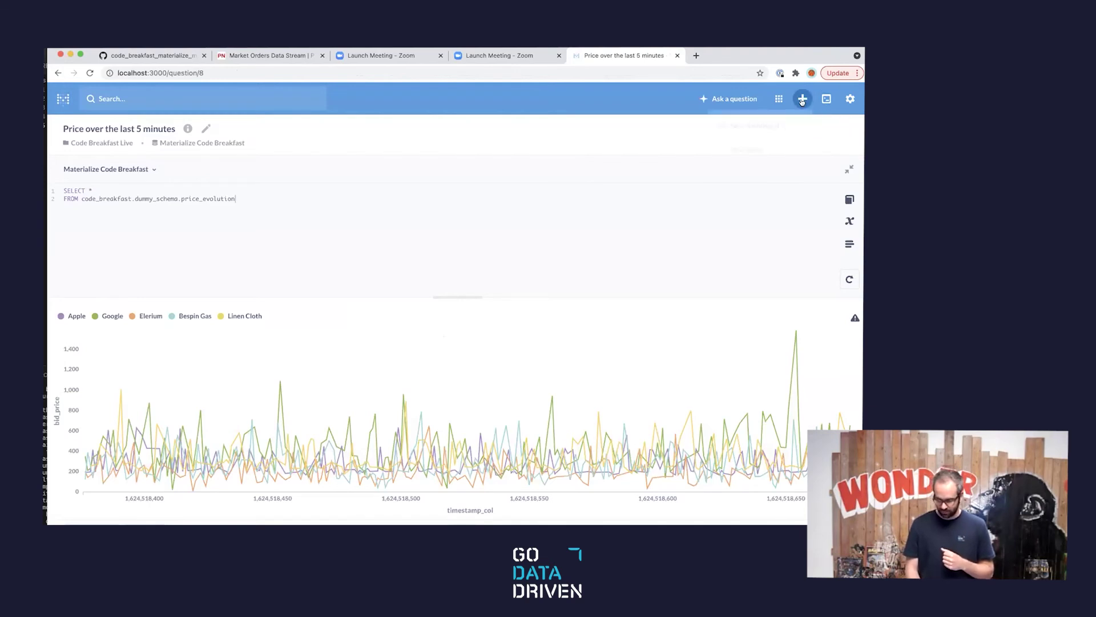
Start a new dashboard and name it 'Code breakfast live dashboard'.
{"action": "left_click", "coordinate": [773, 137]}
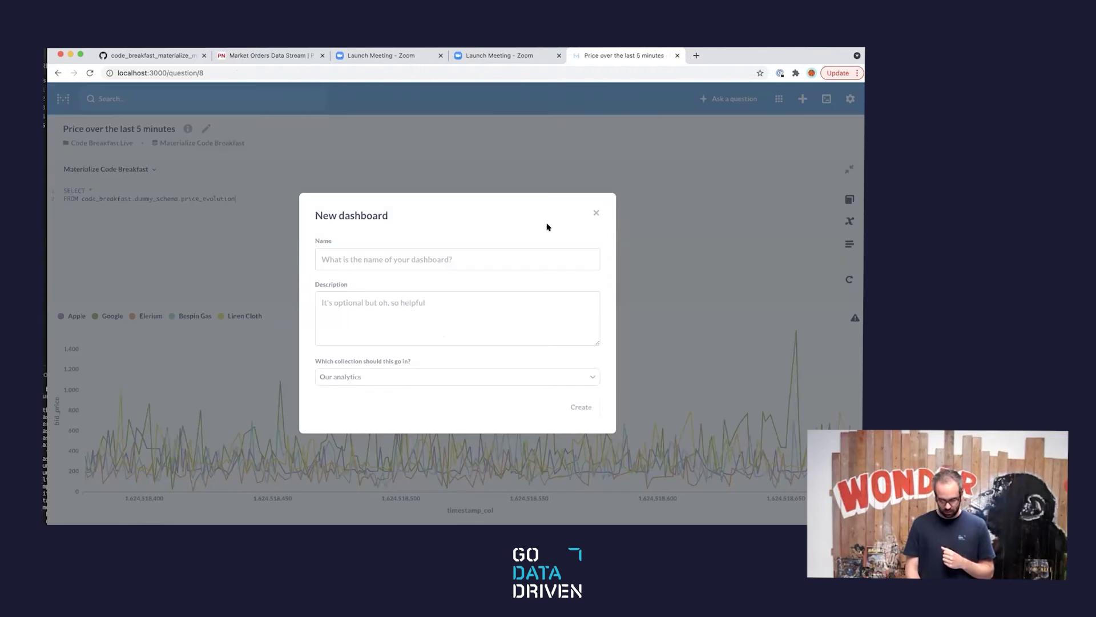
{"action": "left_click", "coordinate": [467, 260]}
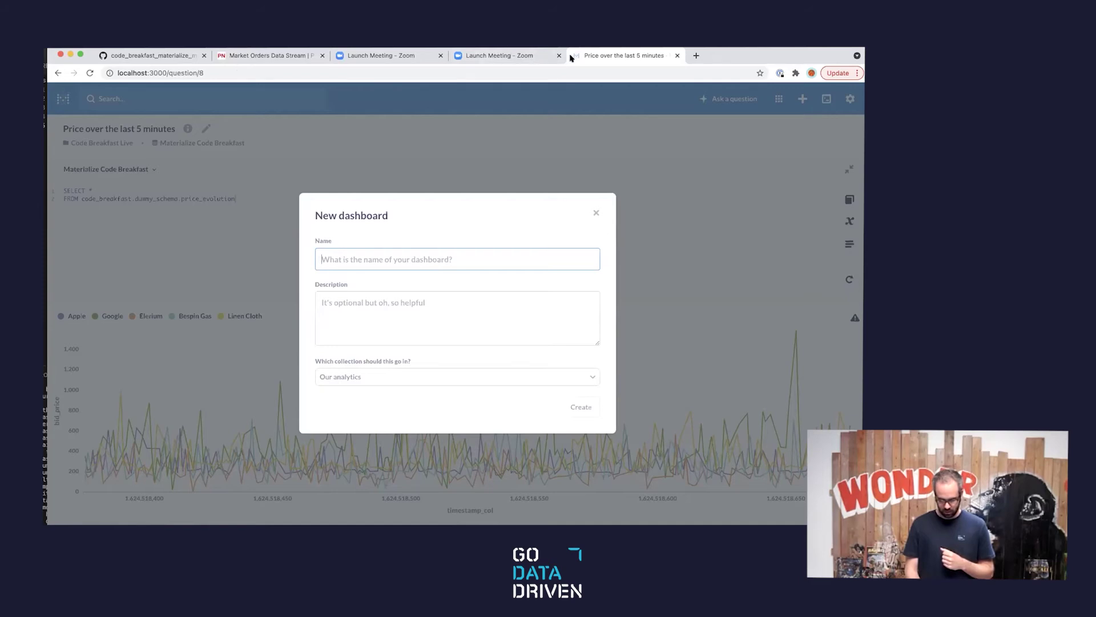
{"action": "left_click", "coordinate": [509, 166]}
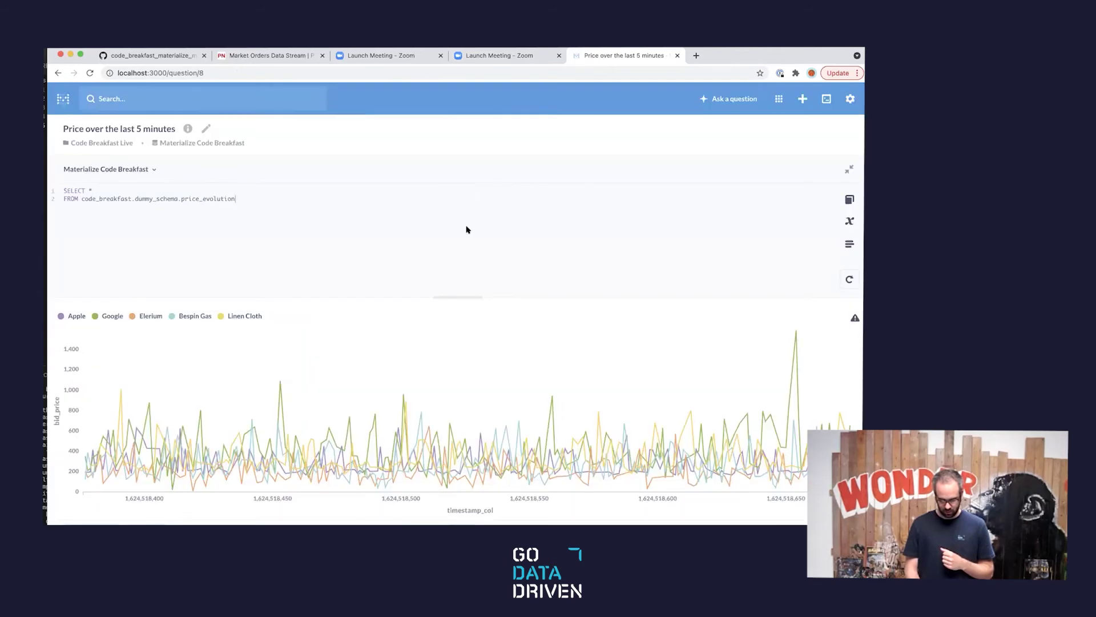
{"action": "left_click", "coordinate": [801, 104]}
{"action": "left_click", "coordinate": [773, 131]}
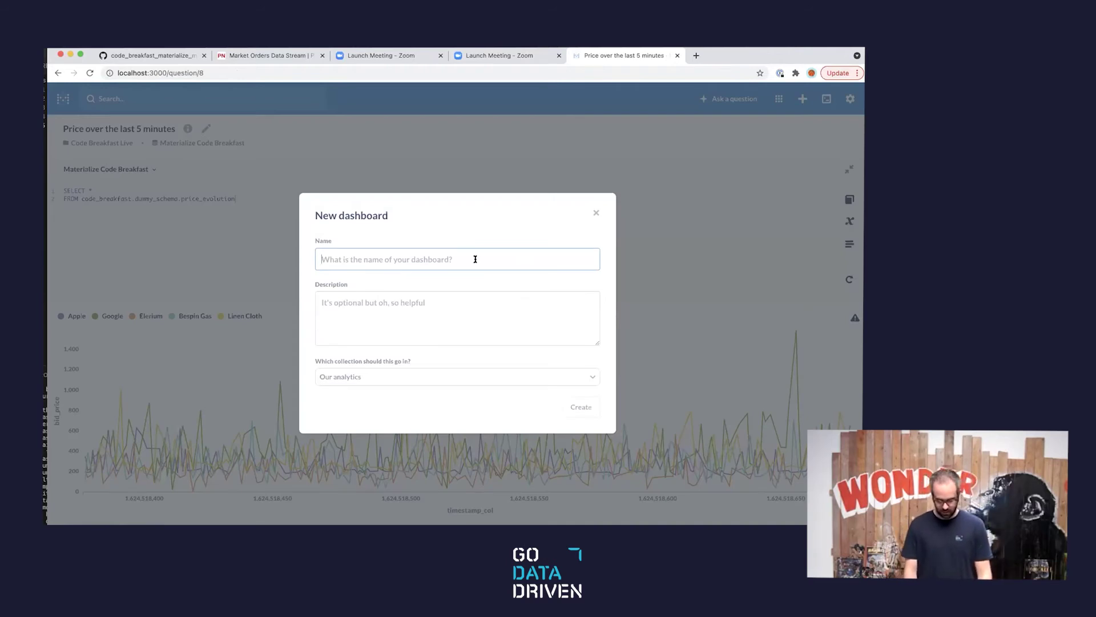
{"action": "type", "text": "Cod"}
{"action": "key", "text": "BackSpace"}
{"action": "type", "text": "de brakfas"}
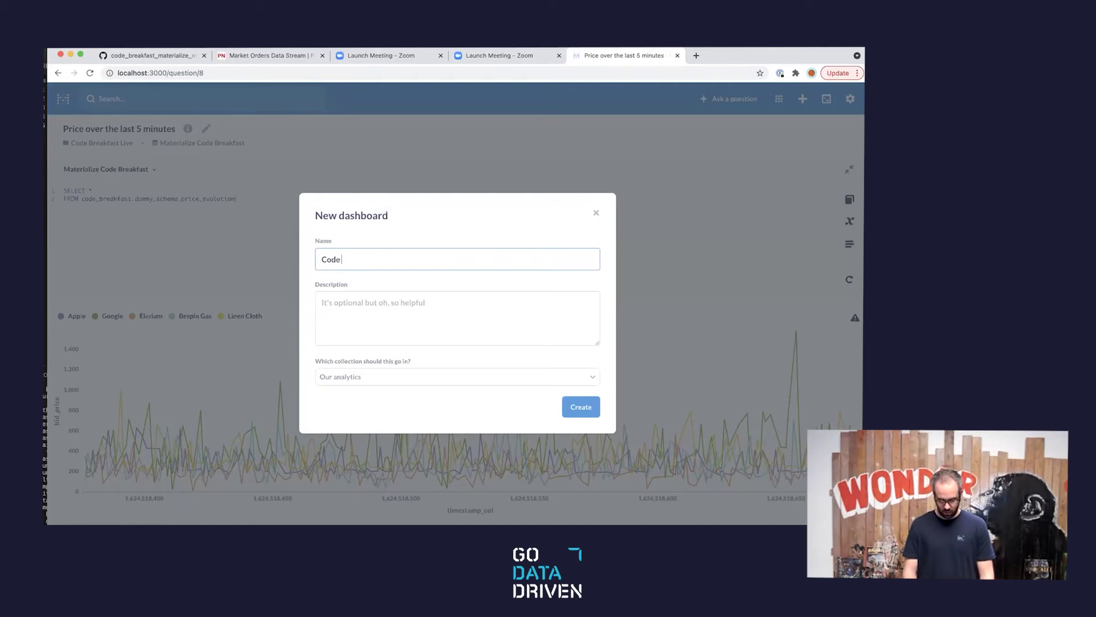
{"action": "key", "text": "BackSpace"}
{"action": "key", "text": "BackSpace"}
{"action": "key", "text": "BackSpace"}
{"action": "key", "text": "BackSpace"}
{"action": "key", "text": "BackSpace"}
{"action": "type", "text": "eakfast liv"}
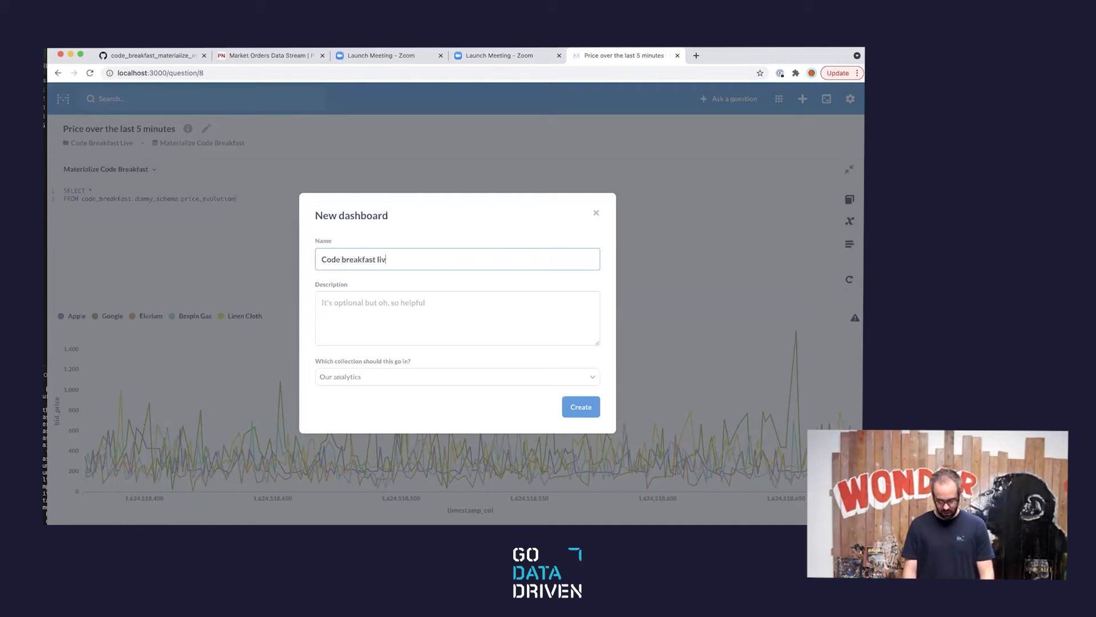
{"action": "type", "text": "e dashboard"}
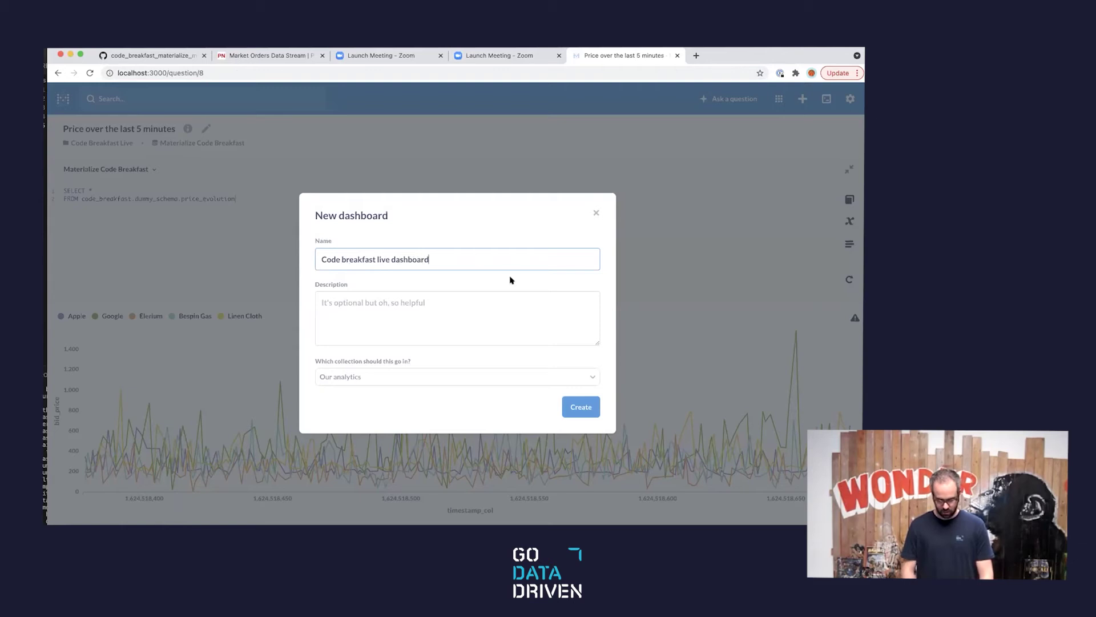
Describe it as 'Amazing real-time dashboard', place it in Code Breakfast Live, and create it.
{"action": "left_click", "coordinate": [494, 315]}
{"action": "type", "text": "Amazing real-time dashboard"}
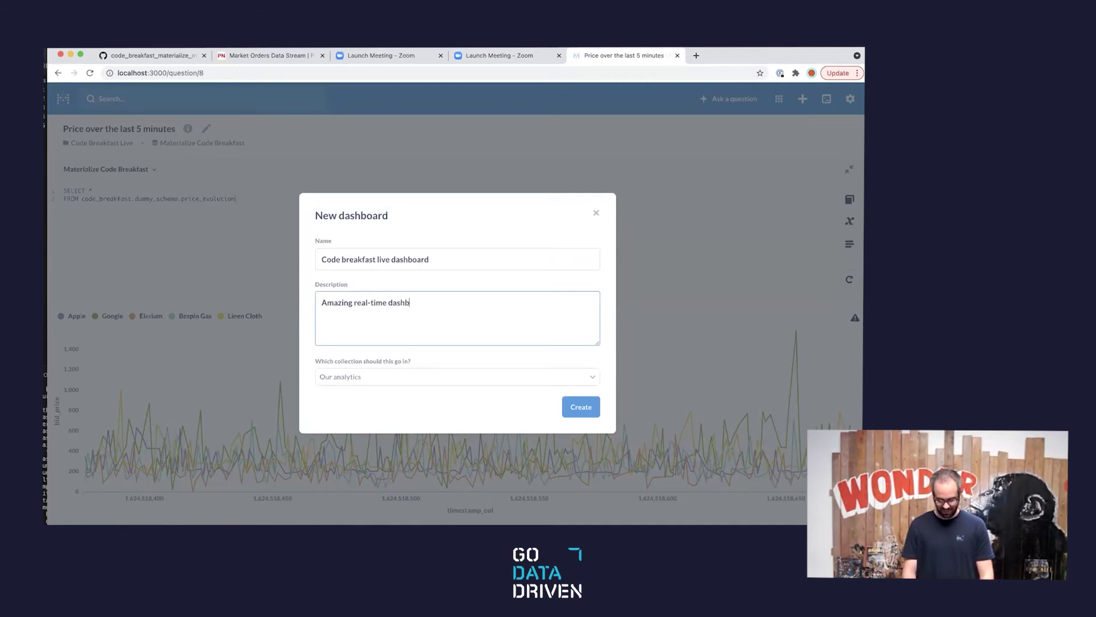
{"action": "left_click", "coordinate": [506, 375]}
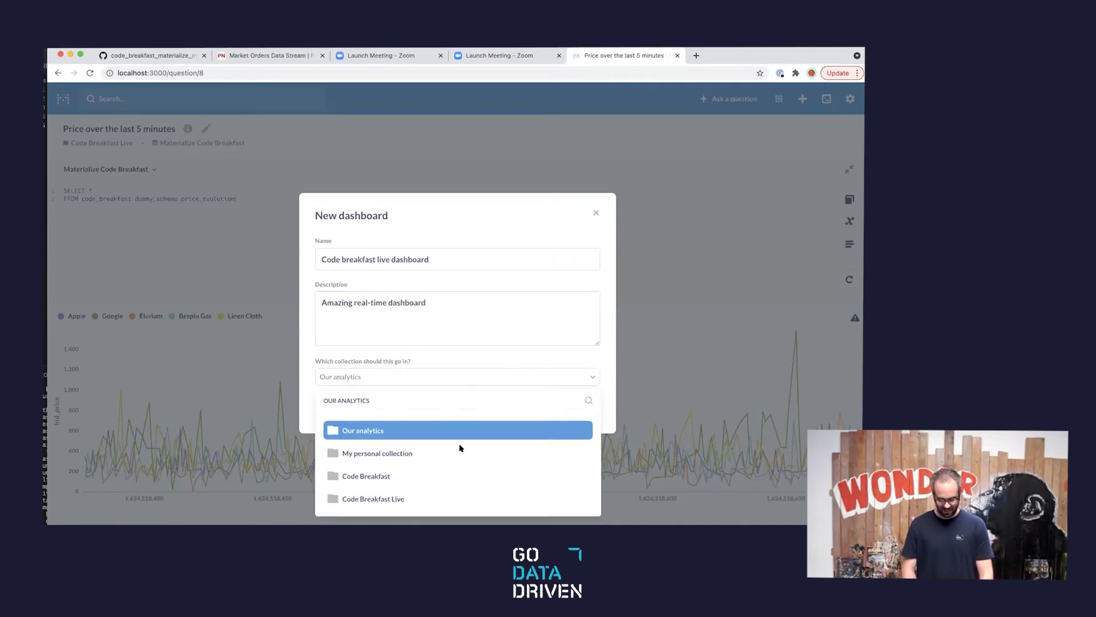
{"action": "left_click", "coordinate": [434, 499]}
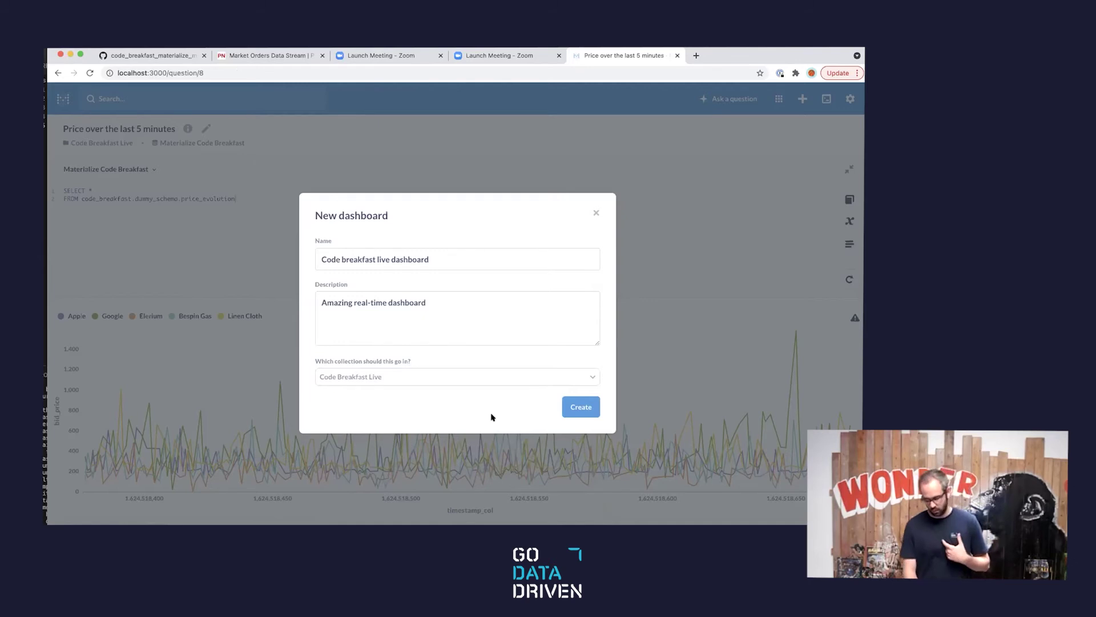
{"action": "left_click", "coordinate": [574, 408]}
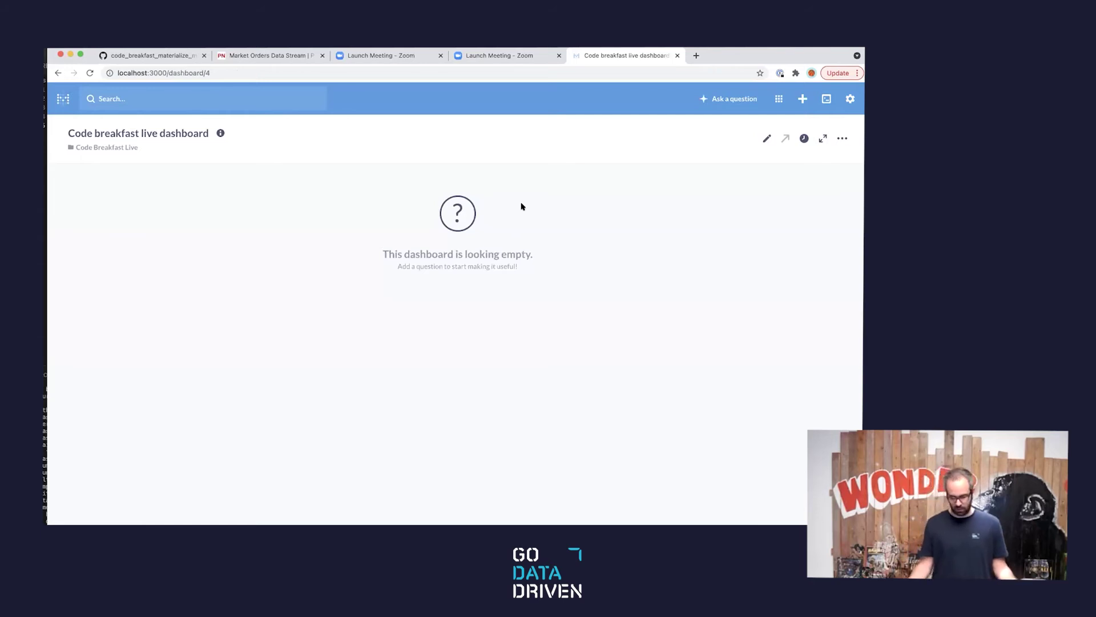
Add the 'Price over the last 5 minutes' chart to the dashboard at full width and save it.
{"action": "left_click", "coordinate": [764, 139]}
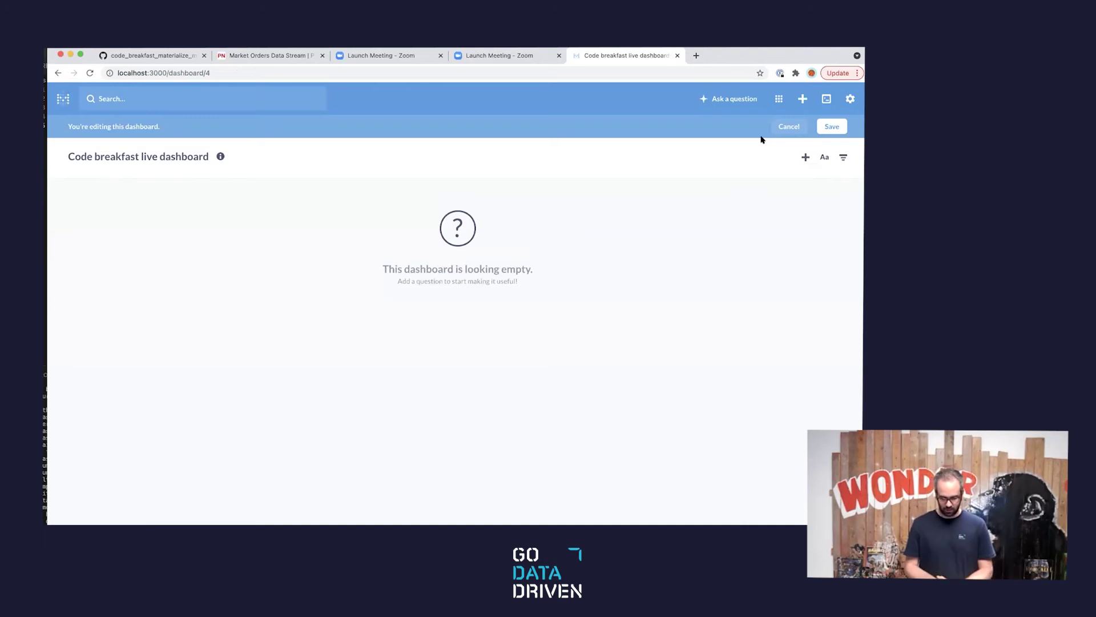
{"action": "left_click", "coordinate": [804, 157]}
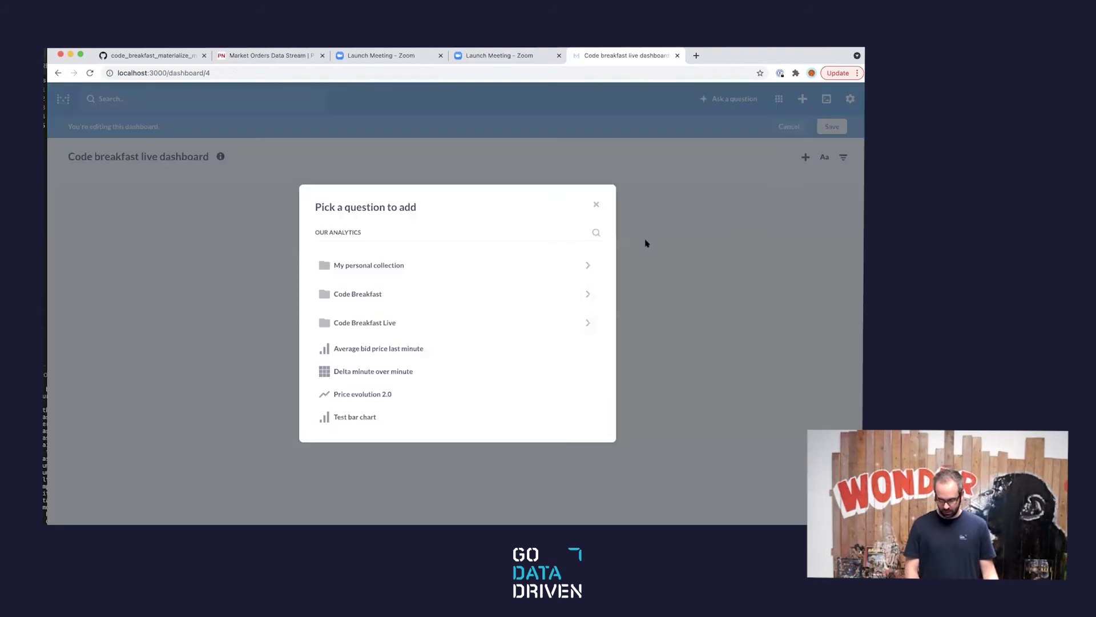
{"action": "left_click", "coordinate": [421, 324]}
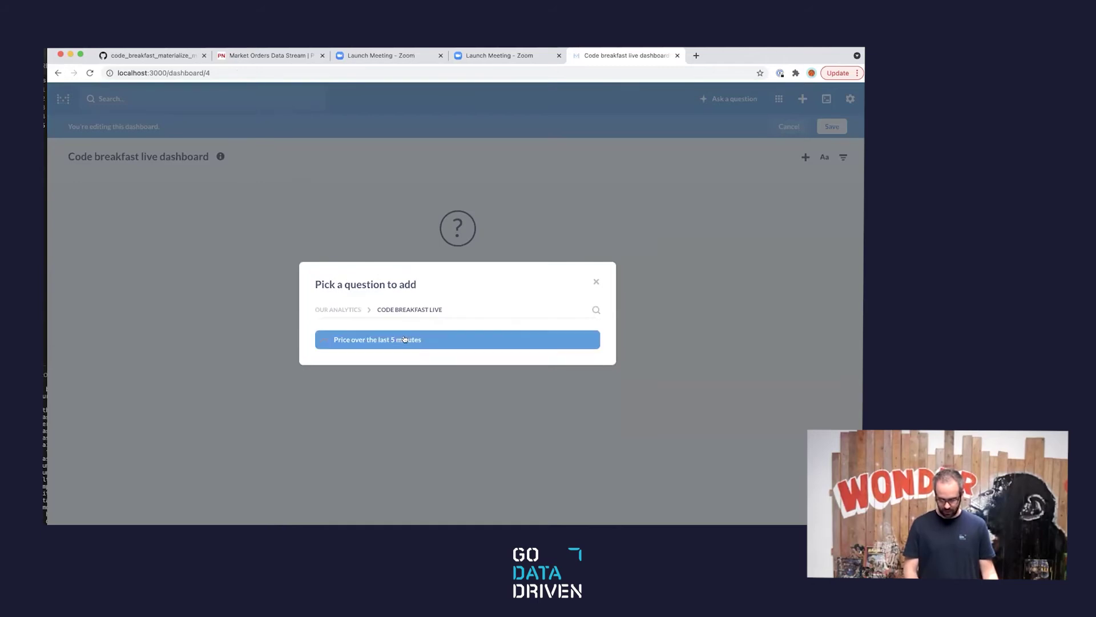
{"action": "left_click", "coordinate": [404, 339]}
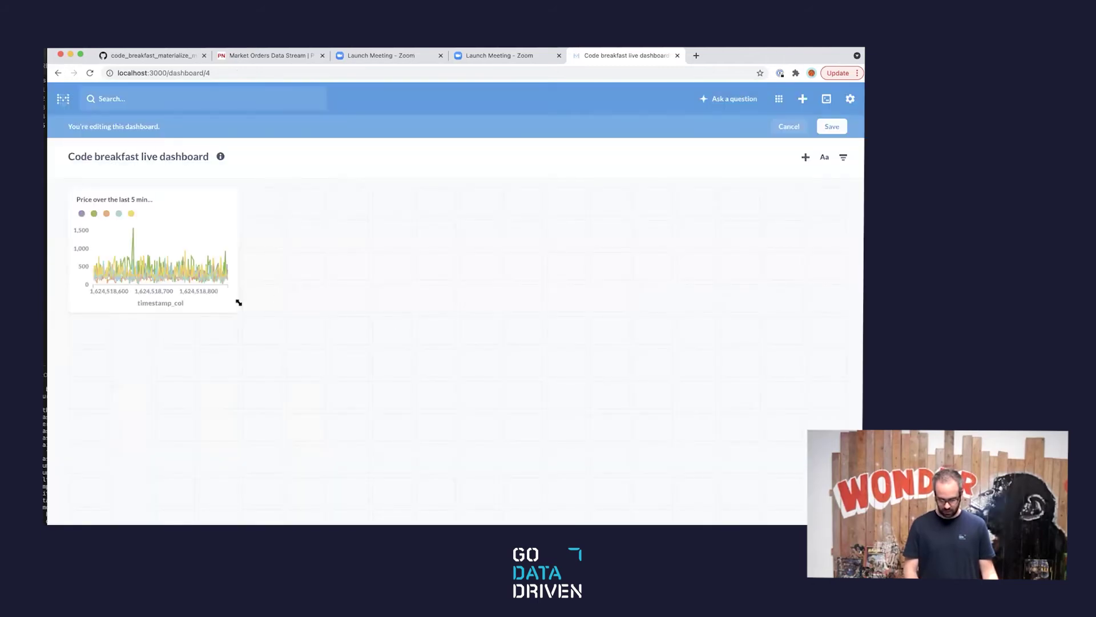
{"action": "left_click_drag", "start_coordinate": [235, 308], "coordinate": [842, 338]}
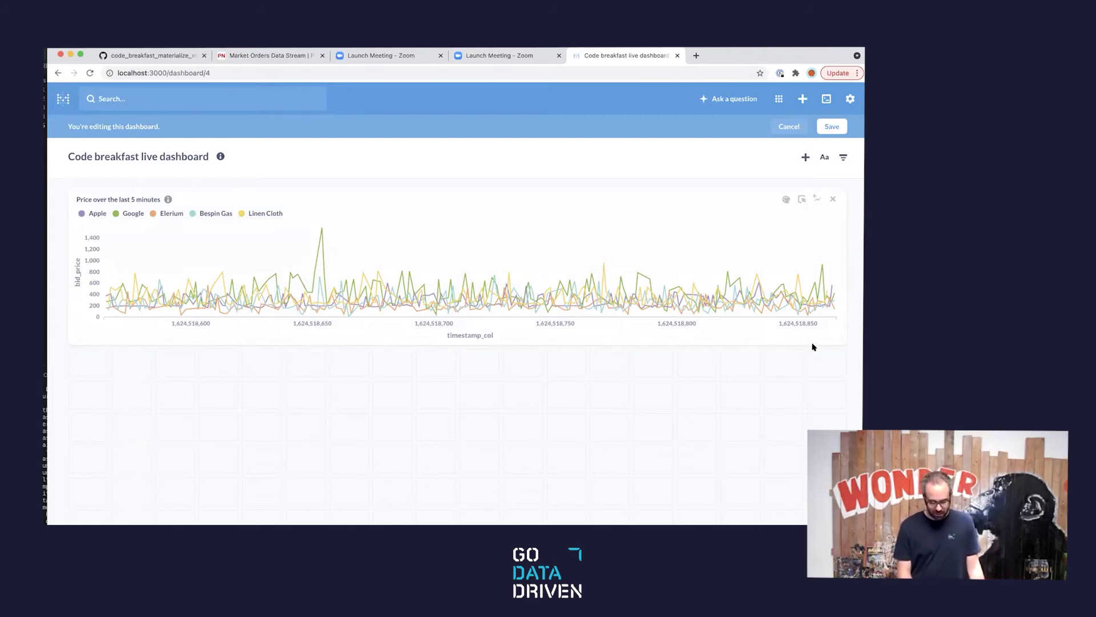
{"action": "left_click_drag", "start_coordinate": [841, 341], "coordinate": [839, 345]}
{"action": "left_click", "coordinate": [835, 133]}
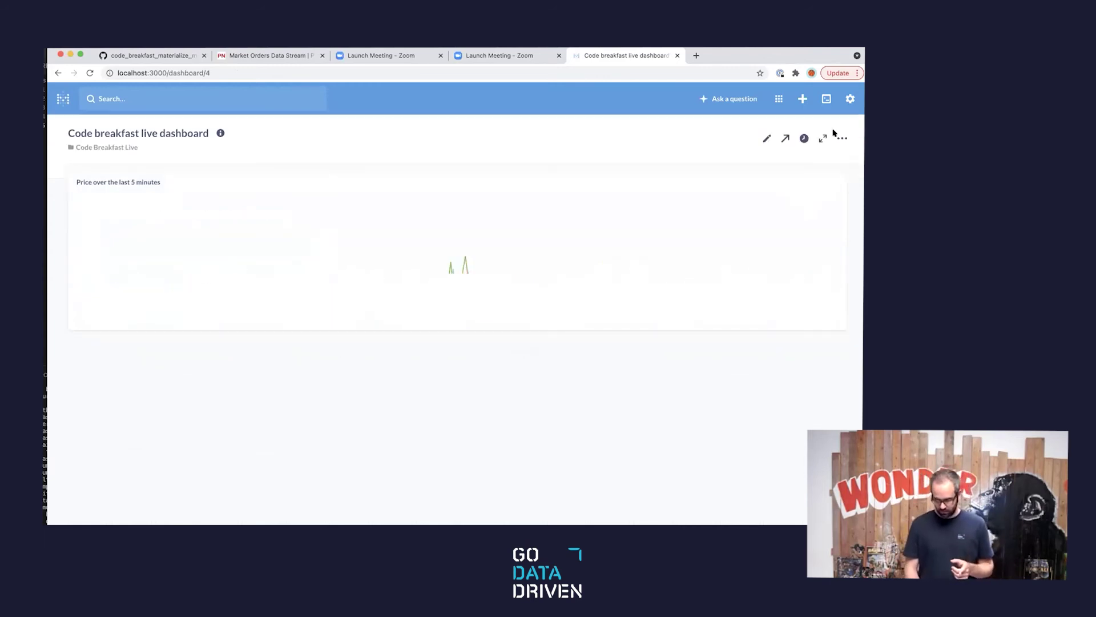
Set the dashboard's auto-refresh to every 1 minute and select its web address.
{"action": "left_click", "coordinate": [804, 139]}
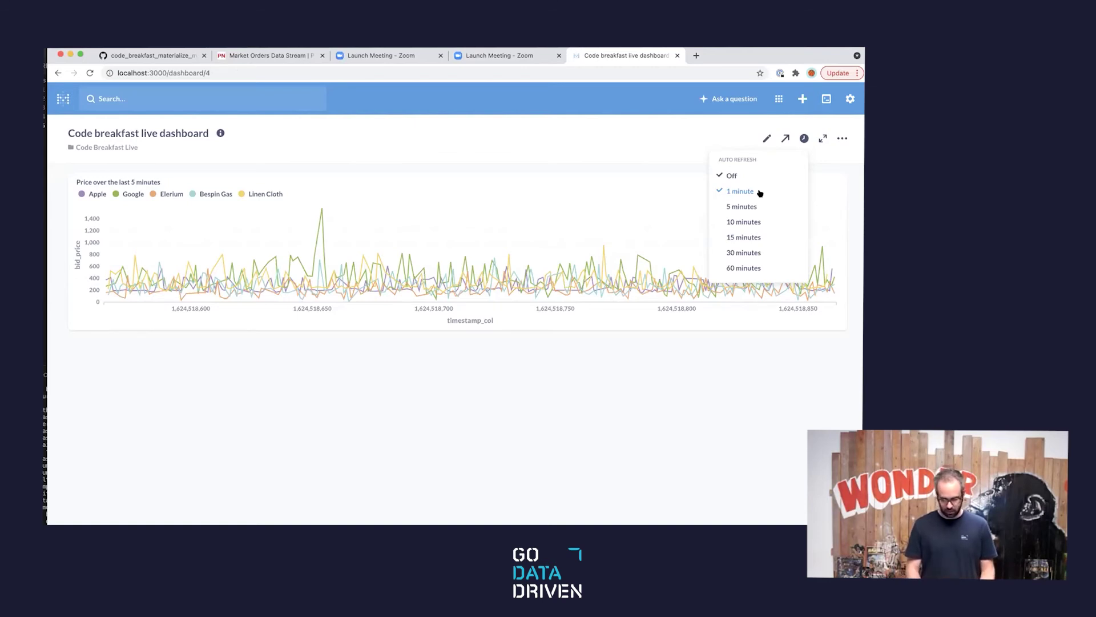
{"action": "left_click", "coordinate": [741, 191]}
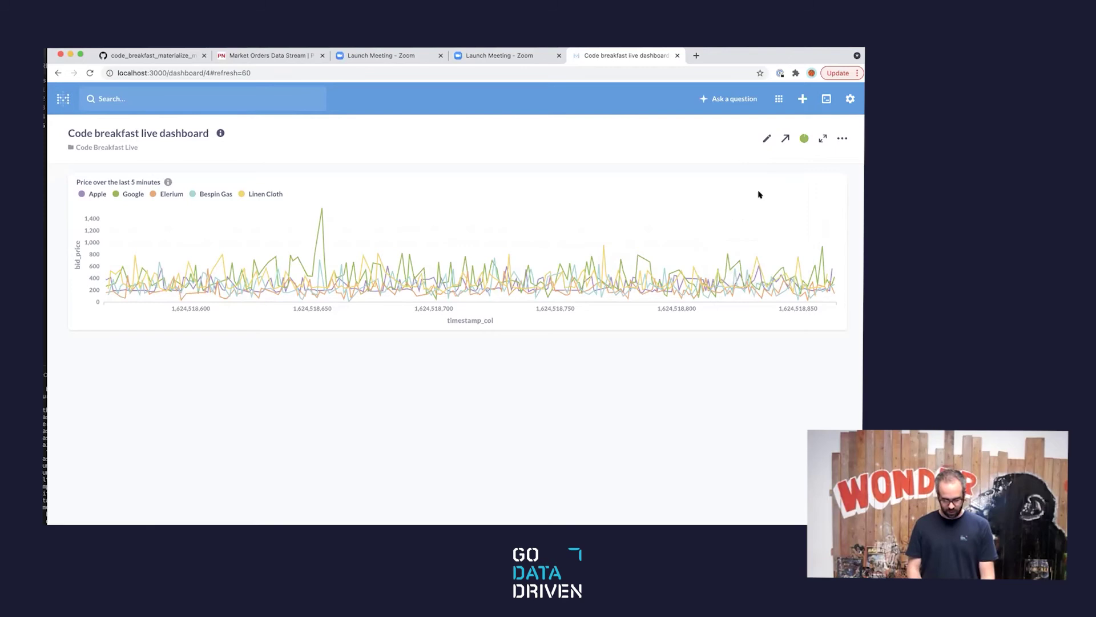
{"action": "left_click", "coordinate": [564, 72]}
{"action": "key", "text": "super+c"}
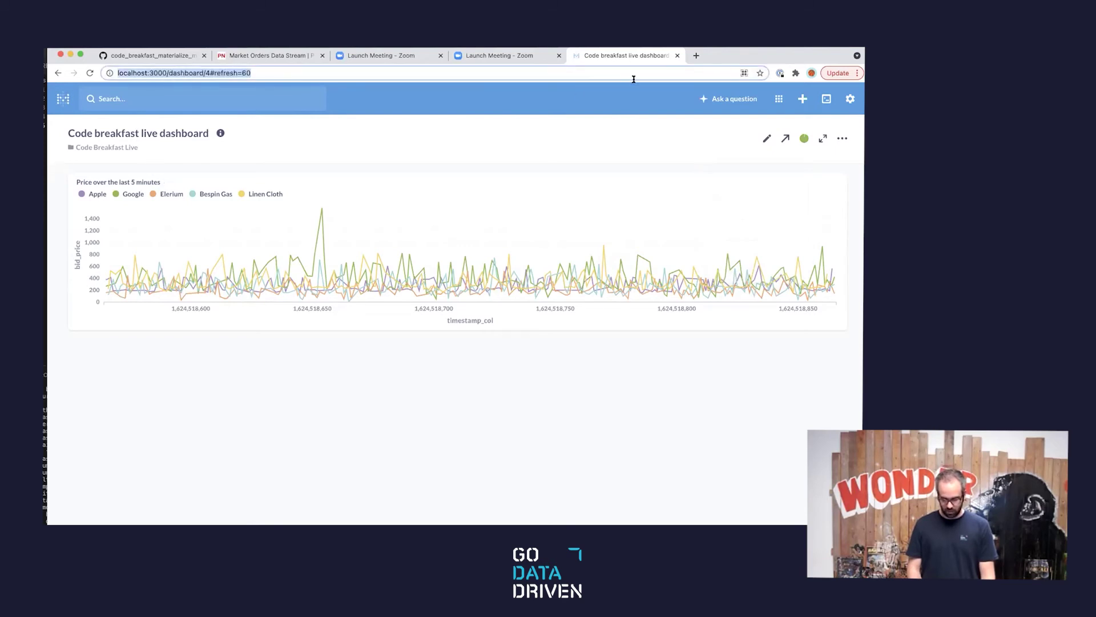
Load the pasted dashboard address in a new tab with refresh=1 instead of 60.
{"action": "left_click", "coordinate": [696, 55]}
{"action": "key", "text": "super+v"}
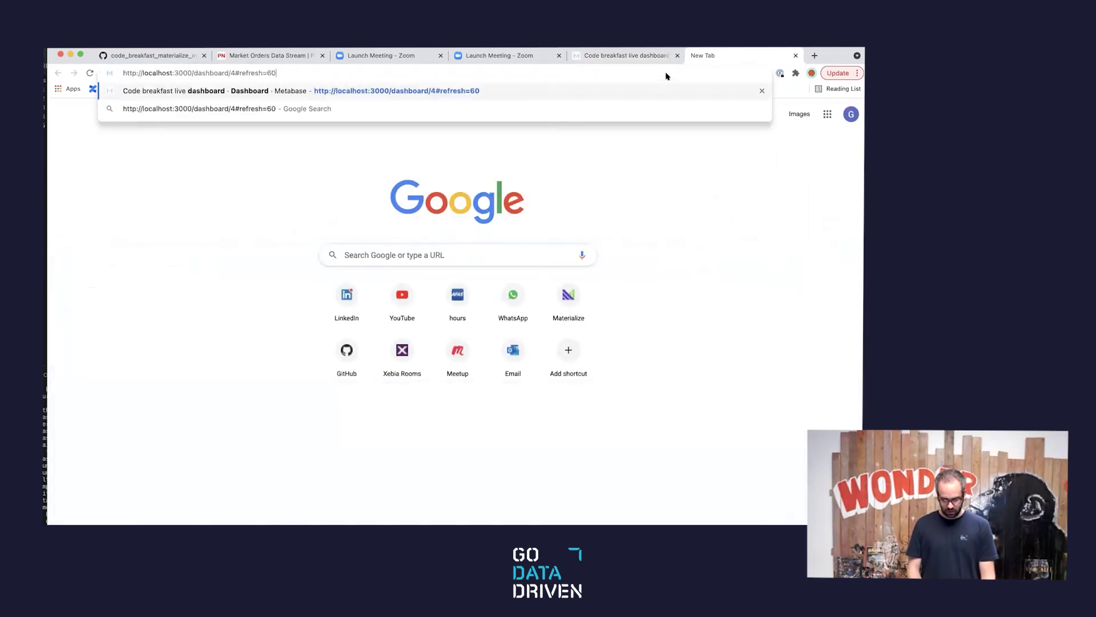
{"action": "key", "text": "BackSpace"}
{"action": "key", "text": "BackSpace"}
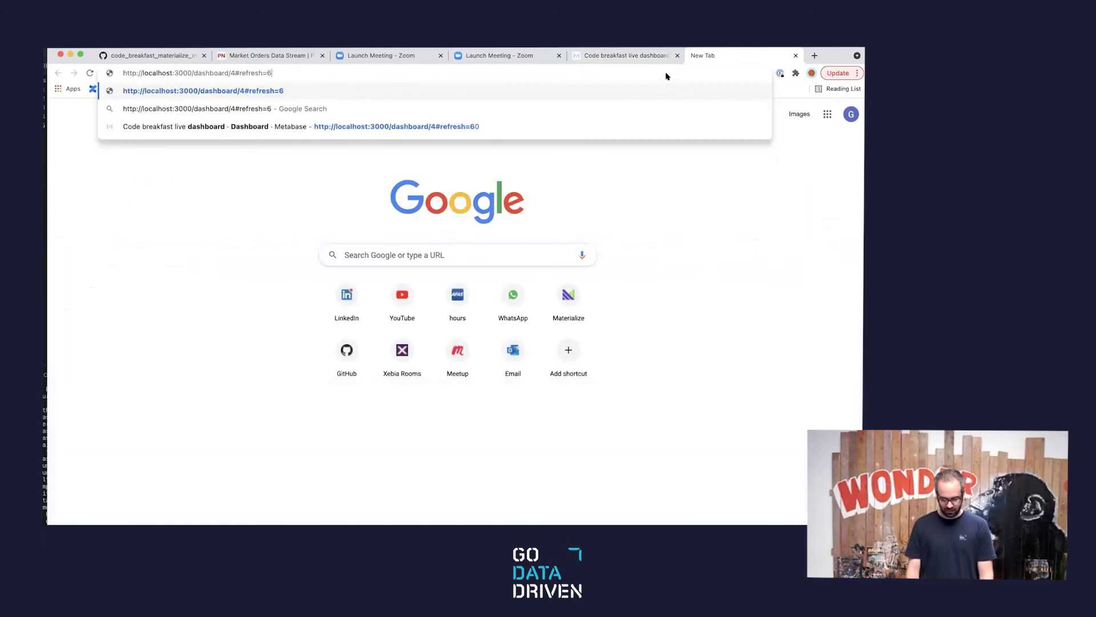
{"action": "type", "text": "1"}
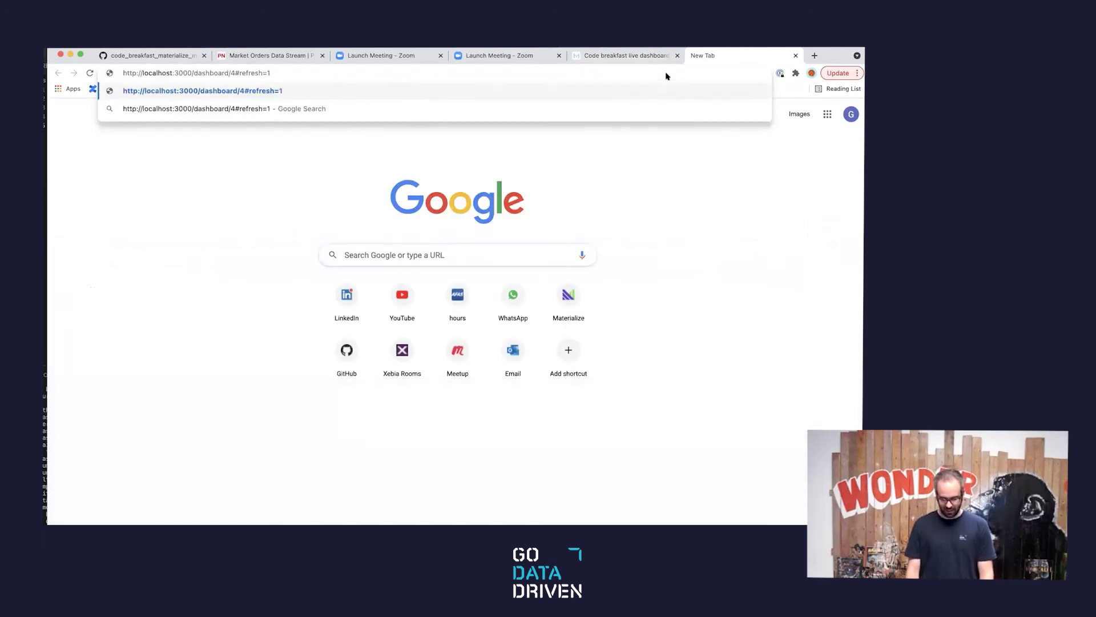
{"action": "key", "text": "Return"}
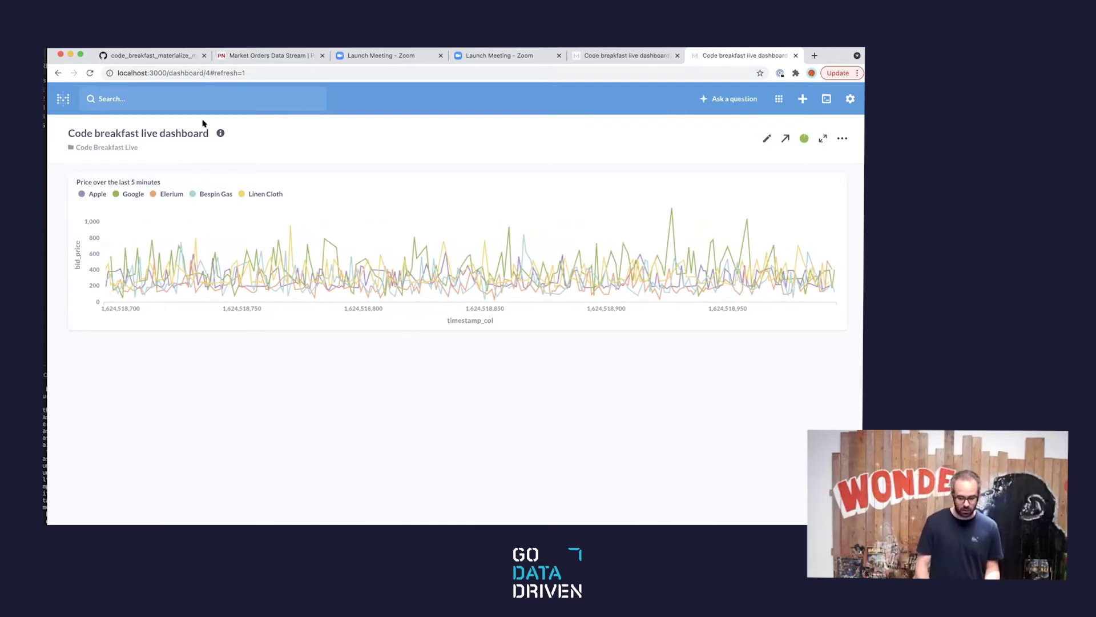
Navigate the GitHub repo to materialize/materialized_views/bid_price_last_minute.sql.
{"action": "left_click", "coordinate": [150, 55]}
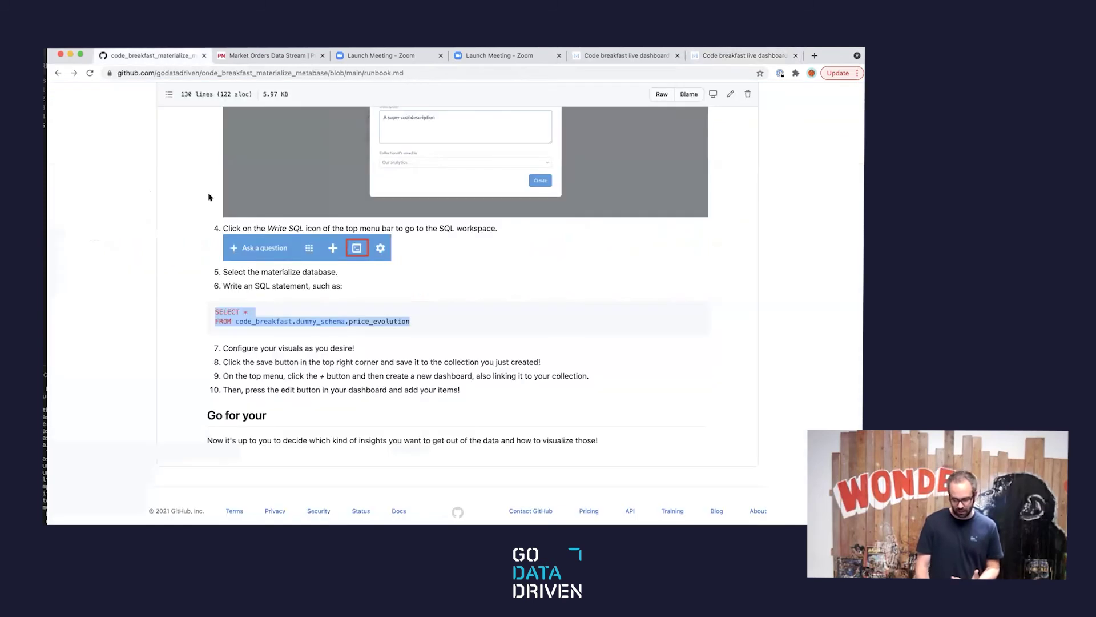
{"action": "scroll", "coordinate": [157, 263], "scroll_direction": "up", "scroll_amount": 10}
{"action": "scroll", "coordinate": [157, 263], "scroll_direction": "up", "scroll_amount": 20}
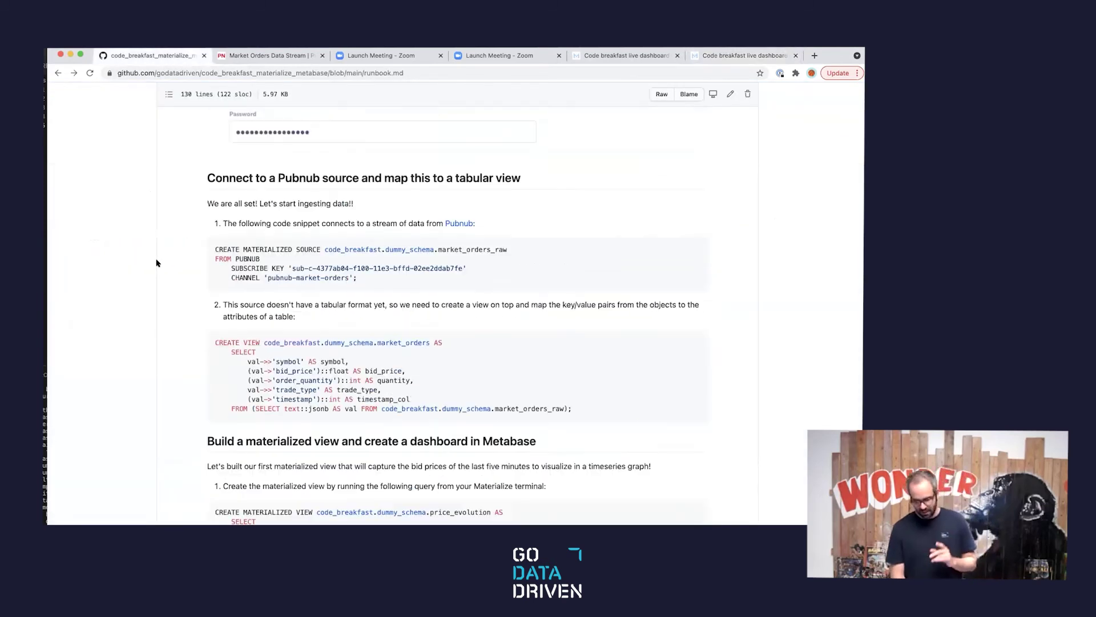
{"action": "scroll", "coordinate": [157, 262], "scroll_direction": "up", "scroll_amount": 5}
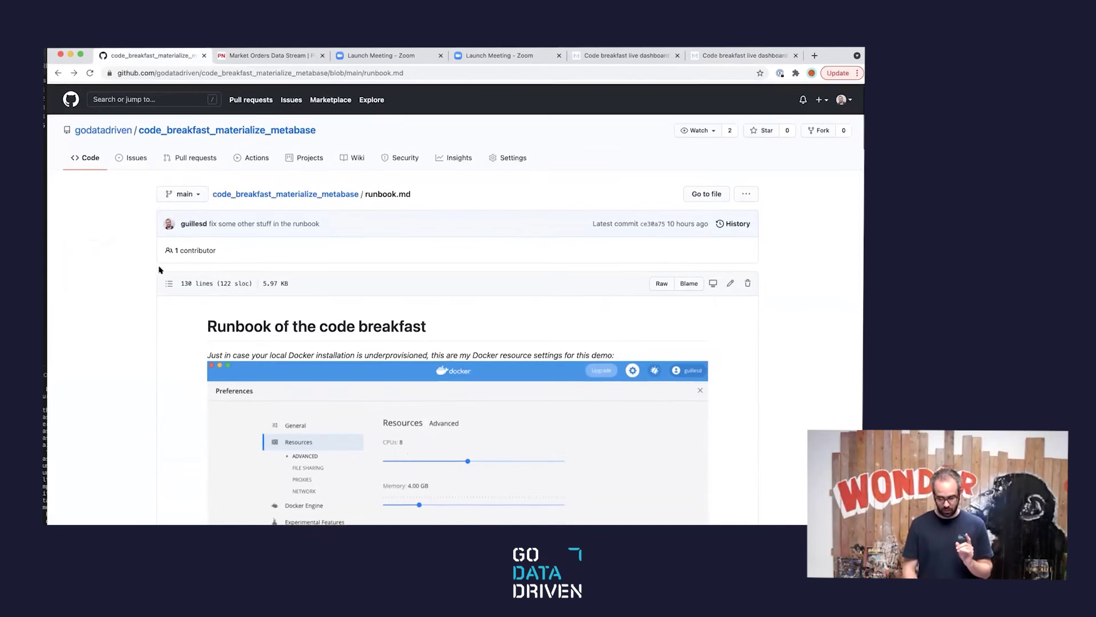
{"action": "left_click", "coordinate": [313, 196]}
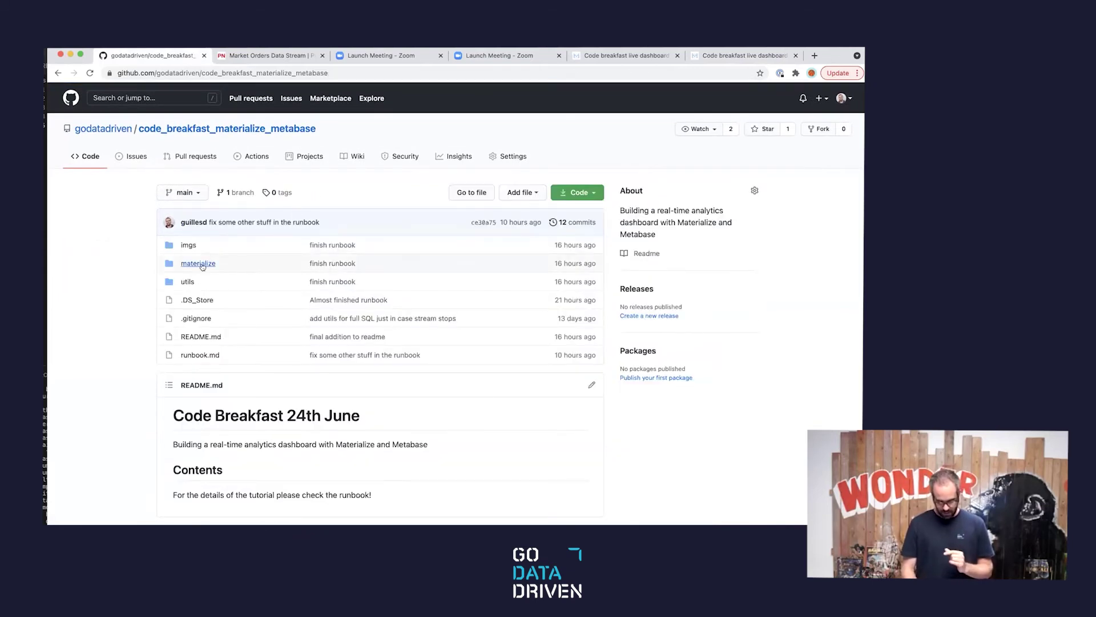
{"action": "left_click", "coordinate": [200, 264]}
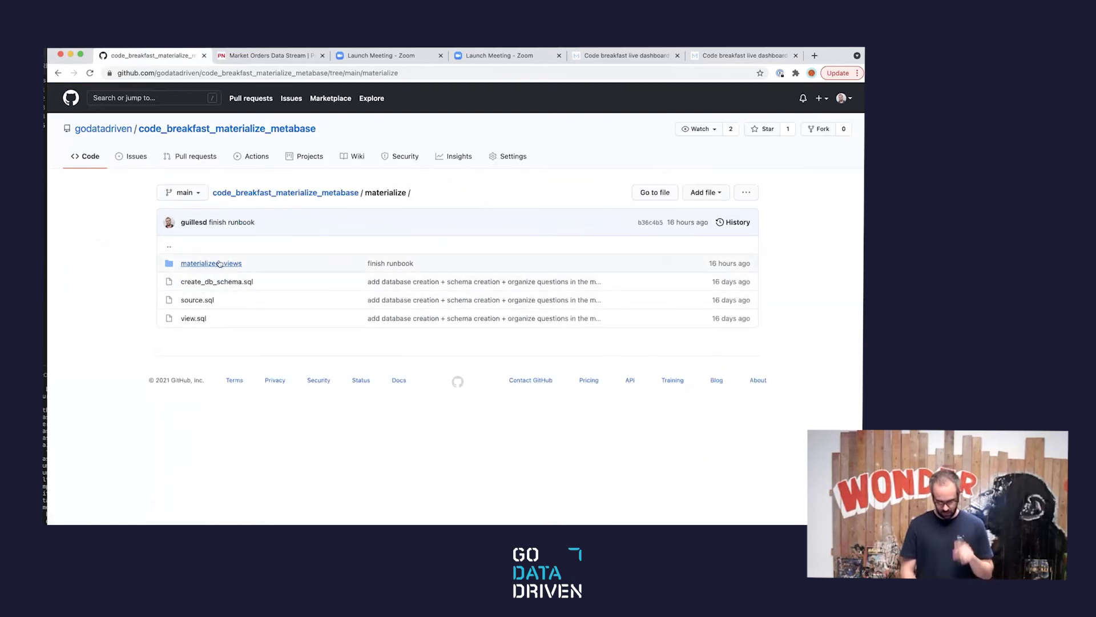
{"action": "left_click", "coordinate": [220, 263]}
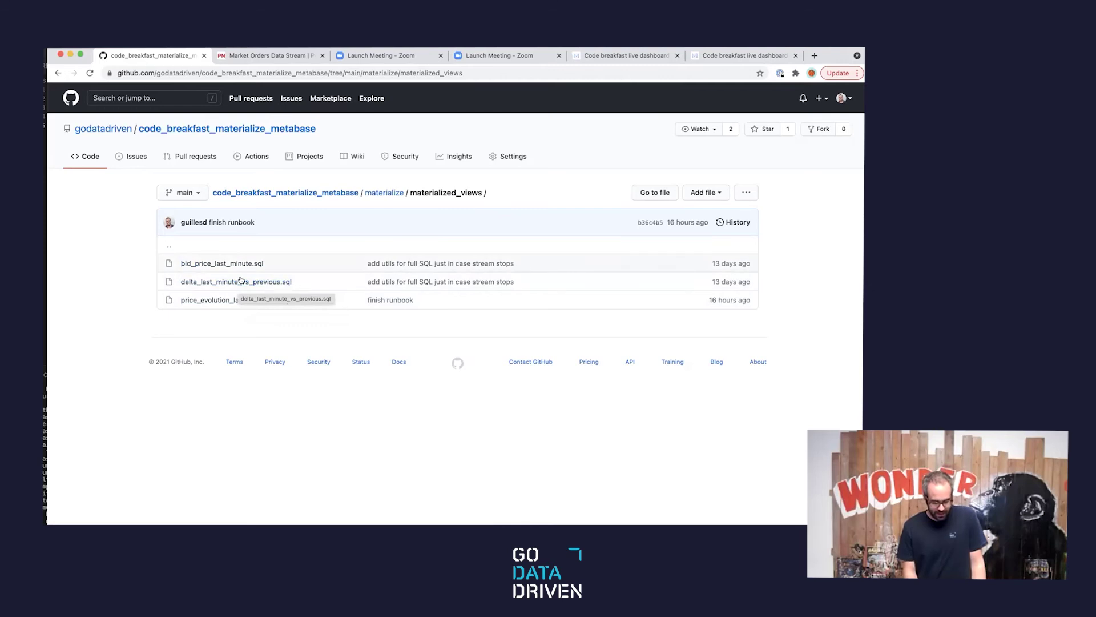
{"action": "left_click", "coordinate": [248, 265]}
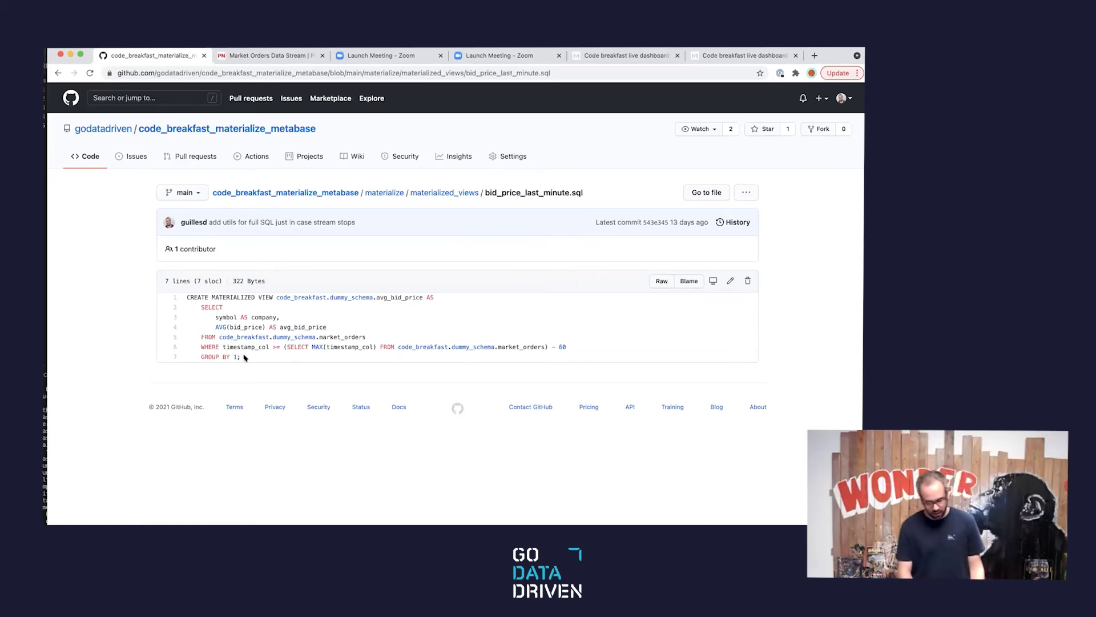
Select all seven lines of the avg_bid_price SQL statement.
{"action": "left_click_drag", "start_coordinate": [245, 357], "coordinate": [184, 297]}
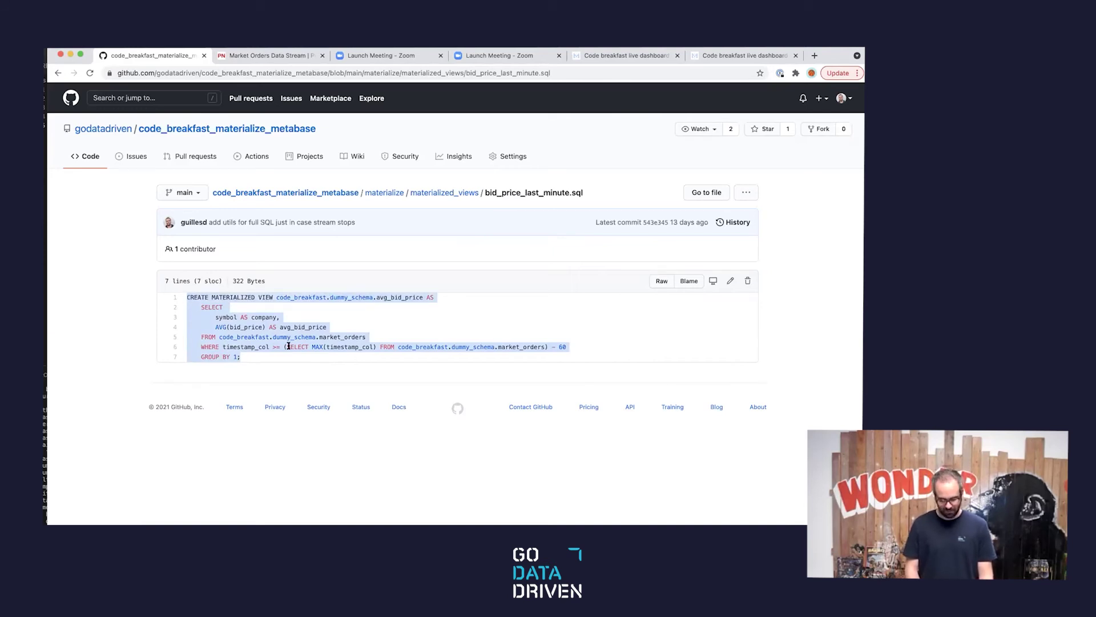
{"action": "left_click", "coordinate": [279, 362]}
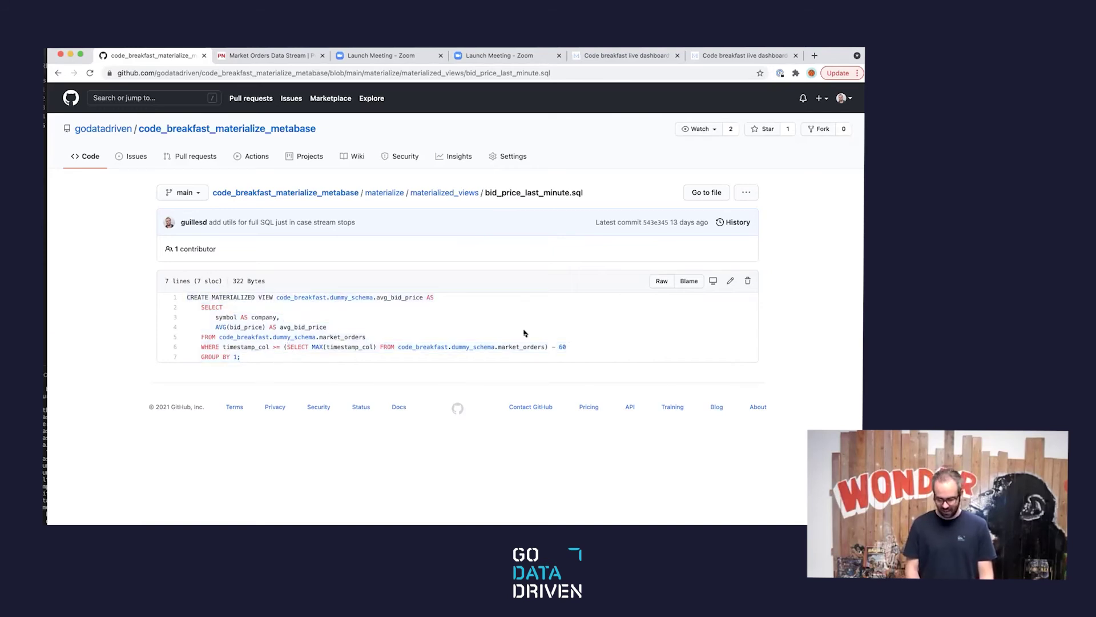
{"action": "mouse_move", "coordinate": [480, 523]}
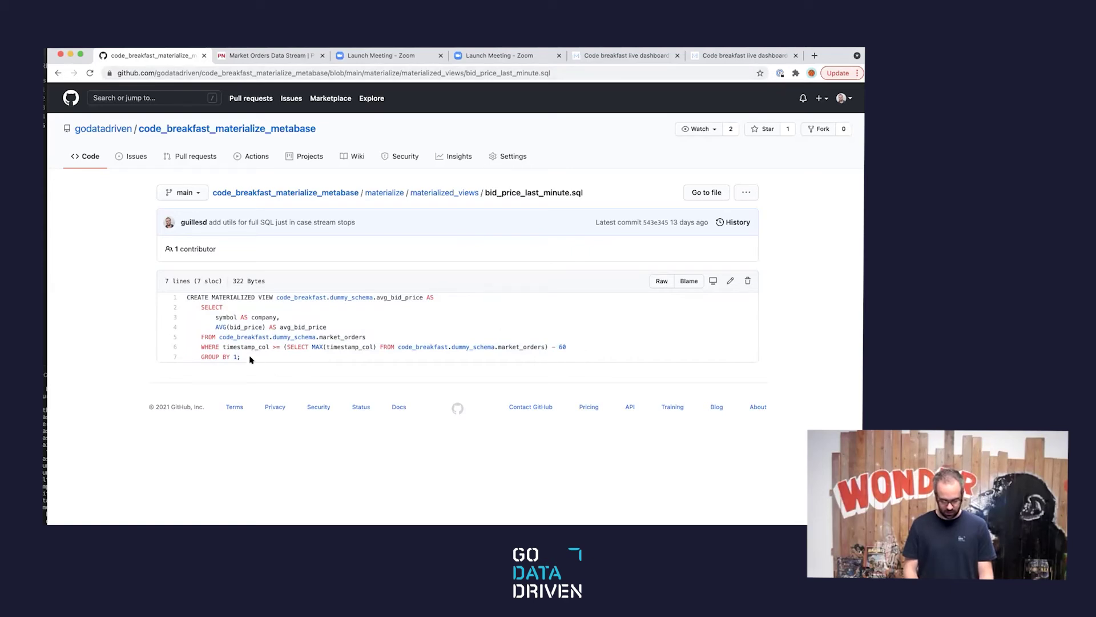
{"action": "left_click_drag", "start_coordinate": [250, 359], "coordinate": [186, 295]}
{"action": "key", "text": "super+c"}
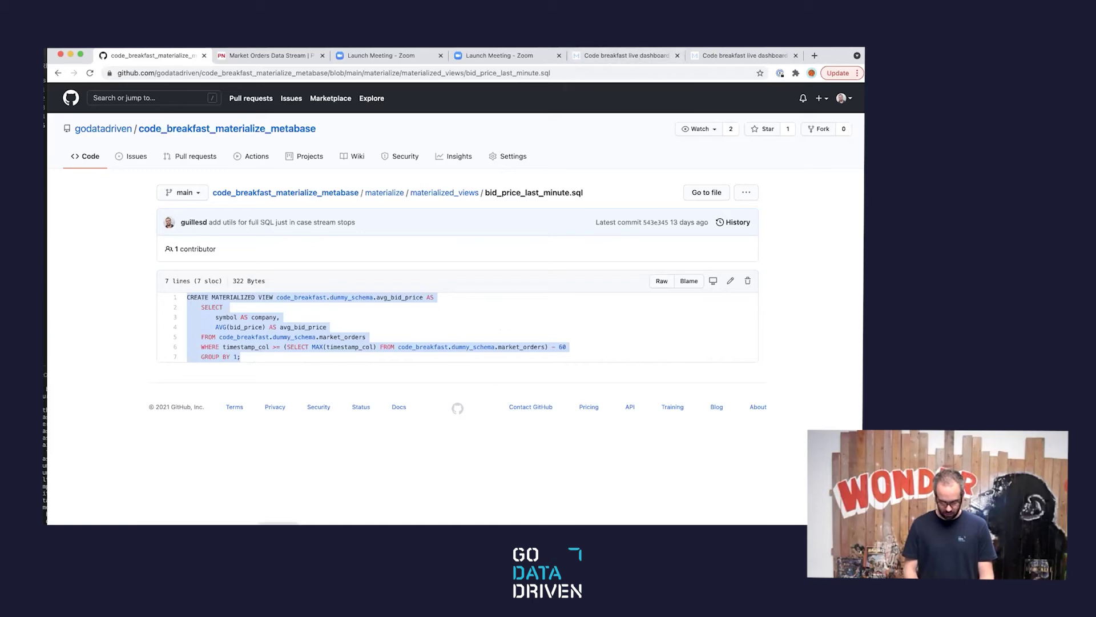
Paste and run the avg_bid_price CREATE MATERIALIZED VIEW query in psql, then return to the browser.
{"action": "key", "text": "super+Tab"}
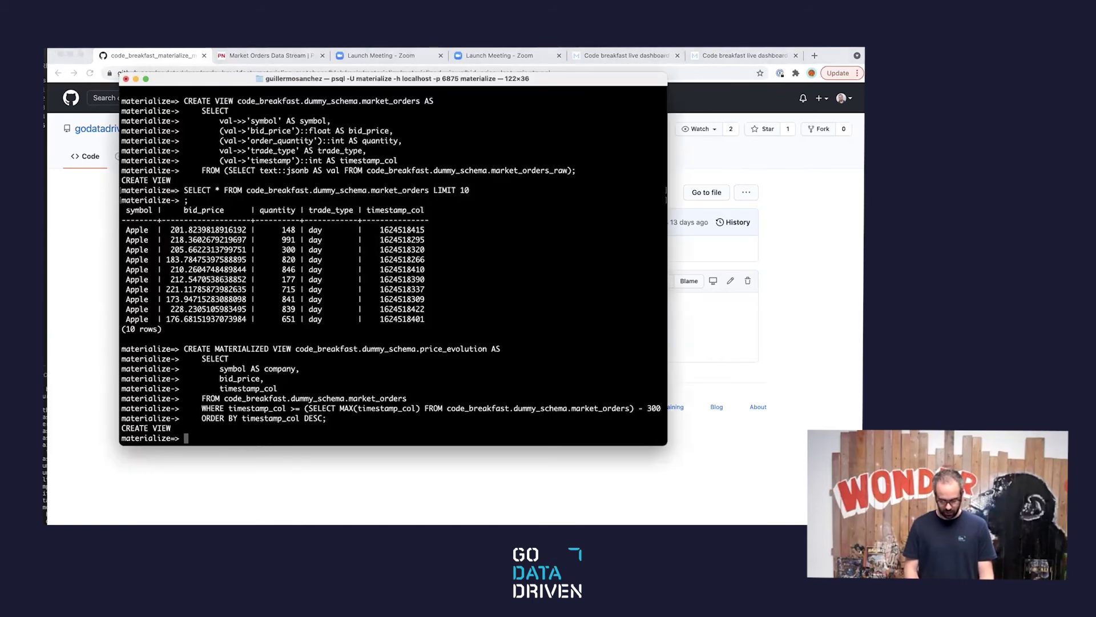
{"action": "key", "text": "super+v"}
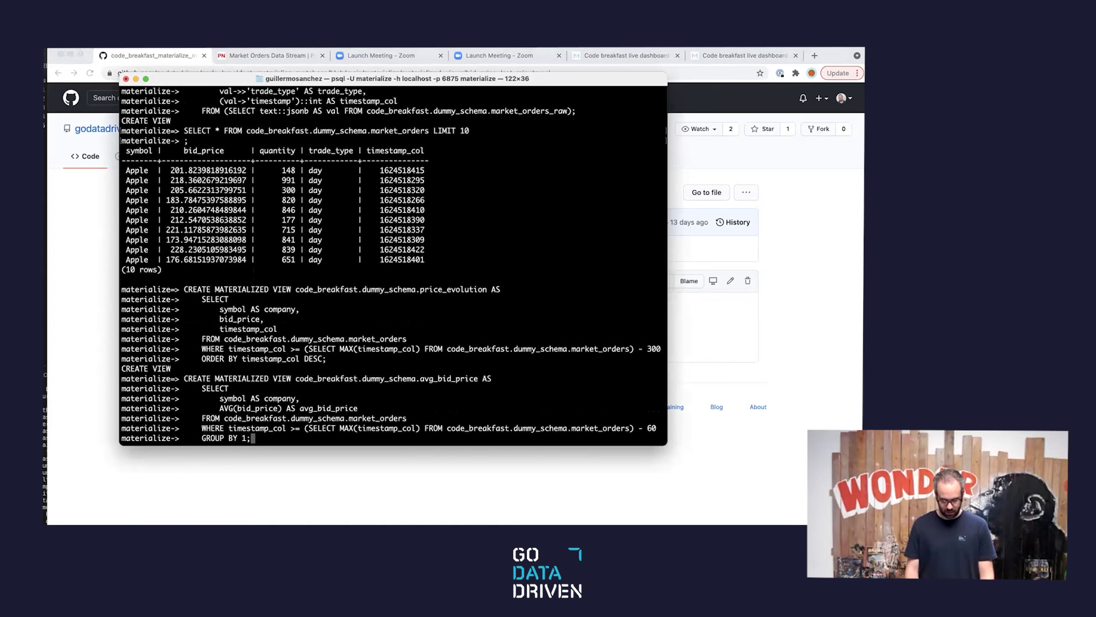
{"action": "key", "text": "Return"}
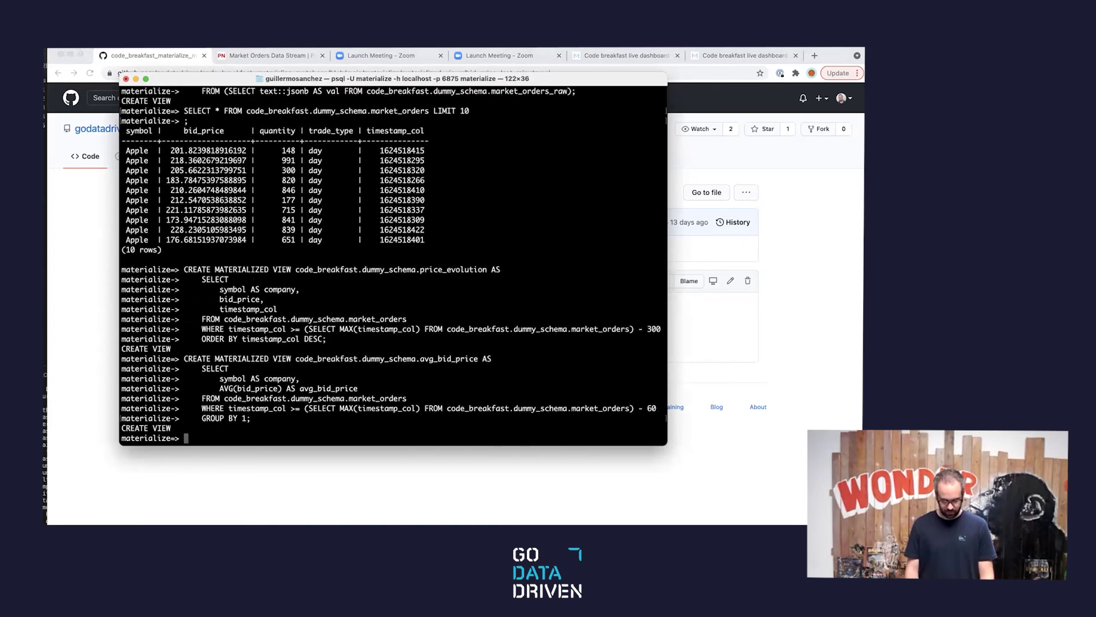
{"action": "left_click", "coordinate": [258, 470]}
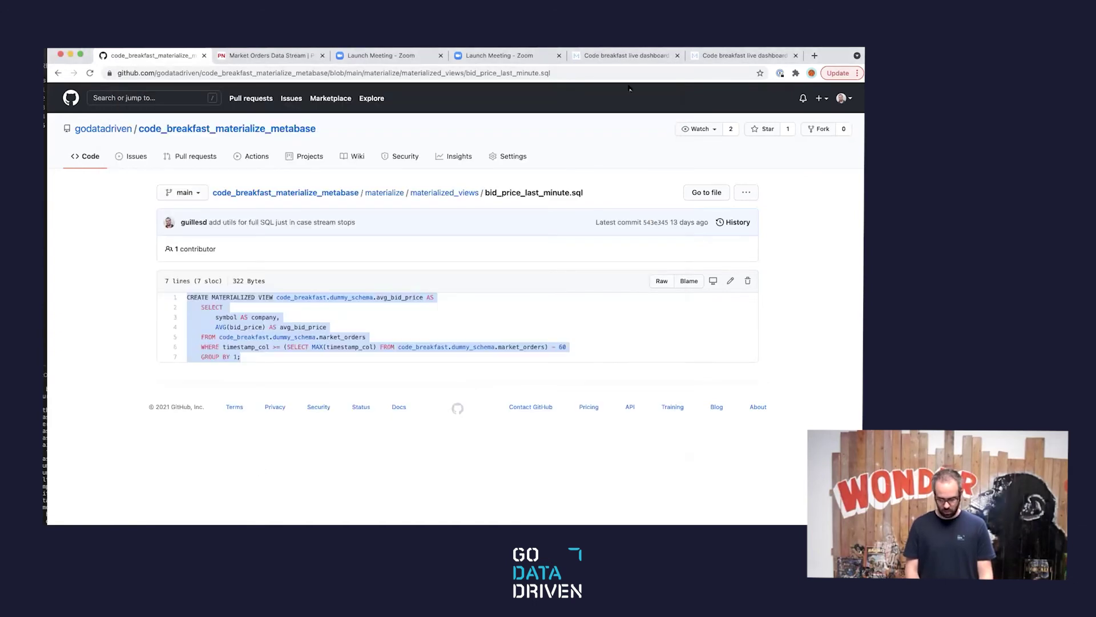
Start a native SQL question on the Materialize Code Breakfast database and paste the view query.
{"action": "left_click", "coordinate": [625, 59]}
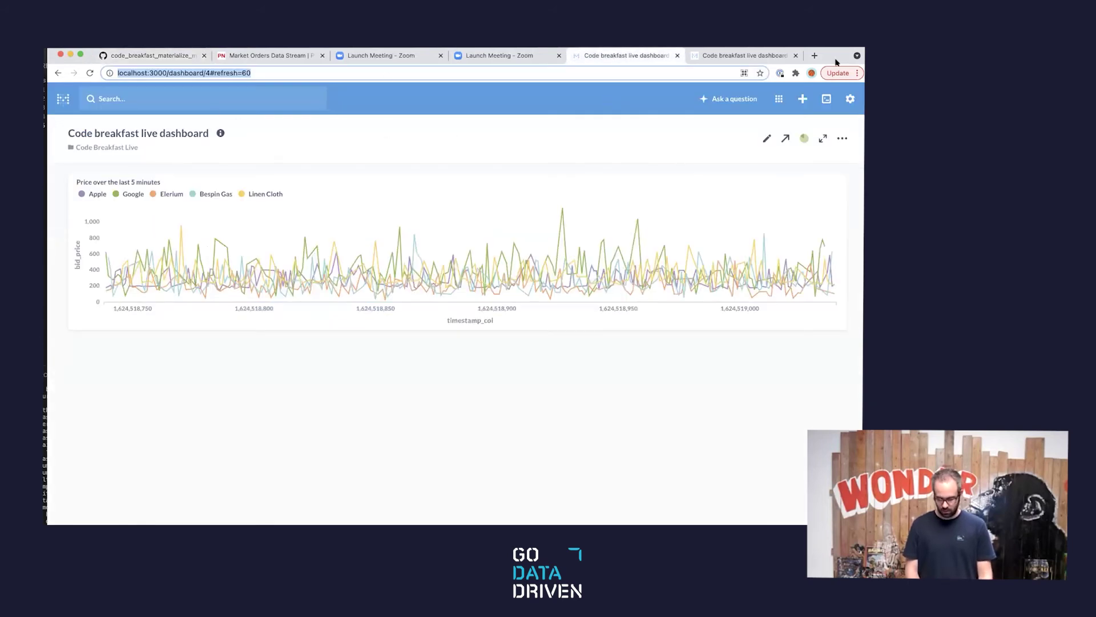
{"action": "left_click", "coordinate": [827, 100]}
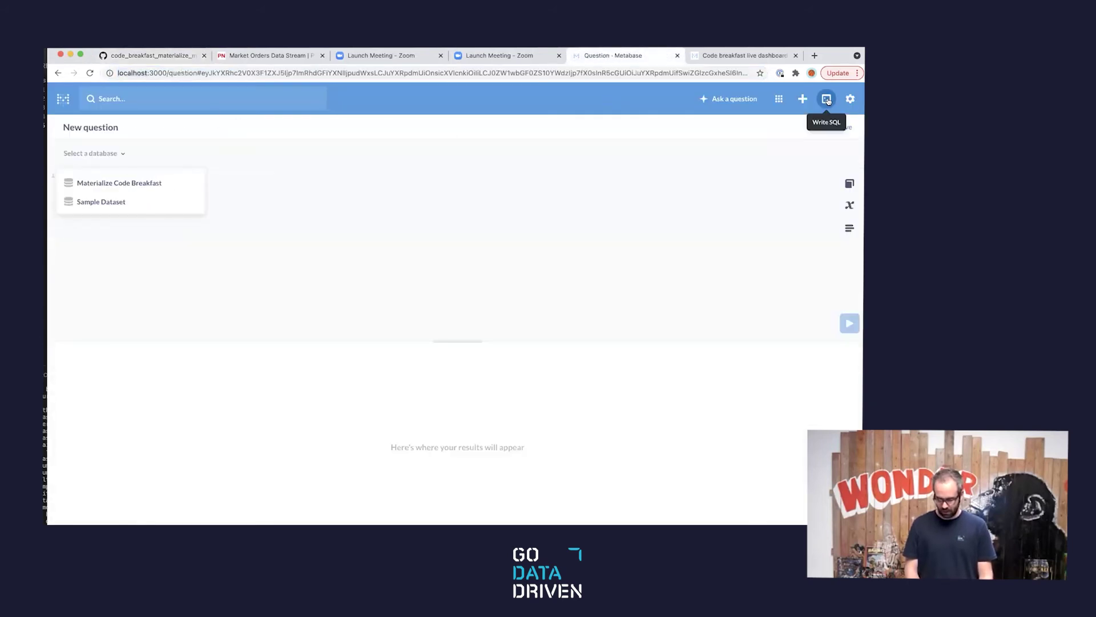
{"action": "left_click", "coordinate": [135, 182]}
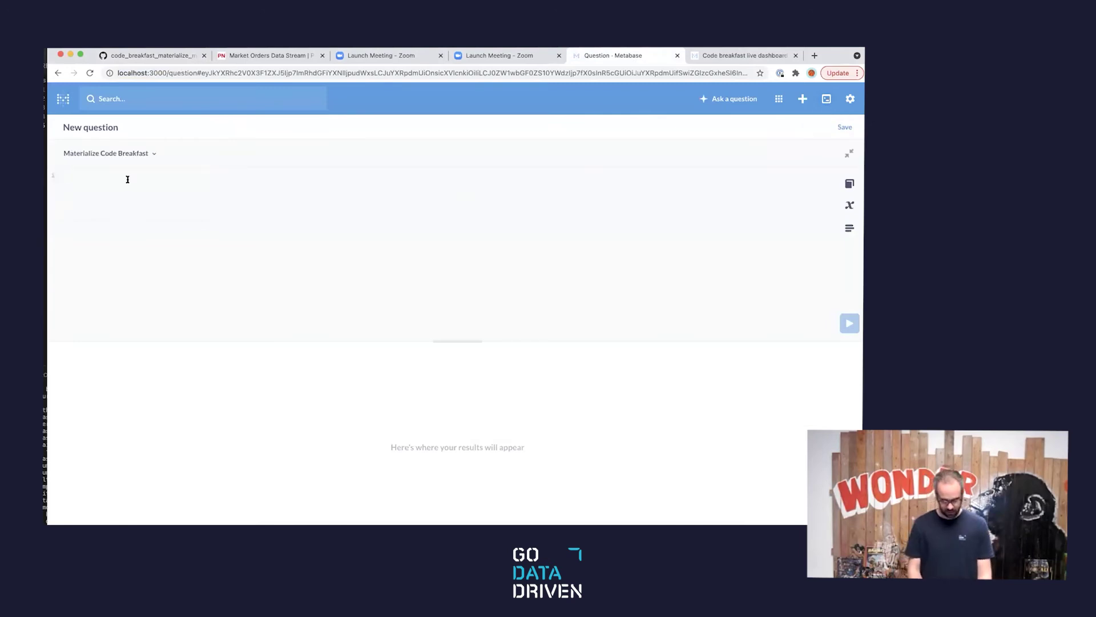
{"action": "type", "text": "SELECT"}
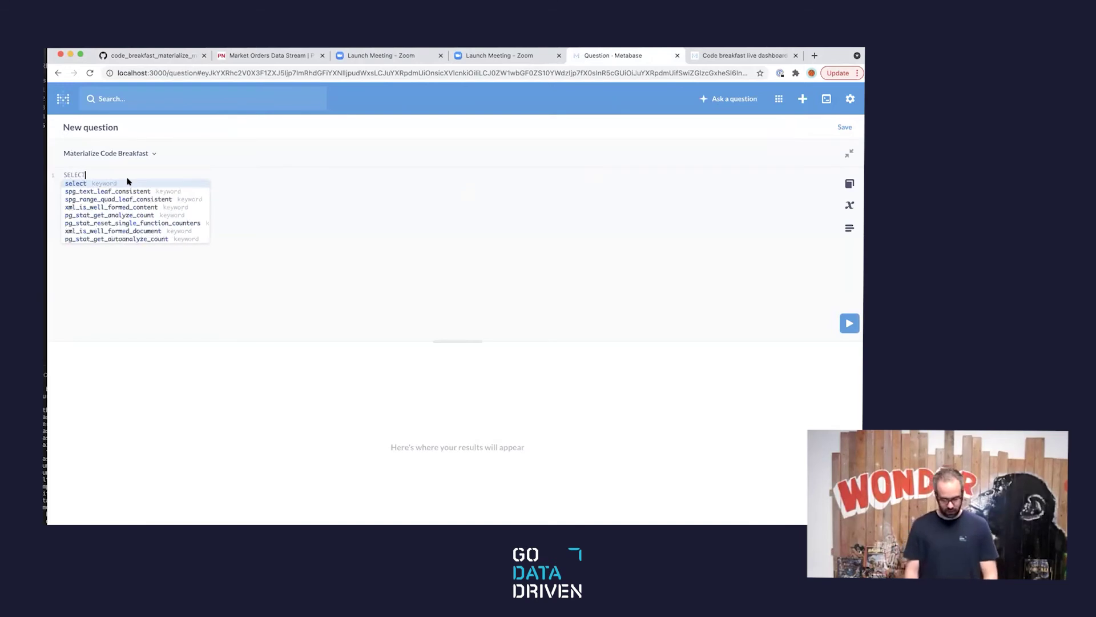
{"action": "key", "text": "BackSpace"}
{"action": "key", "text": "BackSpace"}
{"action": "key", "text": "BackSpace"}
{"action": "key", "text": "BackSpace"}
{"action": "key", "text": "BackSpace"}
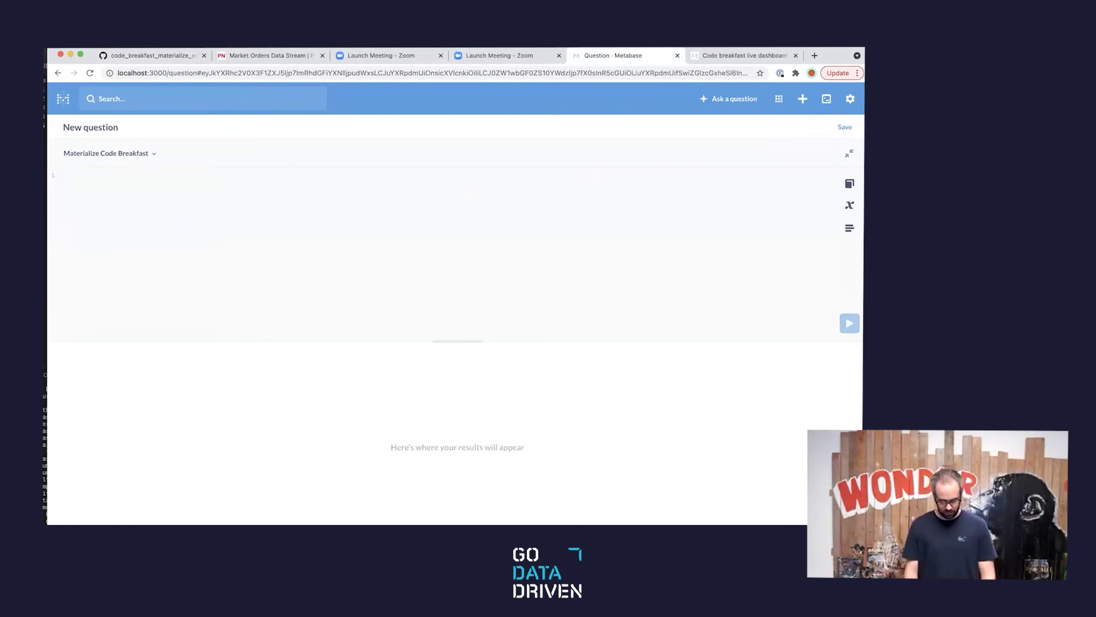
{"action": "key", "text": "super+v"}
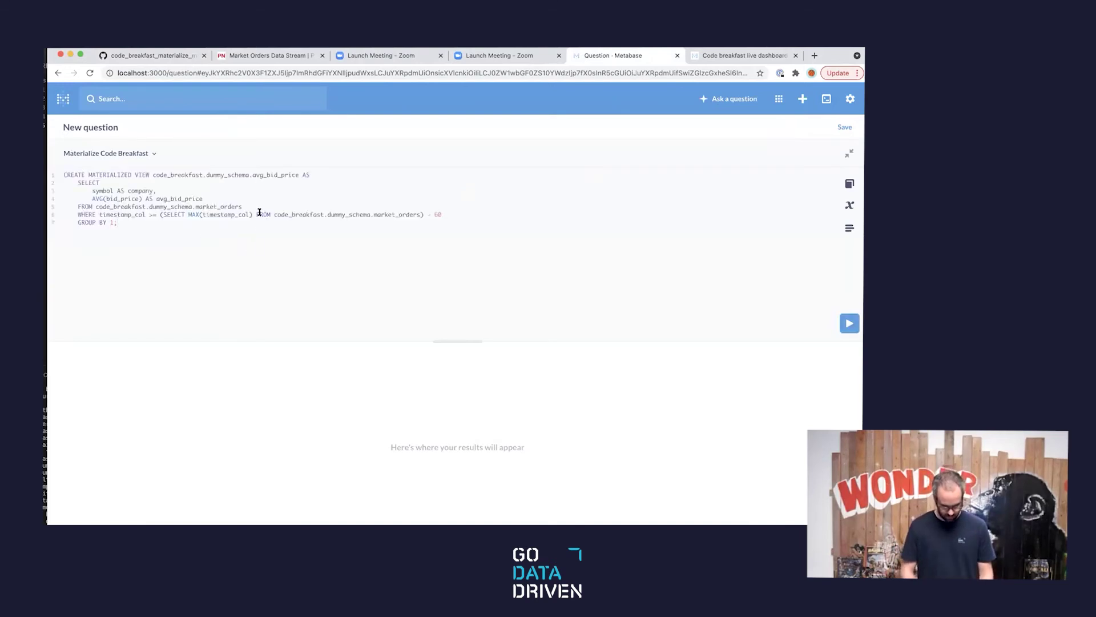
Strip the pasted query down to just the avg_bid_price view name.
{"action": "left_click_drag", "start_coordinate": [253, 215], "coordinate": [65, 170]}
{"action": "key", "text": "BackSpace"}
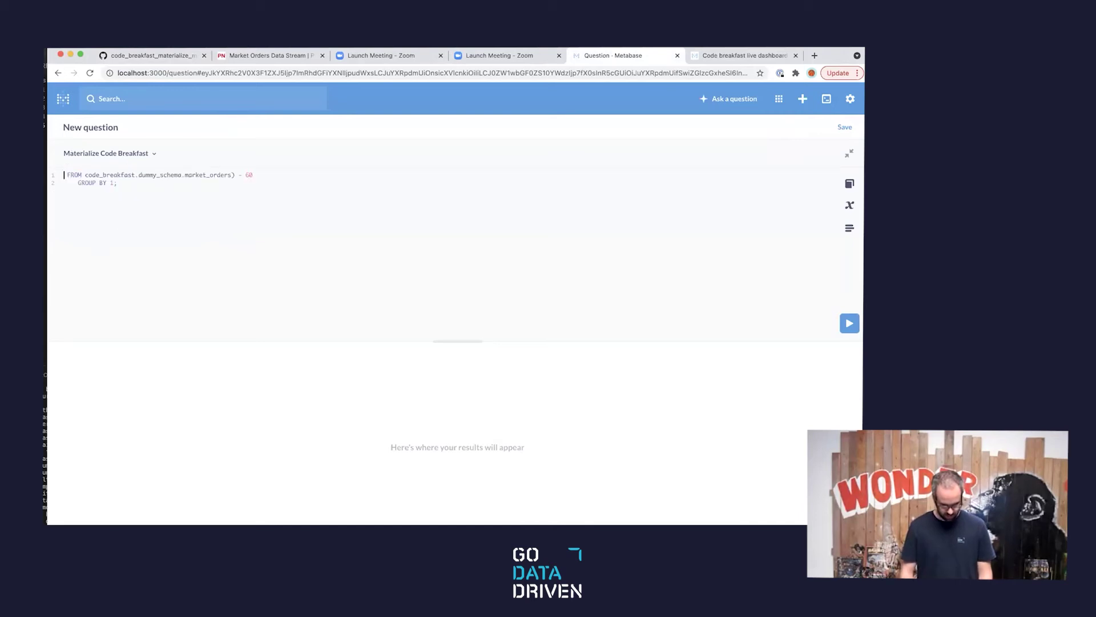
{"action": "left_click", "coordinate": [58, 182], "text": "shift"}
{"action": "key", "text": "BackSpace"}
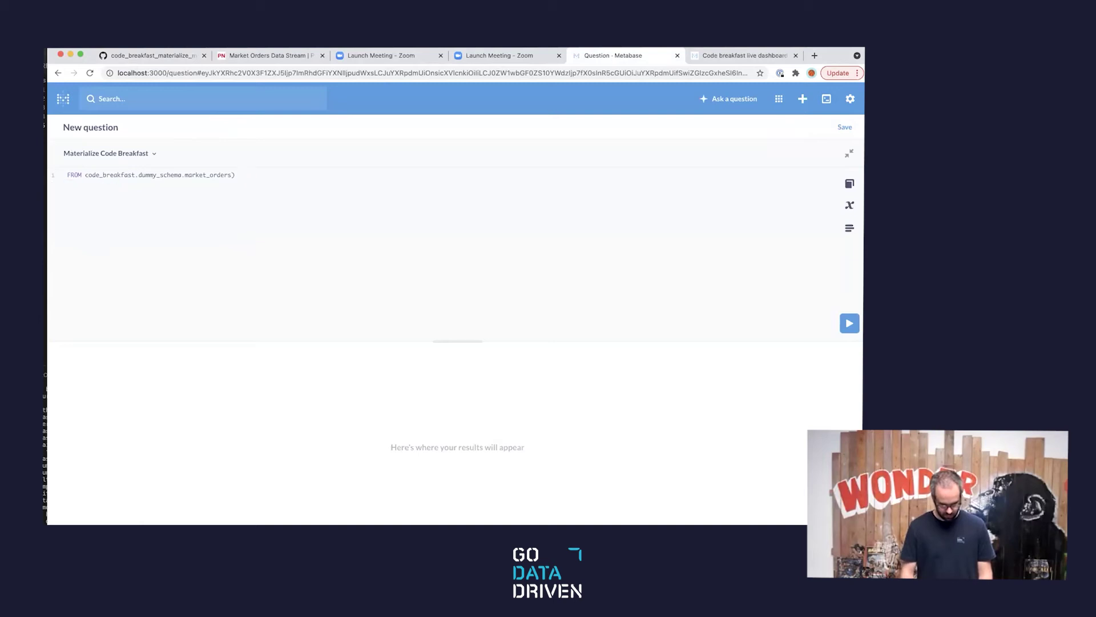
{"action": "key", "text": "super+z"}
{"action": "key", "text": "super+z"}
{"action": "key", "text": "super+z"}
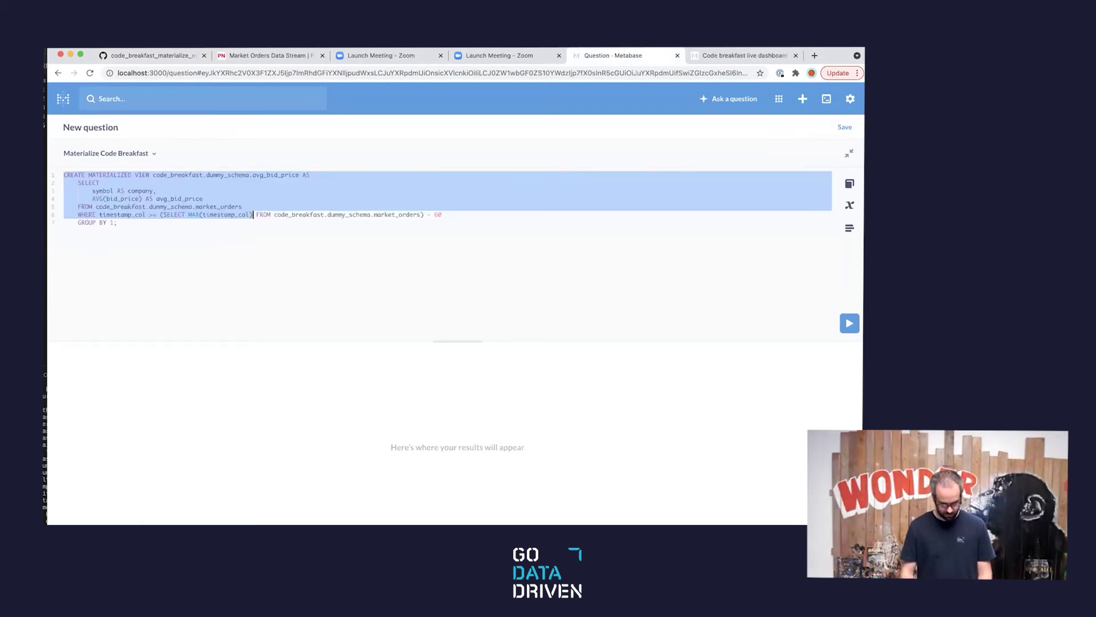
{"action": "left_click_drag", "start_coordinate": [124, 228], "coordinate": [62, 183]}
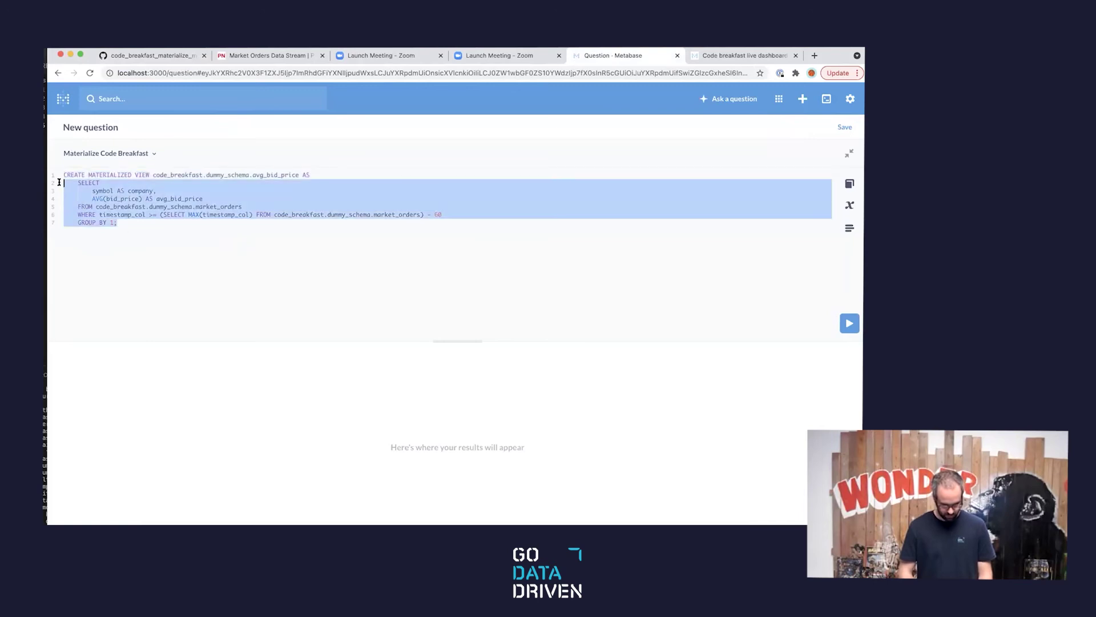
{"action": "key", "text": "BackSpace"}
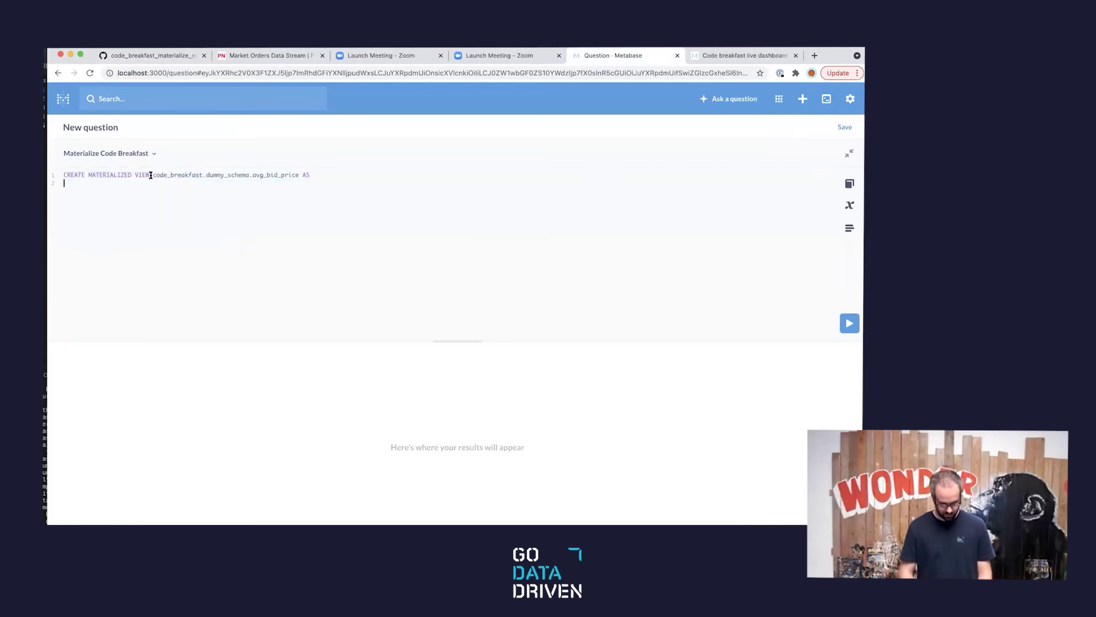
{"action": "left_click_drag", "start_coordinate": [150, 175], "coordinate": [62, 174]}
{"action": "key", "text": "BackSpace"}
{"action": "key", "text": "BackSpace"}
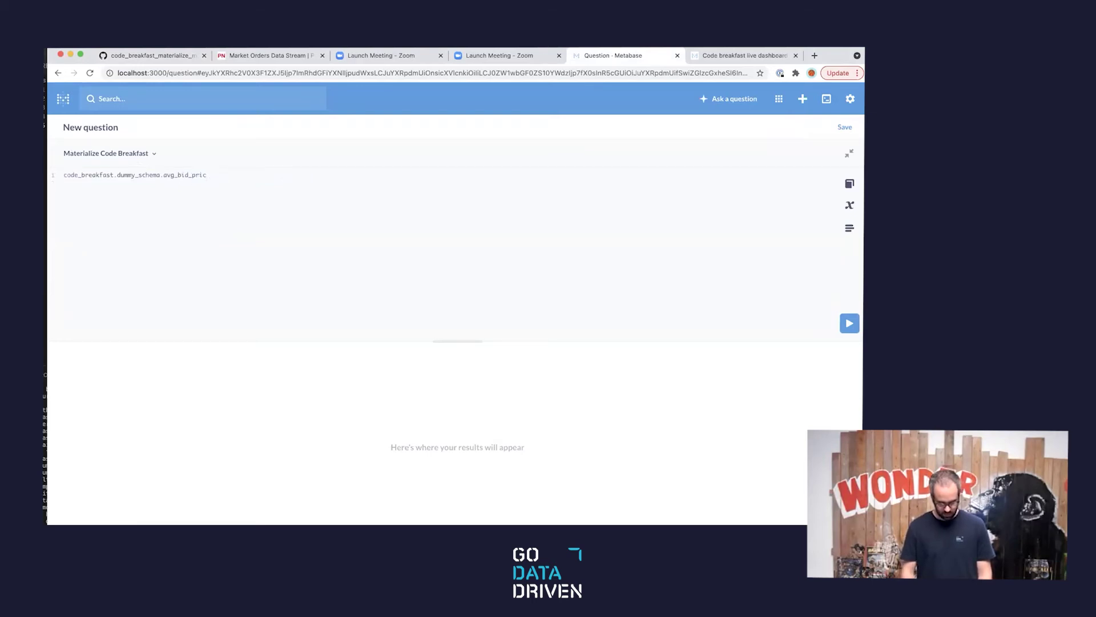
Prefix it with SELECT * FROM and run the query.
{"action": "left_click", "coordinate": [62, 175]}
{"action": "type", "text": "SELECT * FRTO"}
{"action": "key", "text": "BackSpace"}
{"action": "key", "text": "BackSpace"}
{"action": "key", "text": "BackSpace"}
{"action": "type", "text": "ROM"}
{"action": "key", "text": "Left"}
{"action": "key", "text": "Left"}
{"action": "key", "text": "Left"}
{"action": "key", "text": "Right"}
{"action": "key", "text": "Right"}
{"action": "key", "text": "Right"}
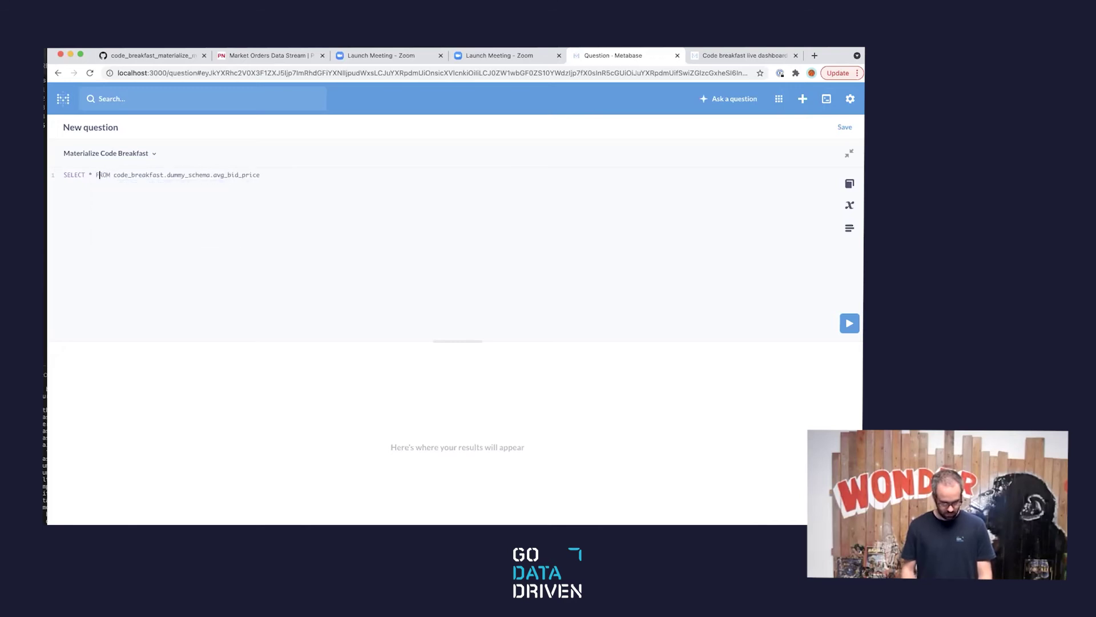
{"action": "key", "text": "Return"}
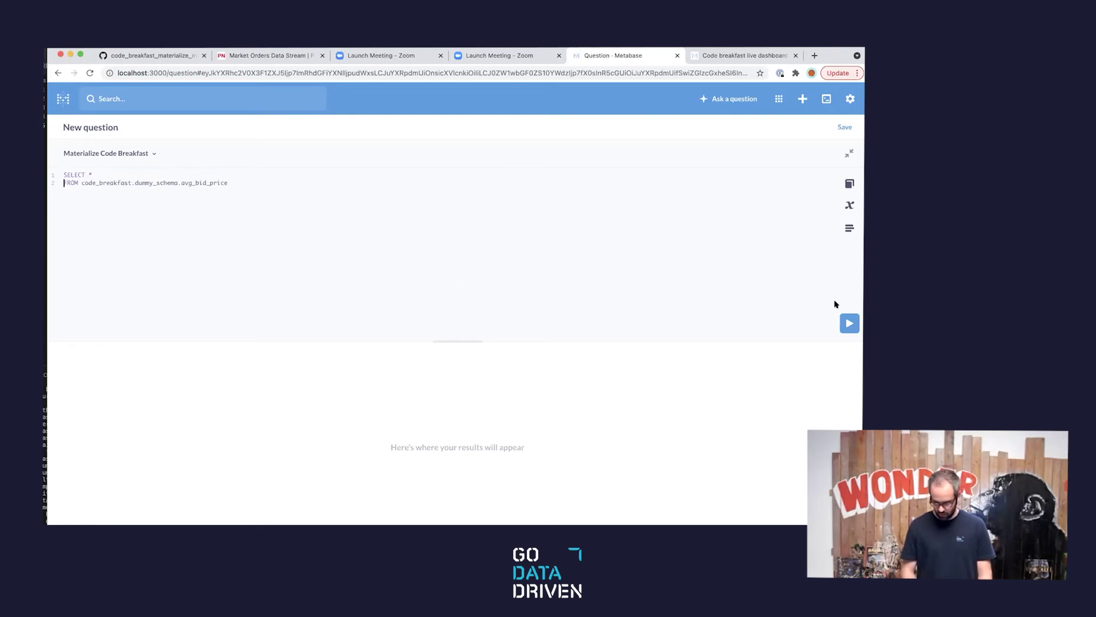
{"action": "left_click", "coordinate": [854, 324]}
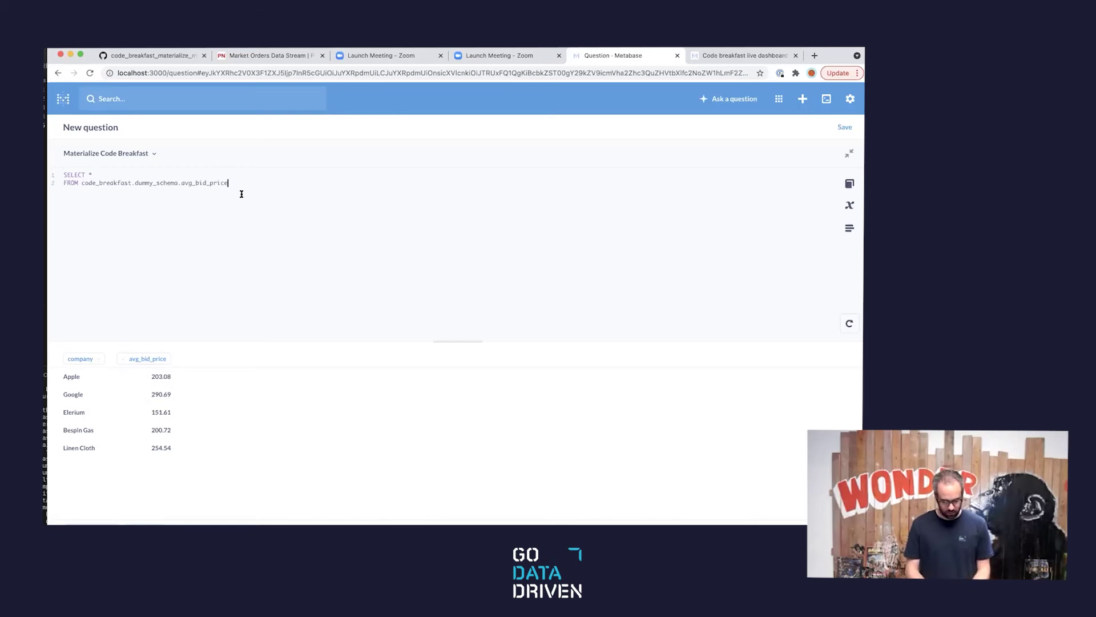
Switch the results visualization to a bar chart.
{"action": "left_click", "coordinate": [88, 517]}
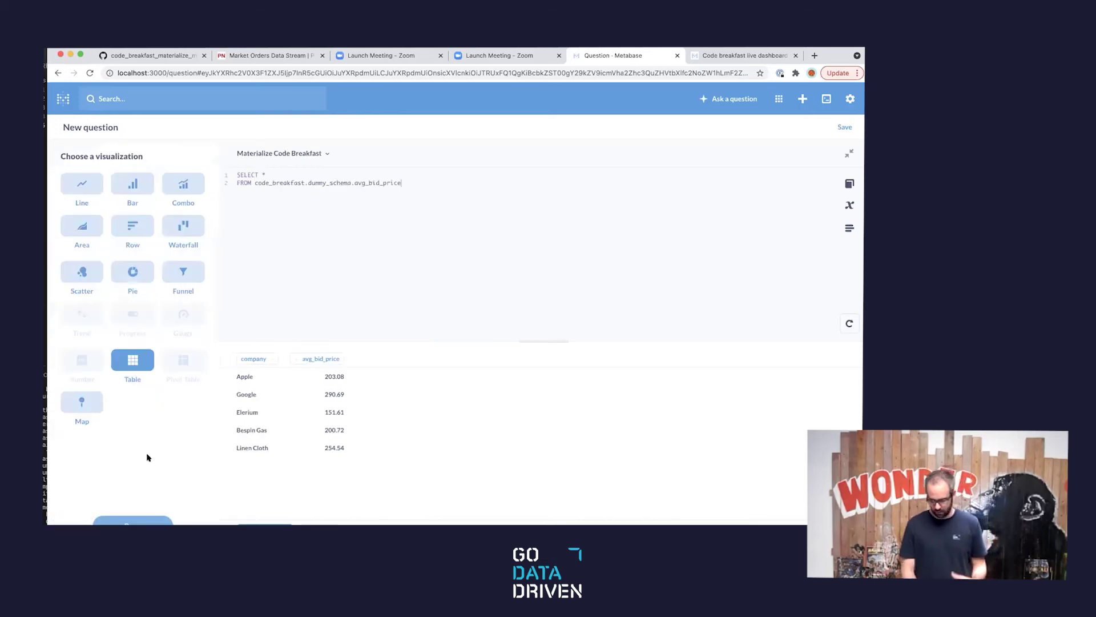
{"action": "left_click", "coordinate": [136, 184]}
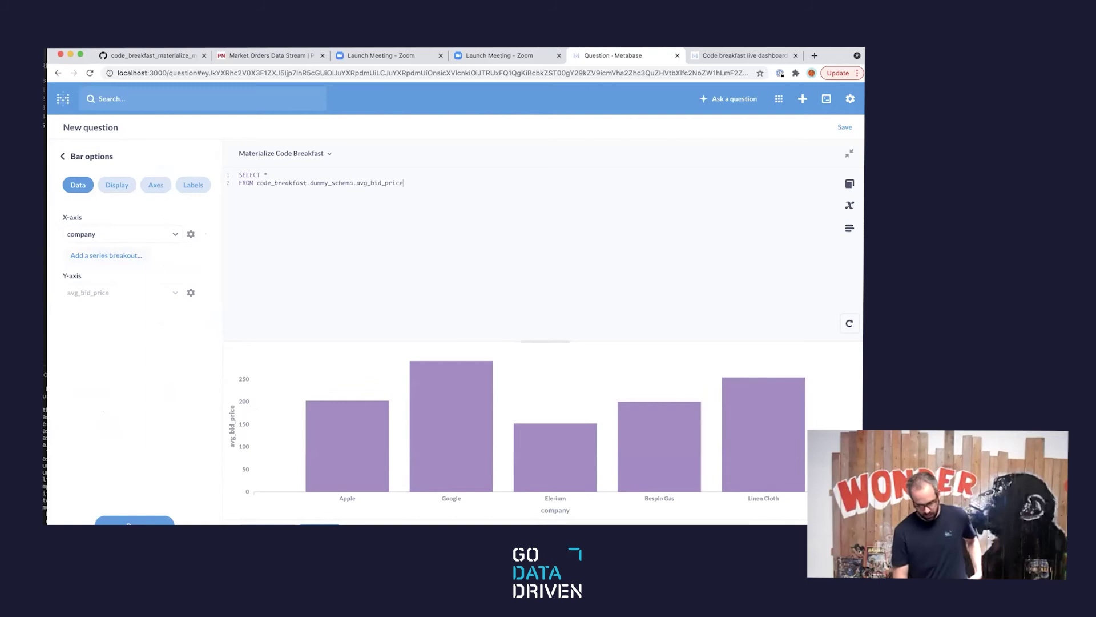
{"action": "left_click", "coordinate": [134, 520]}
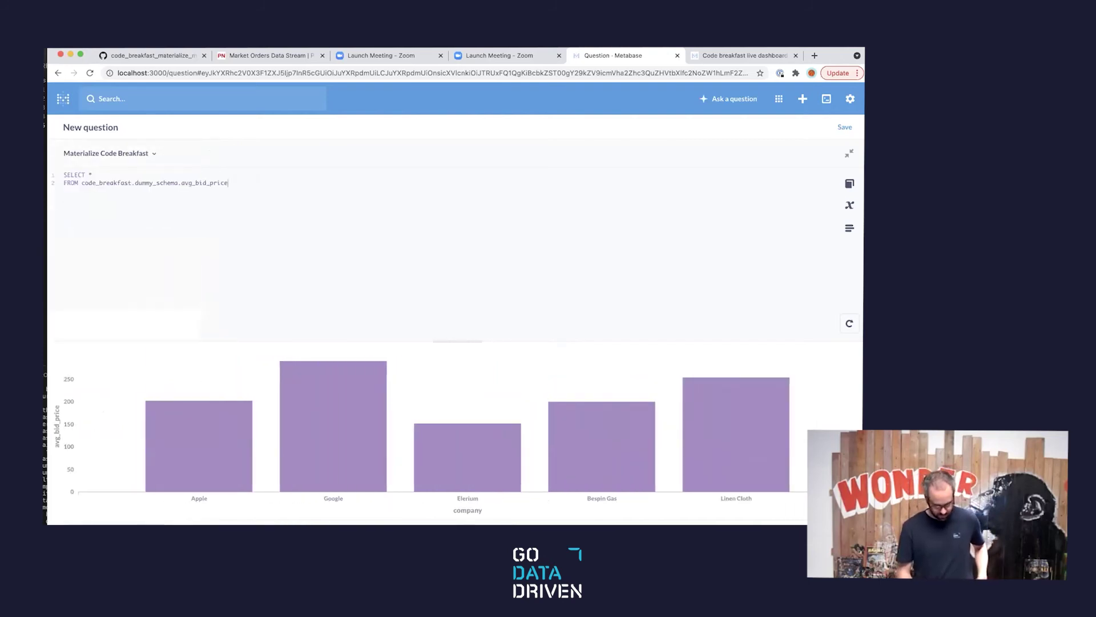
{"action": "left_click", "coordinate": [140, 522]}
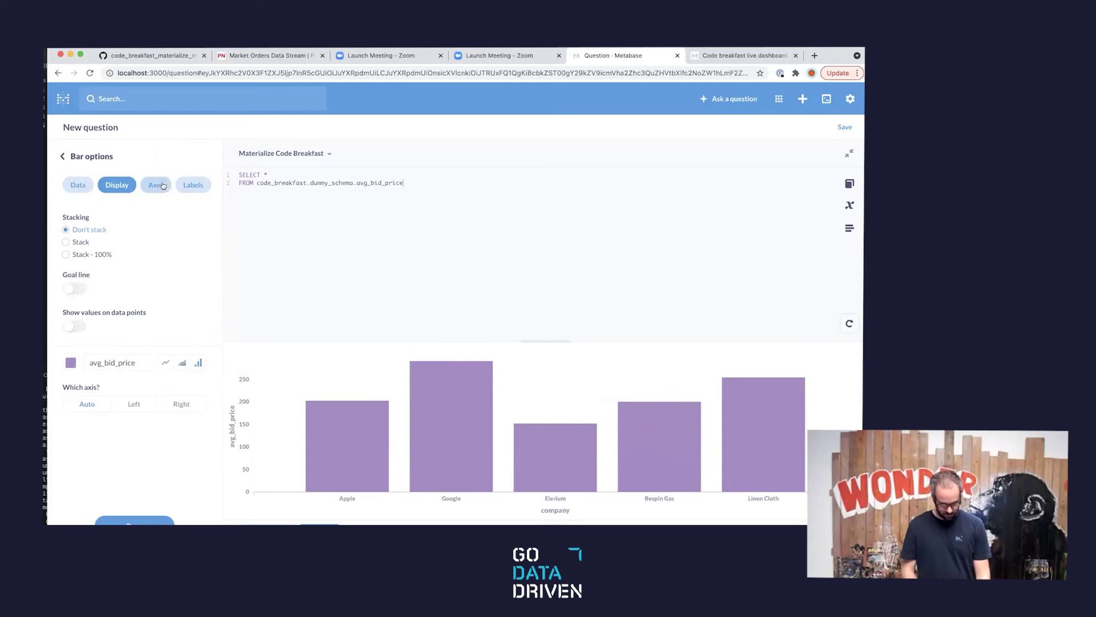
{"action": "left_click", "coordinate": [144, 184]}
{"action": "left_click", "coordinate": [118, 185]}
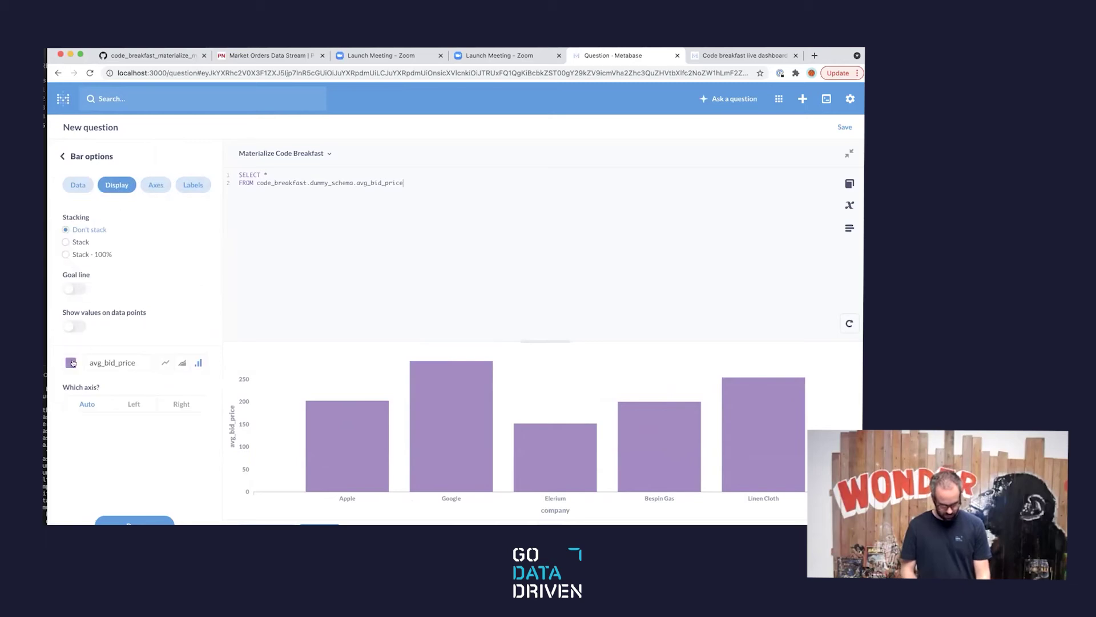
Colour the bars blue and turn on Show values on data points.
{"action": "left_click", "coordinate": [70, 363]}
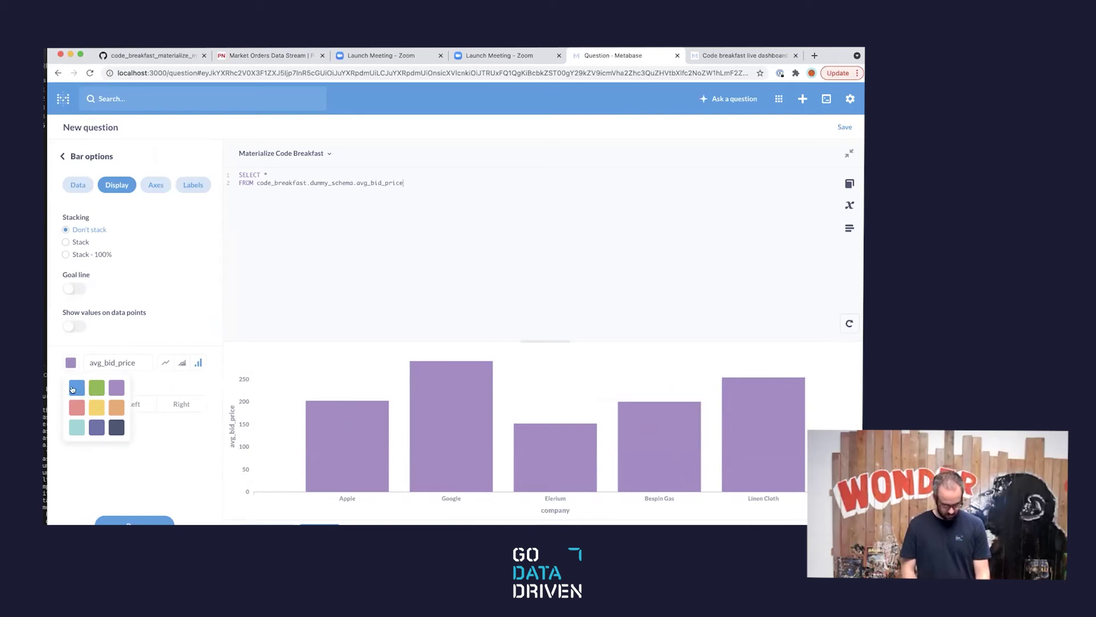
{"action": "left_click", "coordinate": [77, 388]}
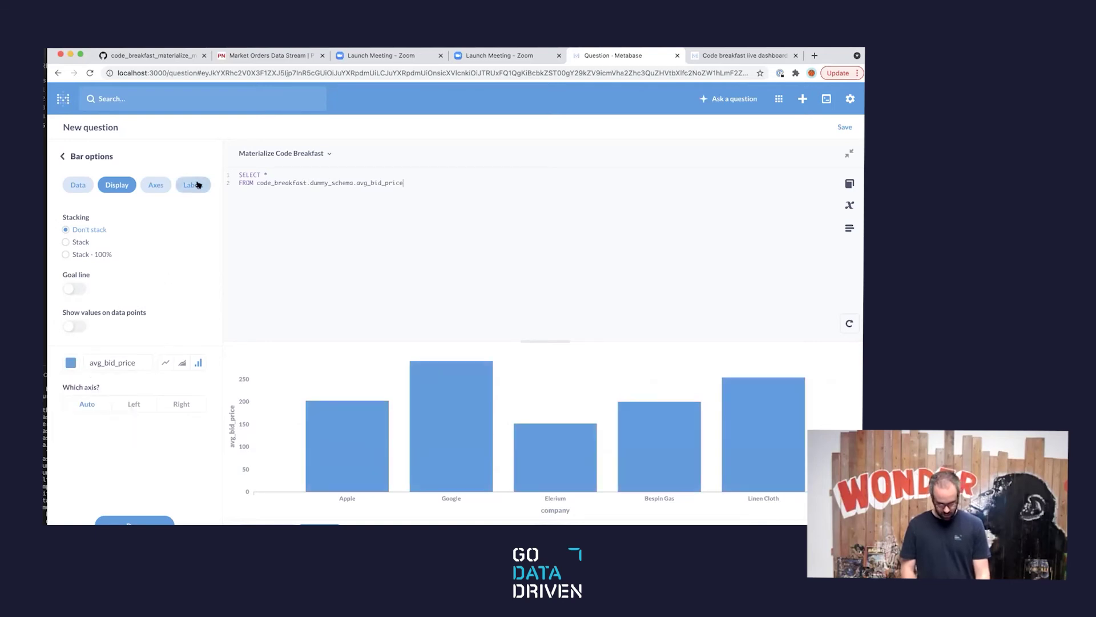
{"action": "left_click", "coordinate": [177, 188]}
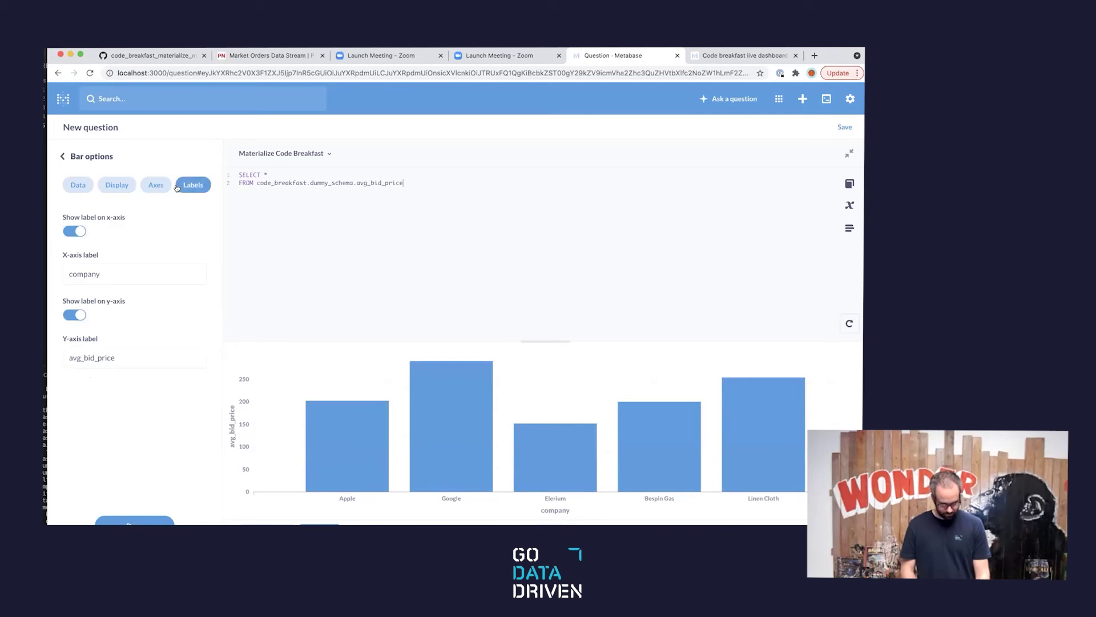
{"action": "left_click", "coordinate": [156, 185]}
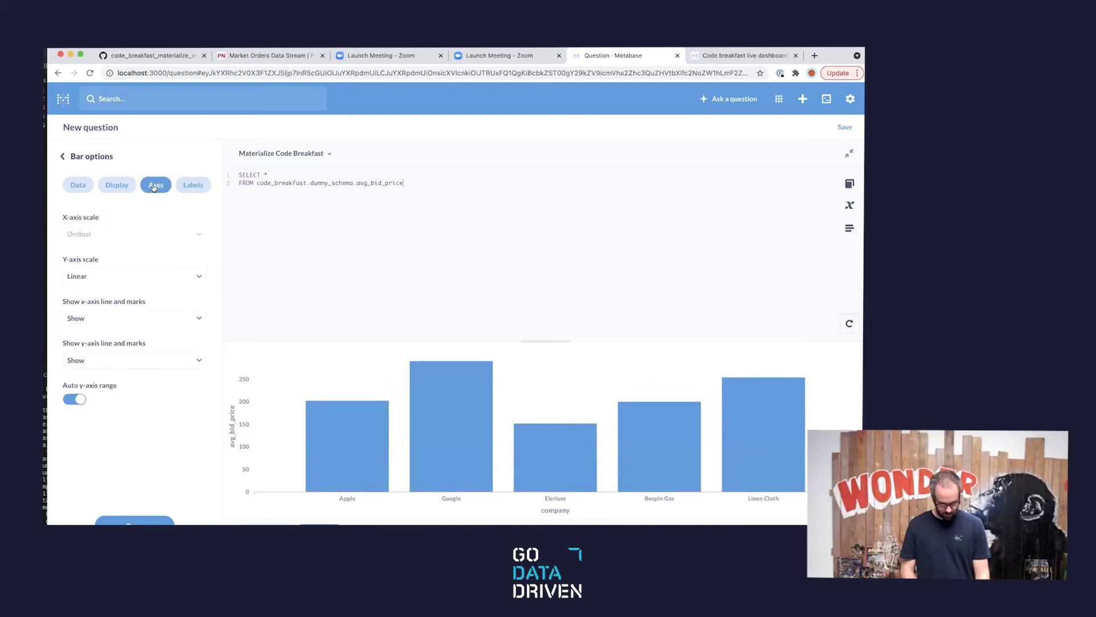
{"action": "left_click", "coordinate": [114, 186]}
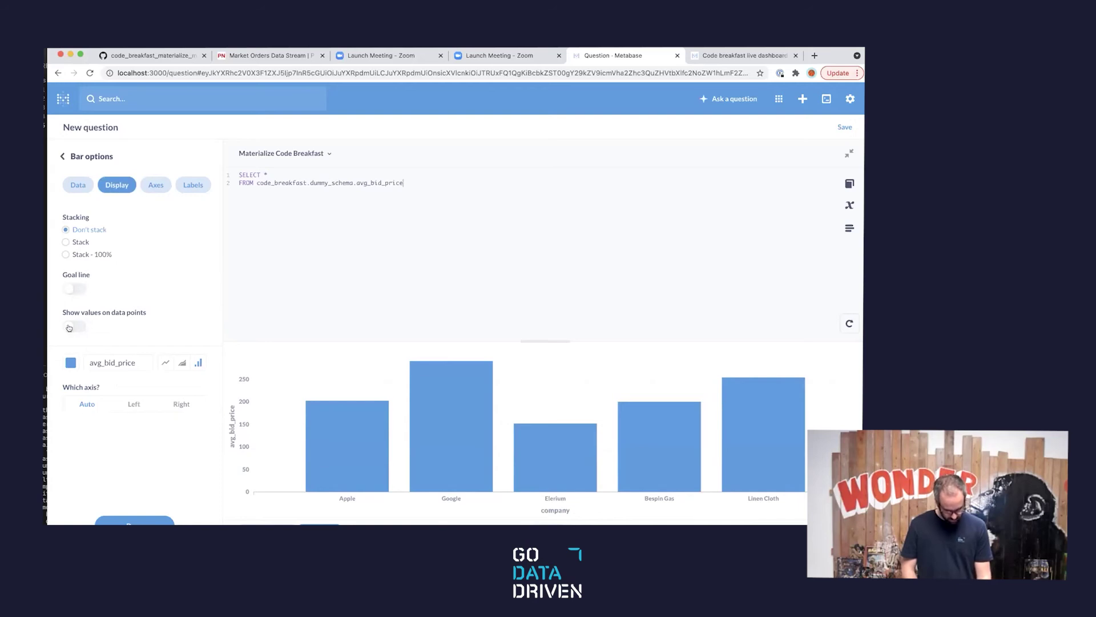
{"action": "left_click", "coordinate": [68, 328]}
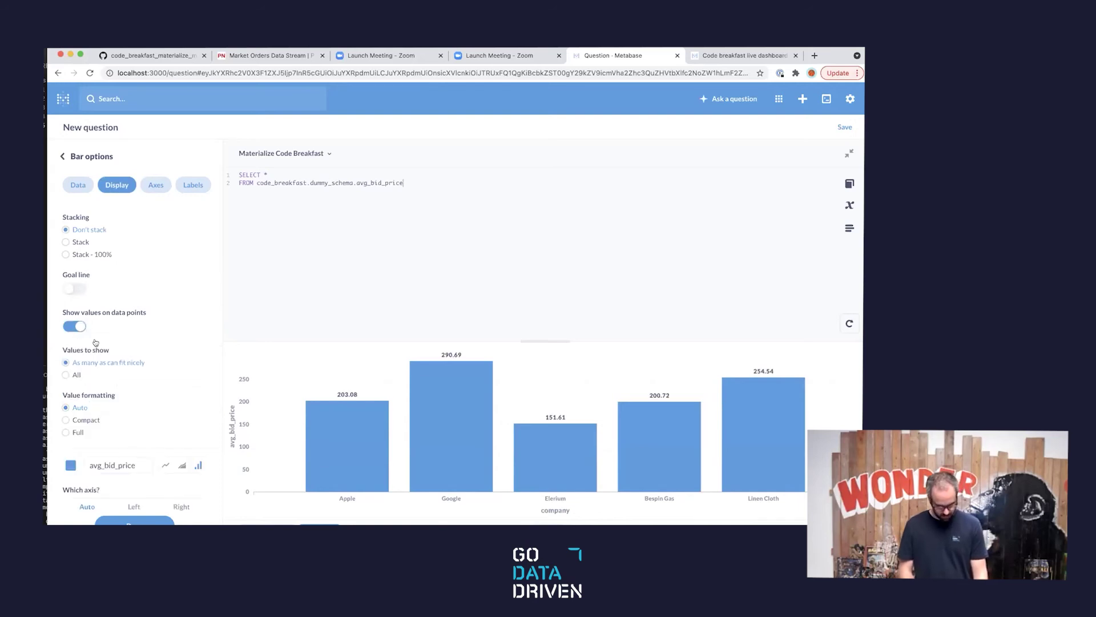
{"action": "scroll", "coordinate": [145, 358], "scroll_direction": "down", "scroll_amount": 2}
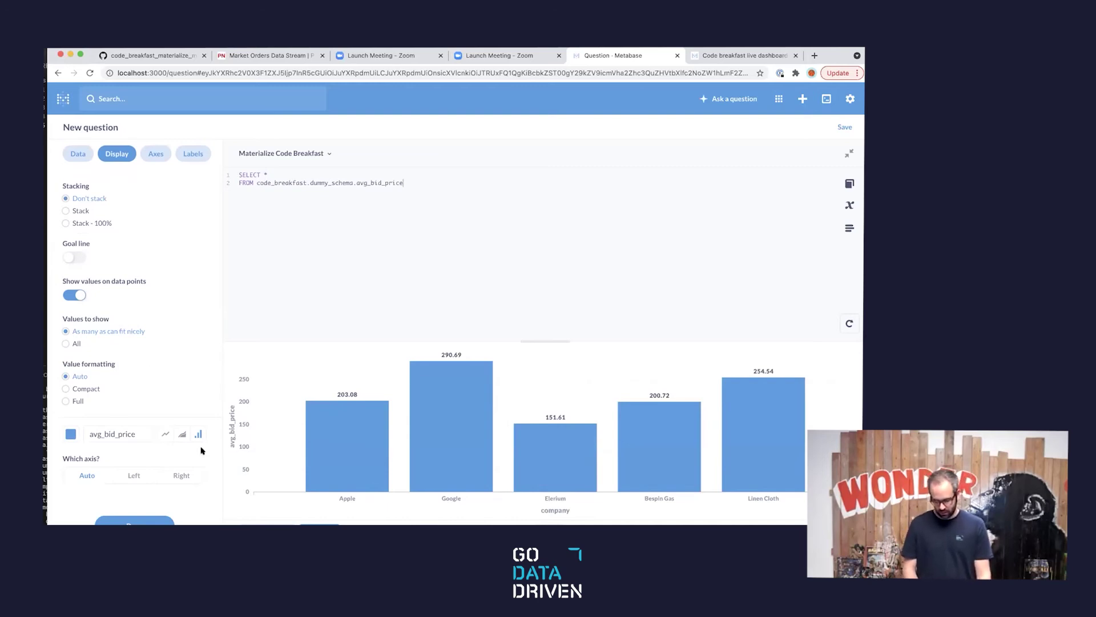
{"action": "left_click", "coordinate": [131, 521]}
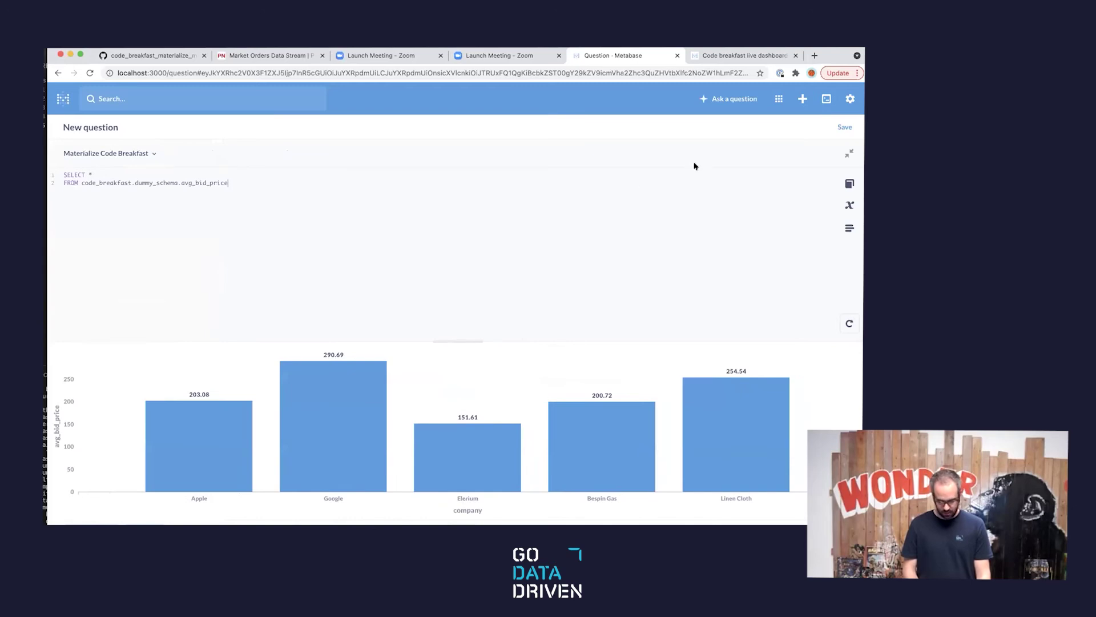
Save as 'Average bid prices over the last minute', described 'Just a simple bagraph', in Code Breakfast Live.
{"action": "left_click", "coordinate": [843, 127]}
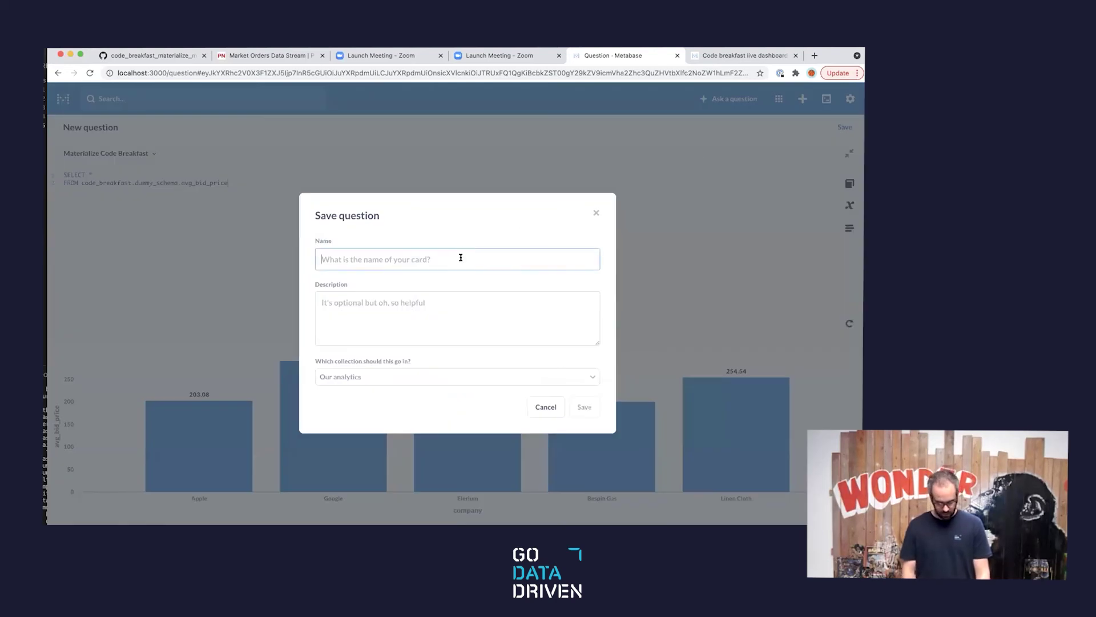
{"action": "type", "text": "Average bid prices"}
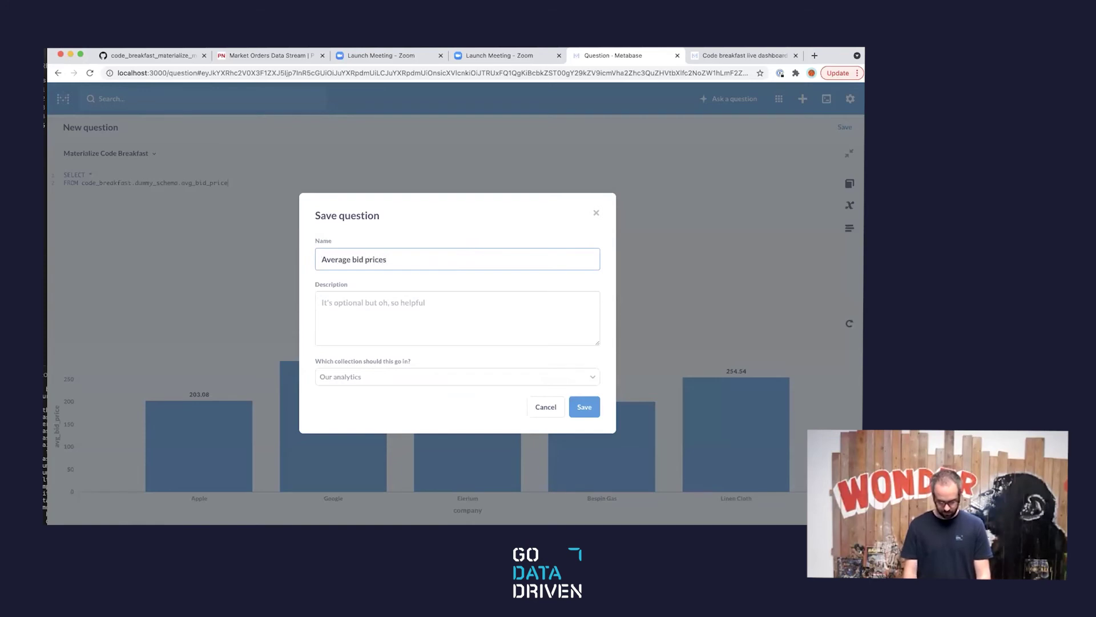
{"action": "type", "text": " over the l"}
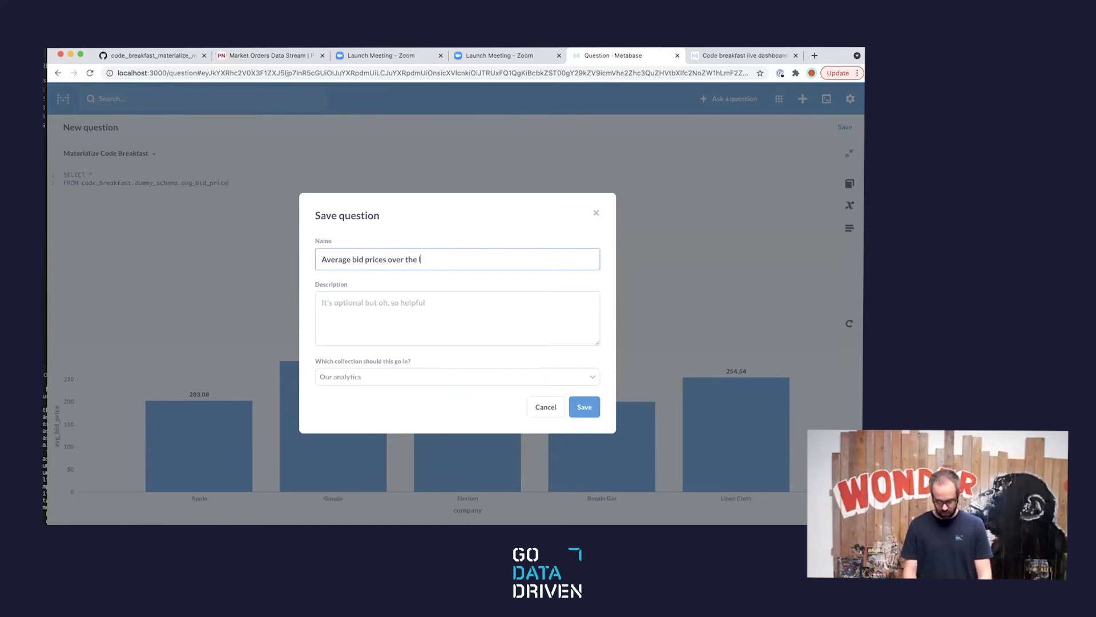
{"action": "type", "text": "ast minute"}
{"action": "left_click", "coordinate": [426, 305]}
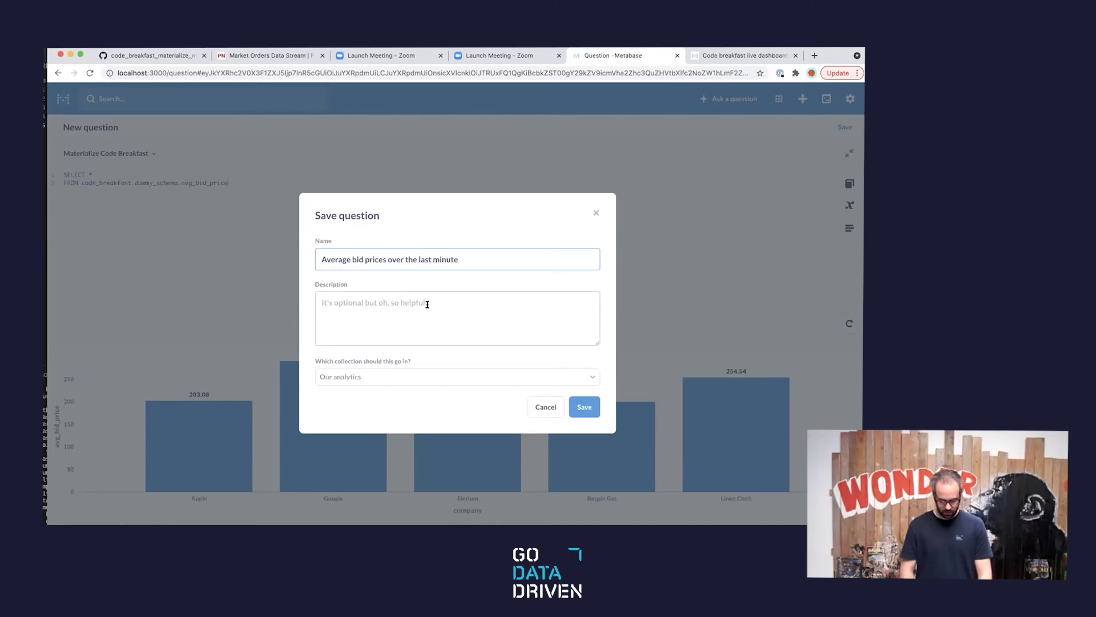
{"action": "type", "text": "e"}
{"action": "key", "text": "BackSpace"}
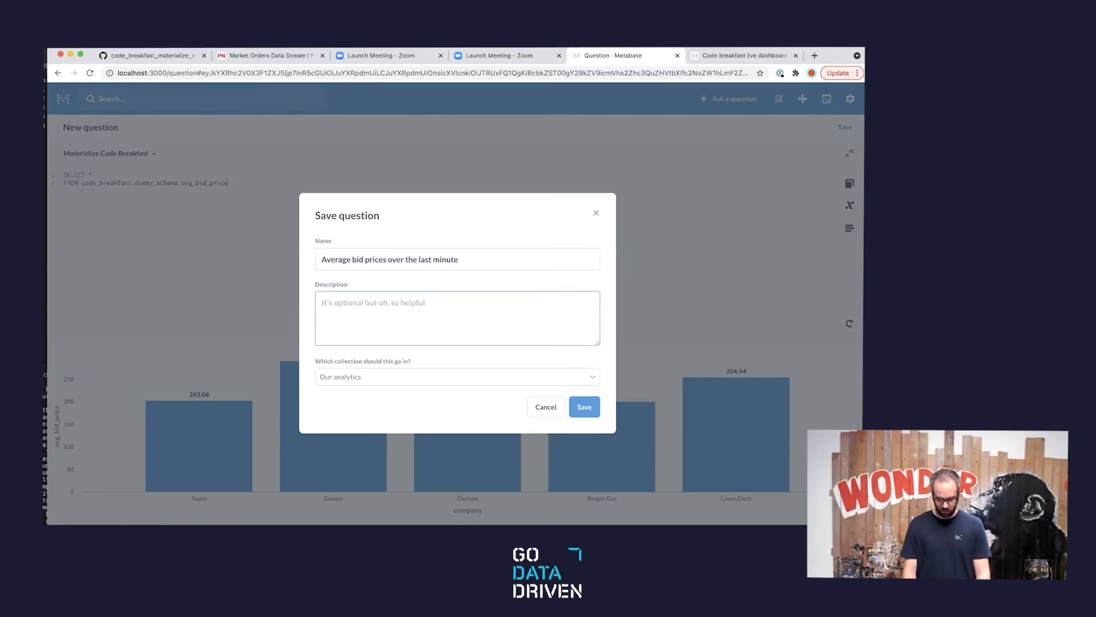
{"action": "type", "text": "Just a simple b"}
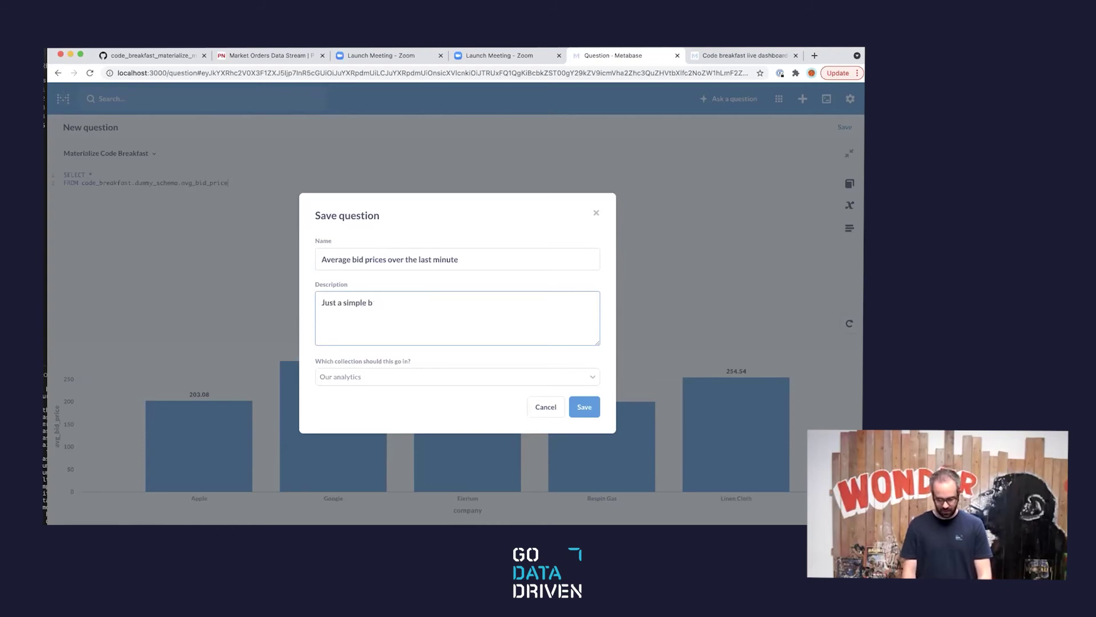
{"action": "type", "text": "agraph"}
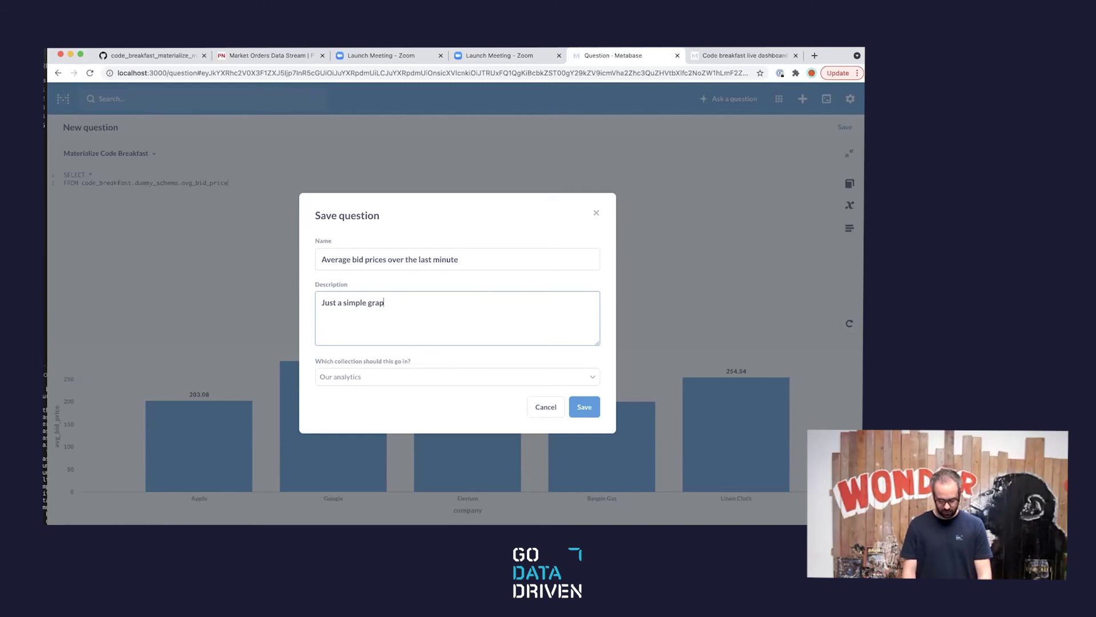
{"action": "left_click", "coordinate": [440, 376]}
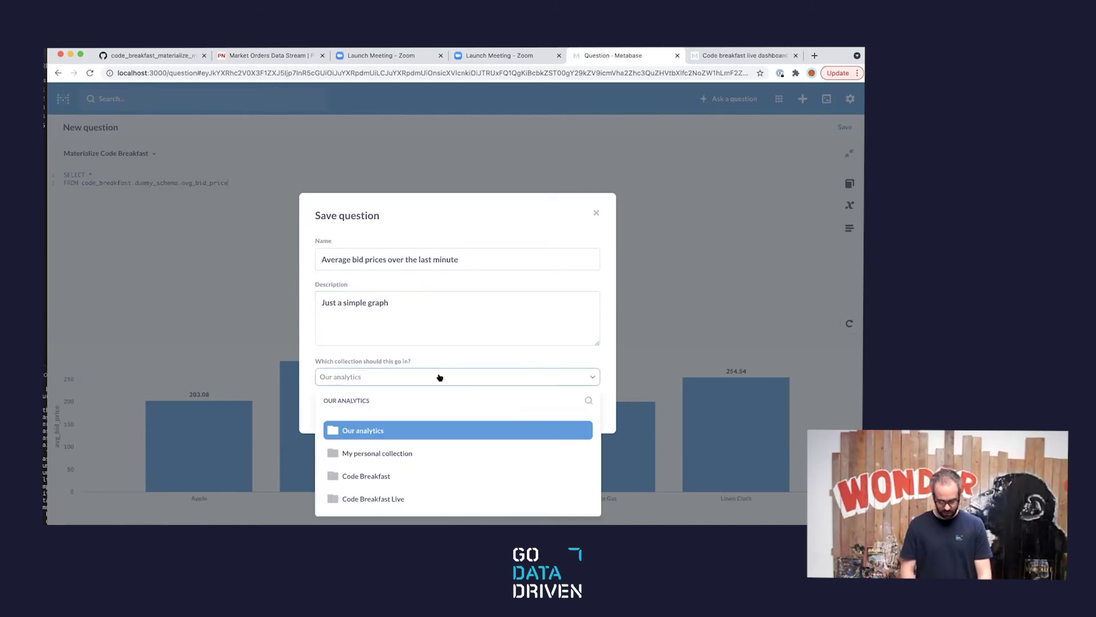
{"action": "left_click", "coordinate": [388, 500]}
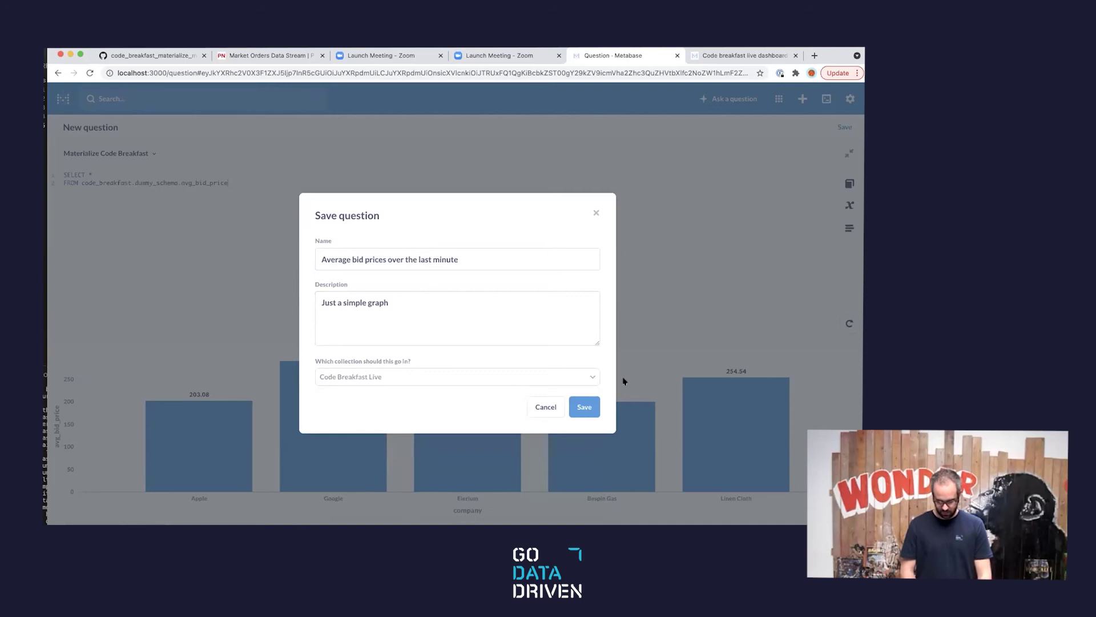
{"action": "left_click", "coordinate": [584, 406]}
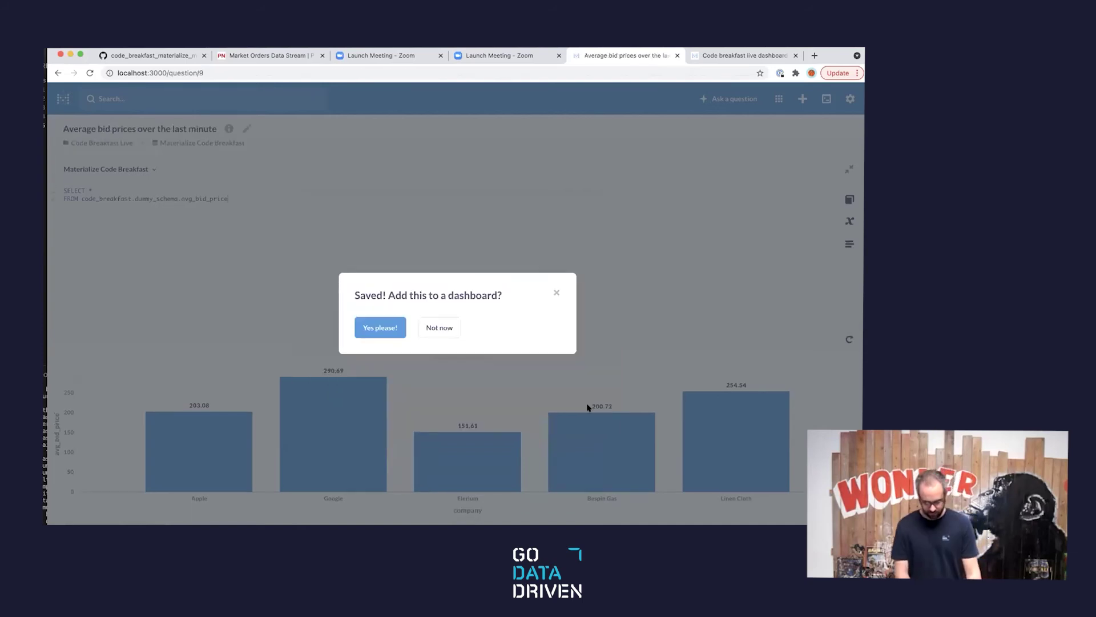
{"action": "left_click", "coordinate": [449, 332]}
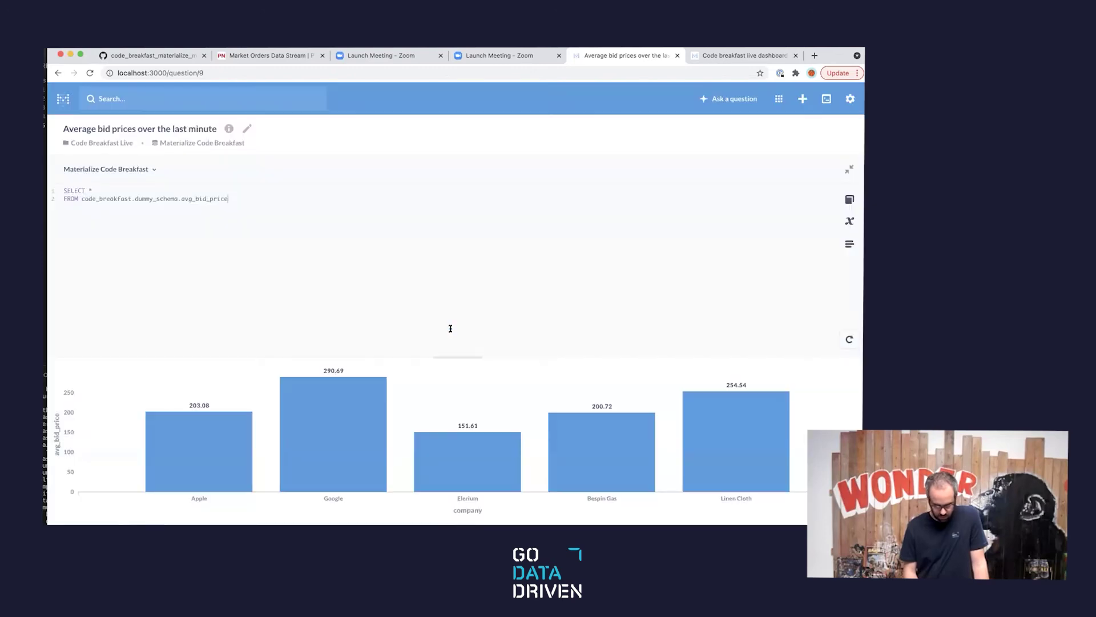
Go from the Metabase home page through Browse all items to the Code breakfast live dashboard.
{"action": "left_click", "coordinate": [62, 100]}
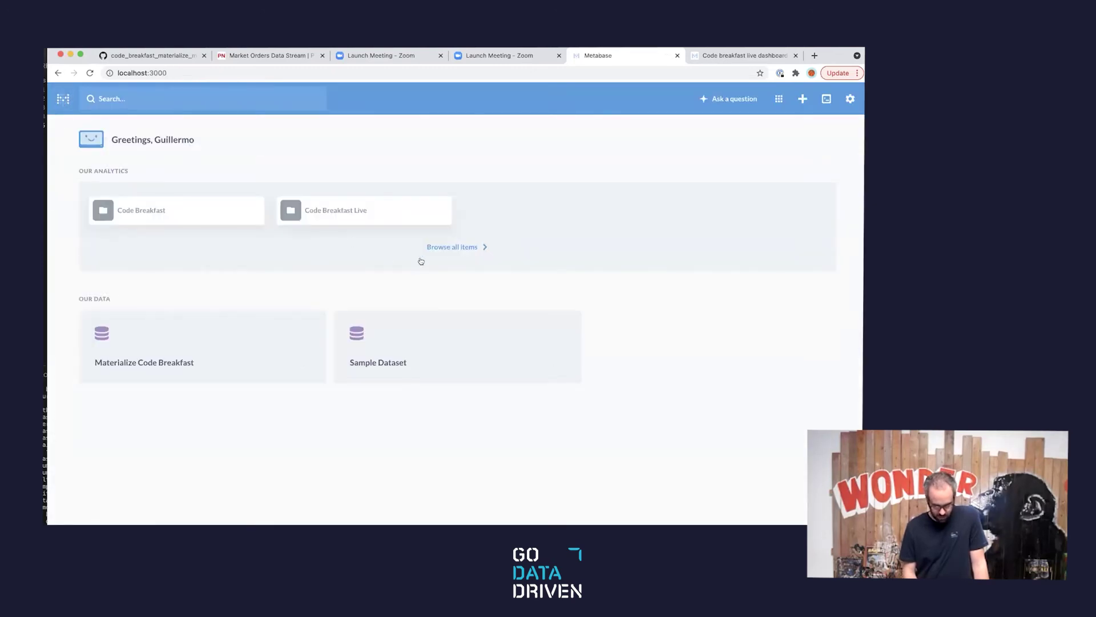
{"action": "left_click", "coordinate": [446, 250]}
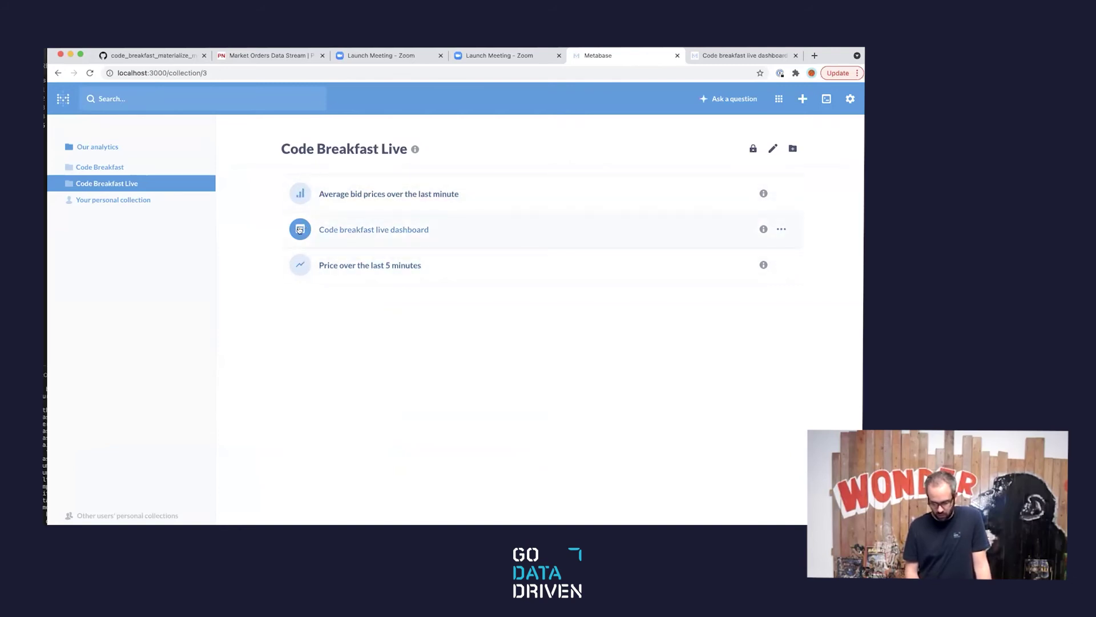
{"action": "left_click", "coordinate": [377, 230]}
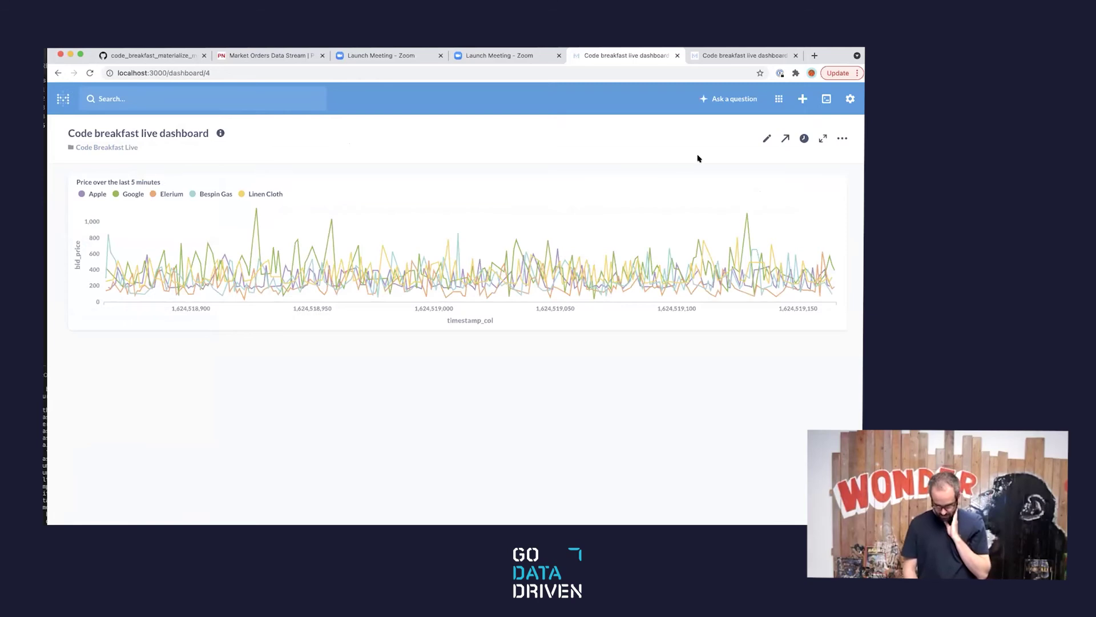
Add the Average bid prices bar chart to the dashboard, enlarge its card, and save.
{"action": "left_click", "coordinate": [767, 138]}
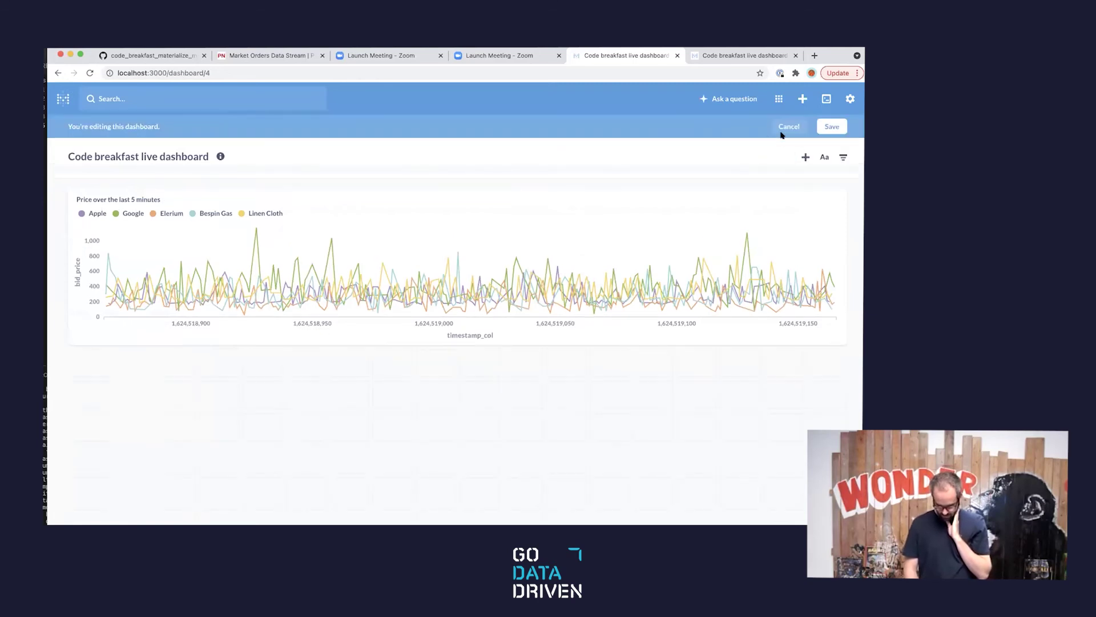
{"action": "left_click", "coordinate": [805, 157]}
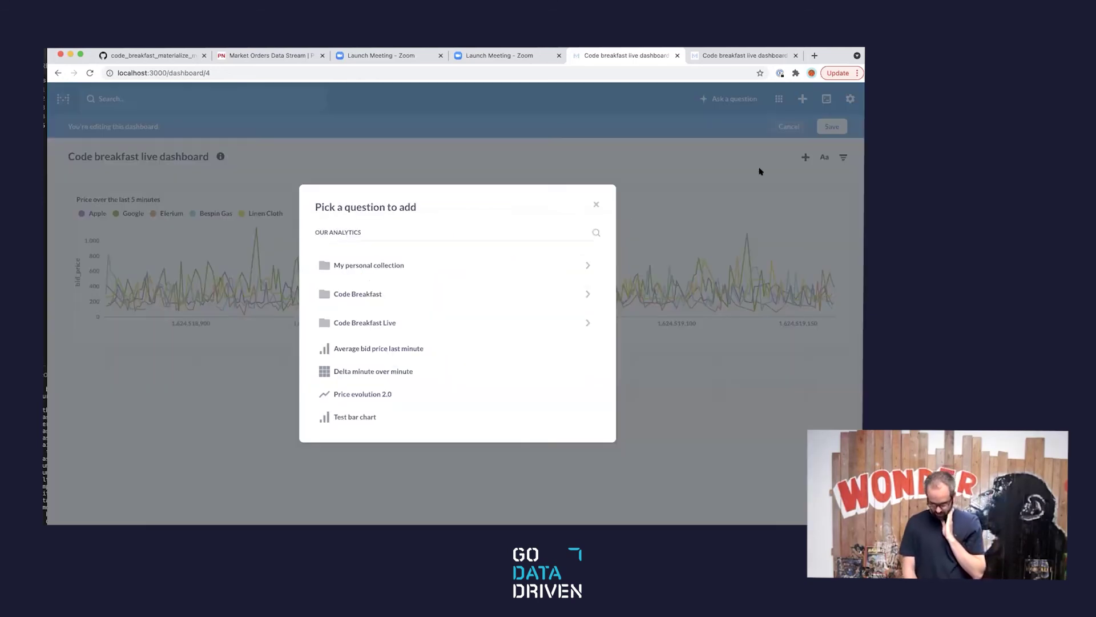
{"action": "left_click", "coordinate": [440, 321]}
{"action": "left_click", "coordinate": [433, 329]}
{"action": "left_click_drag", "start_coordinate": [236, 470], "coordinate": [346, 521]}
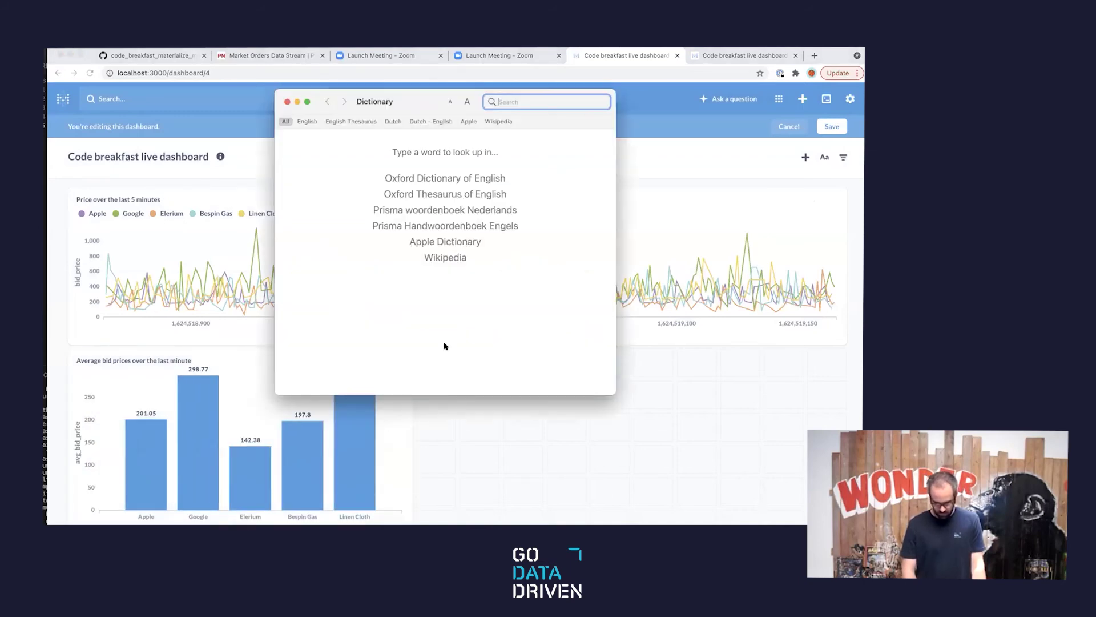
{"action": "left_click", "coordinate": [287, 102]}
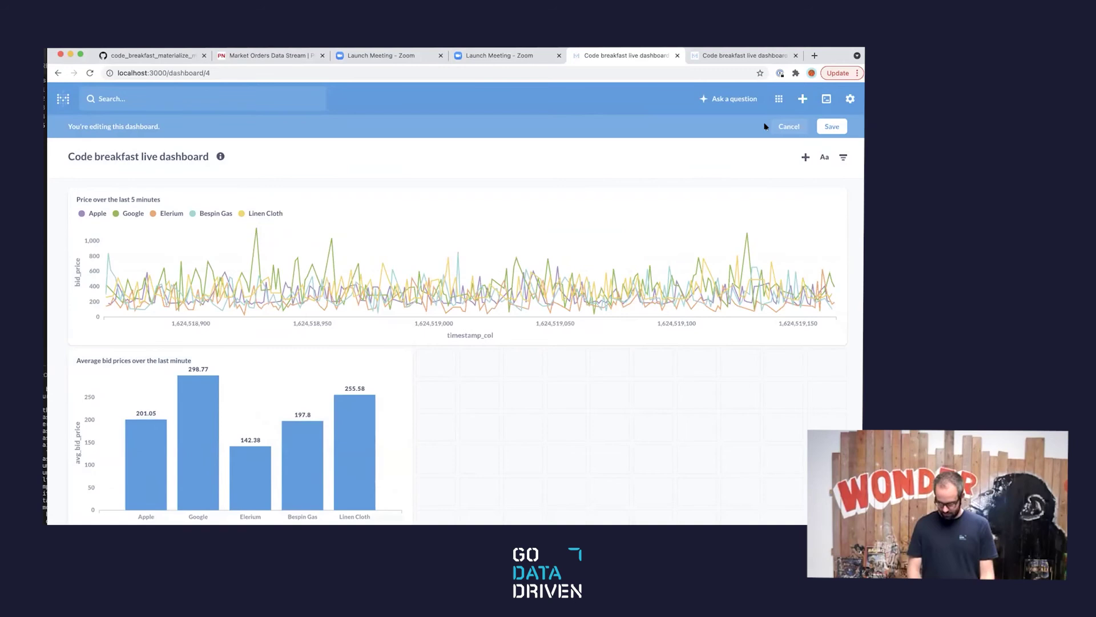
{"action": "left_click", "coordinate": [833, 127]}
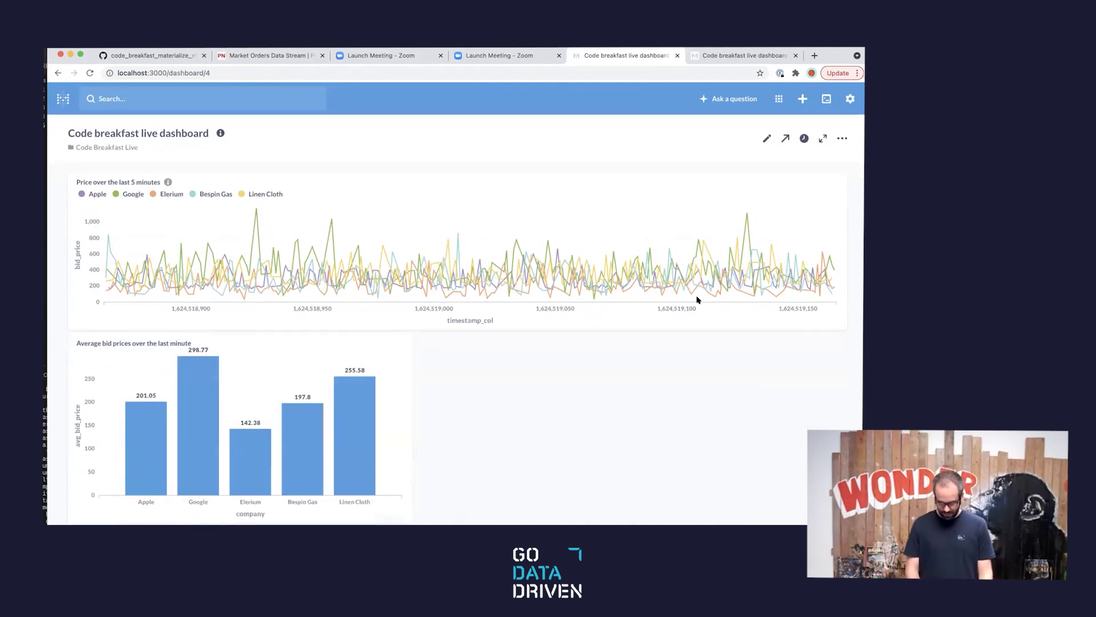
Reload the other dashboard tab, then close the duplicate tab.
{"action": "left_click", "coordinate": [705, 54]}
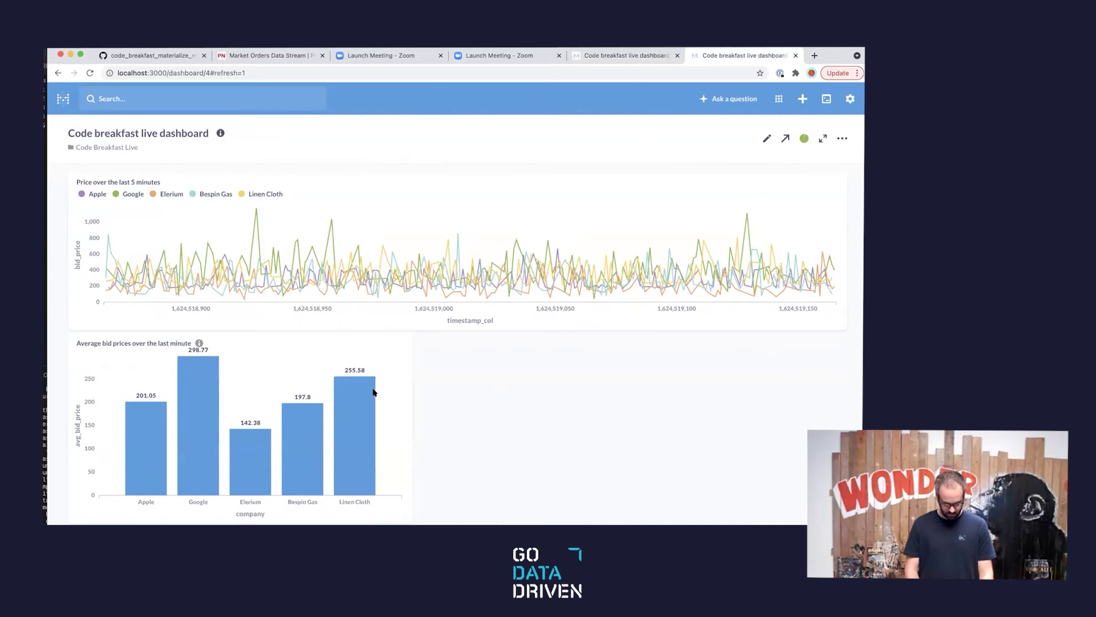
{"action": "left_click", "coordinate": [456, 72]}
{"action": "key", "text": "Return"}
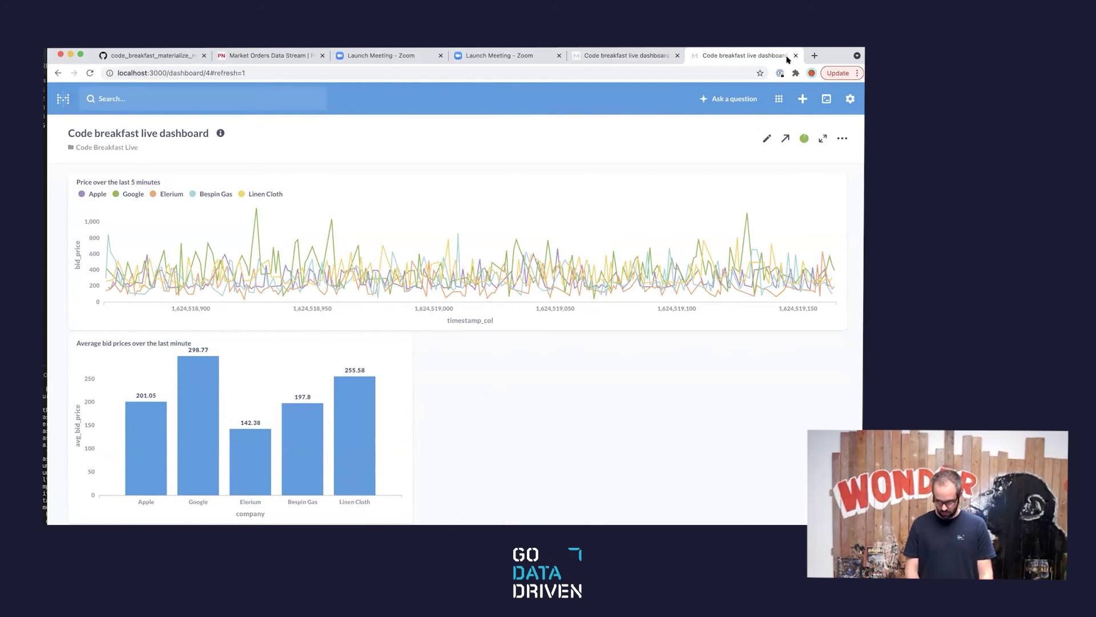
{"action": "left_click", "coordinate": [794, 55]}
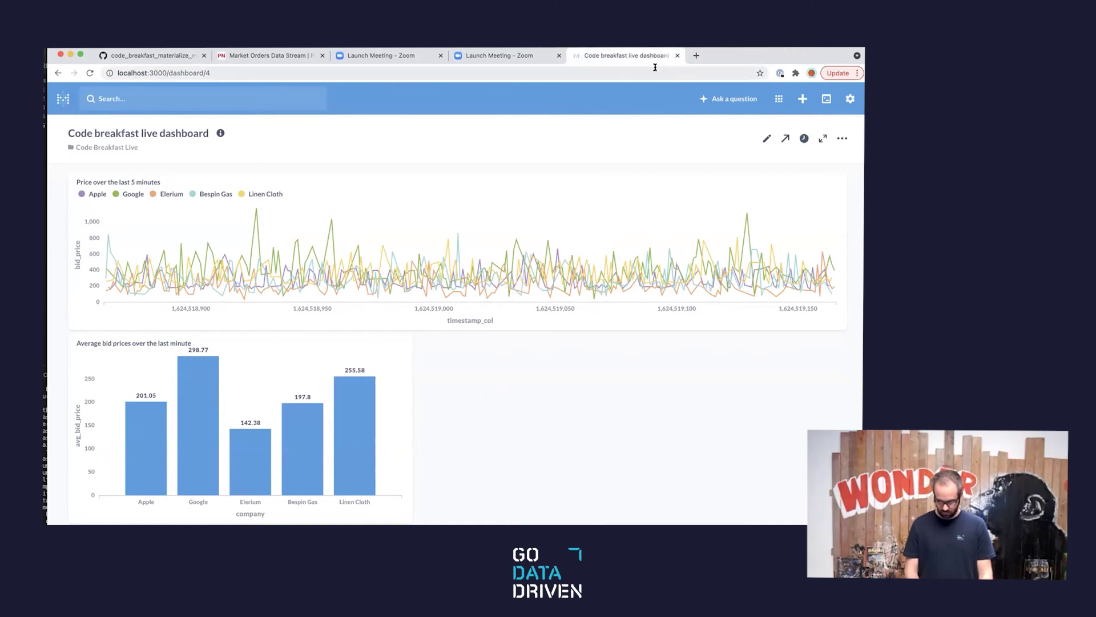
Set the dashboard auto-refresh to every 1 minute.
{"action": "right_click", "coordinate": [804, 139]}
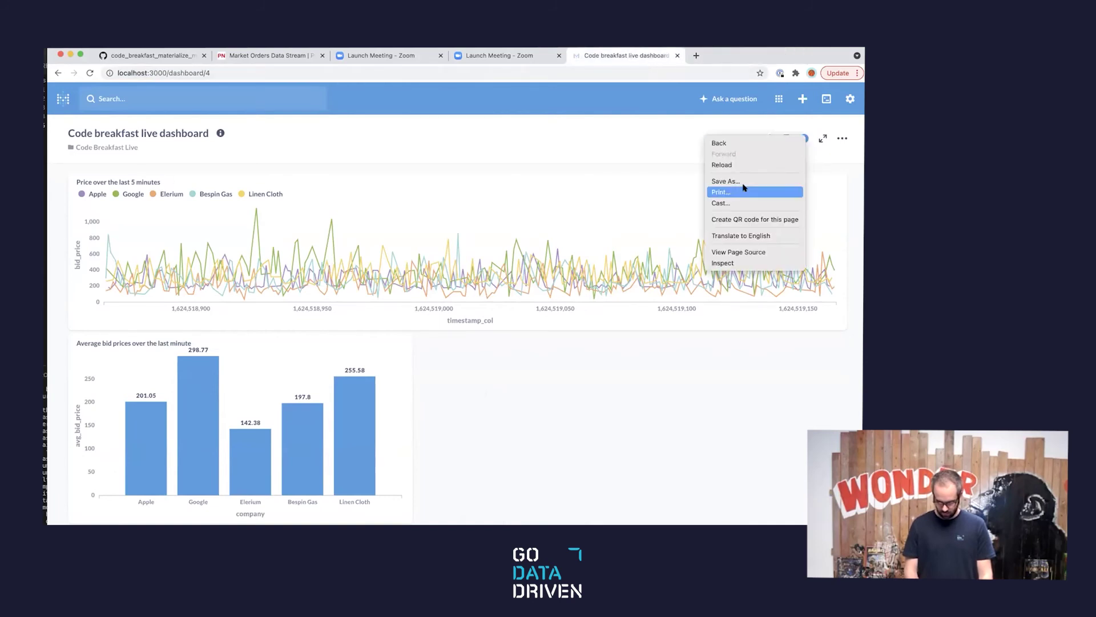
{"action": "left_click", "coordinate": [804, 138]}
{"action": "left_click", "coordinate": [803, 138]}
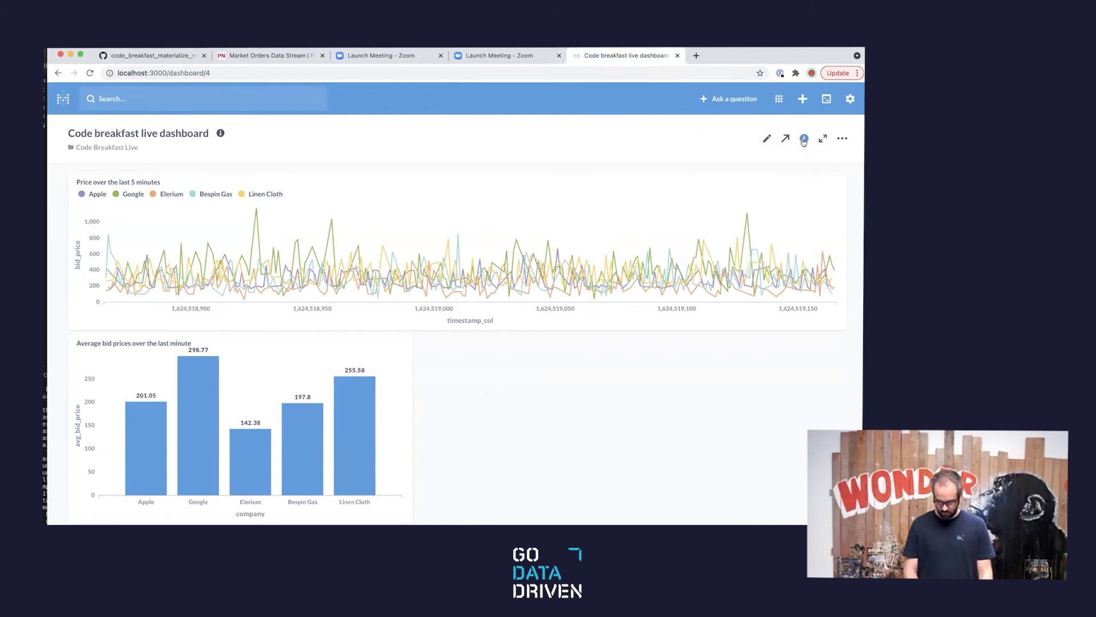
{"action": "left_click", "coordinate": [750, 194]}
Copy the refresh=60 dashboard address and load it in a new tab.
{"action": "left_click", "coordinate": [646, 75]}
{"action": "key", "text": "super+c"}
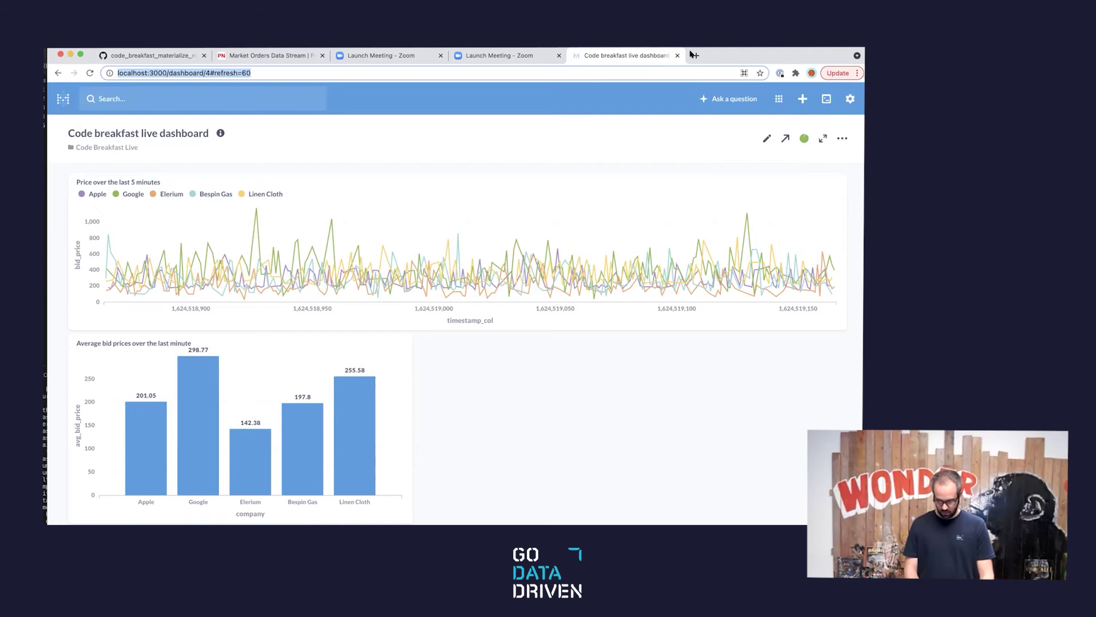
{"action": "left_click", "coordinate": [690, 55]}
{"action": "left_click", "coordinate": [664, 72]}
{"action": "key", "text": "super+v"}
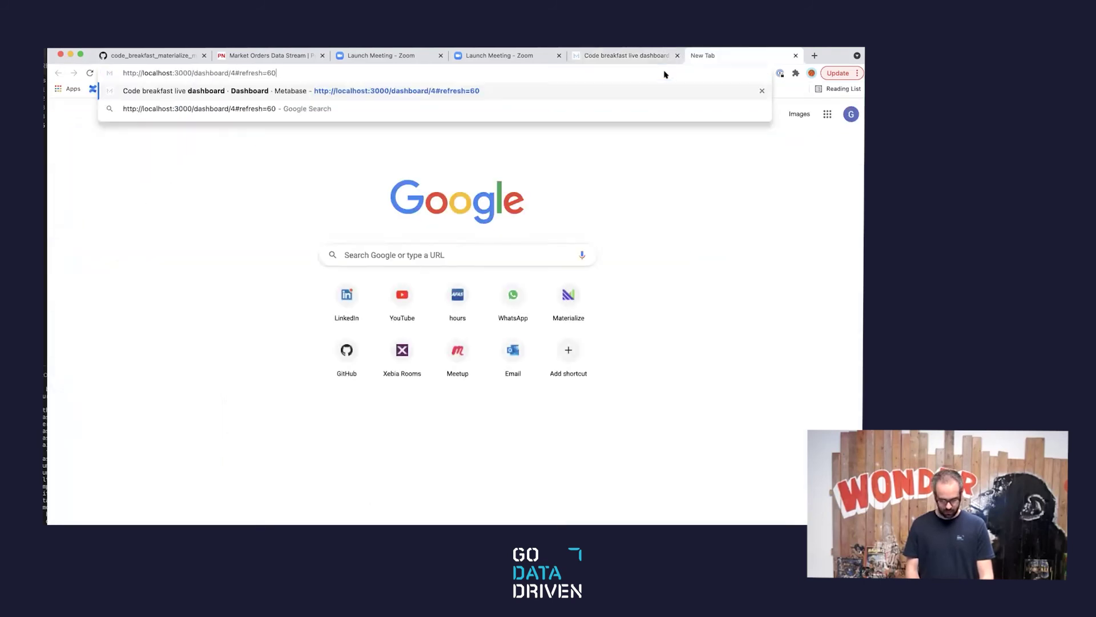
{"action": "key", "text": "Return"}
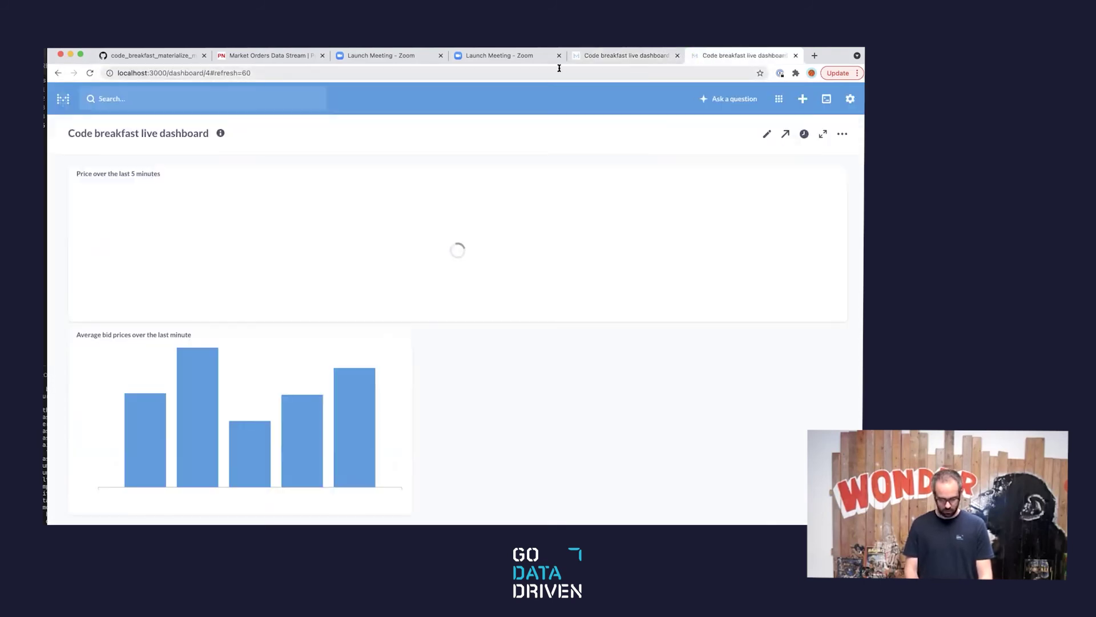
Replace the refresh=60 tab with a new tab loading the dashboard at #refresh=1.
{"action": "left_click", "coordinate": [559, 68]}
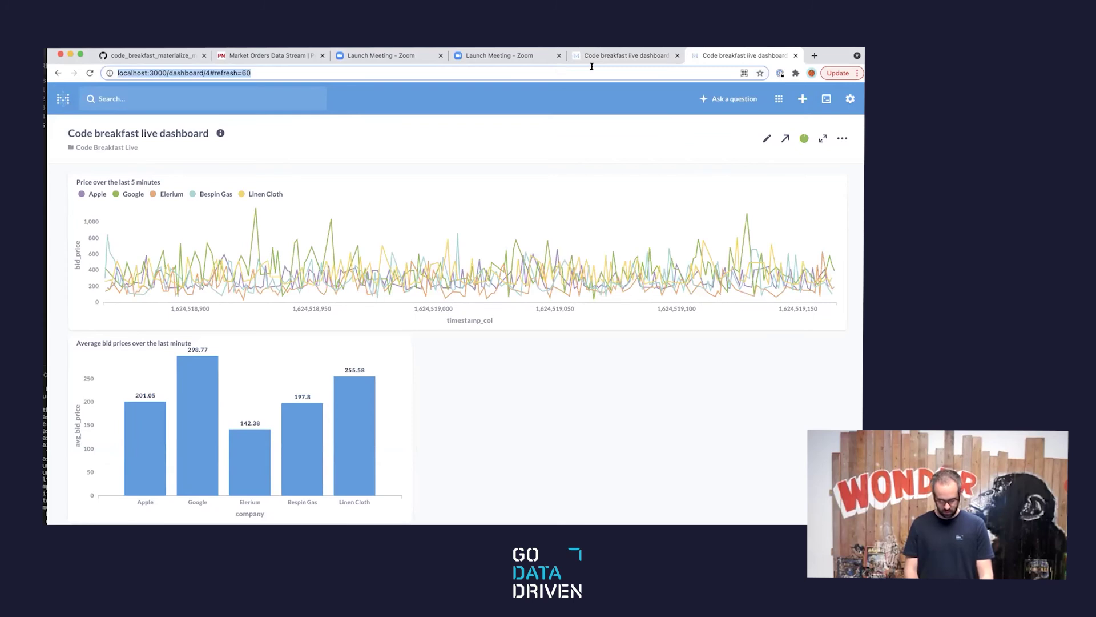
{"action": "left_click", "coordinate": [796, 56]}
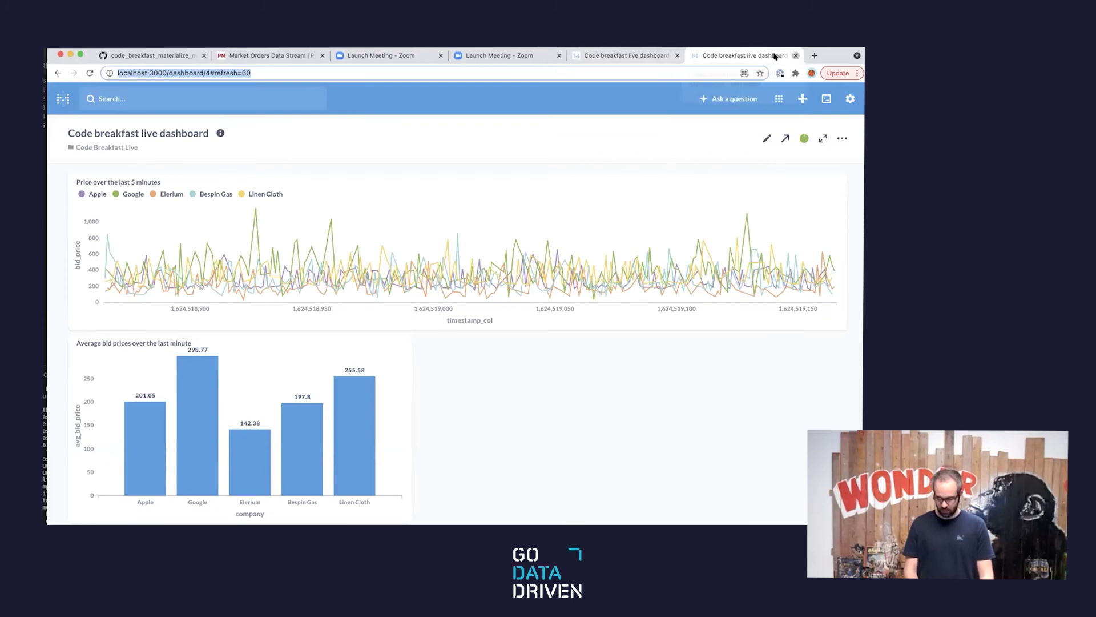
{"action": "left_click", "coordinate": [696, 55]}
{"action": "left_click", "coordinate": [673, 71]}
{"action": "key", "text": "super+v"}
{"action": "key", "text": "BackSpace"}
{"action": "key", "text": "BackSpace"}
{"action": "type", "text": "1"}
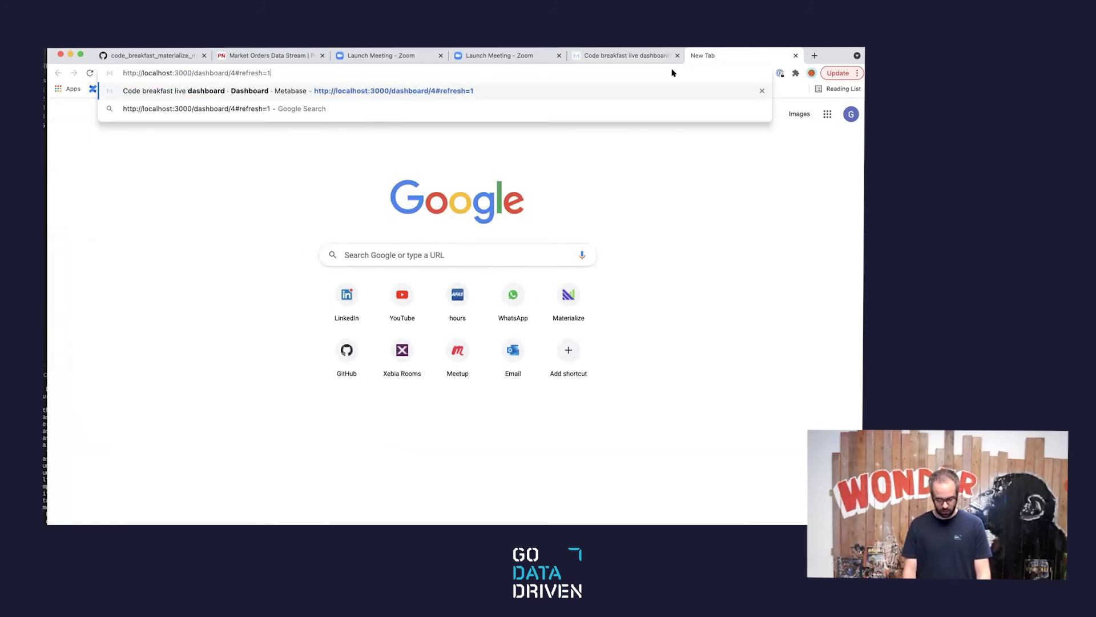
{"action": "key", "text": "Return"}
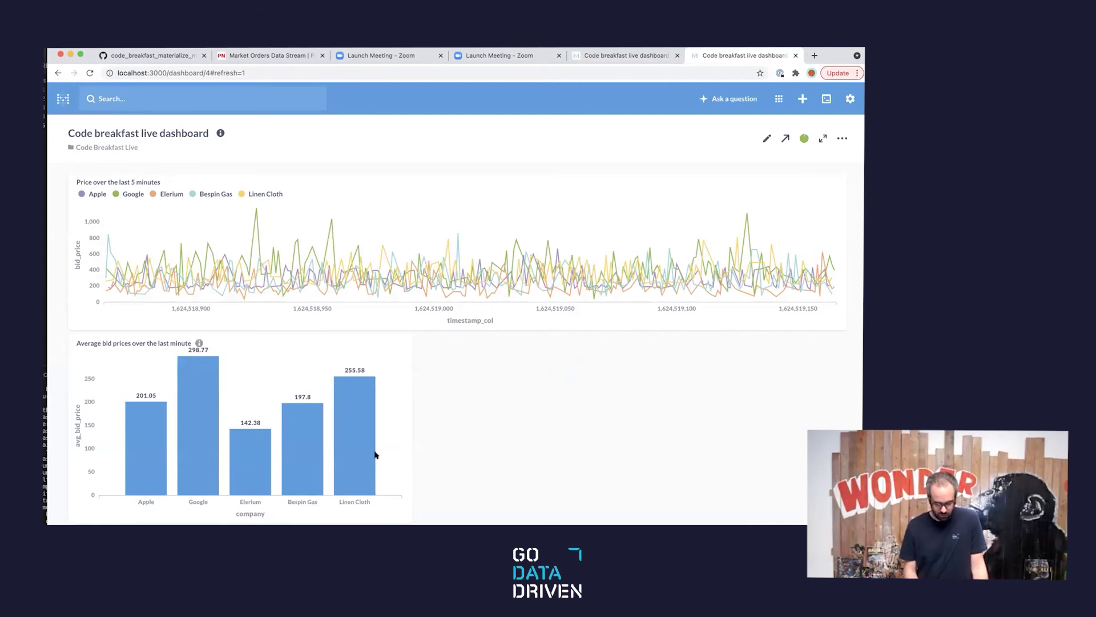
Open utils/delete_script.sql in the GitHub repo and select its DROP SOURCE statement on line 2.
{"action": "left_click", "coordinate": [162, 54]}
{"action": "left_click", "coordinate": [448, 192]}
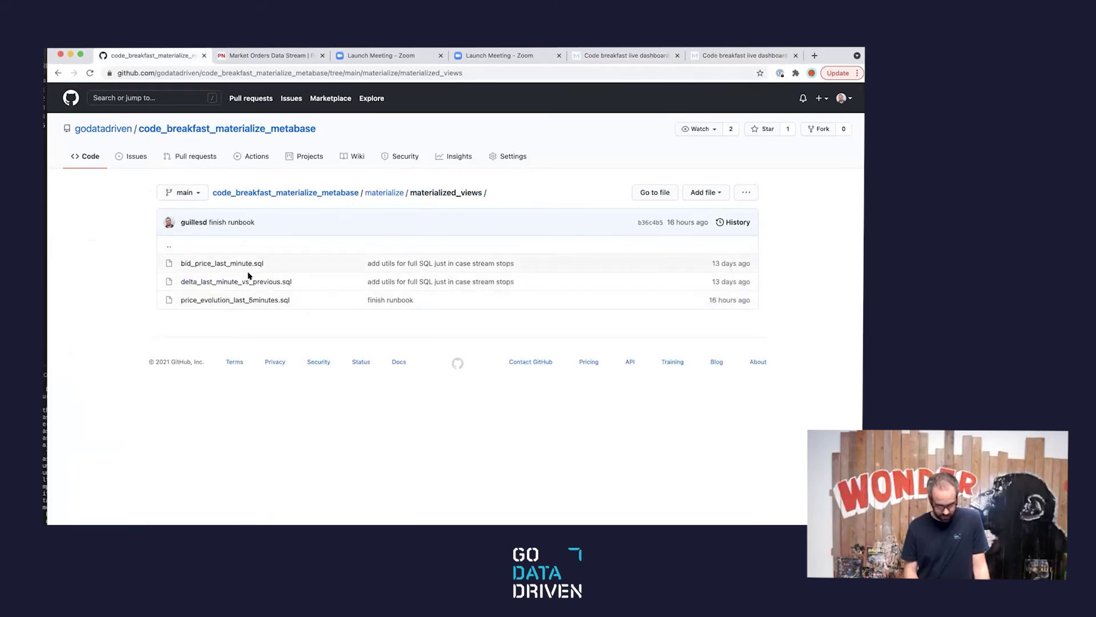
{"action": "left_click", "coordinate": [369, 193]}
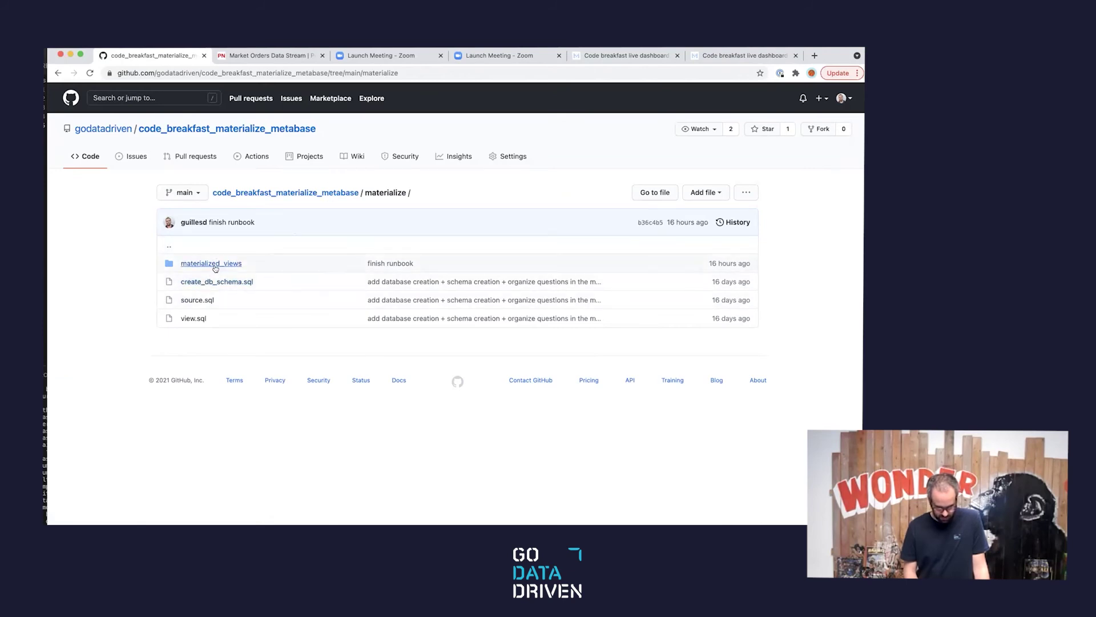
{"action": "left_click", "coordinate": [284, 196]}
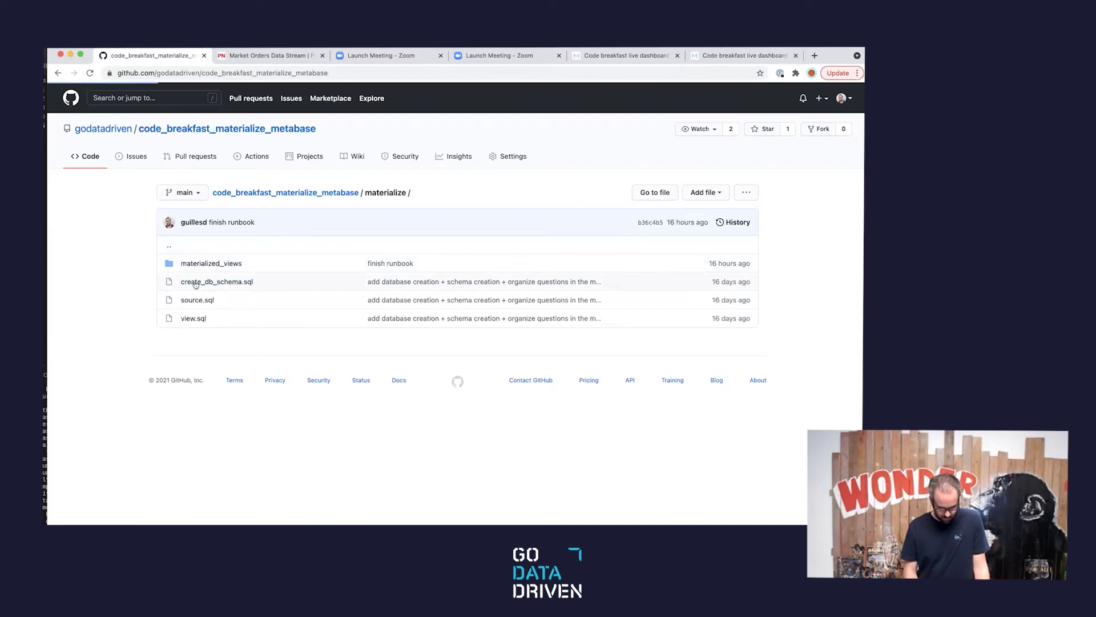
{"action": "left_click", "coordinate": [188, 282]}
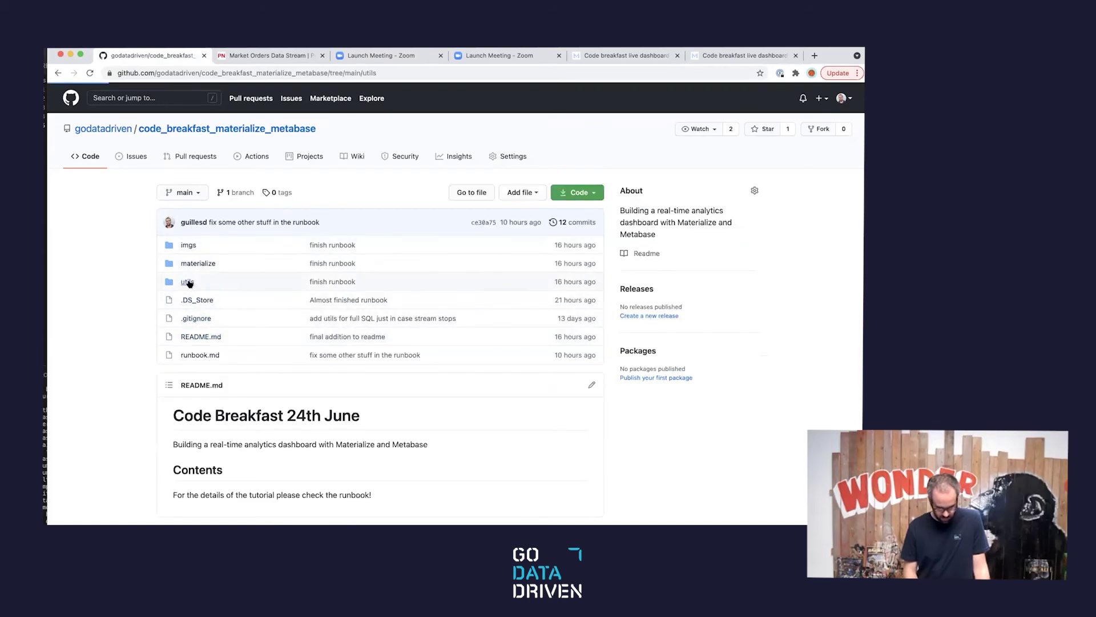
{"action": "left_click", "coordinate": [205, 281]}
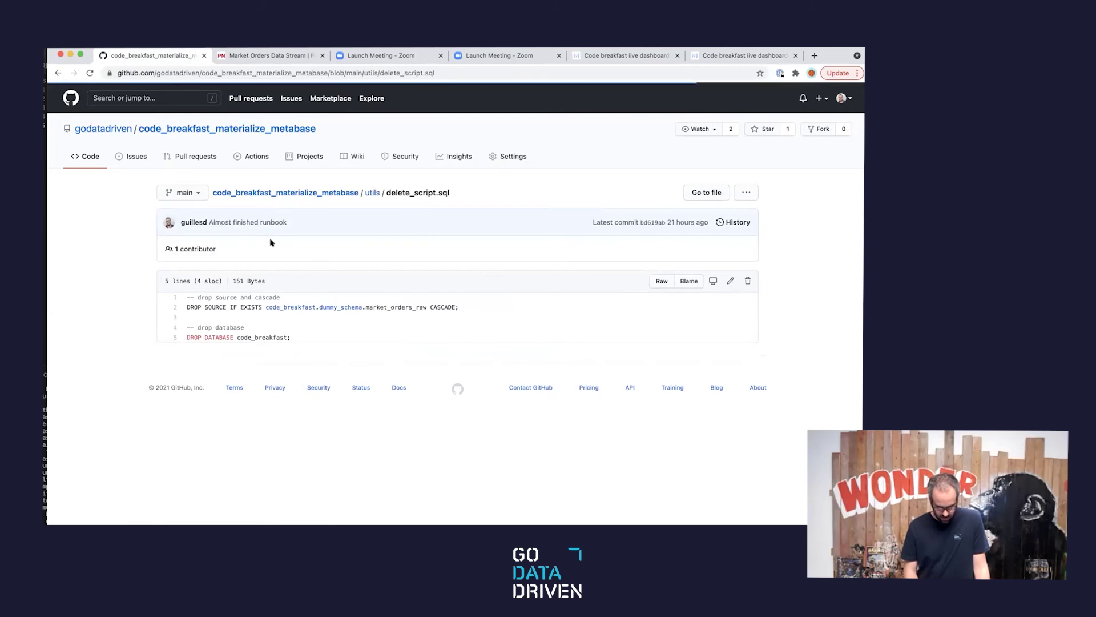
{"action": "triple_click", "coordinate": [249, 308]}
{"action": "key", "text": "super+c"}
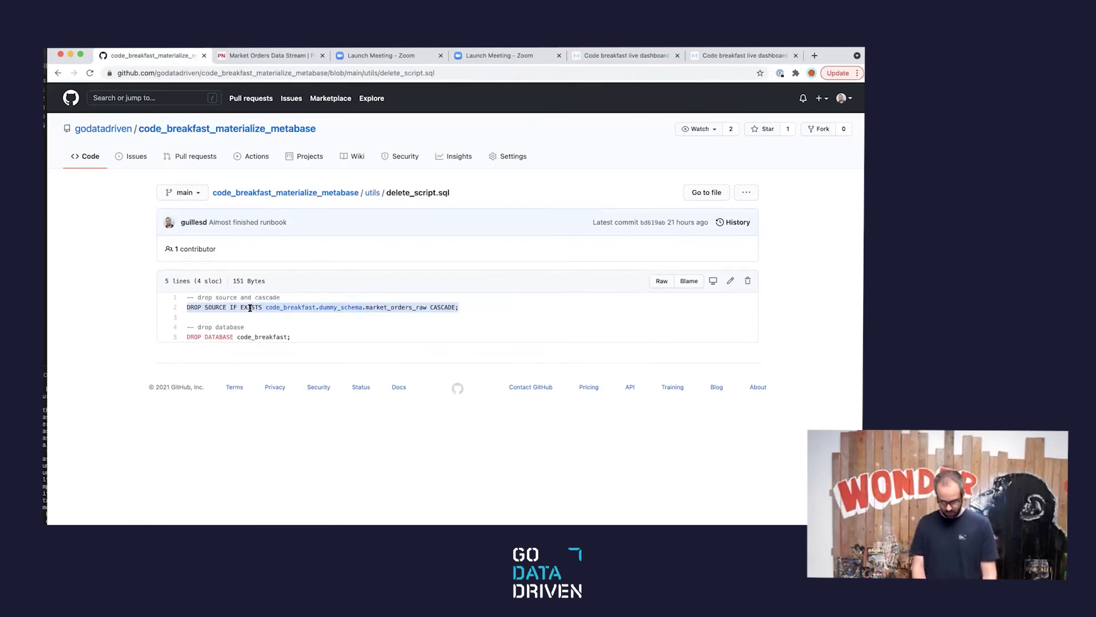
Run the copied DROP SOURCE … CASCADE statement in psql to remove market_orders_raw.
{"action": "key", "text": "super+Tab"}
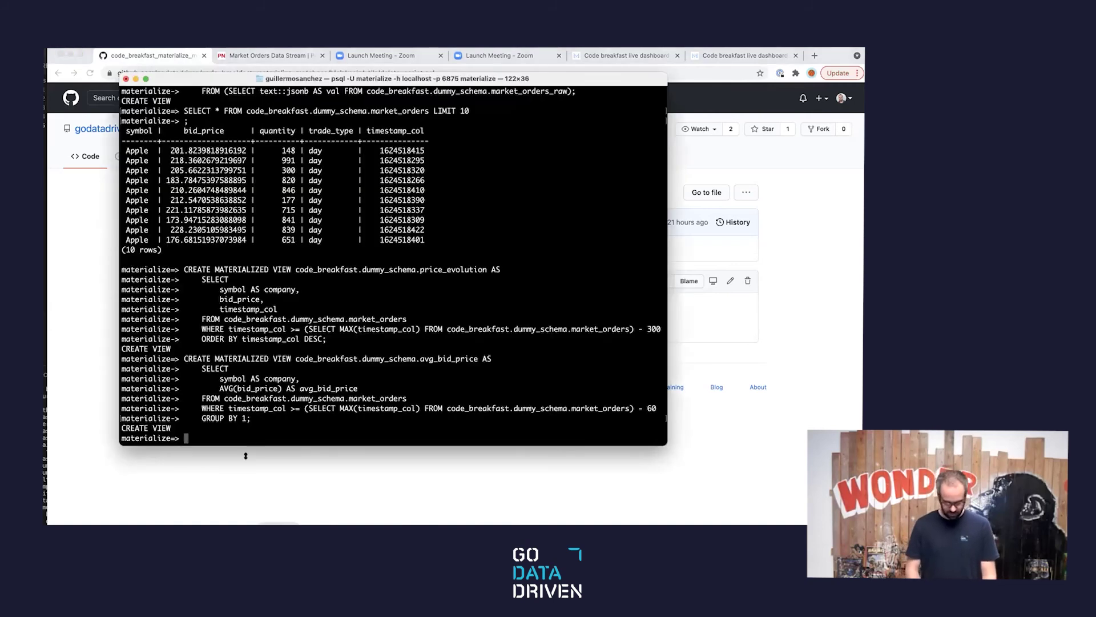
{"action": "key", "text": "super+v"}
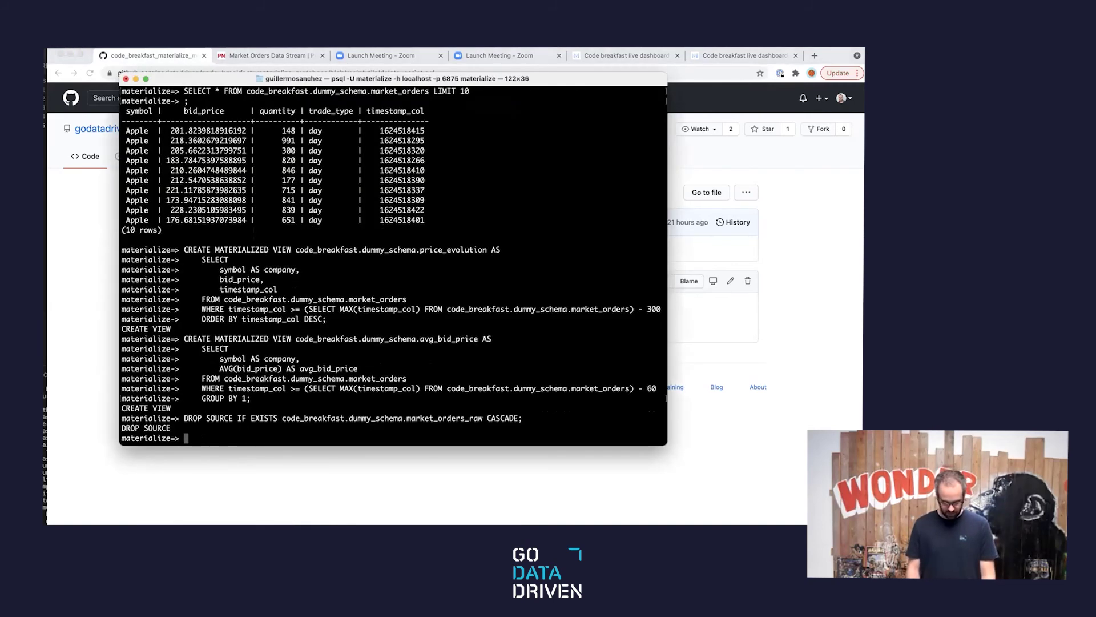
{"action": "key", "text": "super+Tab"}
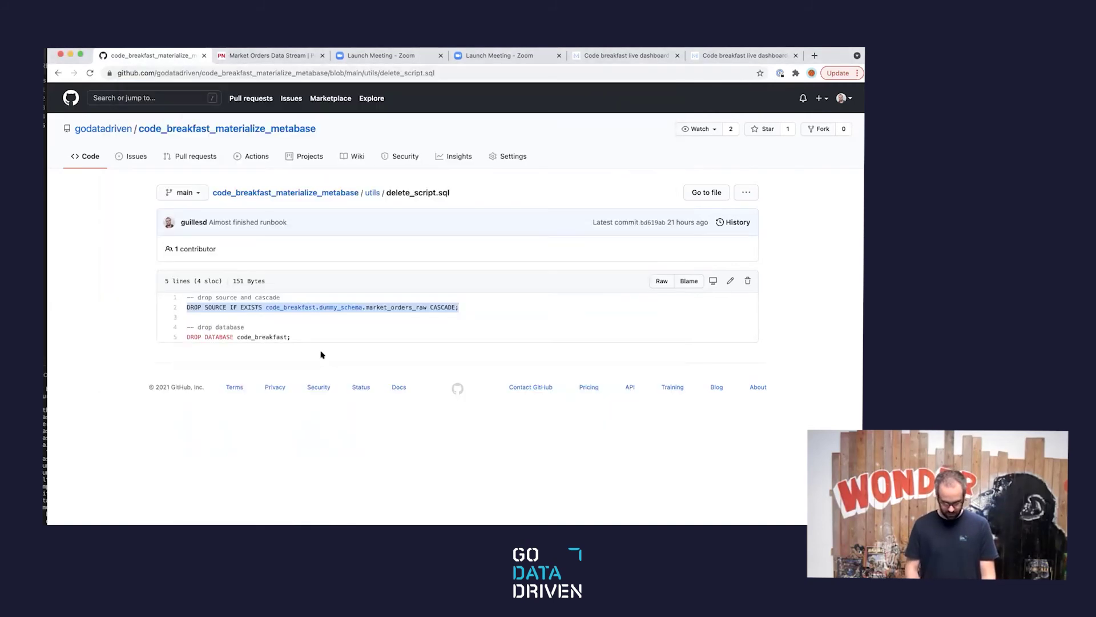
Open utils/all_ddl.sql and select the SQL from the source through price_evolution.
{"action": "left_click", "coordinate": [373, 193]}
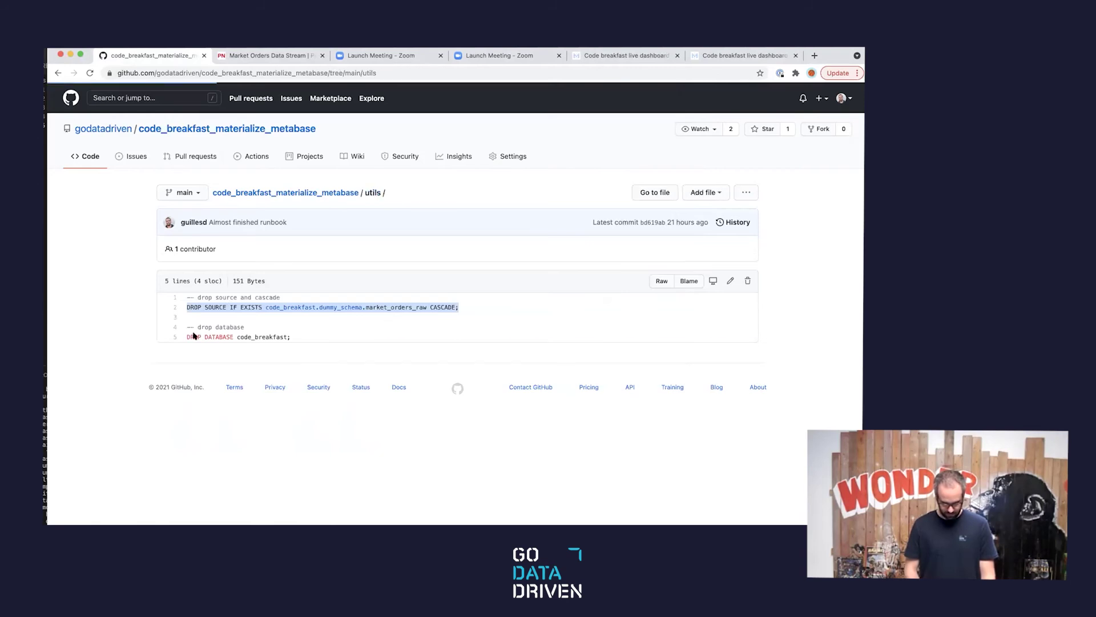
{"action": "left_click", "coordinate": [197, 264]}
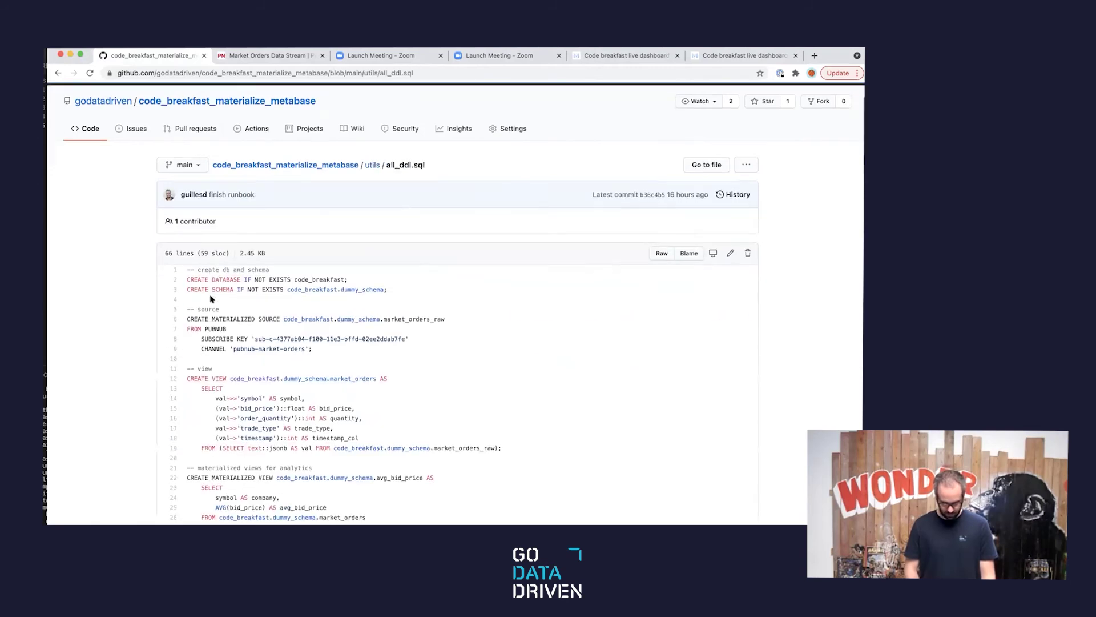
{"action": "scroll", "coordinate": [261, 396], "scroll_direction": "down", "scroll_amount": 5}
{"action": "scroll", "coordinate": [278, 425], "scroll_direction": "down", "scroll_amount": 2}
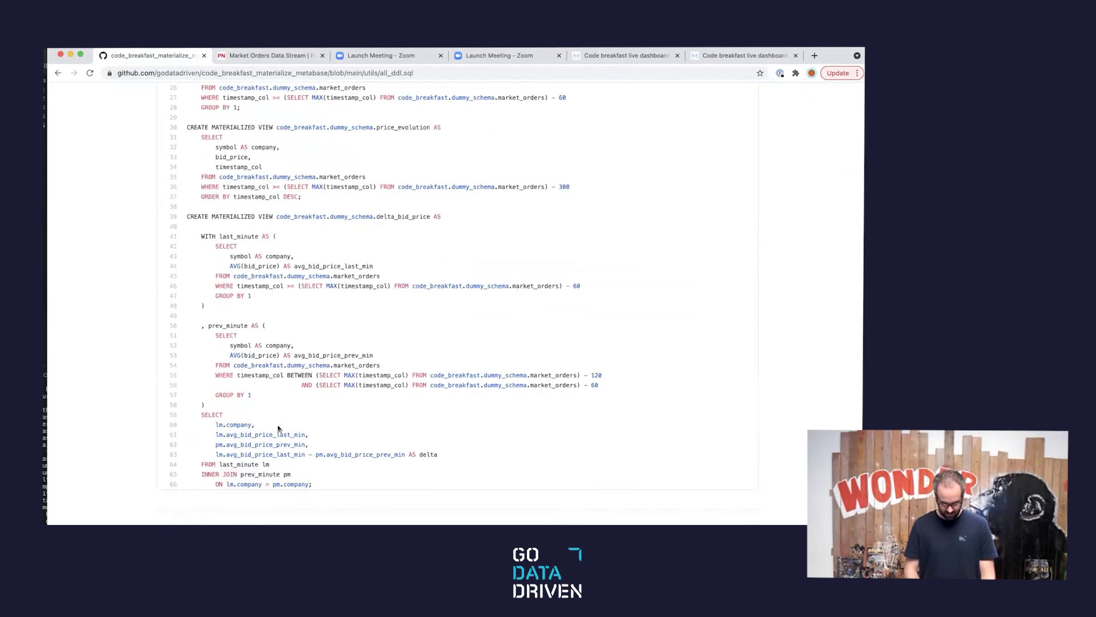
{"action": "left_click_drag", "start_coordinate": [214, 435], "coordinate": [155, 249]}
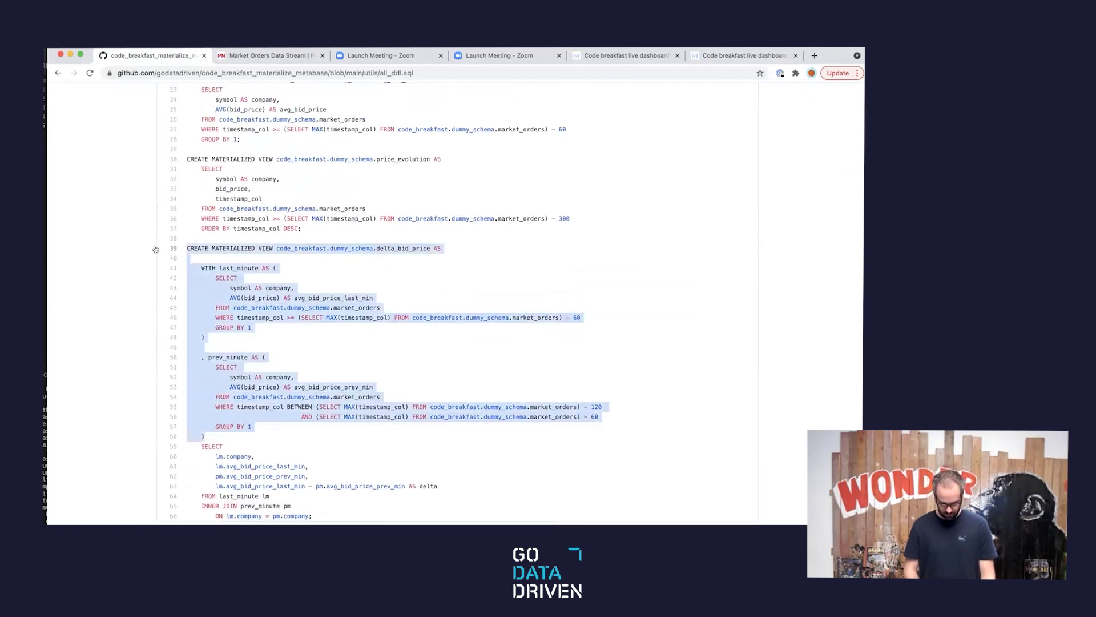
{"action": "left_click", "coordinate": [296, 313]}
{"action": "scroll", "coordinate": [497, 276], "scroll_direction": "up", "scroll_amount": 2}
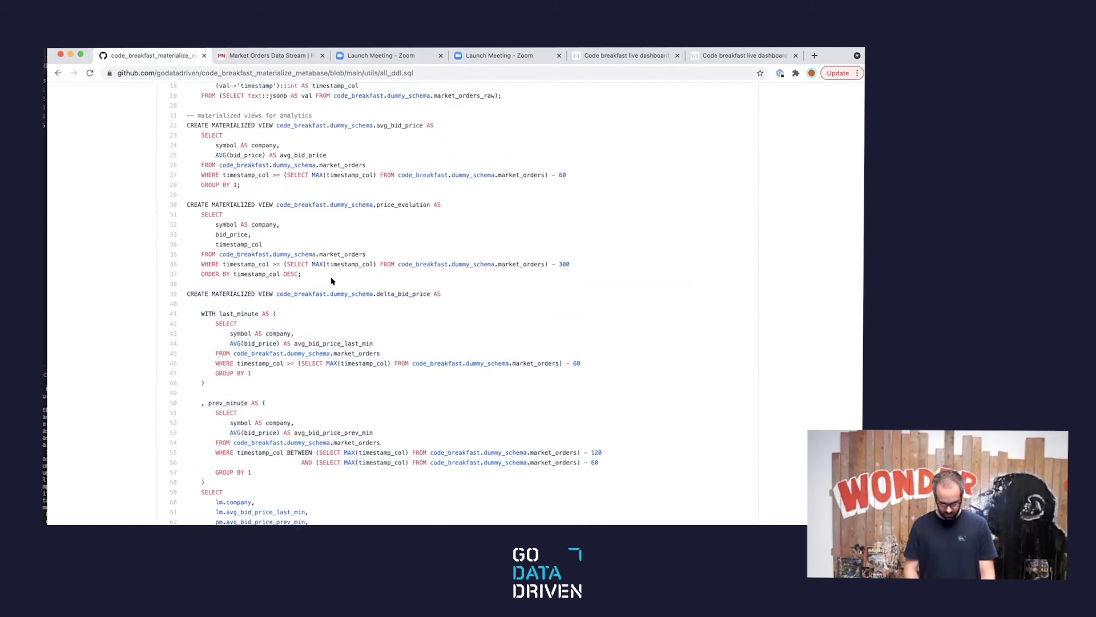
{"action": "left_click_drag", "start_coordinate": [305, 275], "coordinate": [349, 217]}
{"action": "key", "text": "super+c"}
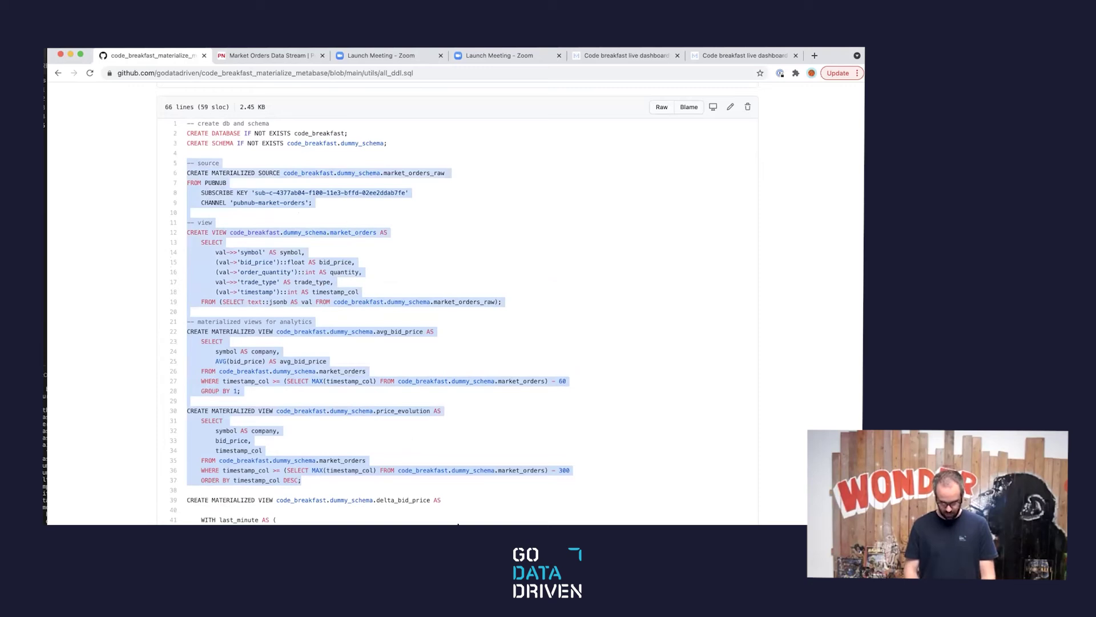
Paste and run the DDL in psql to rebuild market_orders, avg_bid_price and price_evolution.
{"action": "key", "text": "super+Tab"}
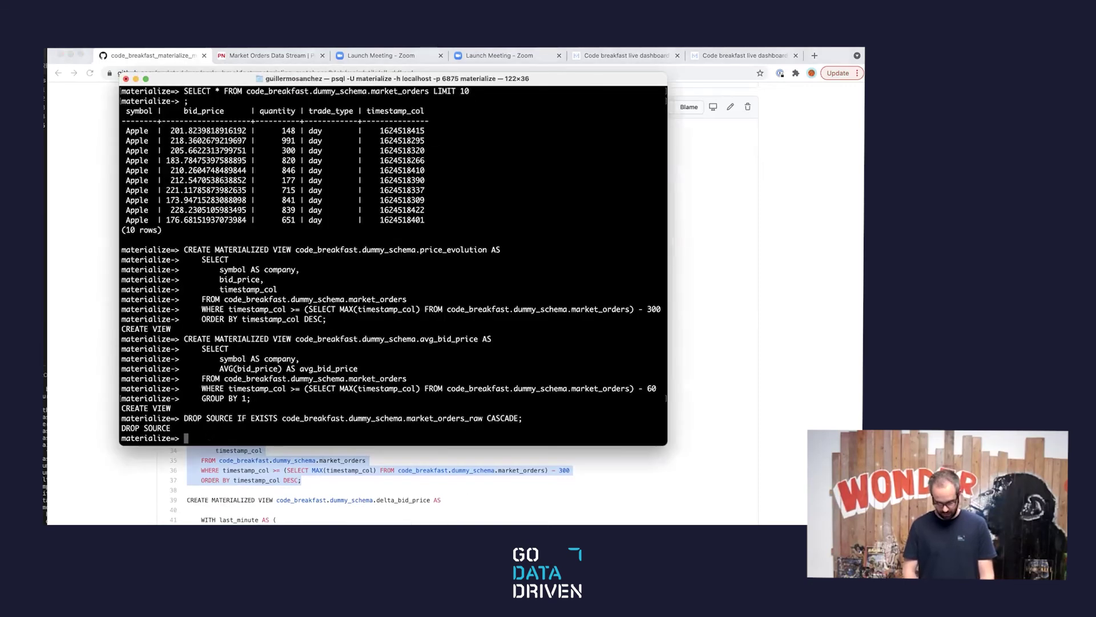
{"action": "key", "text": "super+v"}
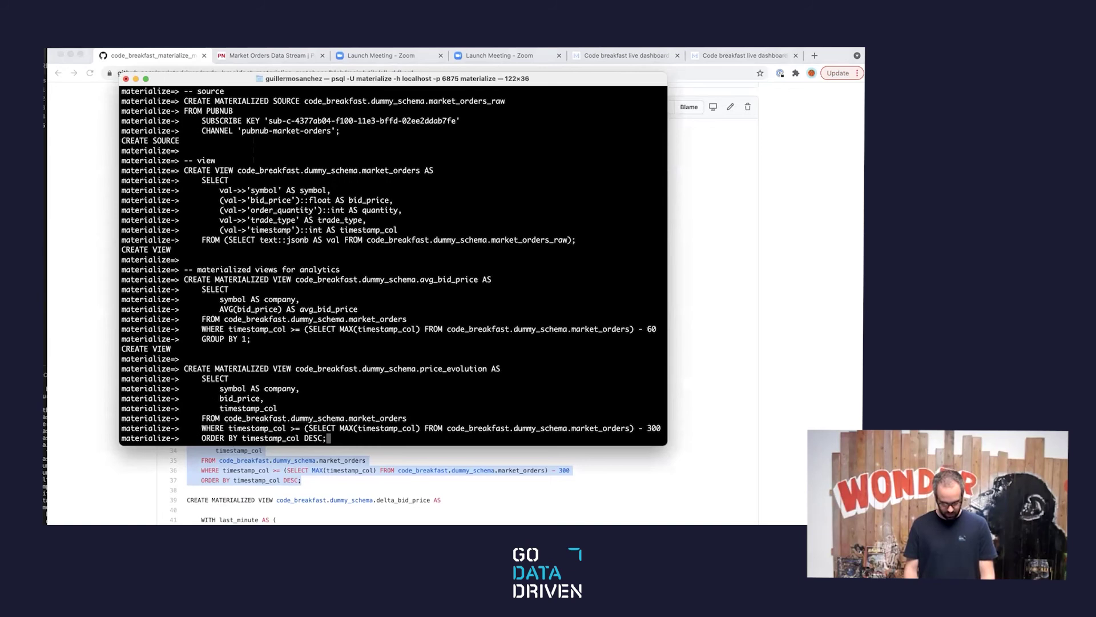
{"action": "key", "text": "Return"}
{"action": "key", "text": "super+Tab"}
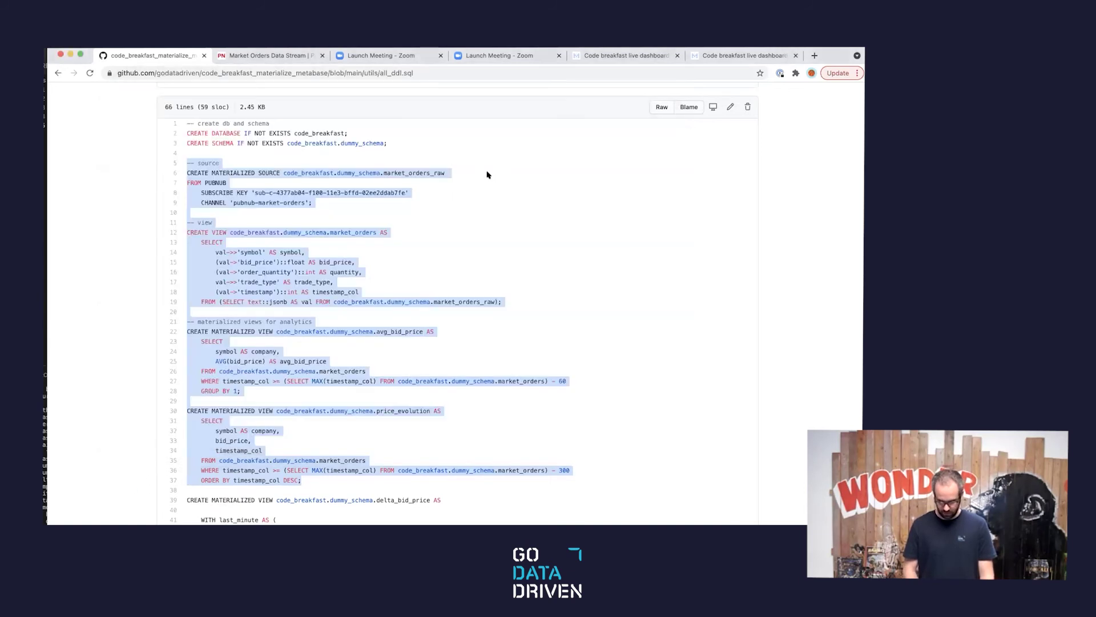
{"action": "left_click", "coordinate": [707, 57]}
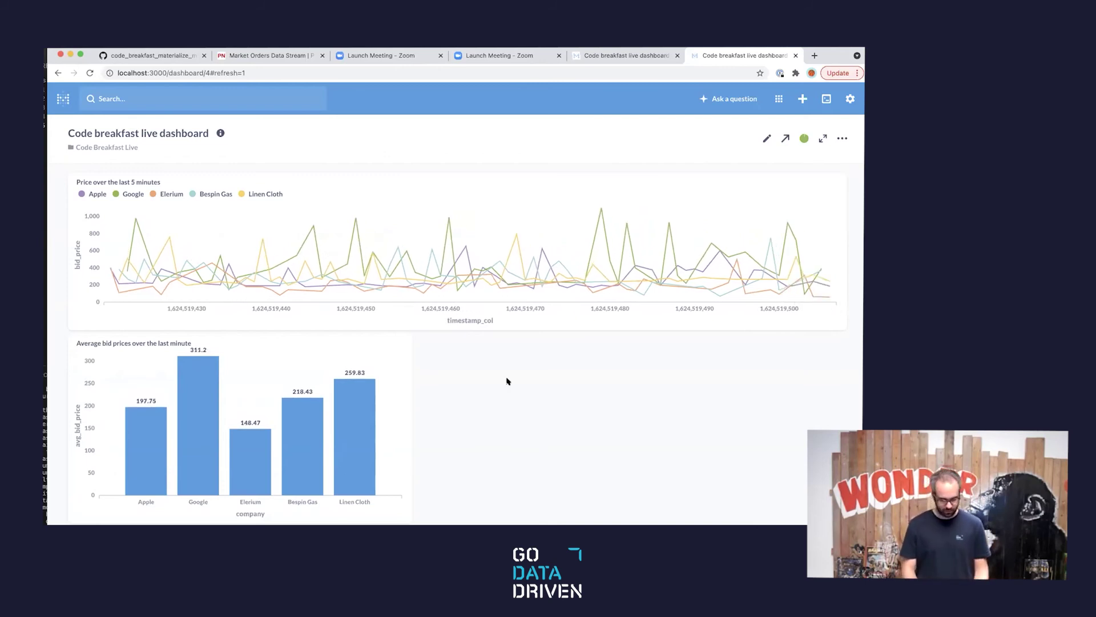
Browse from the repo root to materialize/materialized_views/delta_last_minute_vs_previous.sql on GitHub.
{"action": "left_click", "coordinate": [148, 55]}
{"action": "scroll", "coordinate": [274, 300], "scroll_direction": "down", "scroll_amount": 5}
{"action": "scroll", "coordinate": [274, 301], "scroll_direction": "up", "scroll_amount": 5}
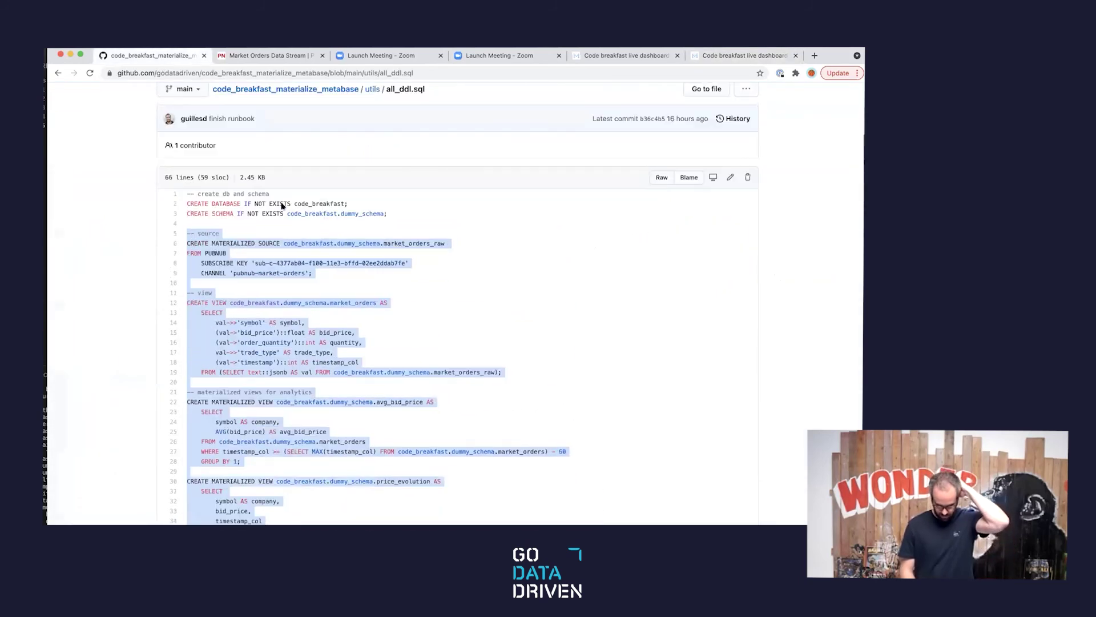
{"action": "left_click", "coordinate": [295, 91]}
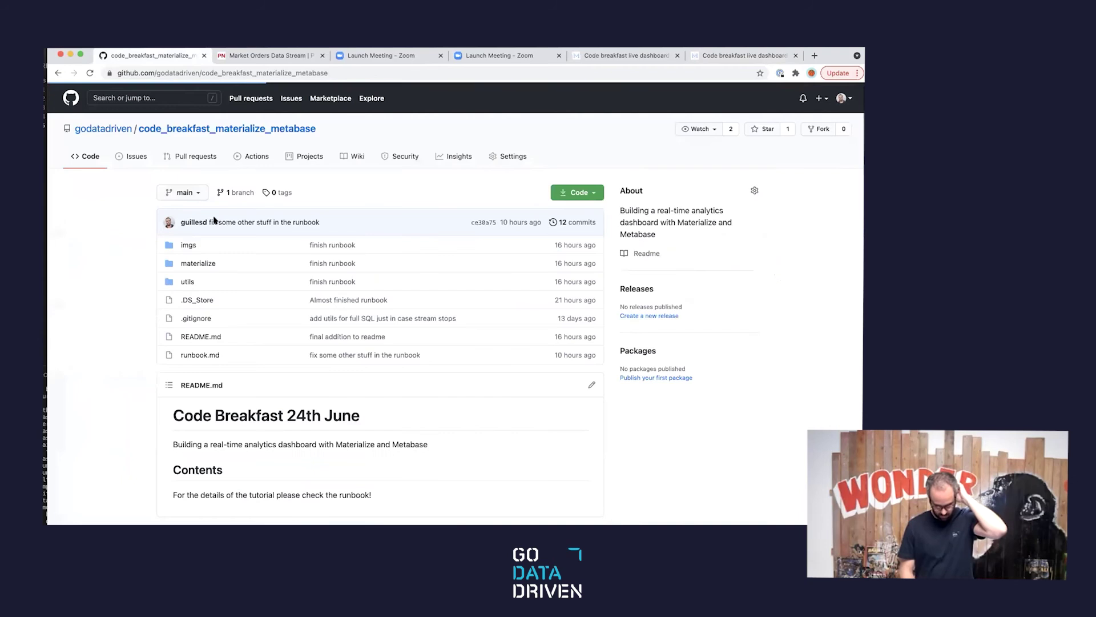
{"action": "left_click", "coordinate": [194, 264]}
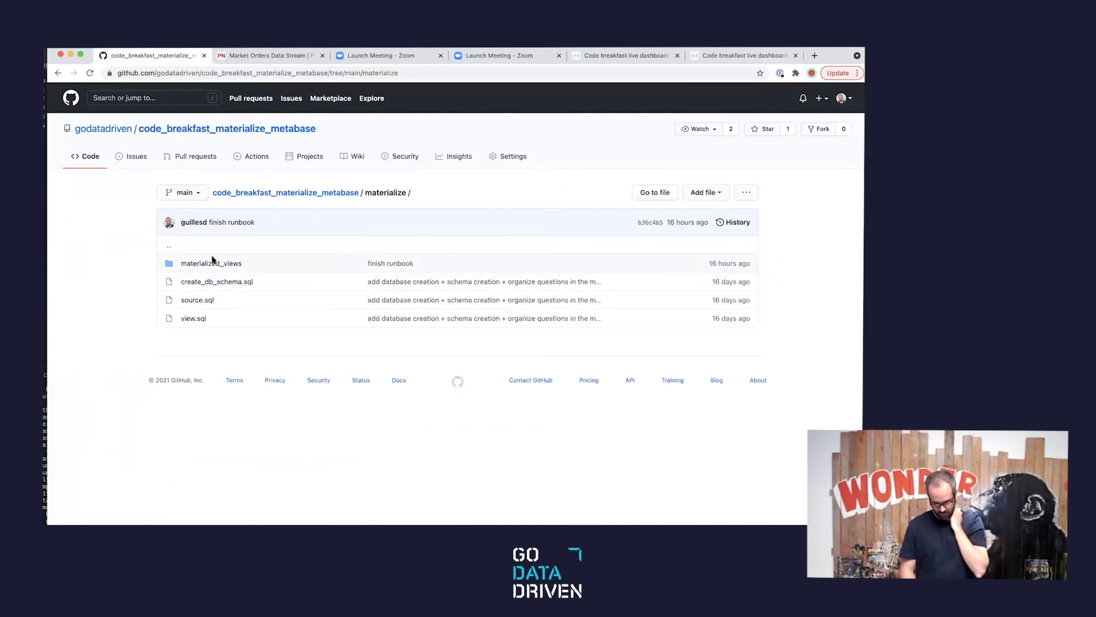
{"action": "right_click", "coordinate": [209, 263]}
{"action": "key", "text": "Escape"}
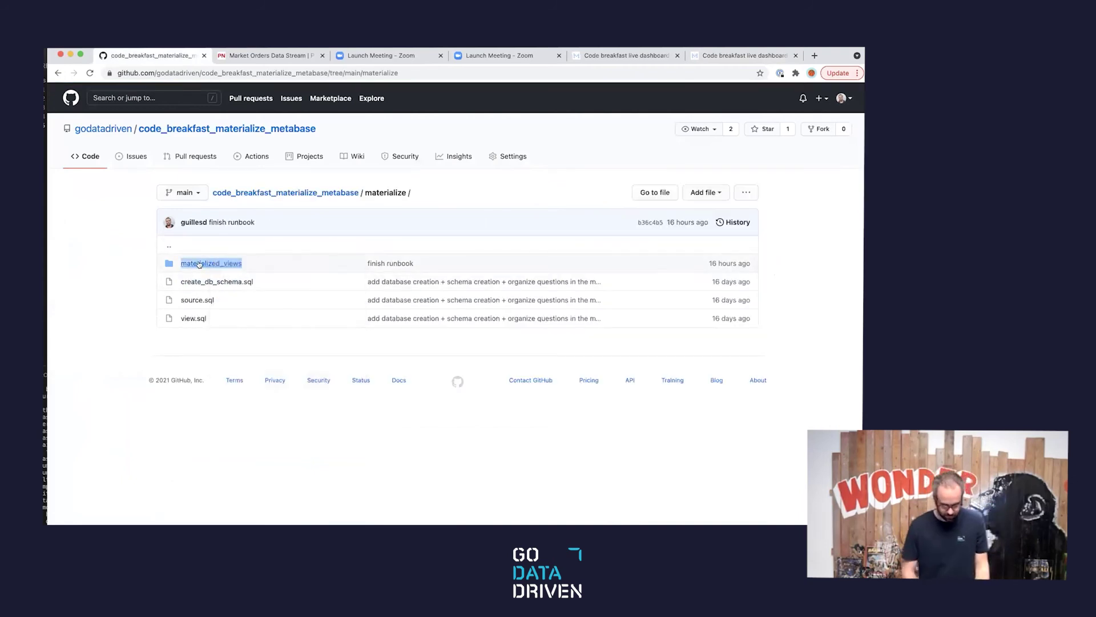
{"action": "left_click", "coordinate": [199, 264]}
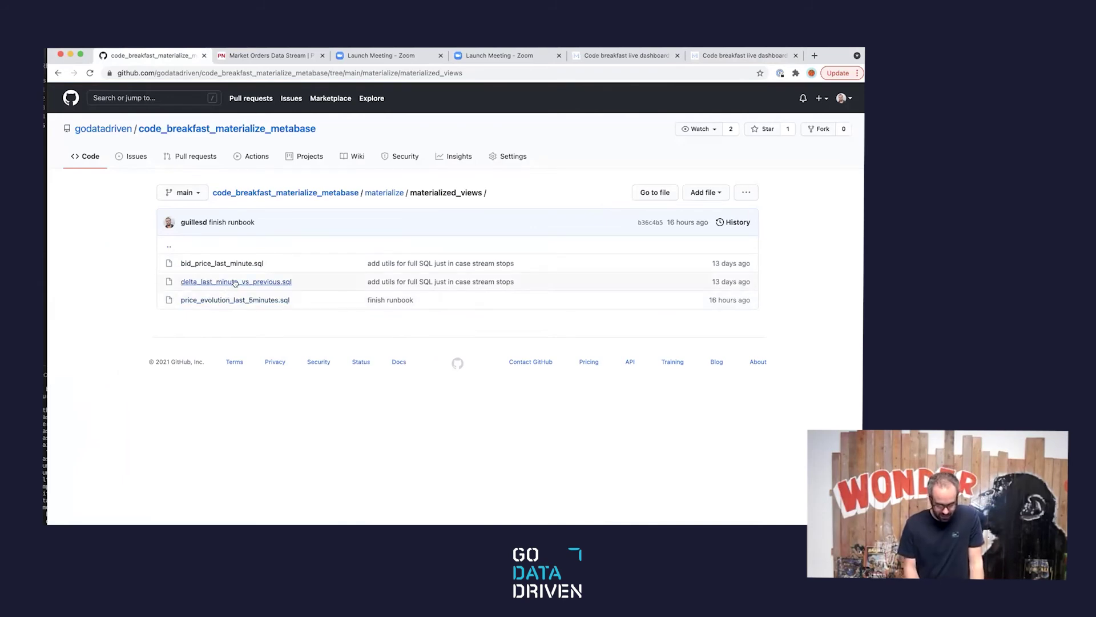
{"action": "left_click", "coordinate": [235, 282]}
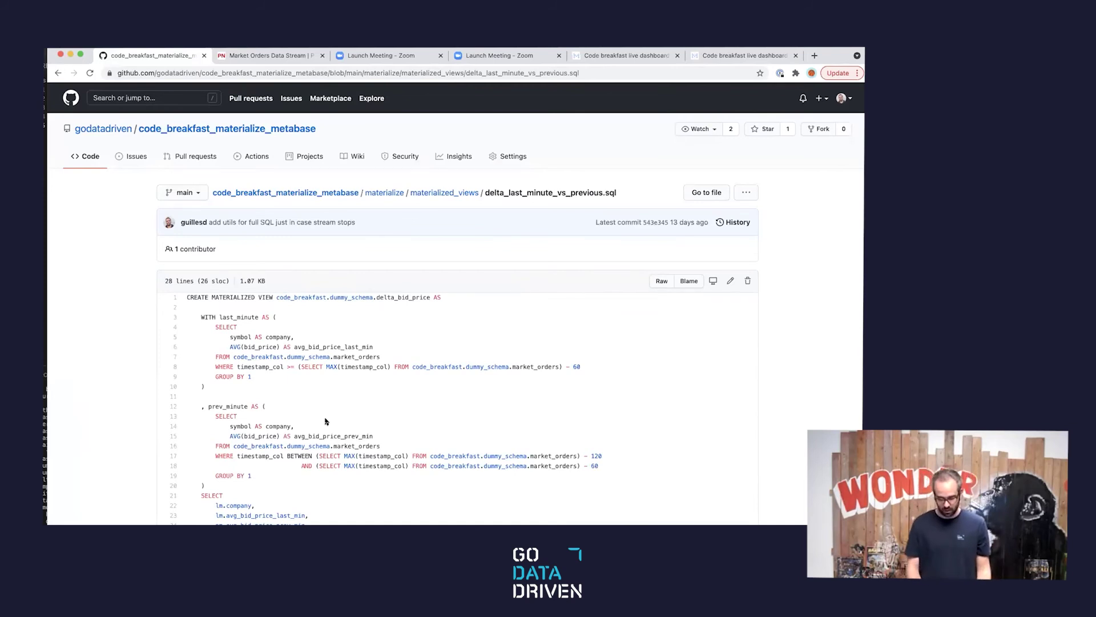
{"action": "scroll", "coordinate": [326, 422], "scroll_direction": "down", "scroll_amount": 1}
{"action": "scroll", "coordinate": [327, 422], "scroll_direction": "down", "scroll_amount": 1}
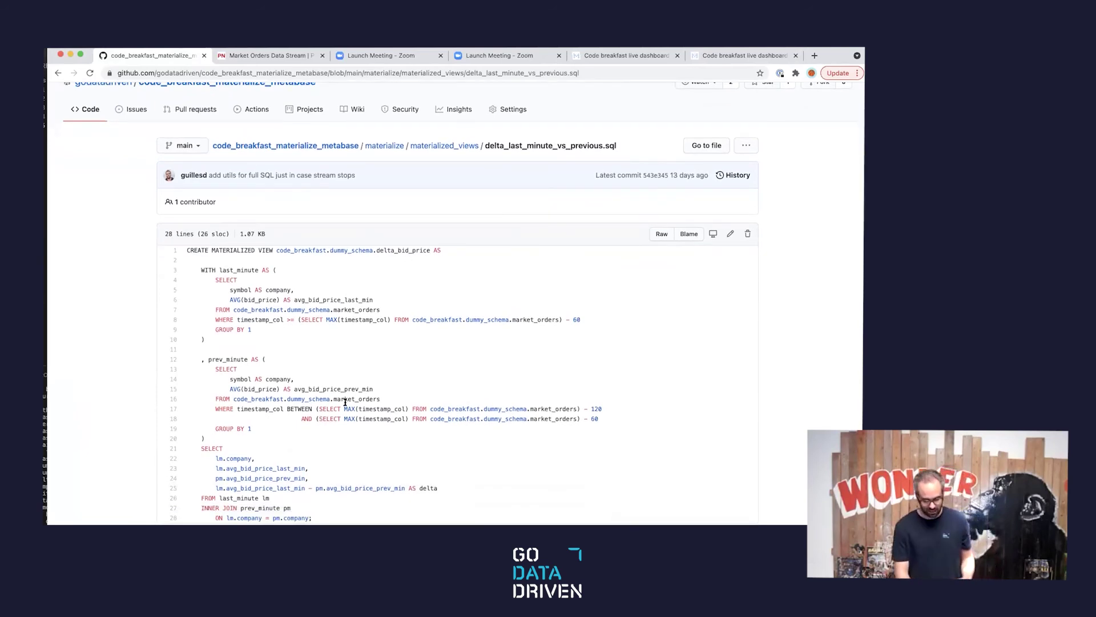
{"action": "scroll", "coordinate": [344, 402], "scroll_direction": "down", "scroll_amount": 3}
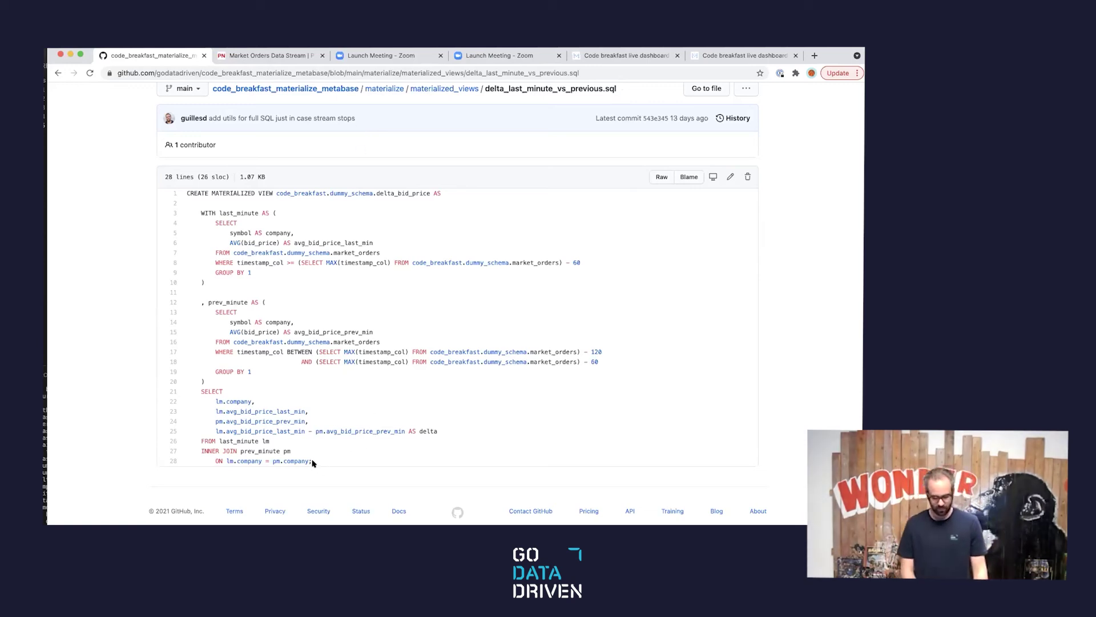
Select all 28 lines of the delta_bid_price query in delta_last_minute_vs_previous.sql.
{"action": "left_click_drag", "start_coordinate": [310, 460], "coordinate": [209, 263]}
{"action": "key", "text": "super+q"}
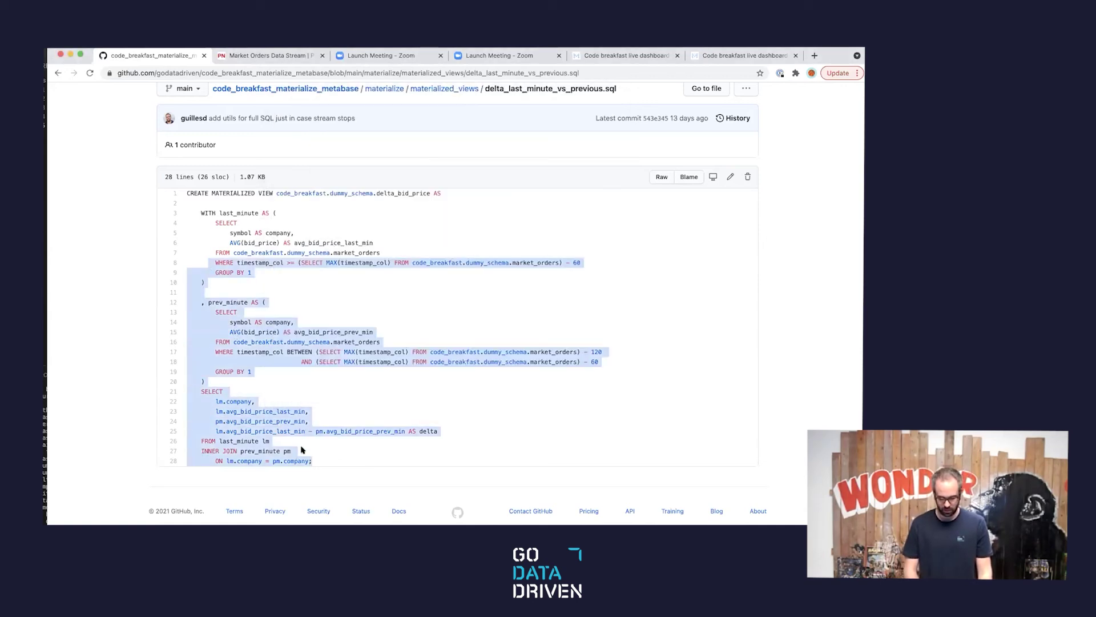
{"action": "left_click", "coordinate": [321, 462]}
{"action": "left_click_drag", "start_coordinate": [319, 464], "coordinate": [248, 372]}
{"action": "key", "text": "ctrl+super+d"}
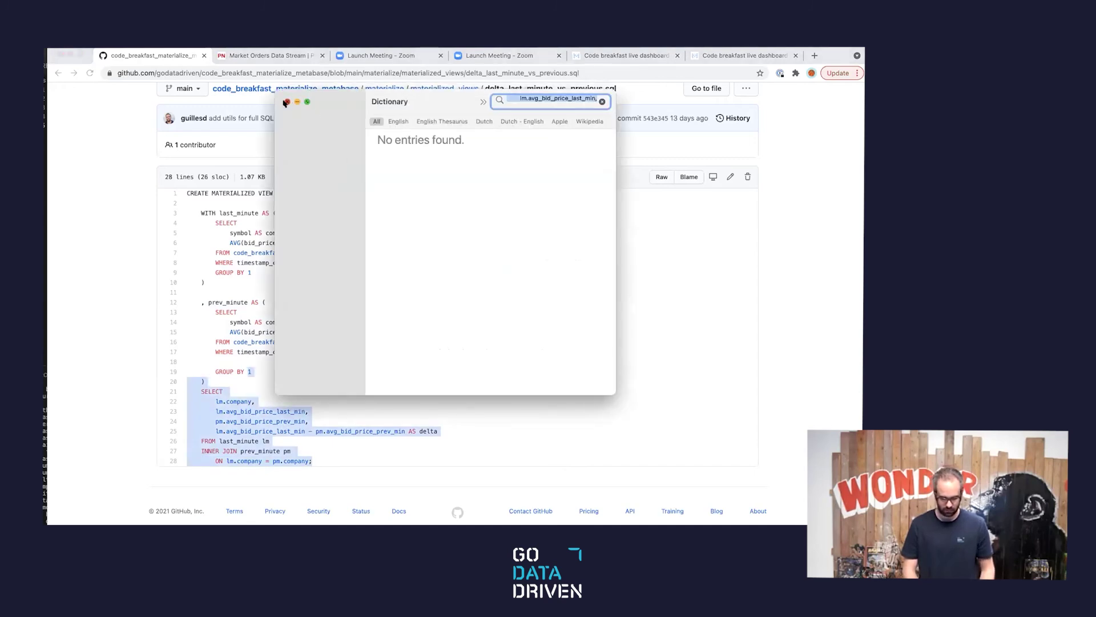
{"action": "left_click", "coordinate": [287, 101]}
{"action": "key", "text": "super+a"}
{"action": "left_click", "coordinate": [349, 443]}
{"action": "key", "text": "super+a"}
{"action": "left_click", "coordinate": [318, 464]}
{"action": "left_click_drag", "start_coordinate": [314, 463], "coordinate": [188, 193]}
{"action": "key", "text": "super+c"}
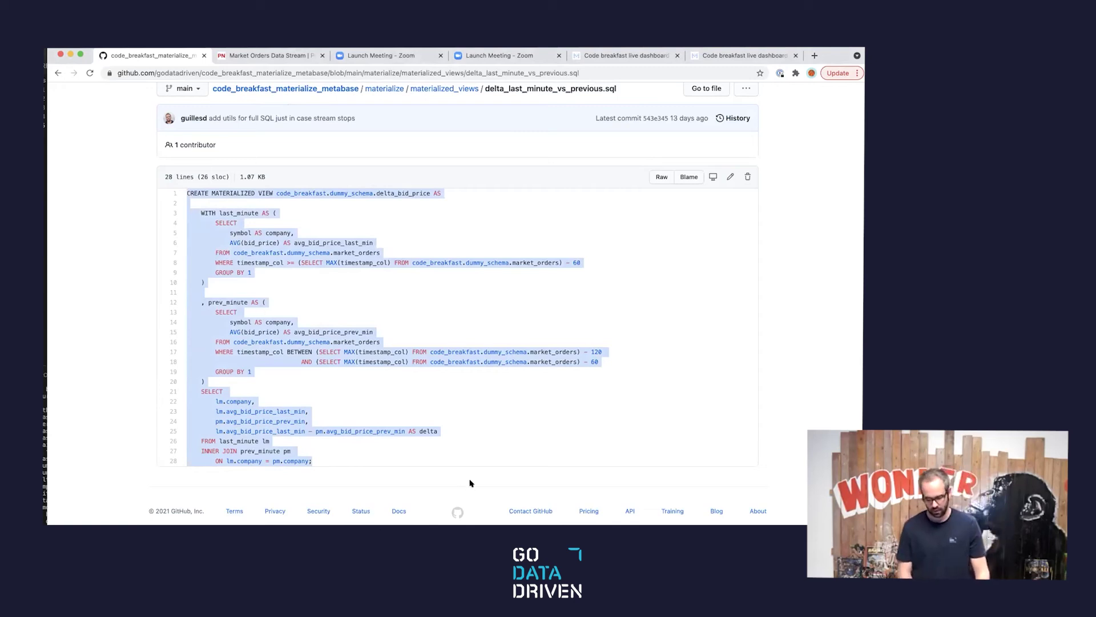
Copy the delta_bid_price query and run it in psql to create the materialized view.
{"action": "key", "text": "super+Tab"}
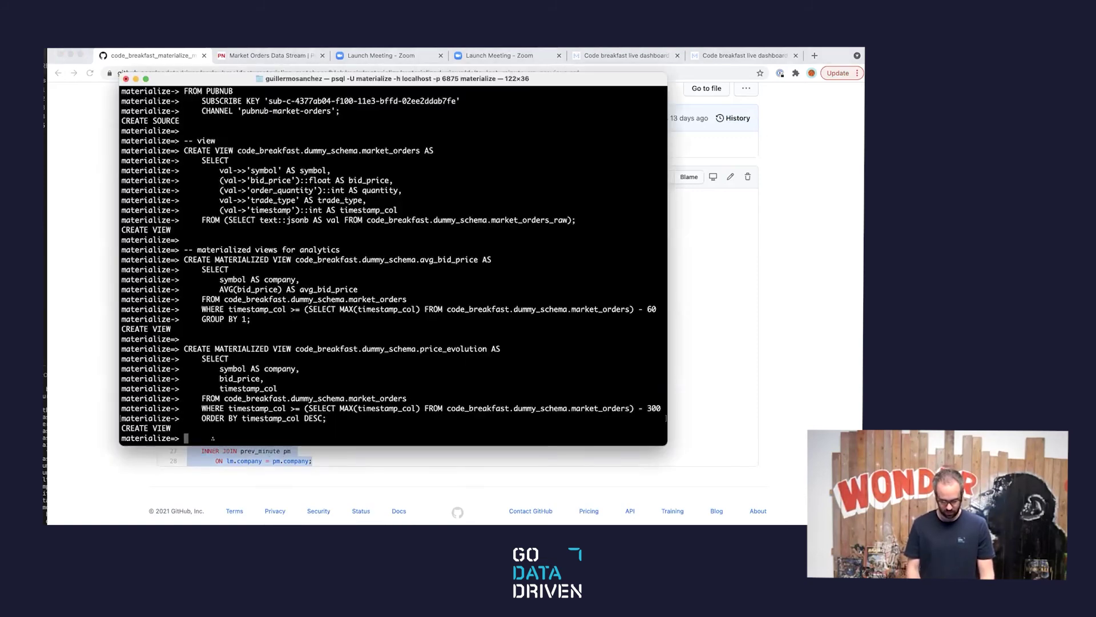
{"action": "key", "text": "super+v"}
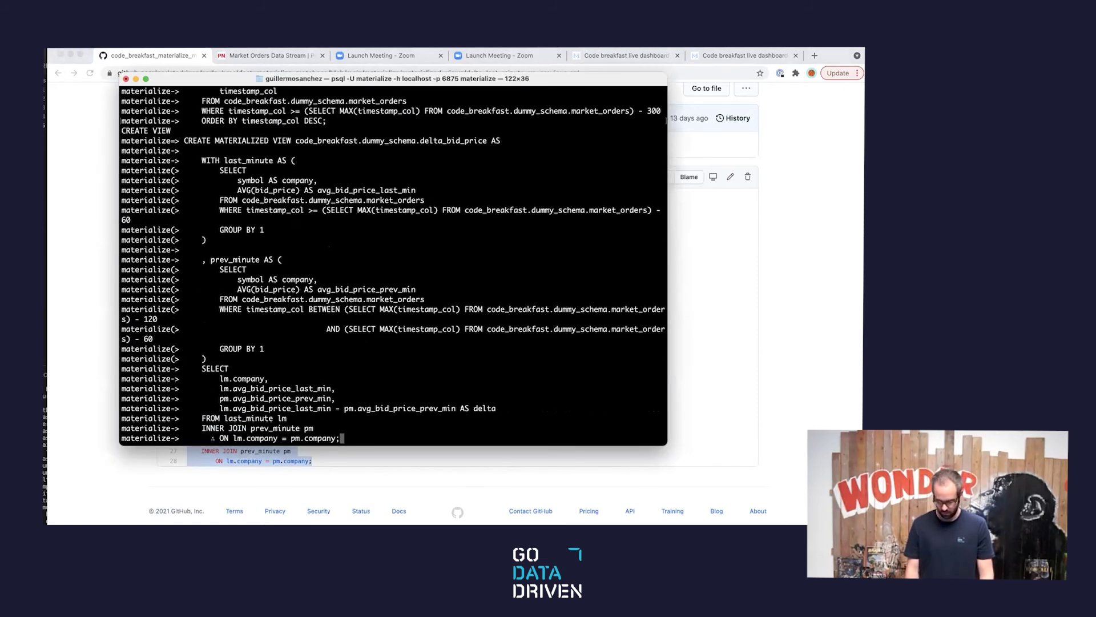
{"action": "key", "text": "Return"}
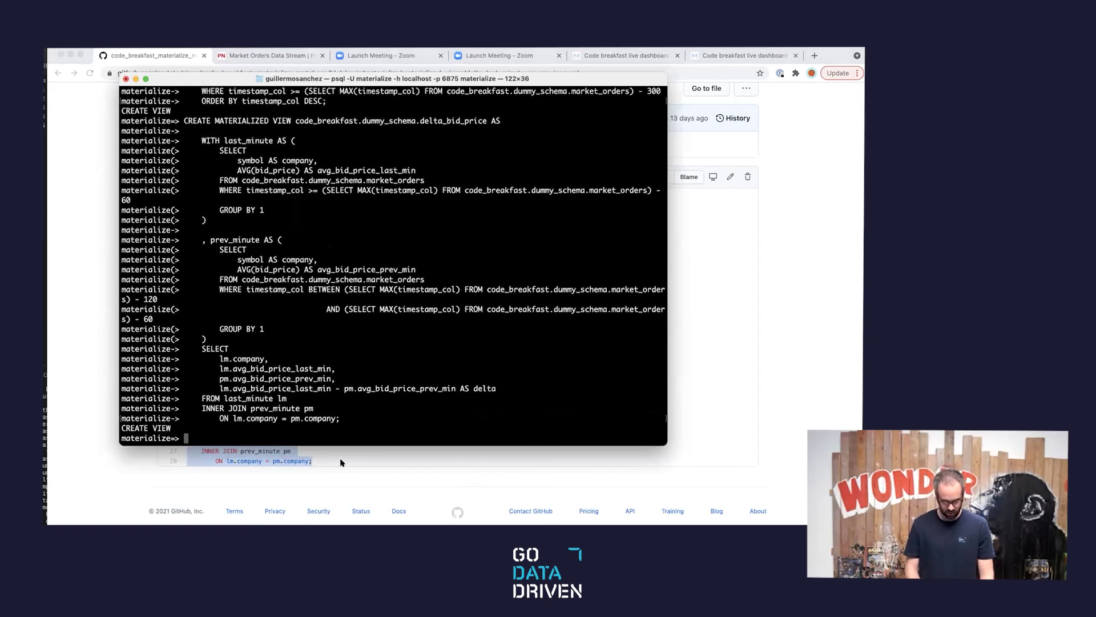
{"action": "left_click", "coordinate": [415, 461]}
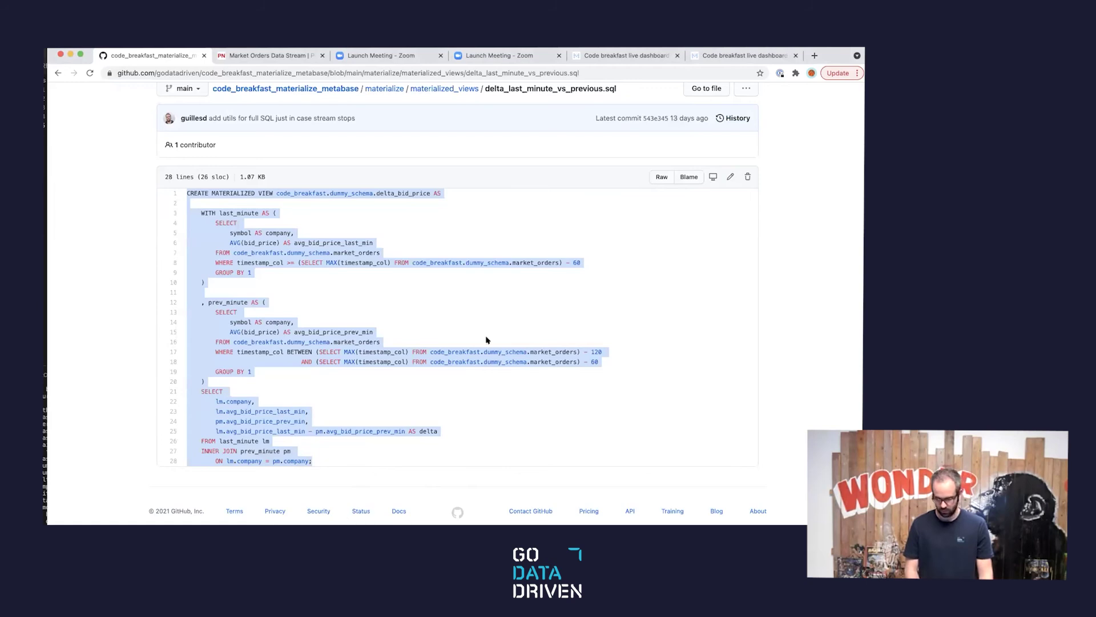
Start a native SQL question on Materialize Code Breakfast and type 'SELECT * FROM code_breakfast.dummy_schem'.
{"action": "left_click", "coordinate": [628, 56]}
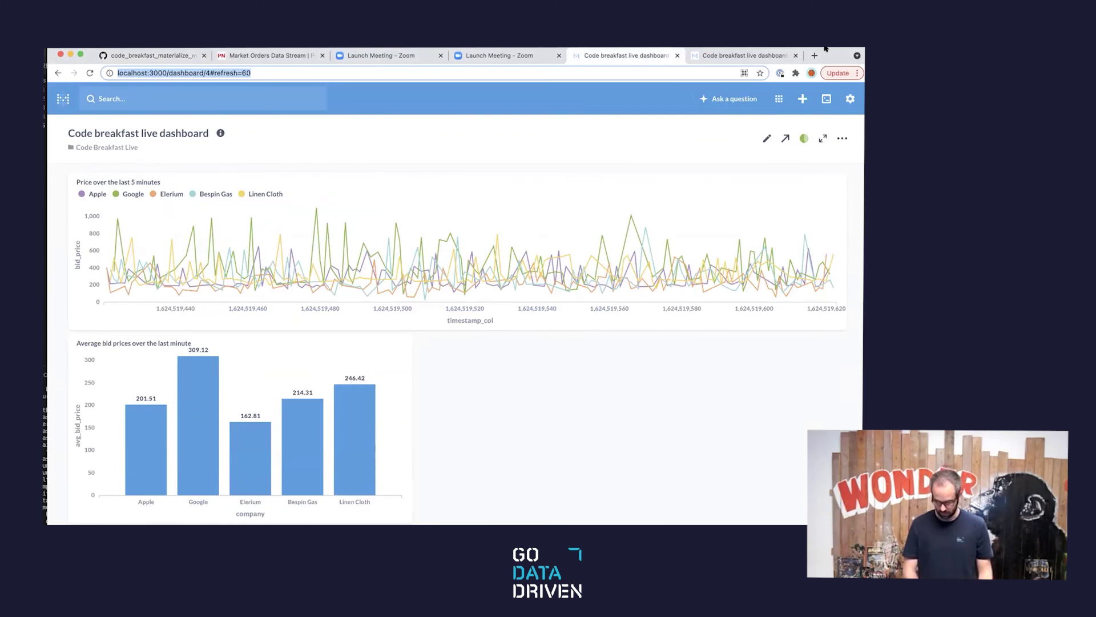
{"action": "left_click", "coordinate": [827, 101]}
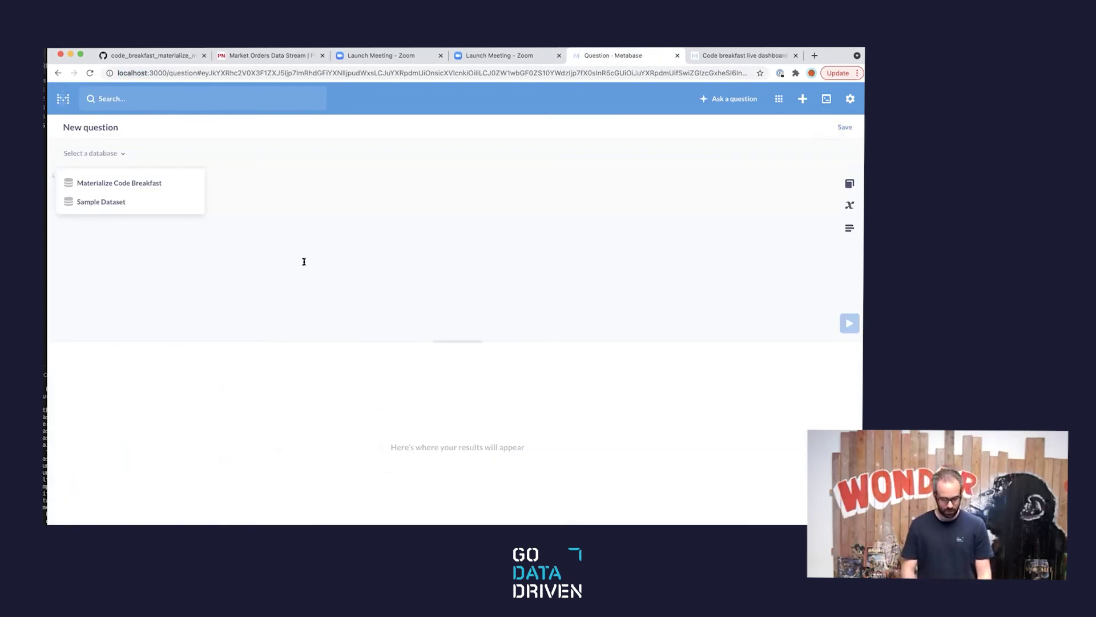
{"action": "left_click", "coordinate": [132, 183]}
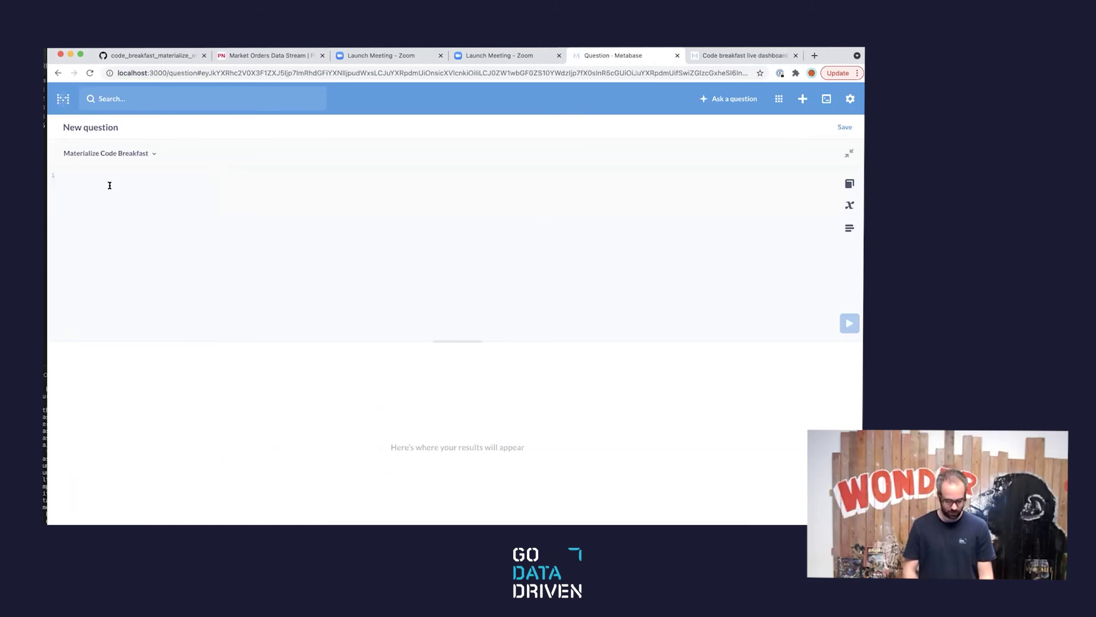
{"action": "type", "text": "S"}
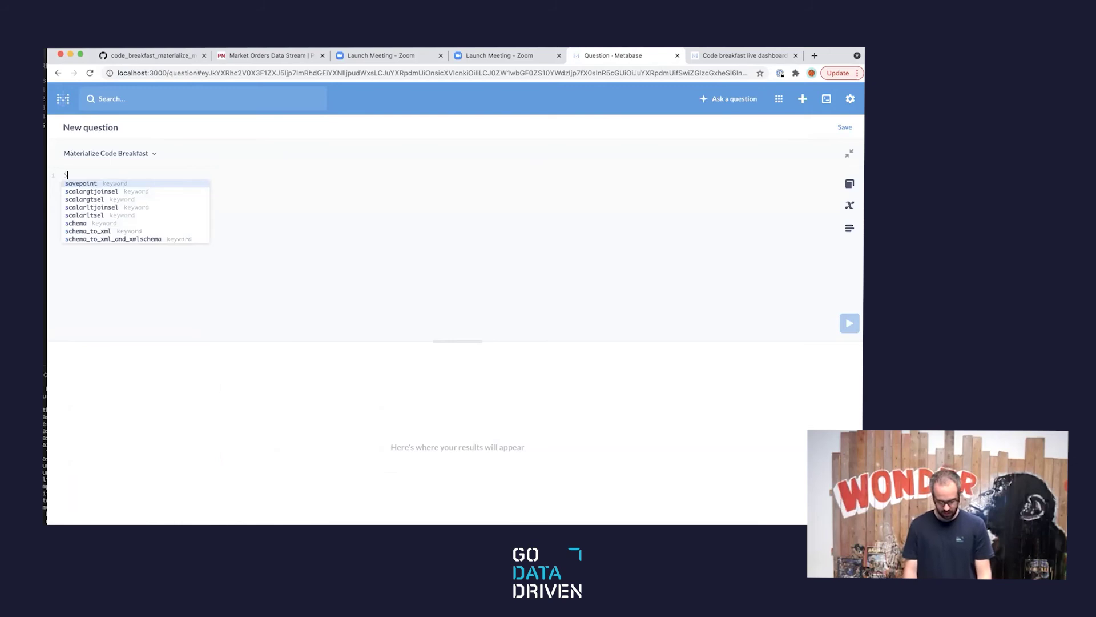
{"action": "type", "text": "ELECT *"}
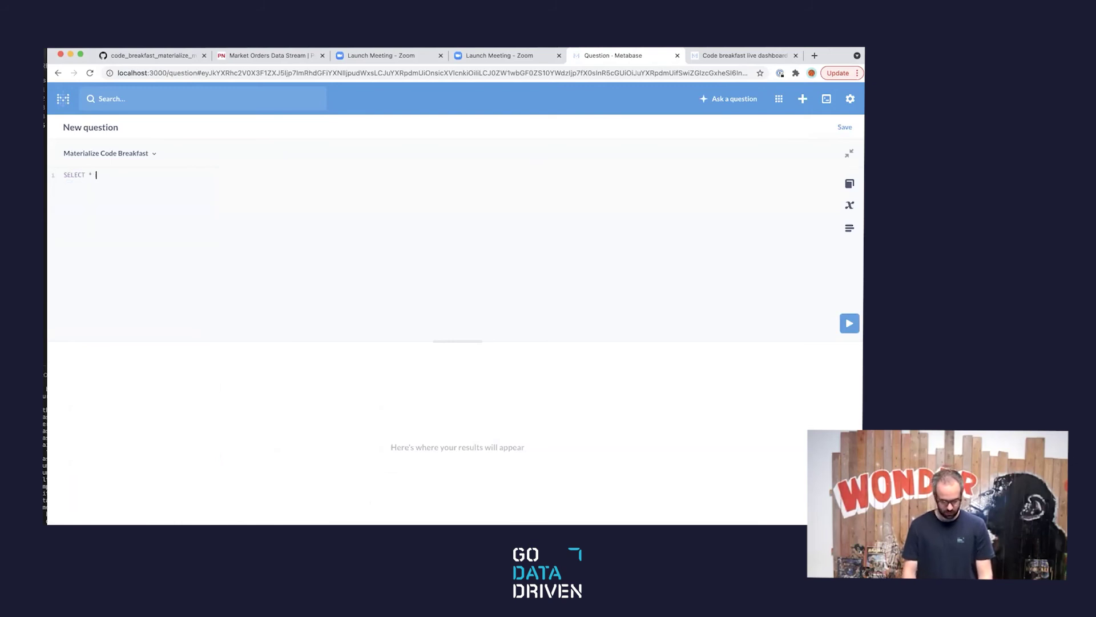
{"action": "key", "text": "Return"}
{"action": "type", "text": "FR"}
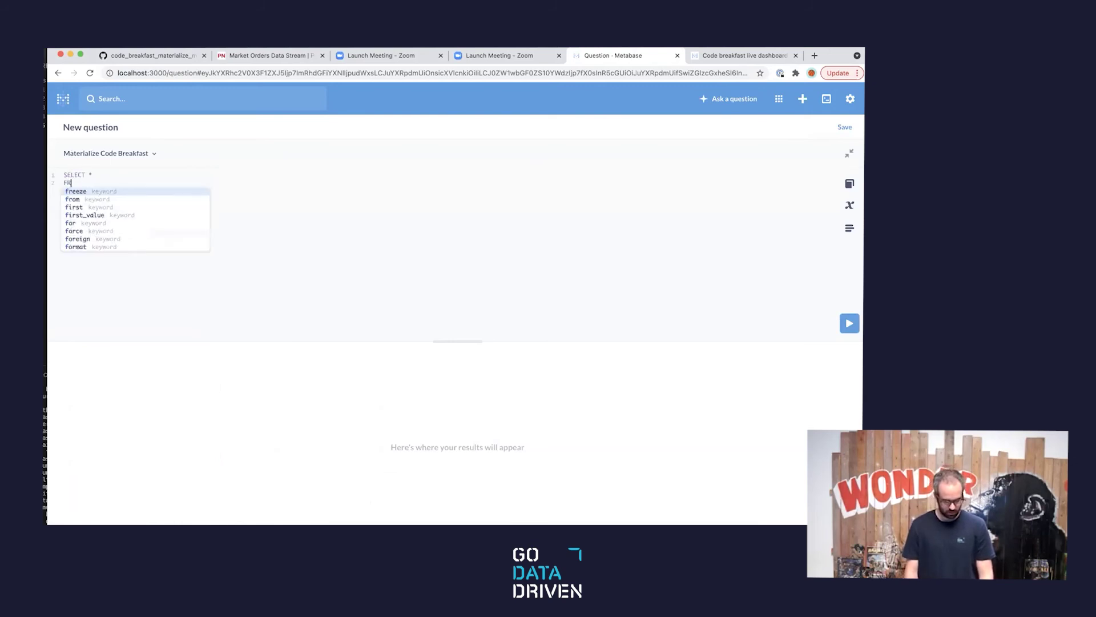
{"action": "type", "text": "OM dummy"}
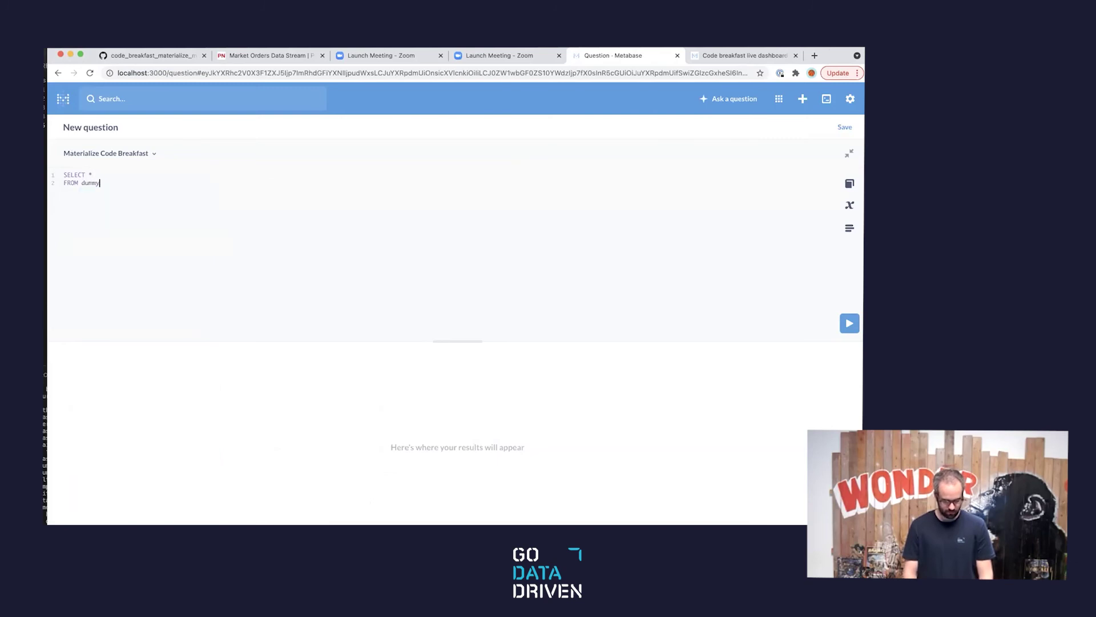
{"action": "key", "text": "BackSpace"}
{"action": "key", "text": "BackSpace"}
{"action": "key", "text": "BackSpace"}
{"action": "key", "text": "BackSpace"}
{"action": "key", "text": "BackSpace"}
{"action": "type", "text": "code_bre"}
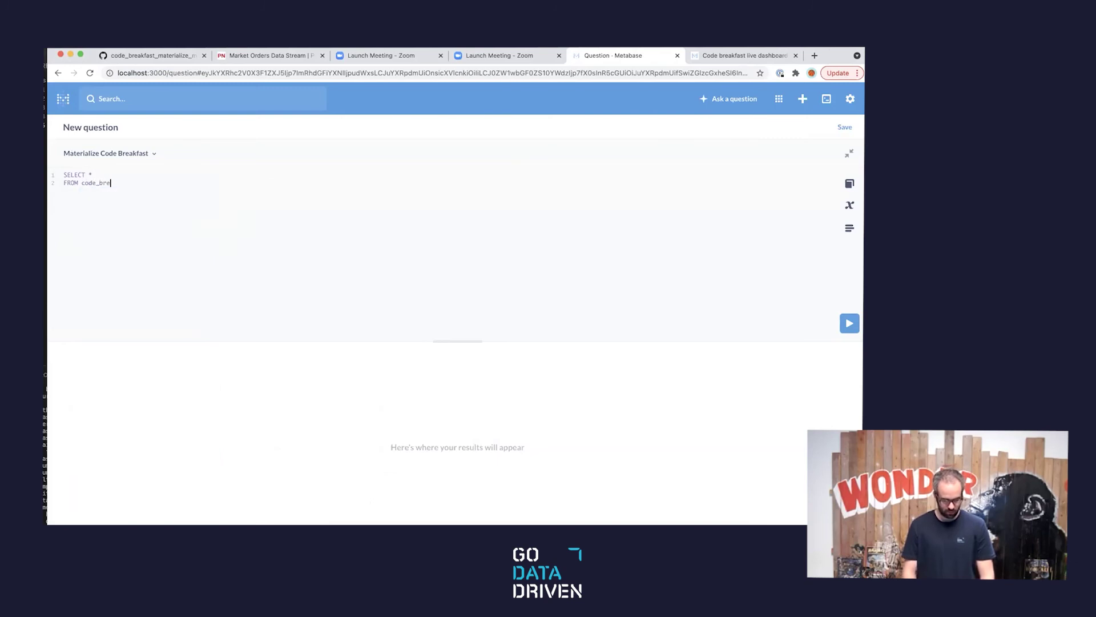
{"action": "type", "text": "akfast.dummy_schema."}
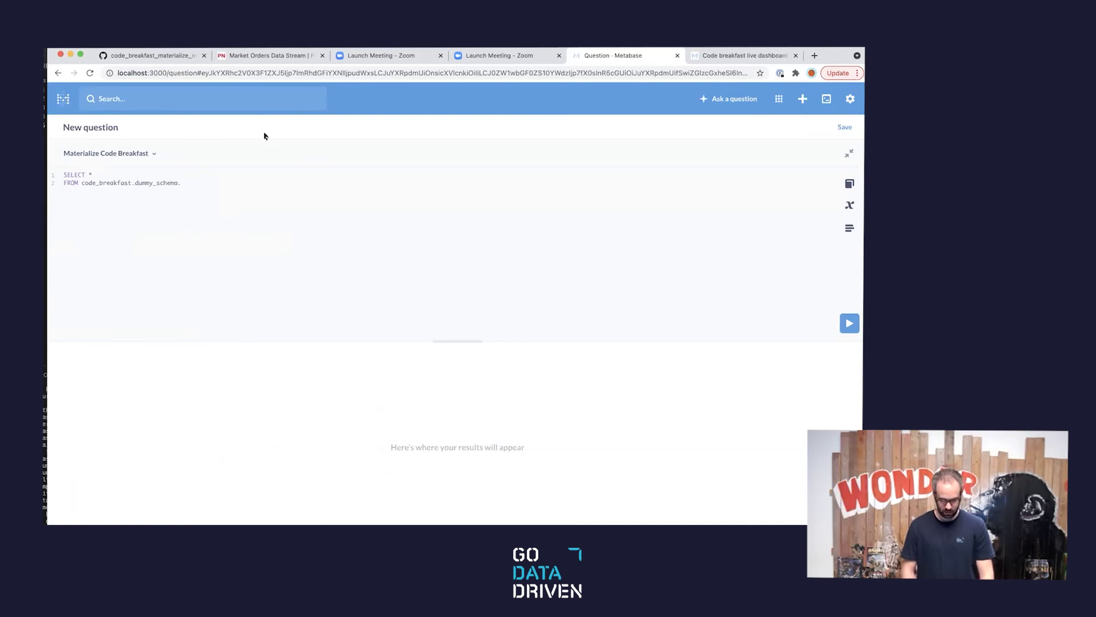
Copy the view name delta_bid_price from GitHub into the query and run it.
{"action": "left_click", "coordinate": [135, 54]}
{"action": "left_click", "coordinate": [386, 206]}
{"action": "double_click", "coordinate": [405, 192]}
{"action": "key", "text": "super+c"}
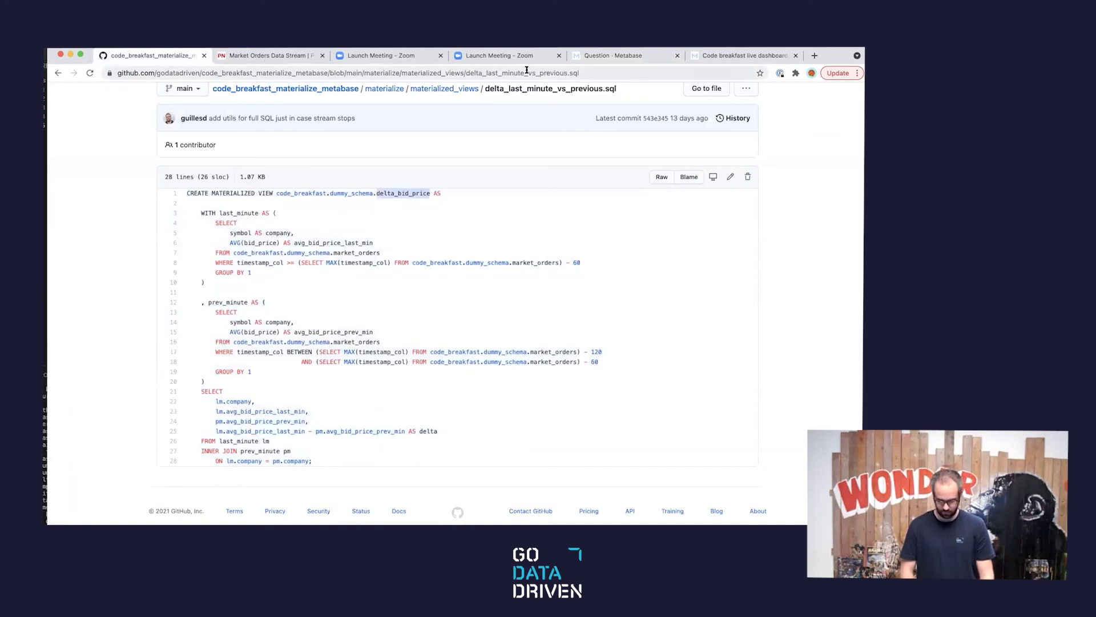
{"action": "left_click", "coordinate": [619, 57]}
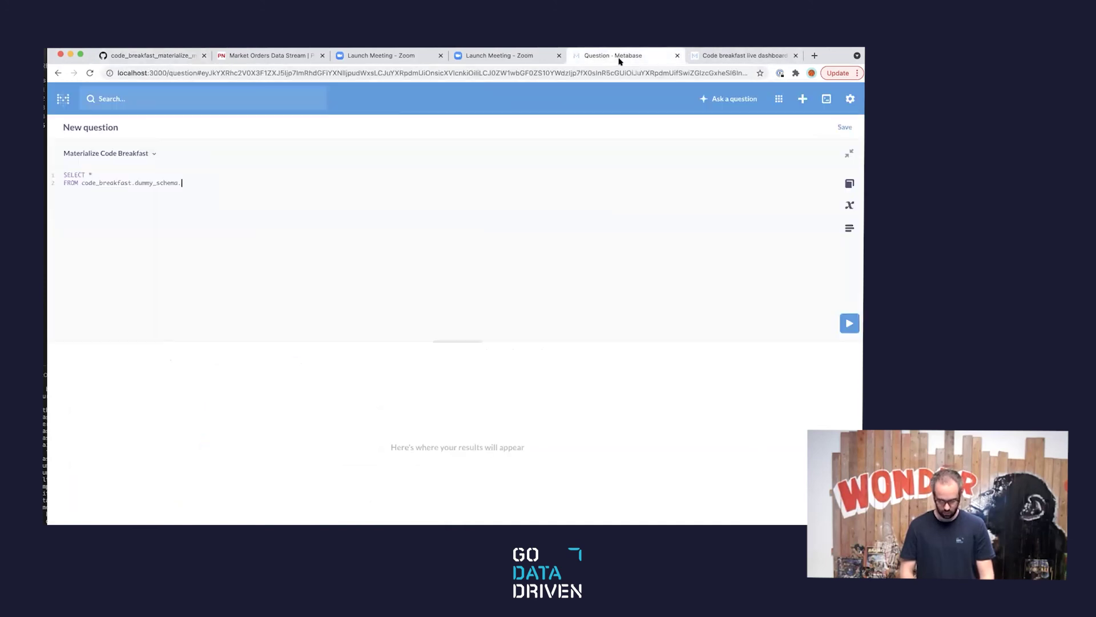
{"action": "key", "text": "super+v"}
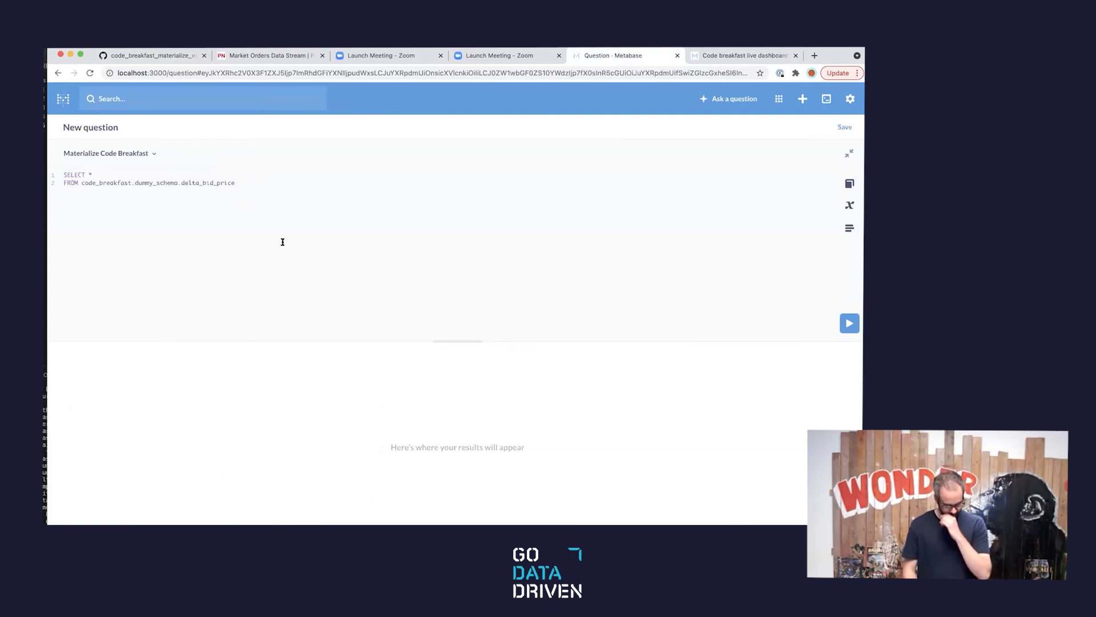
{"action": "left_click", "coordinate": [850, 324]}
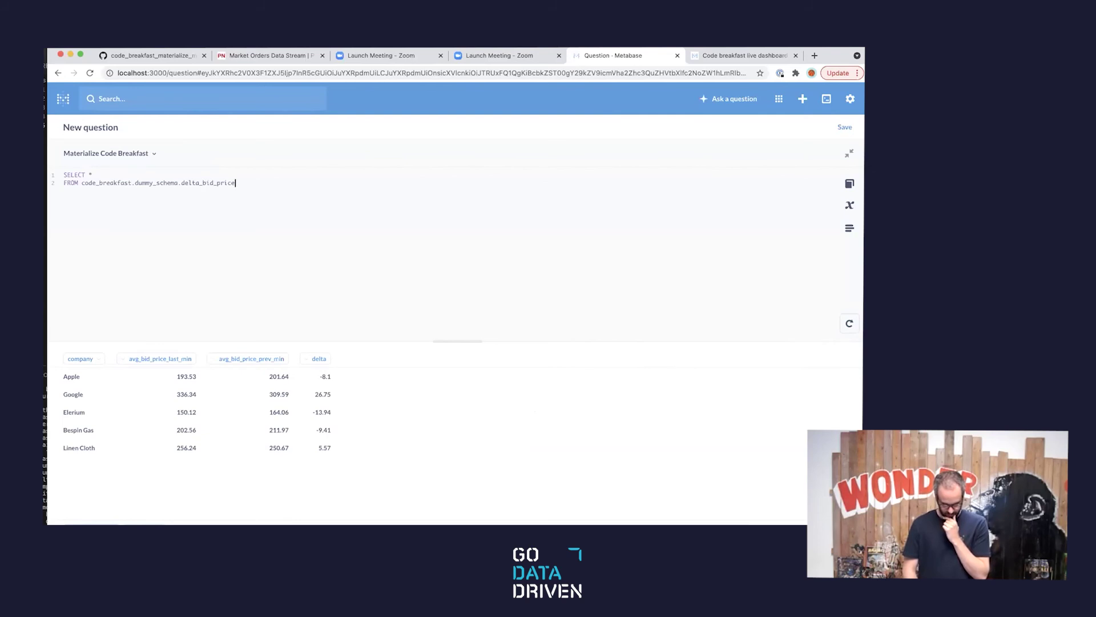
{"action": "left_click", "coordinate": [90, 522]}
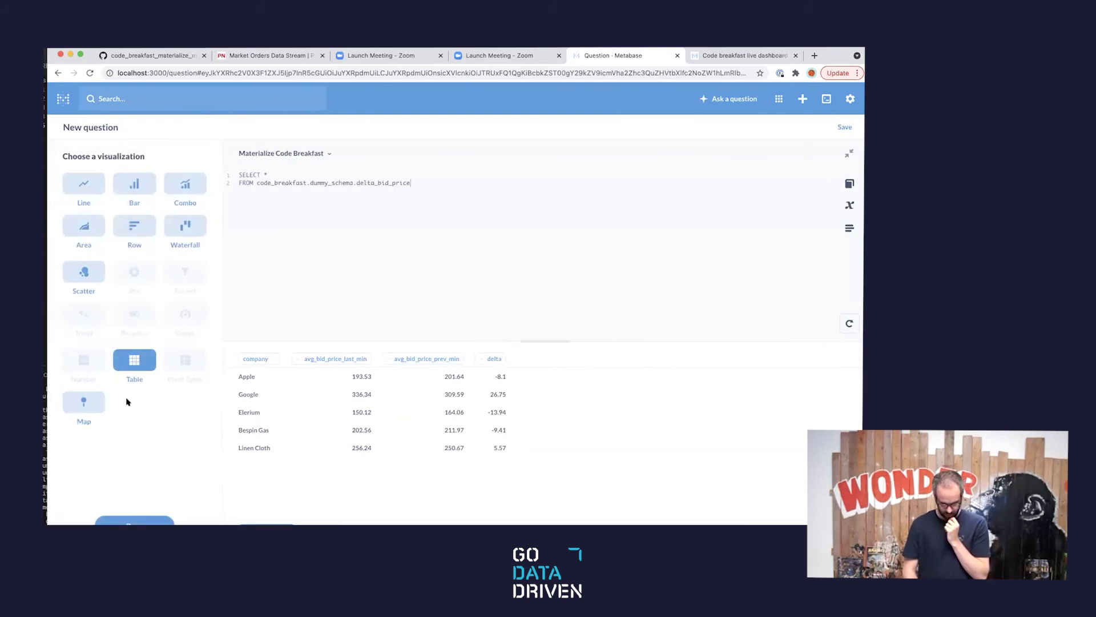
Show the delta results as a table, review the avg_bid_price_last_min column, then reach Conditional formatting.
{"action": "left_click", "coordinate": [136, 363]}
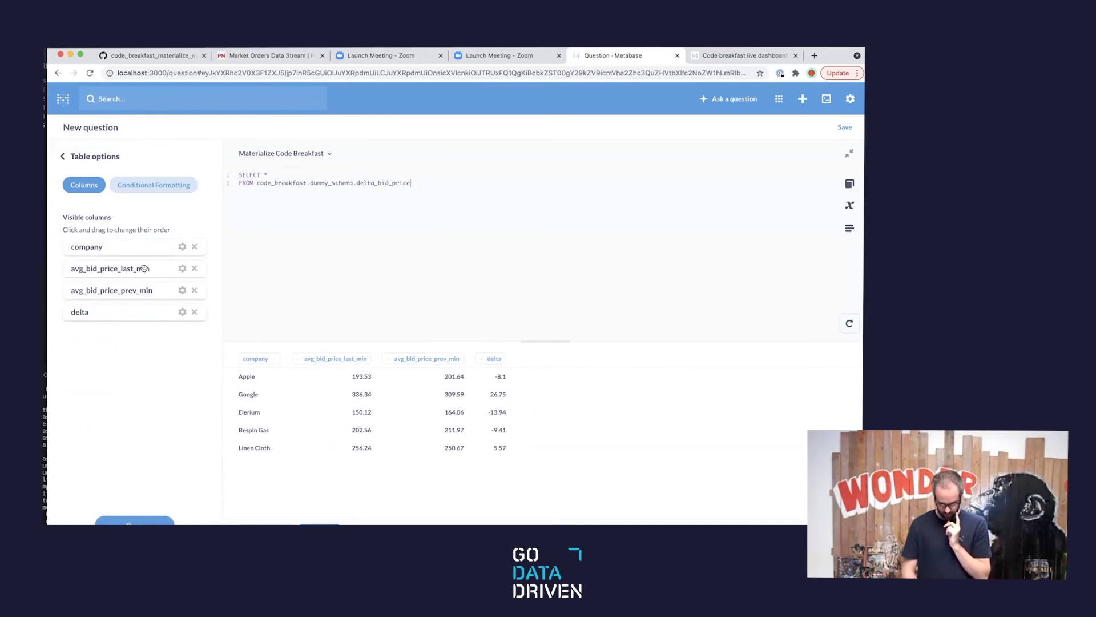
{"action": "left_click", "coordinate": [183, 269]}
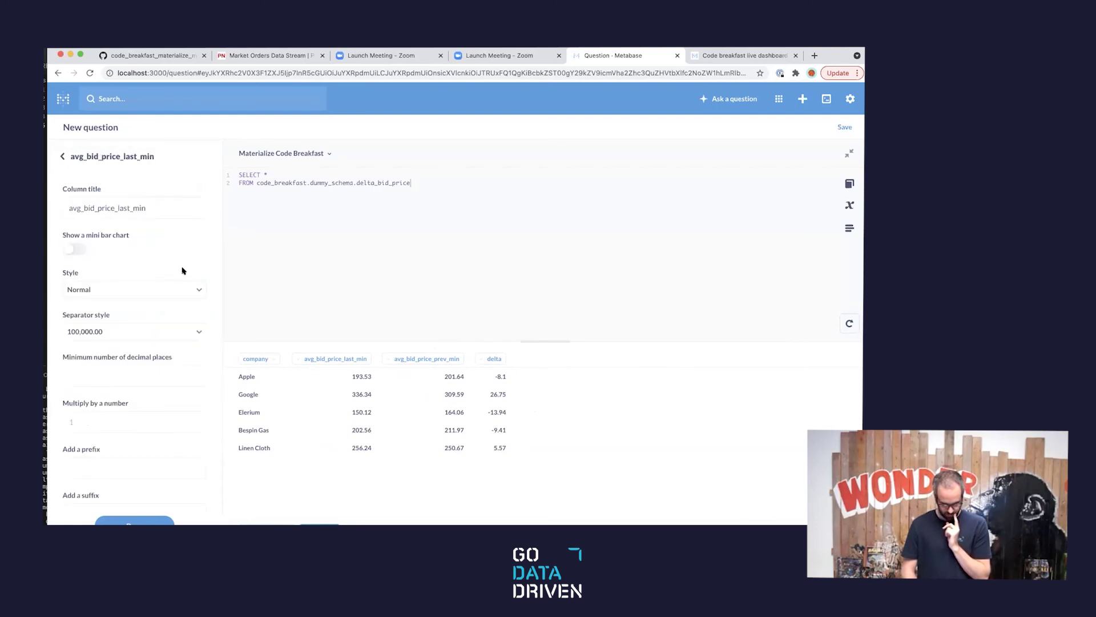
{"action": "left_click", "coordinate": [147, 210]}
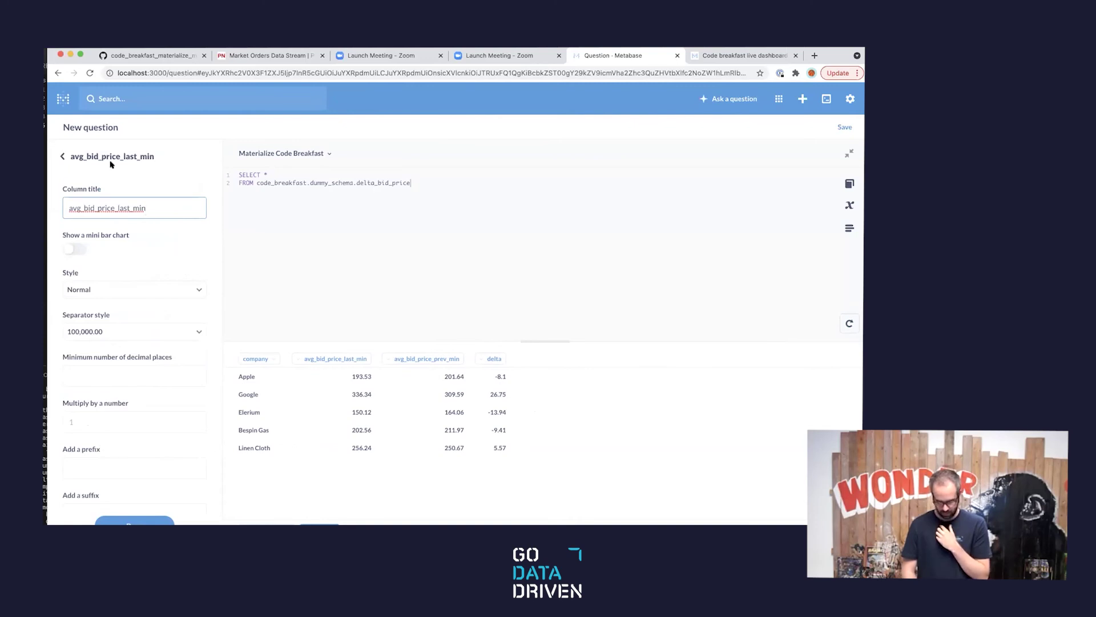
{"action": "left_click", "coordinate": [61, 158]}
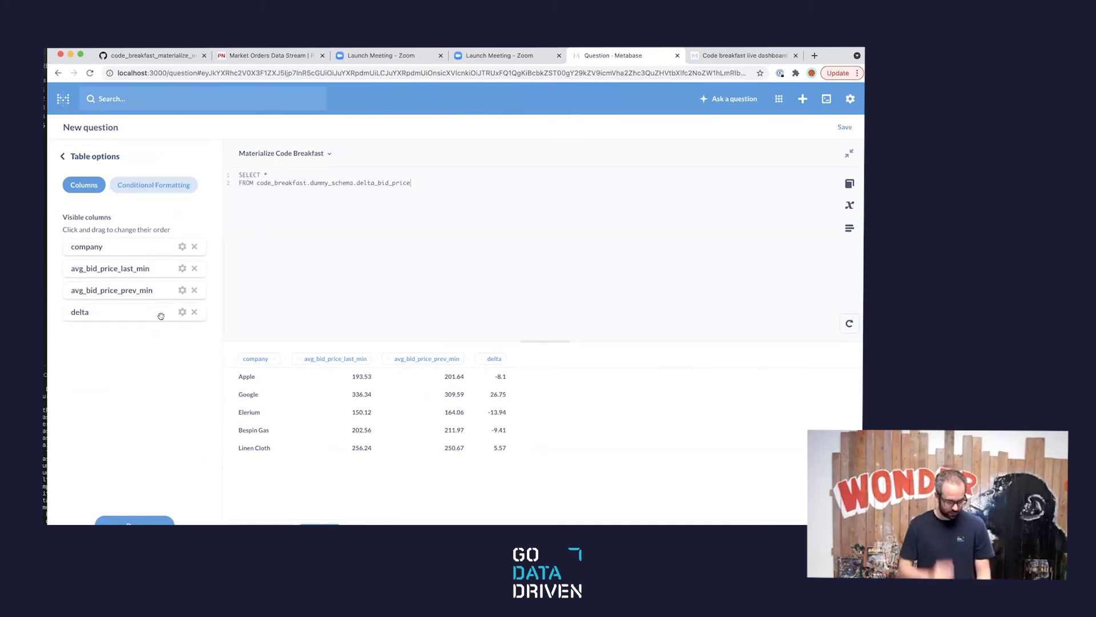
{"action": "left_click", "coordinate": [170, 186]}
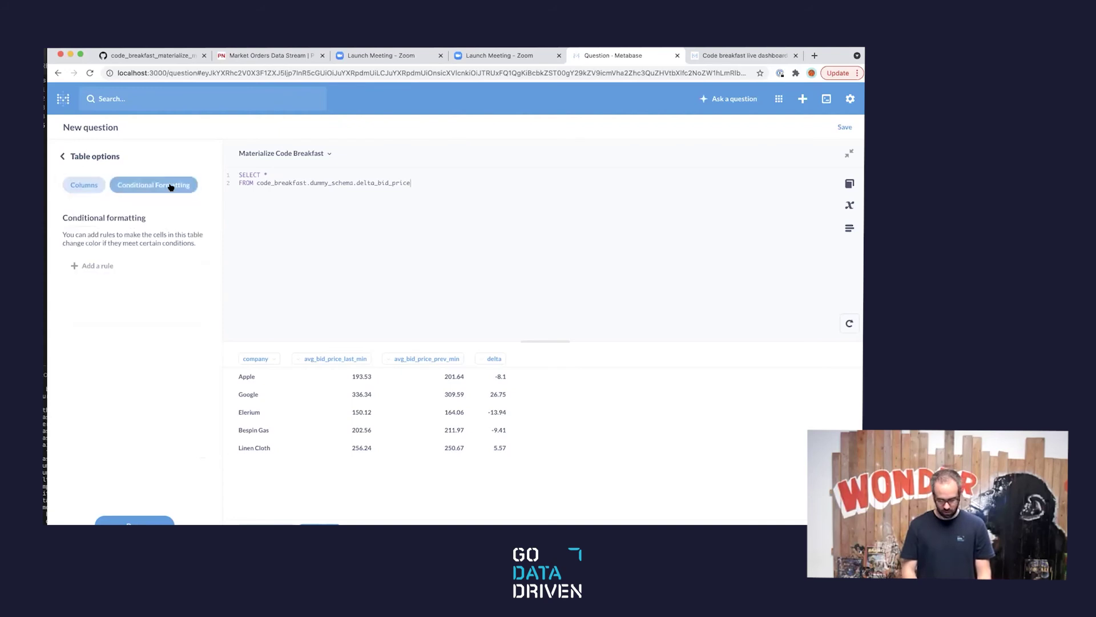
Add a rule on the delta column: greater than 0 tints the whole row green.
{"action": "left_click", "coordinate": [105, 267]}
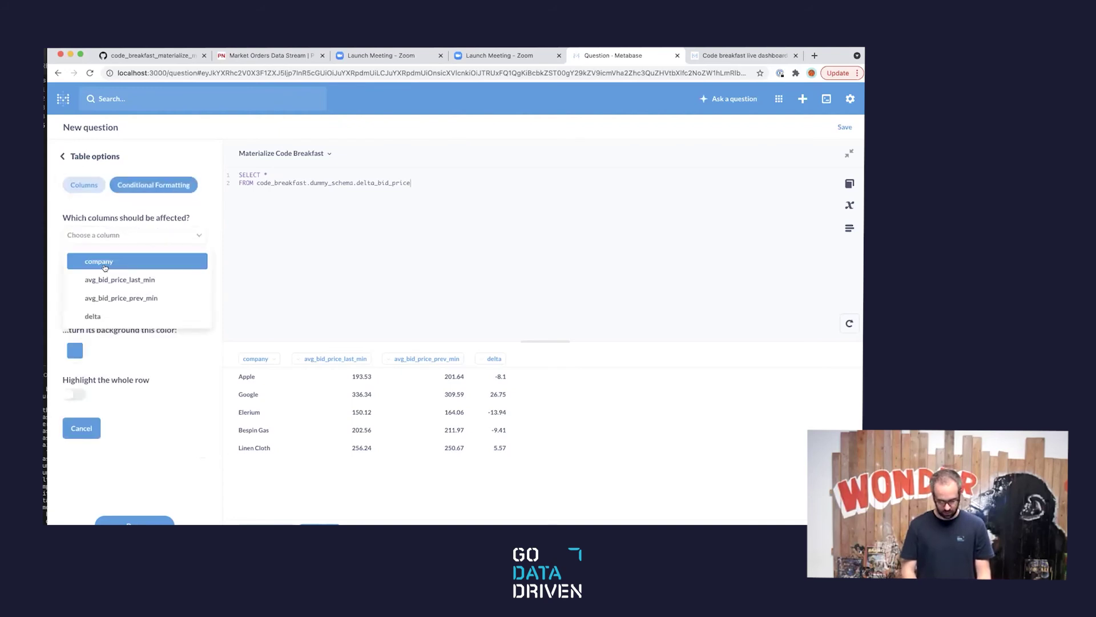
{"action": "left_click", "coordinate": [100, 318]}
{"action": "left_click", "coordinate": [119, 351]}
{"action": "left_click", "coordinate": [119, 351]}
{"action": "left_click", "coordinate": [169, 325]}
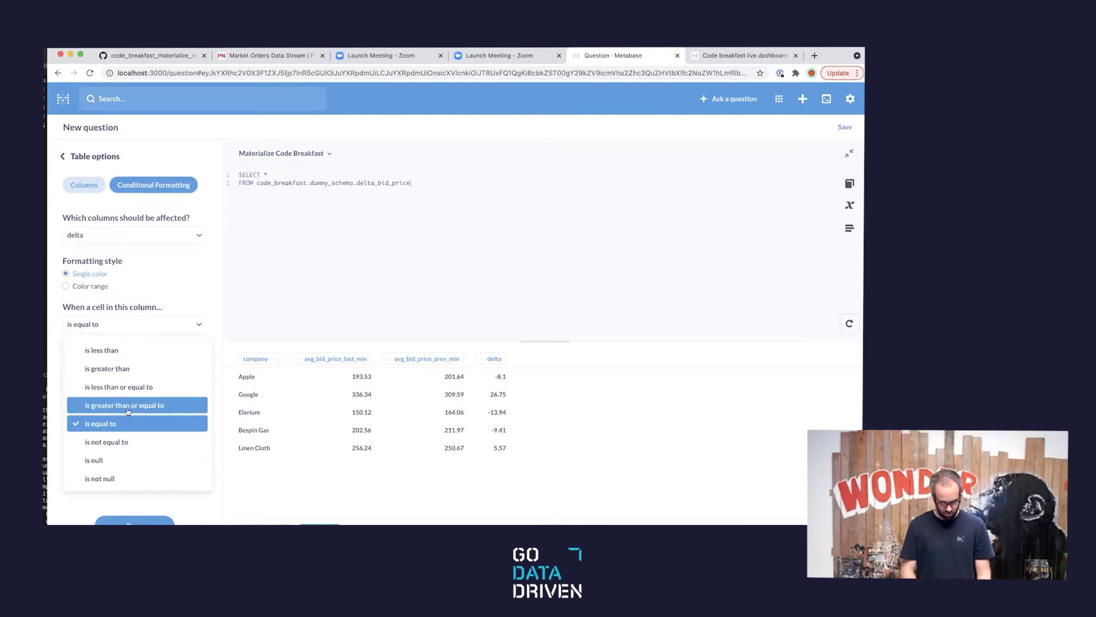
{"action": "left_click", "coordinate": [131, 369]}
{"action": "right_click", "coordinate": [112, 352]}
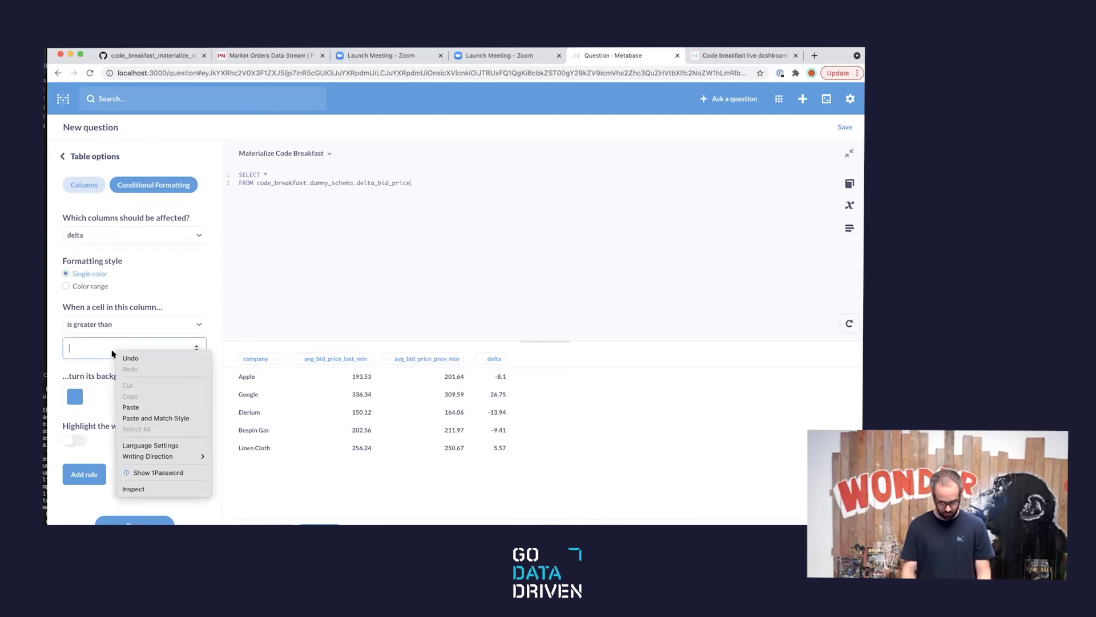
{"action": "left_click", "coordinate": [91, 348]}
{"action": "type", "text": "0"}
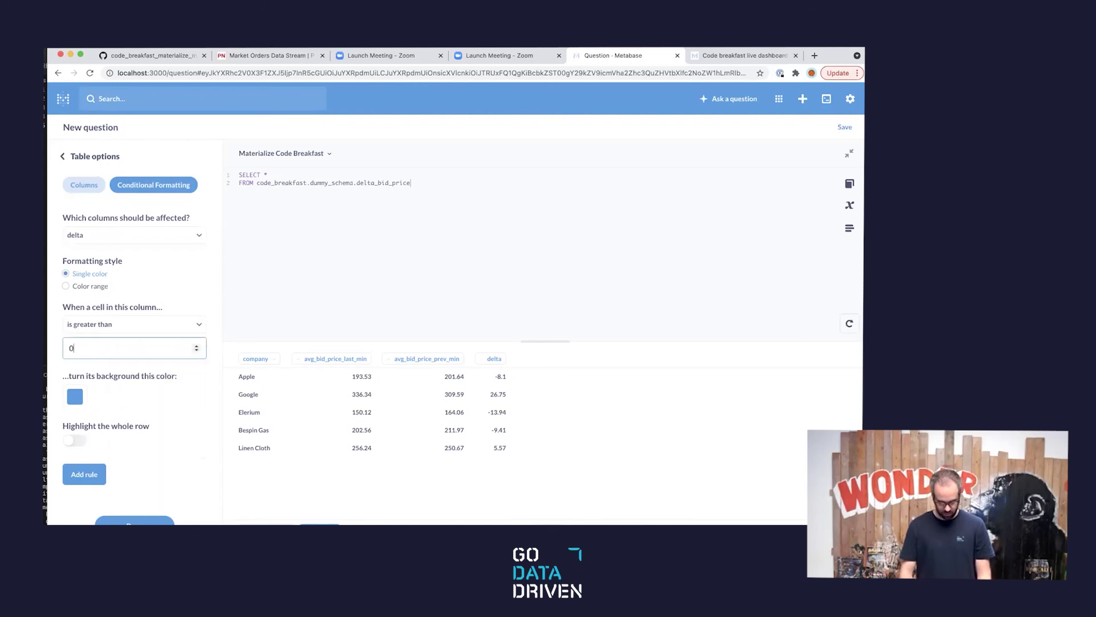
{"action": "left_click", "coordinate": [72, 395]}
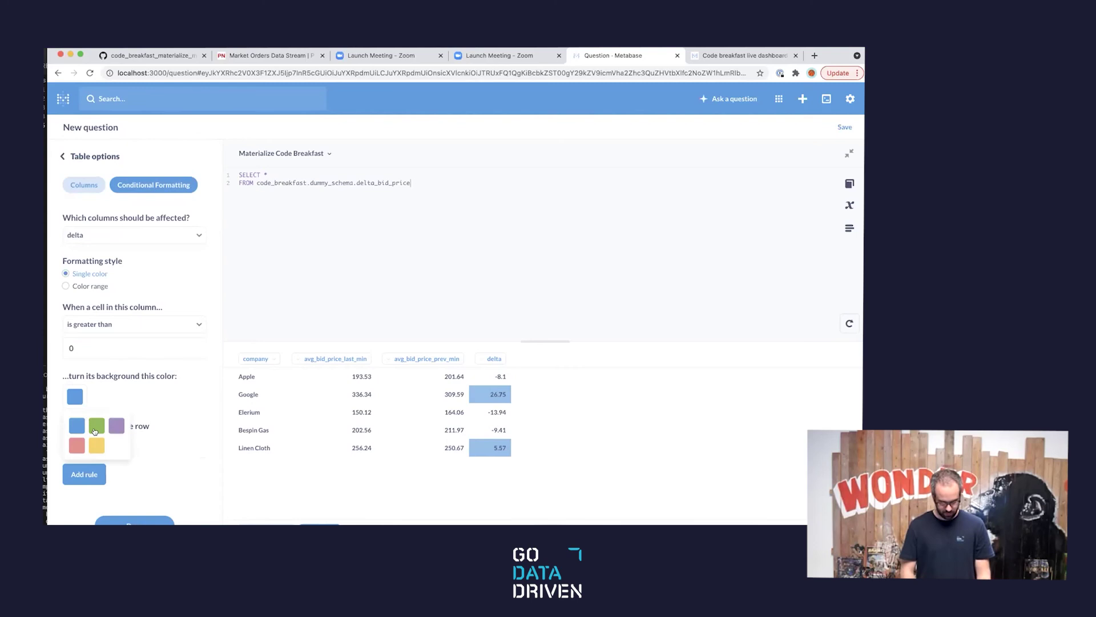
{"action": "left_click", "coordinate": [97, 428]}
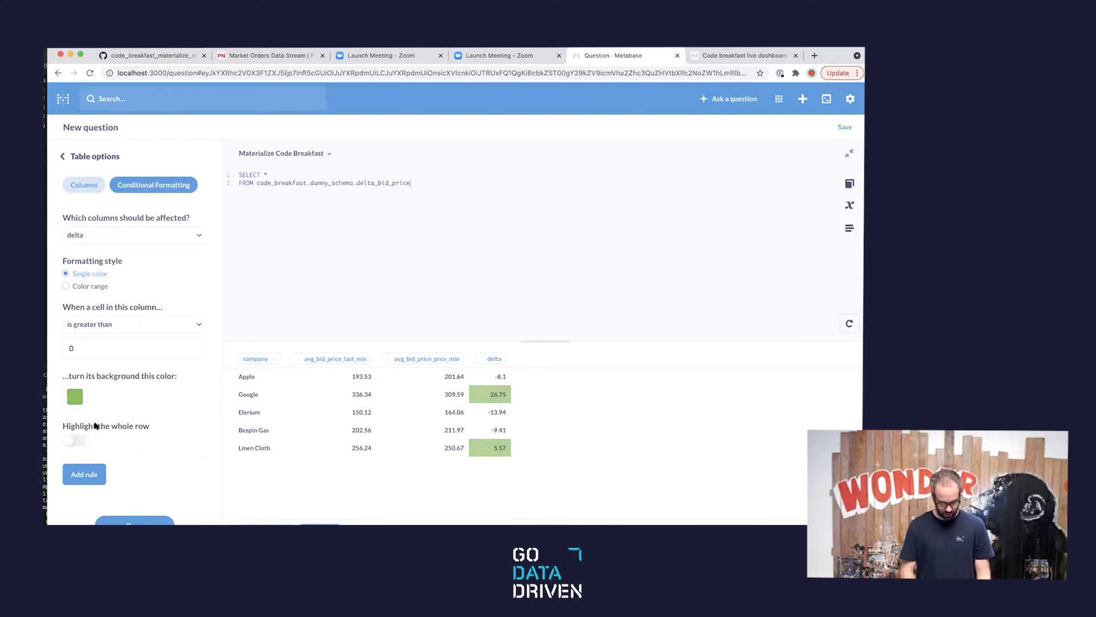
{"action": "left_click", "coordinate": [71, 441]}
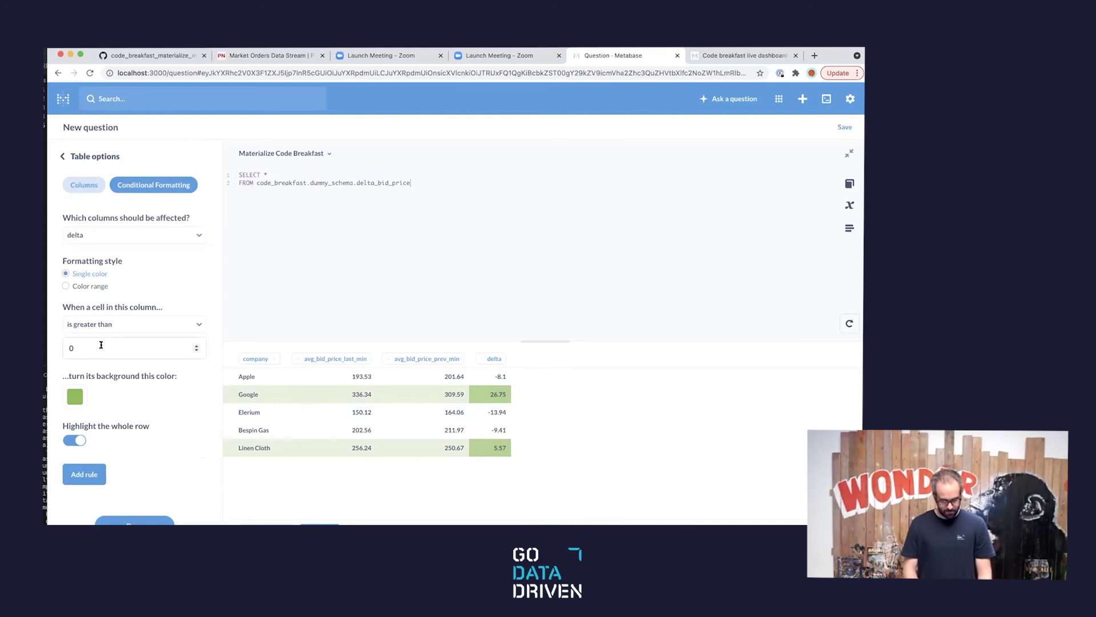
{"action": "left_click", "coordinate": [84, 483]}
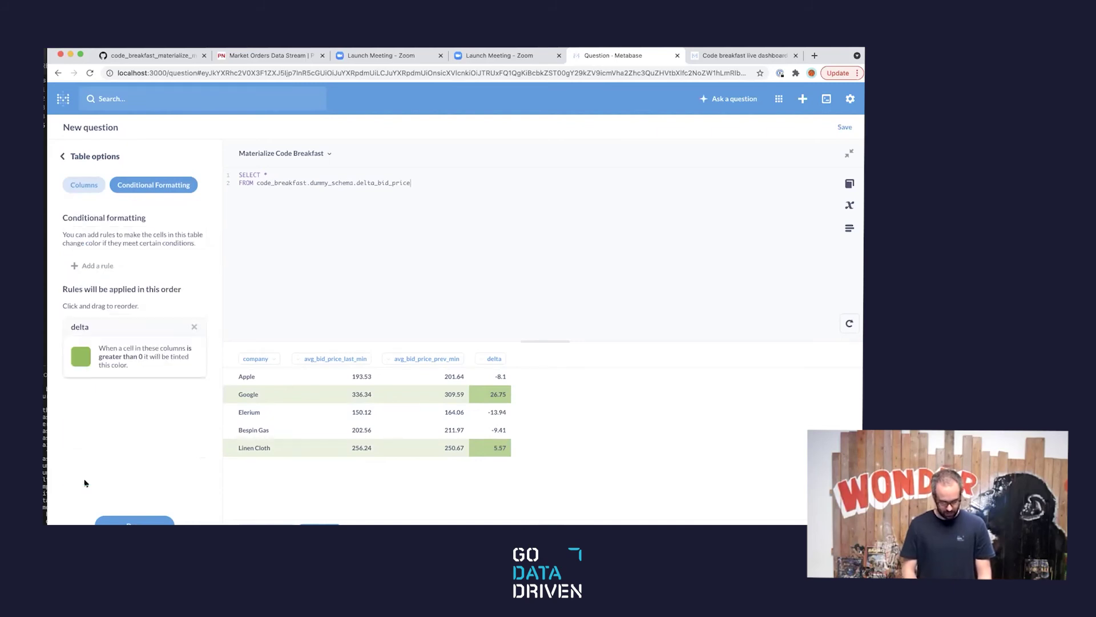
Add a second delta rule: less than 0 tints the whole row red, then finish formatting.
{"action": "left_click", "coordinate": [95, 265]}
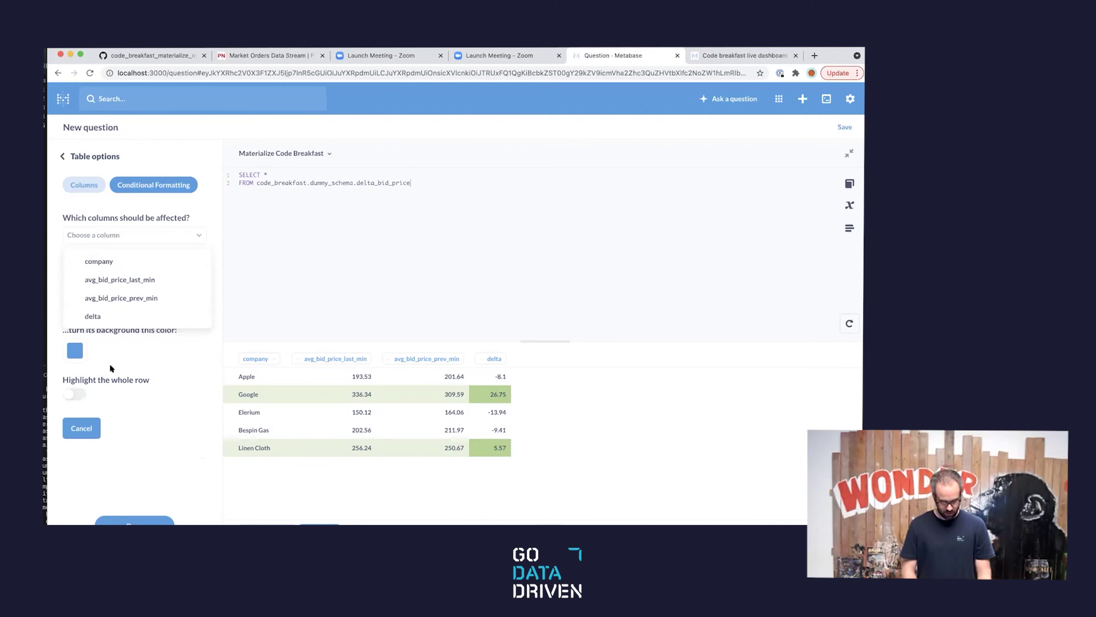
{"action": "left_click", "coordinate": [91, 317]}
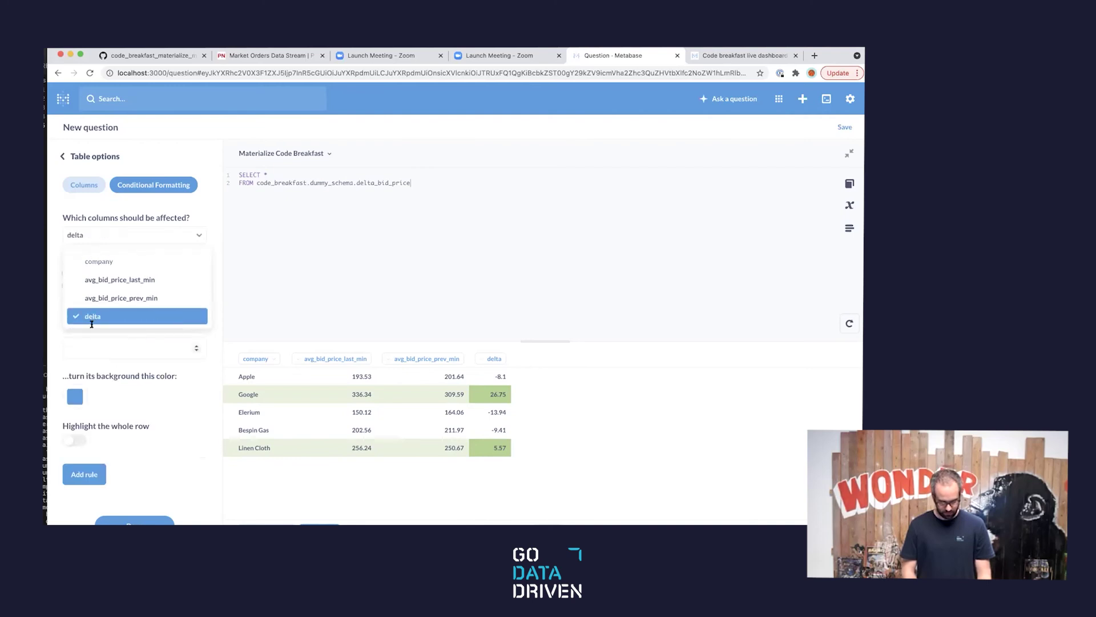
{"action": "left_click", "coordinate": [89, 362]}
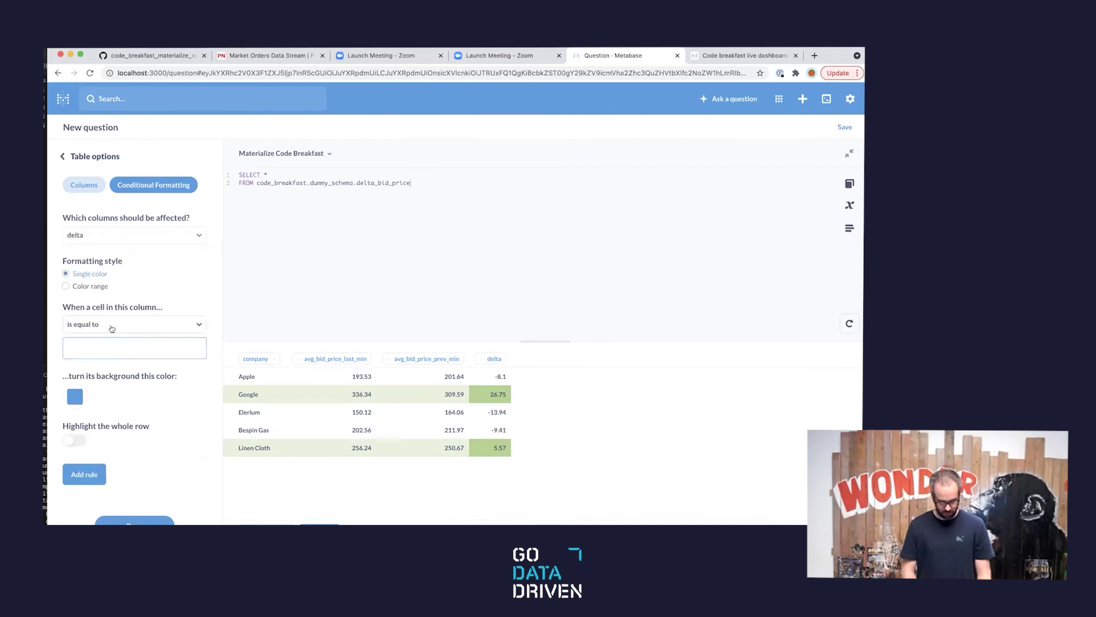
{"action": "left_click", "coordinate": [107, 329]}
{"action": "left_click", "coordinate": [108, 348]}
{"action": "left_click", "coordinate": [107, 348]}
{"action": "type", "text": "0"}
{"action": "left_click", "coordinate": [74, 397]}
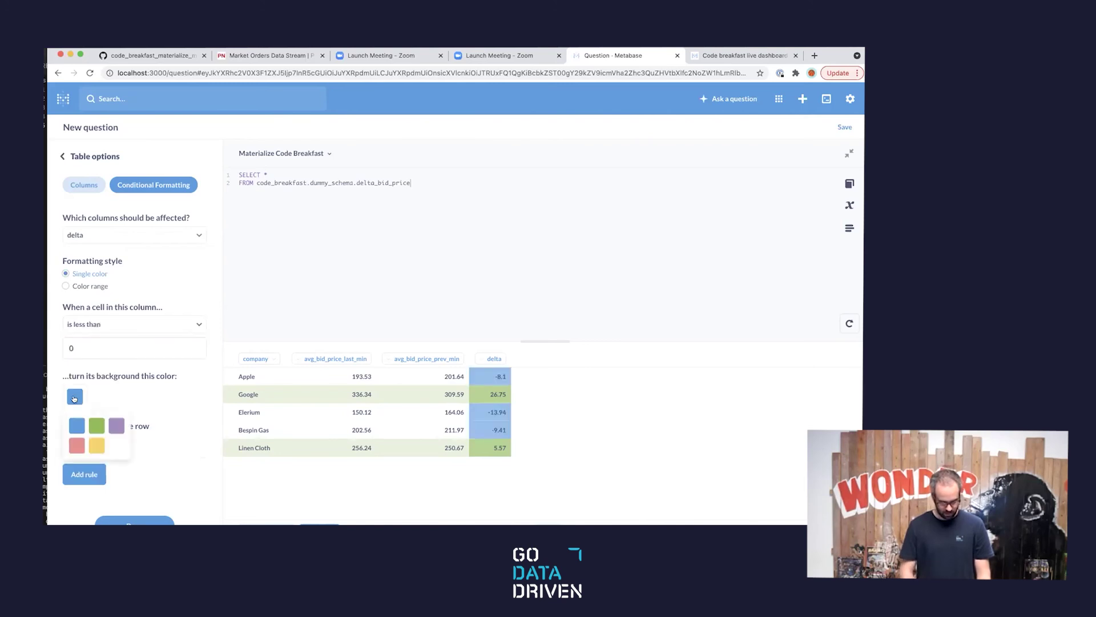
{"action": "left_click", "coordinate": [77, 446]}
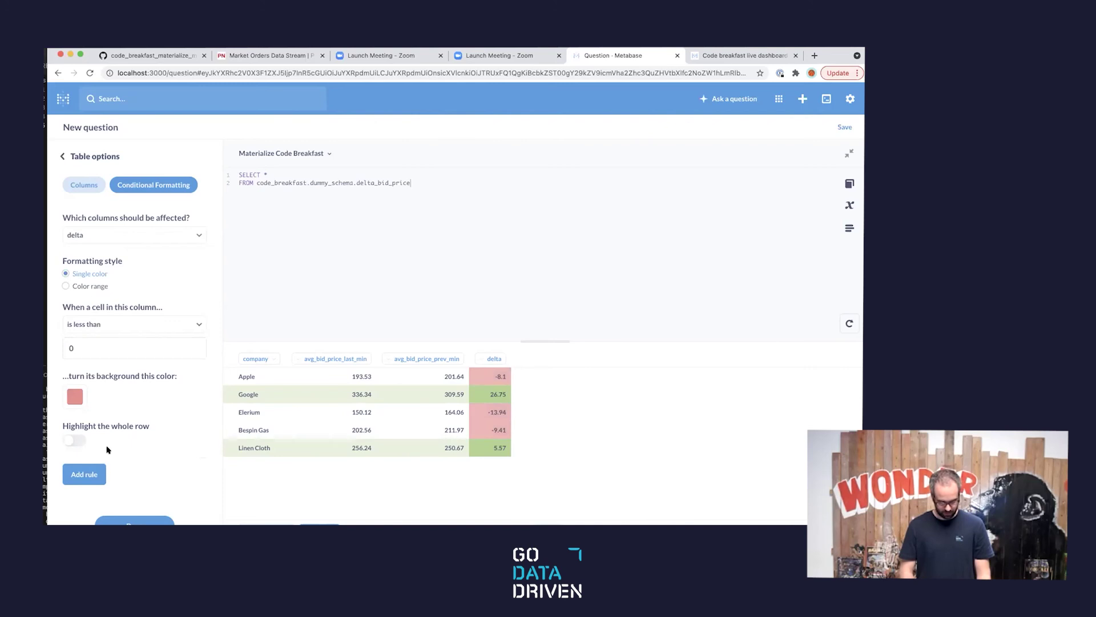
{"action": "left_click", "coordinate": [73, 441]}
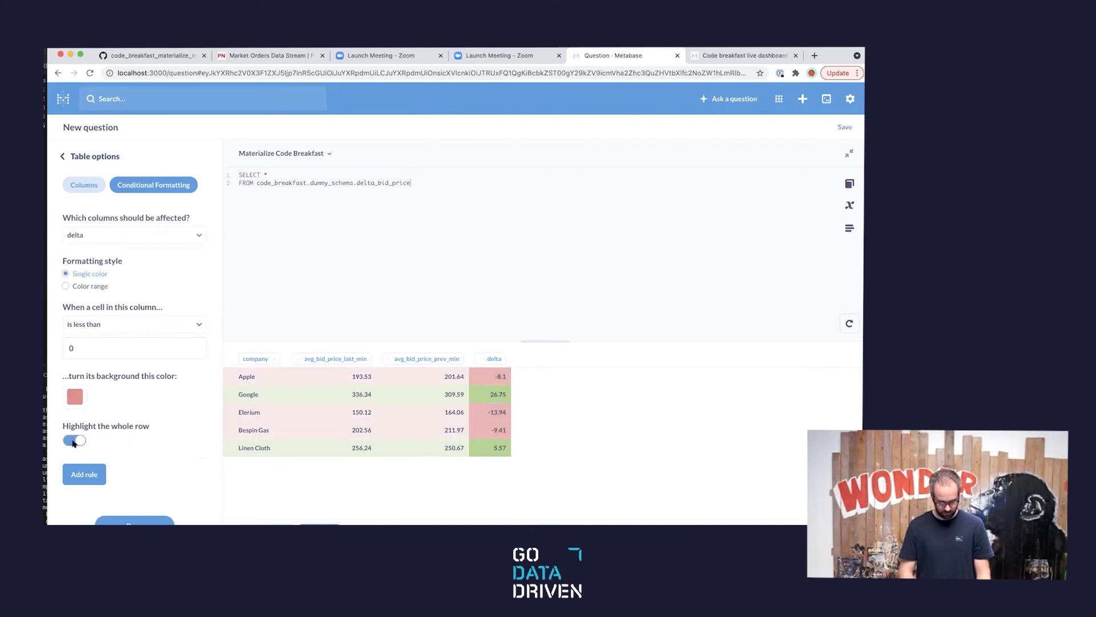
{"action": "left_click", "coordinate": [82, 475]}
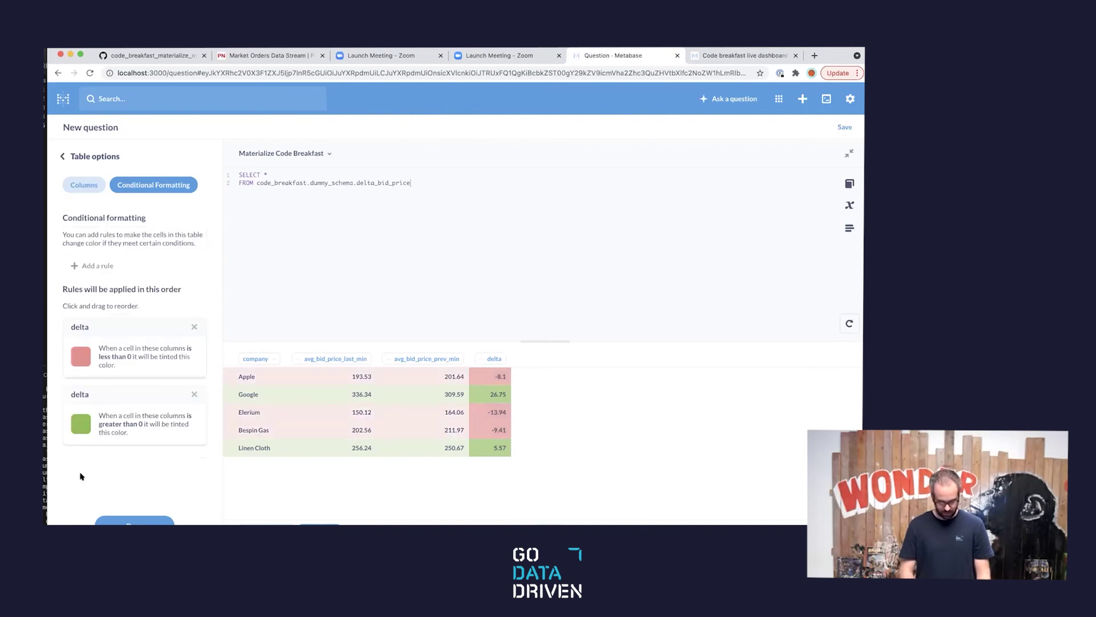
{"action": "left_click", "coordinate": [129, 511]}
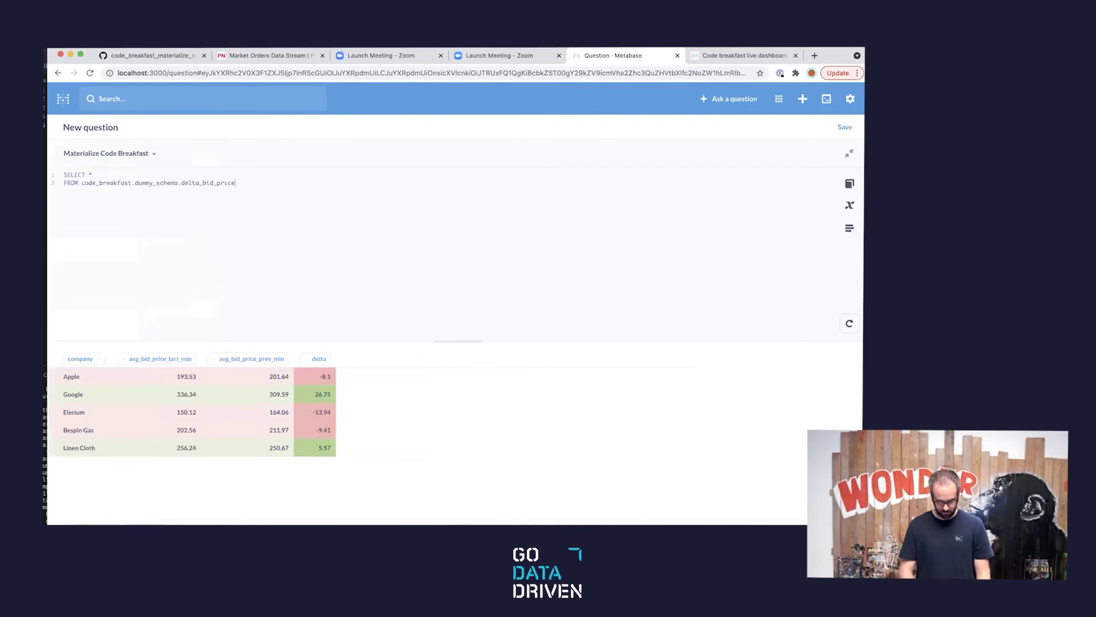
Name the question 'Delta of the bid price last minute vs previous minute' with description 'No'.
{"action": "left_click", "coordinate": [843, 127]}
{"action": "left_click", "coordinate": [447, 255]}
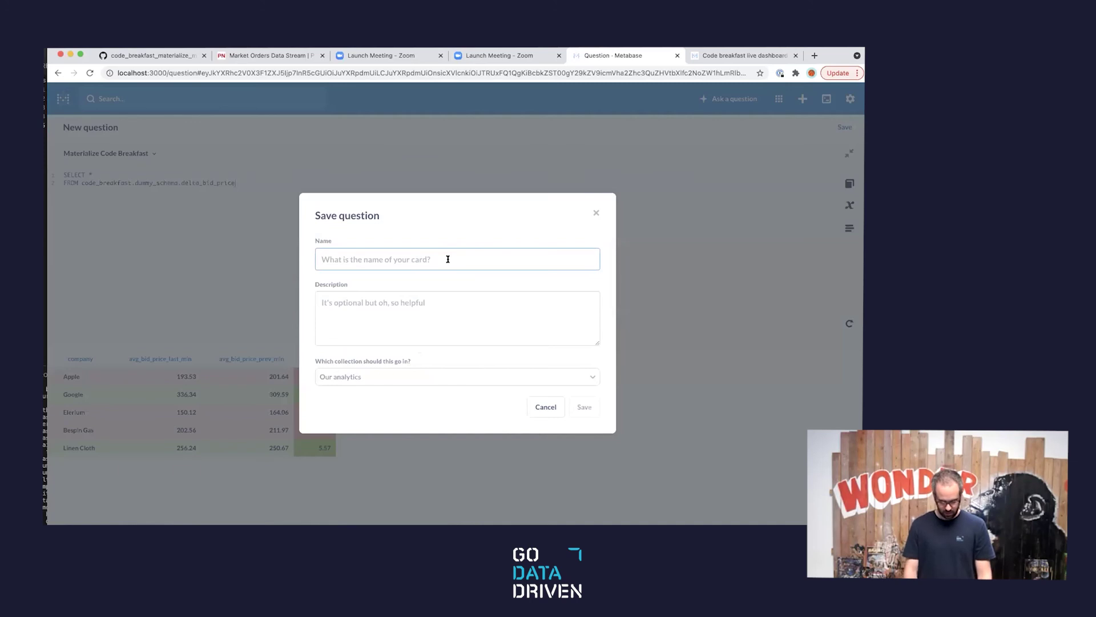
{"action": "type", "text": "A"}
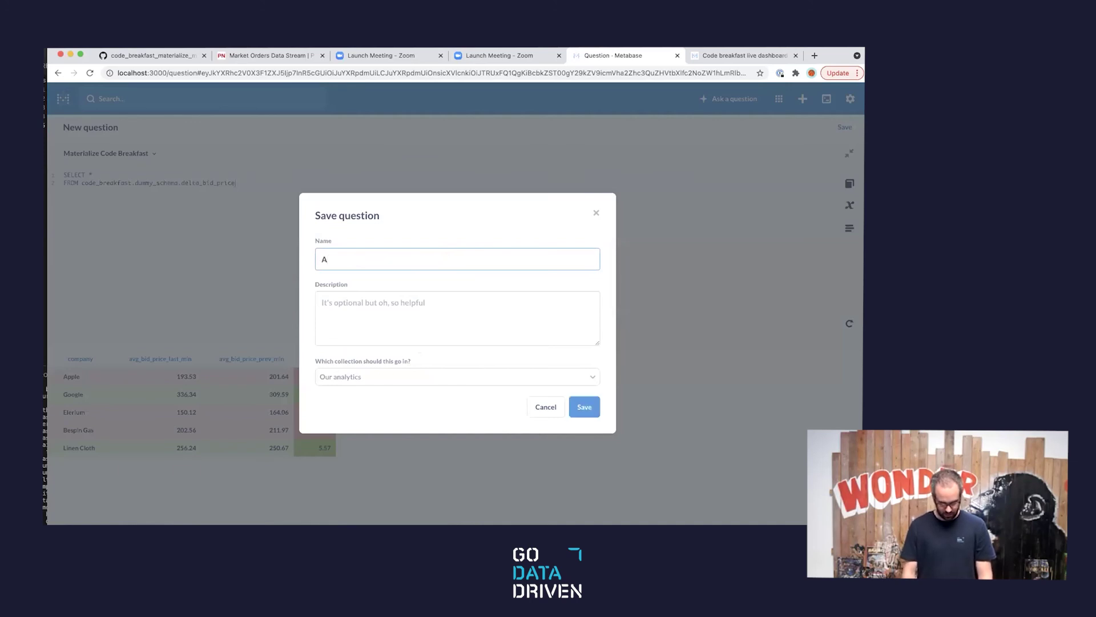
{"action": "key", "text": "BackSpace"}
{"action": "type", "text": "Delta o"}
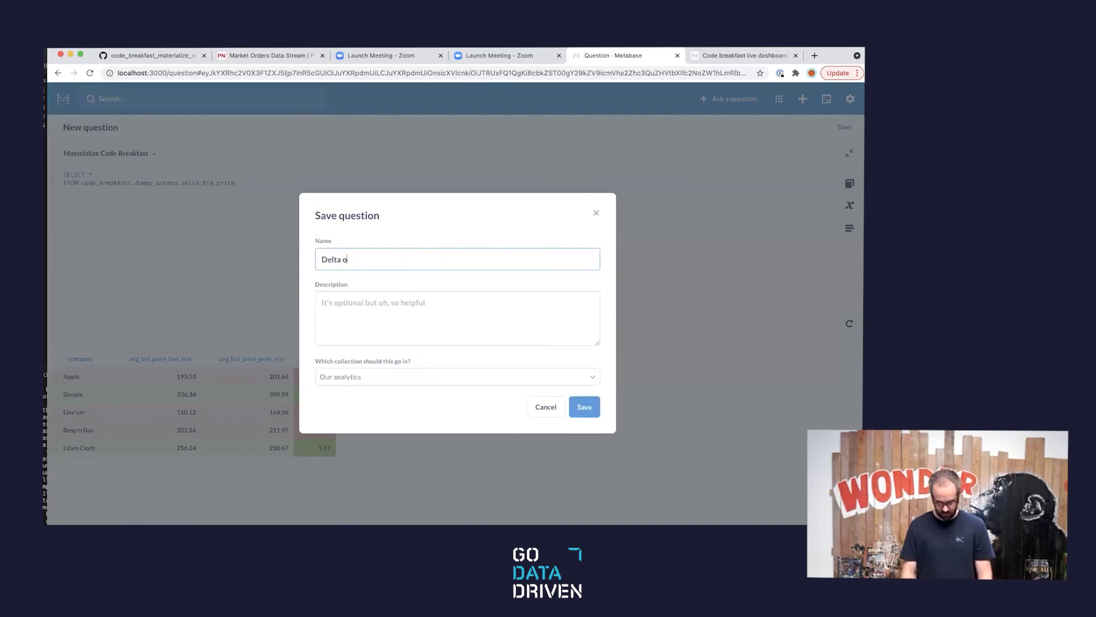
{"action": "type", "text": "f the bid price last minute vs previous minute"}
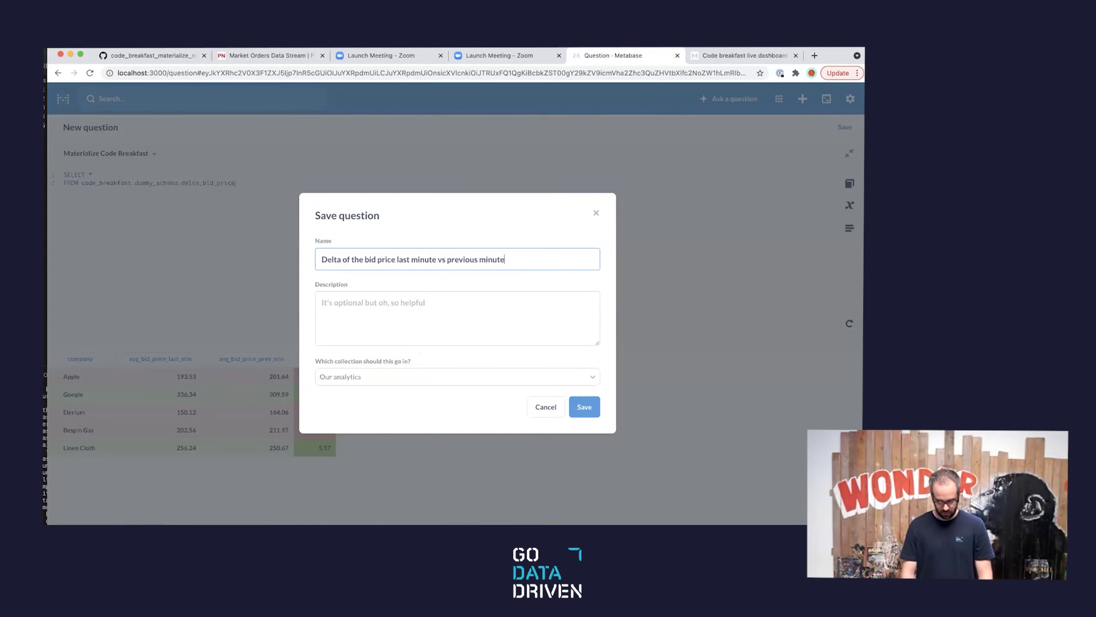
{"action": "left_click", "coordinate": [444, 301]}
{"action": "type", "text": "Now, this is cool"}
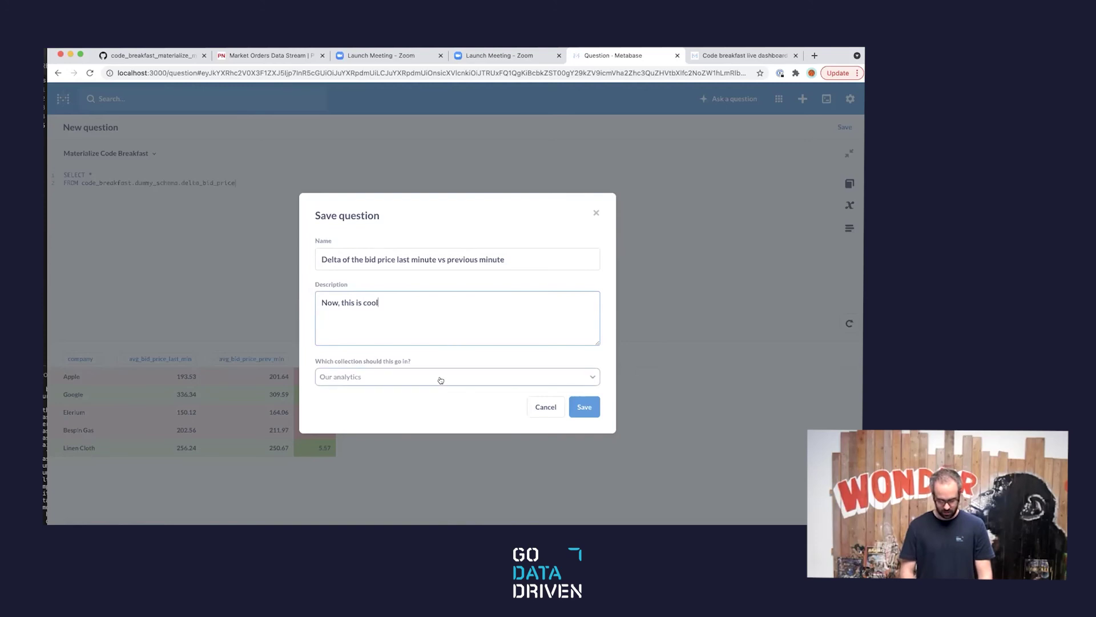
Save it into the Code Breakfast Live collection, skip adding to a dashboard, and open that collection.
{"action": "left_click", "coordinate": [440, 378]}
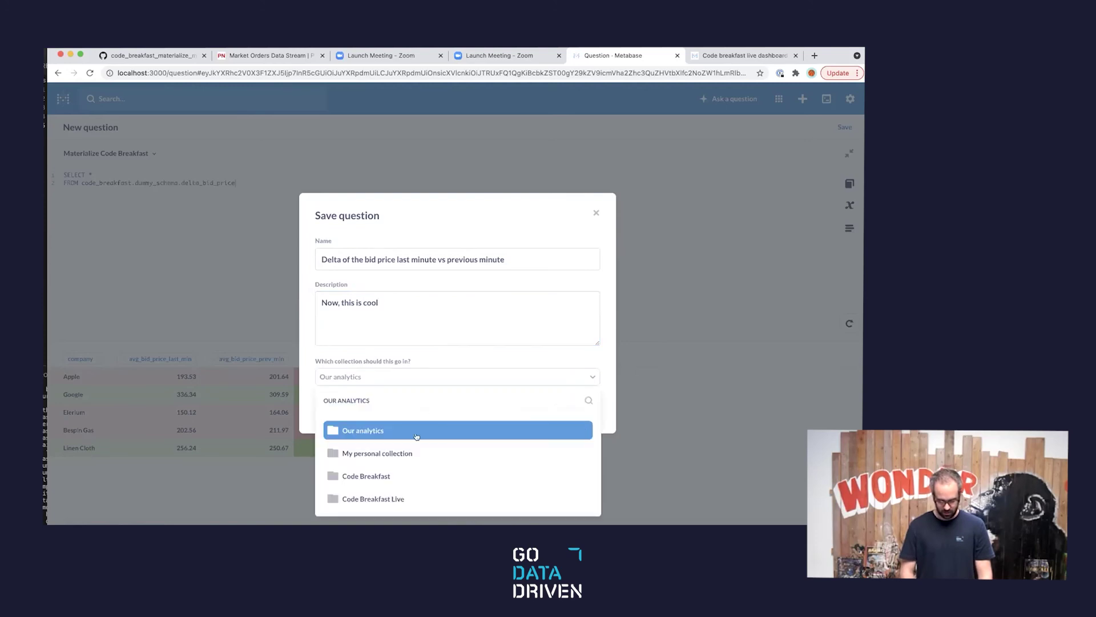
{"action": "left_click", "coordinate": [423, 500]}
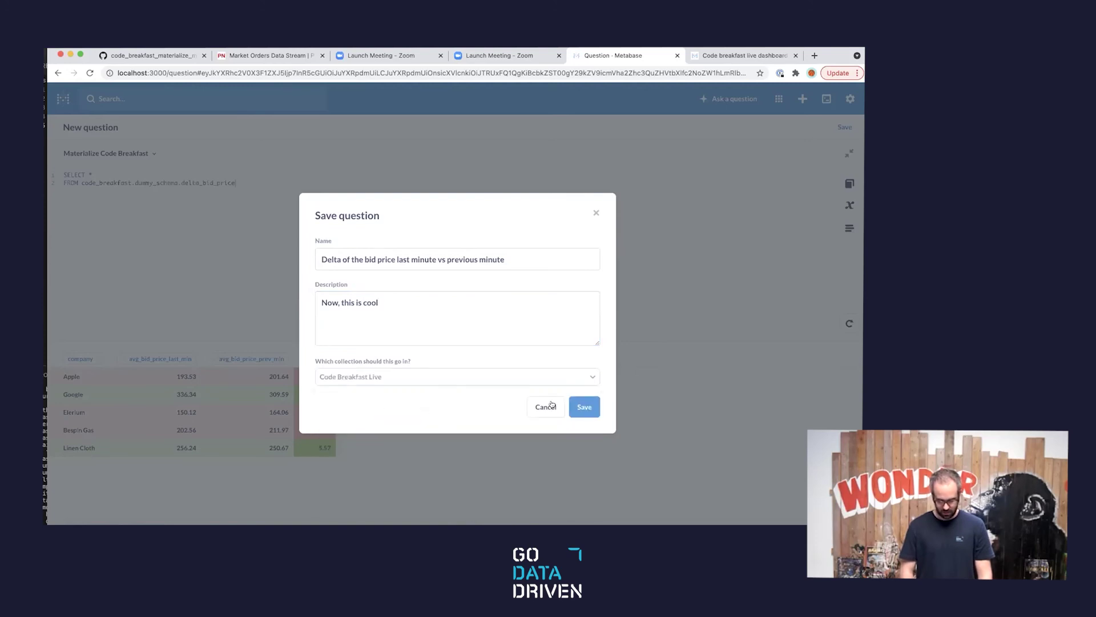
{"action": "left_click", "coordinate": [583, 406]}
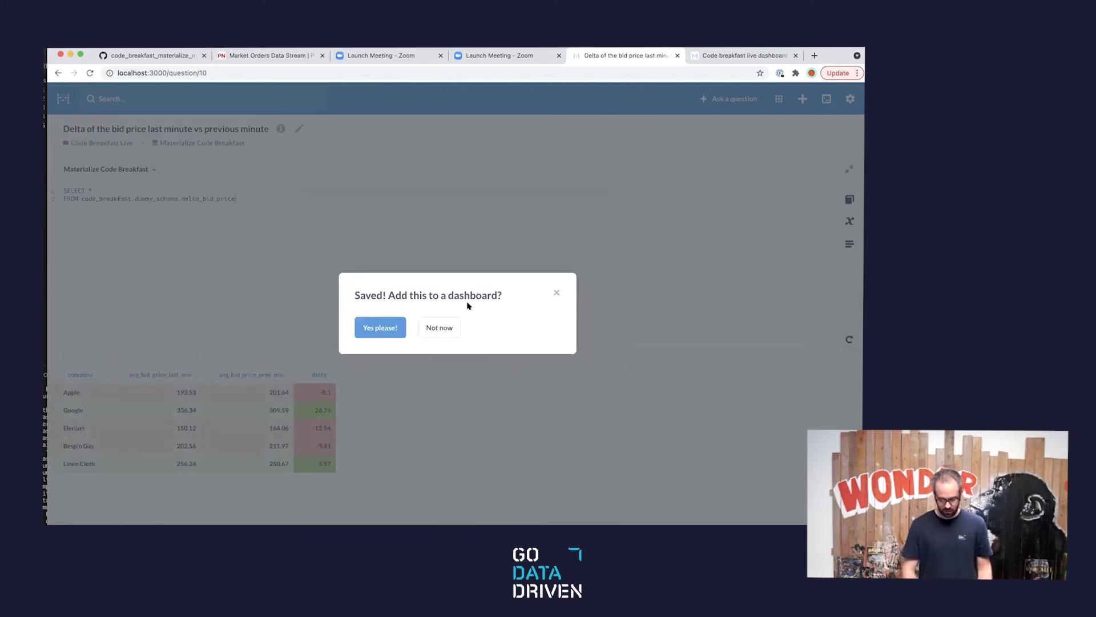
{"action": "left_click", "coordinate": [439, 328]}
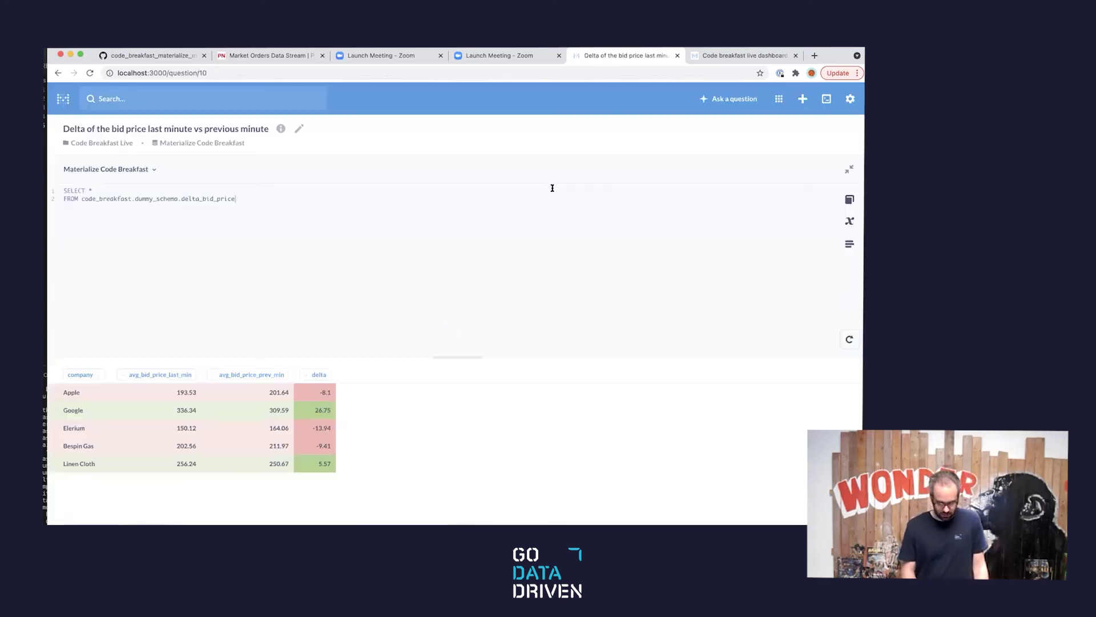
{"action": "left_click", "coordinate": [63, 102]}
{"action": "left_click", "coordinate": [330, 208]}
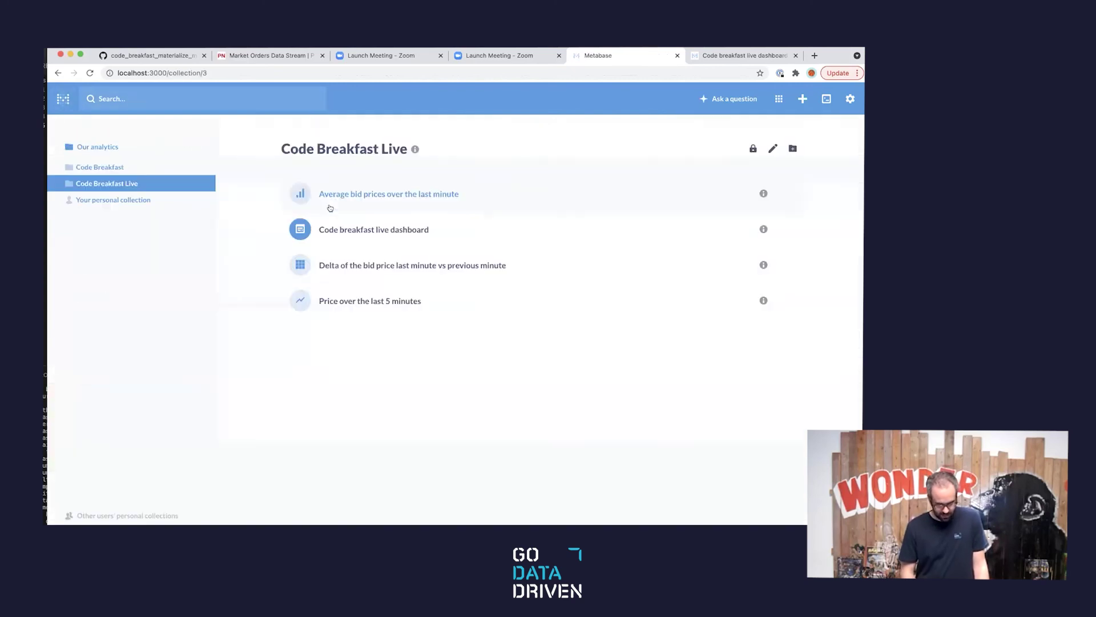
Add the Delta question from the Code Breakfast Live collection to the Code breakfast live dashboard.
{"action": "left_click", "coordinate": [347, 226]}
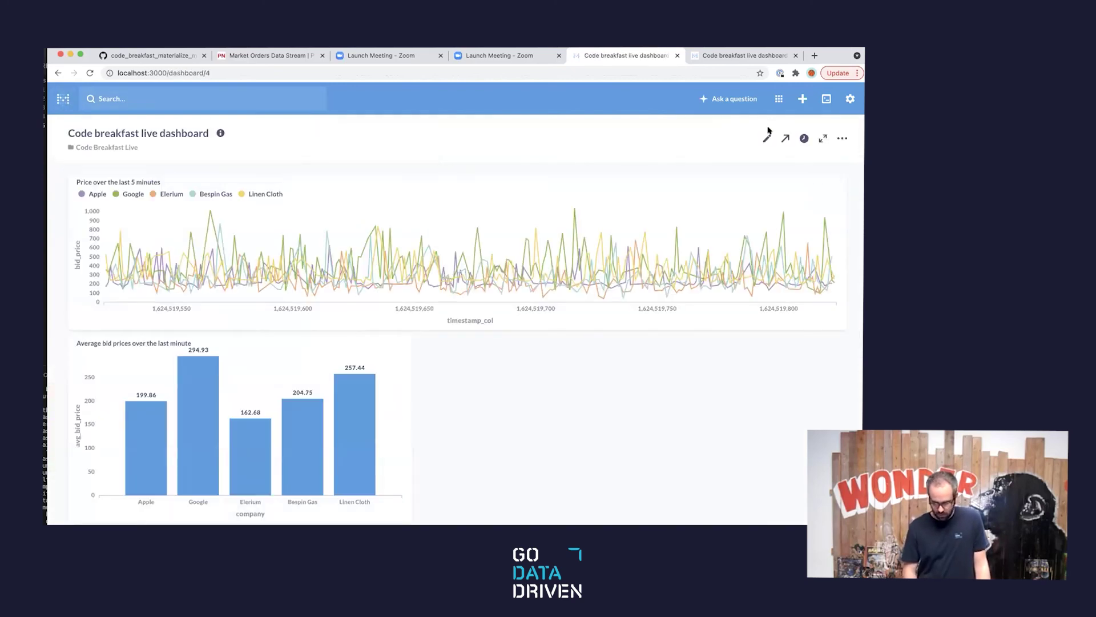
{"action": "left_click", "coordinate": [767, 138]}
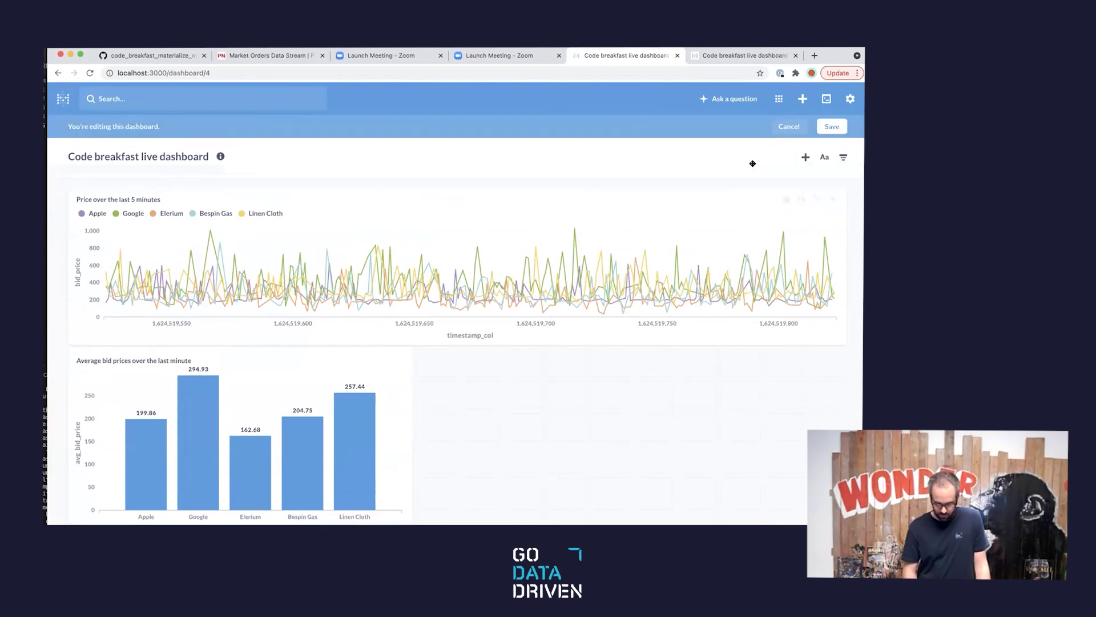
{"action": "left_click", "coordinate": [806, 157]}
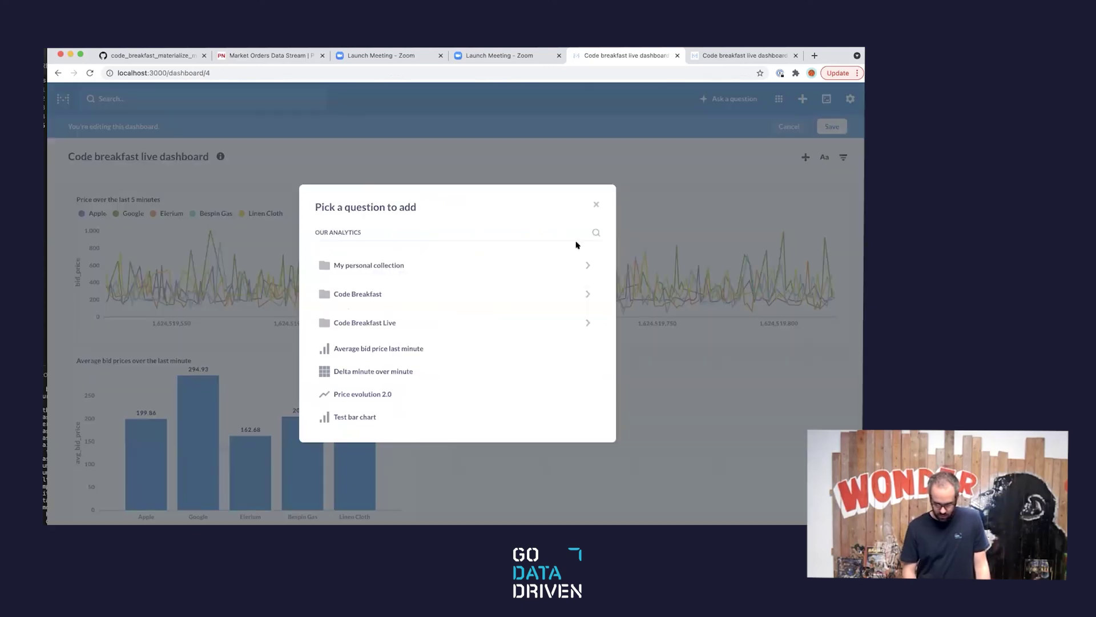
{"action": "left_click", "coordinate": [480, 321]}
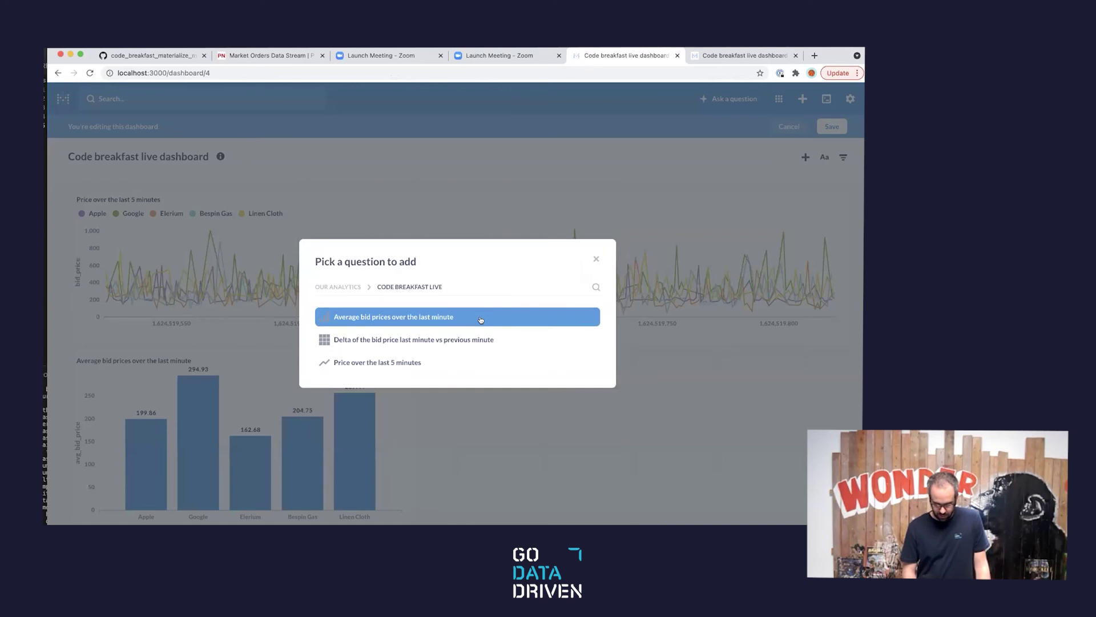
{"action": "left_click", "coordinate": [438, 341]}
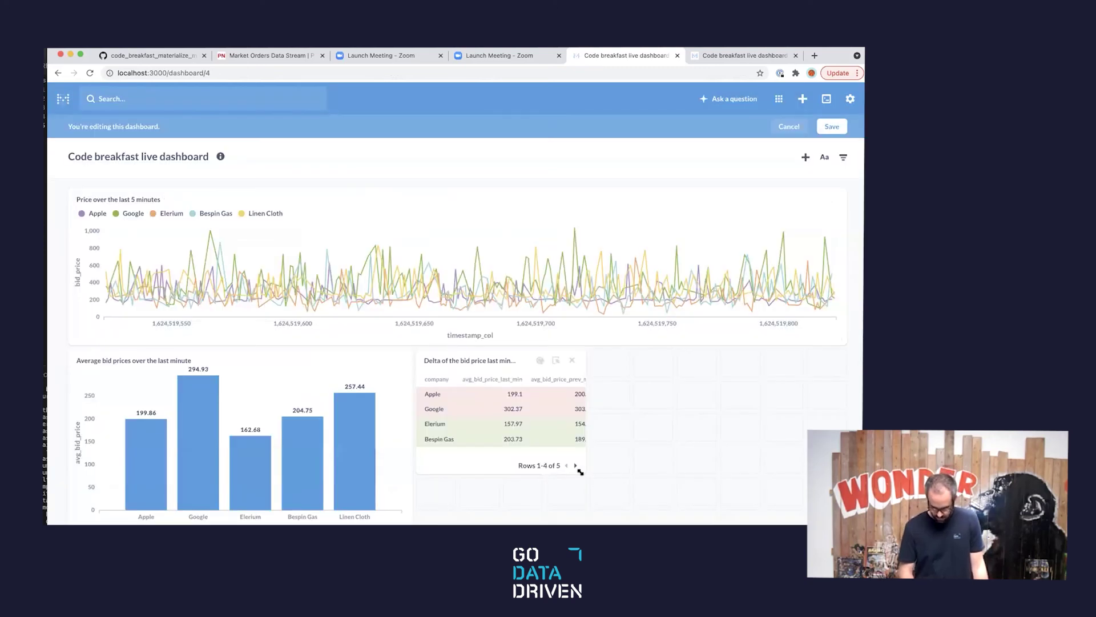
Resize the delta table card to sit beside the bar chart, save, and view the auto-refreshing dashboard.
{"action": "left_click_drag", "start_coordinate": [580, 467], "coordinate": [752, 457]}
{"action": "scroll", "coordinate": [756, 523], "scroll_direction": "down", "scroll_amount": 3}
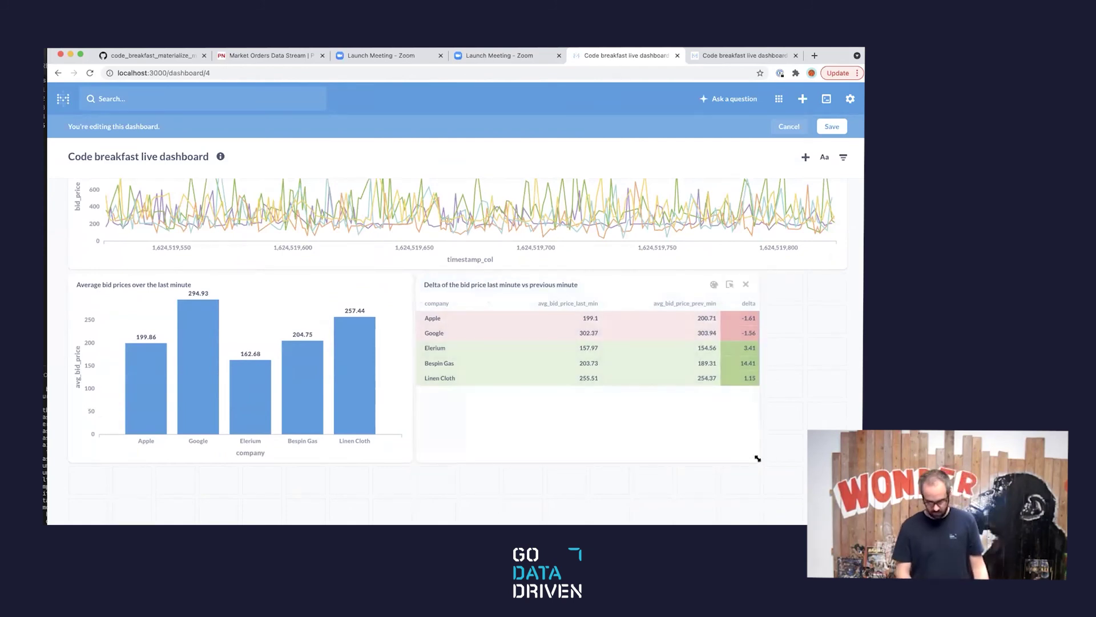
{"action": "left_click_drag", "start_coordinate": [757, 458], "coordinate": [757, 457]}
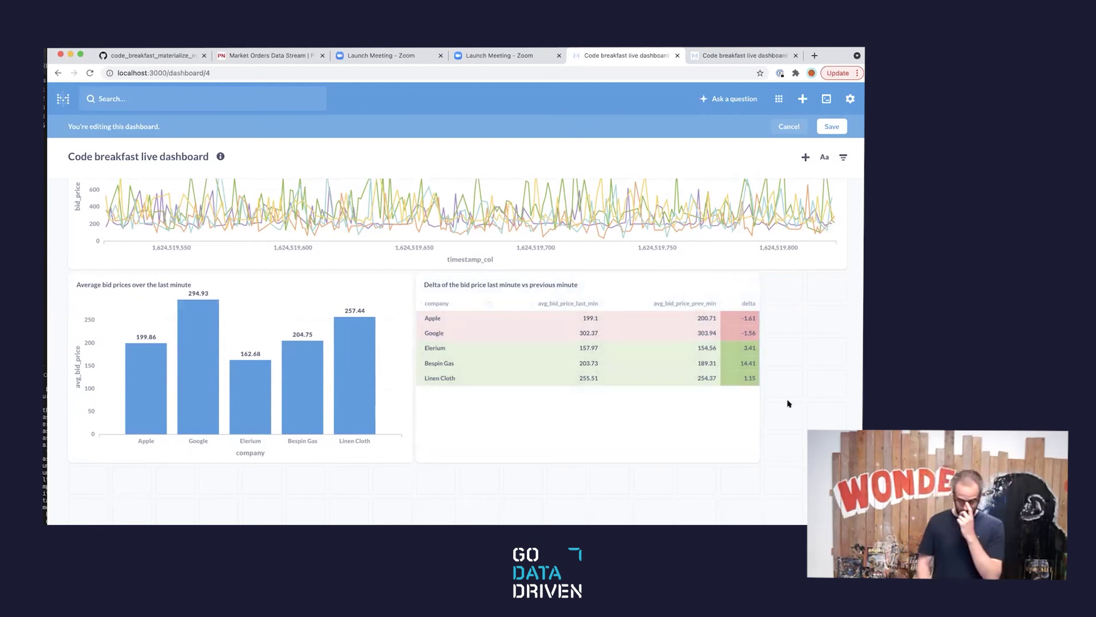
{"action": "scroll", "coordinate": [789, 394], "scroll_direction": "up", "scroll_amount": 3}
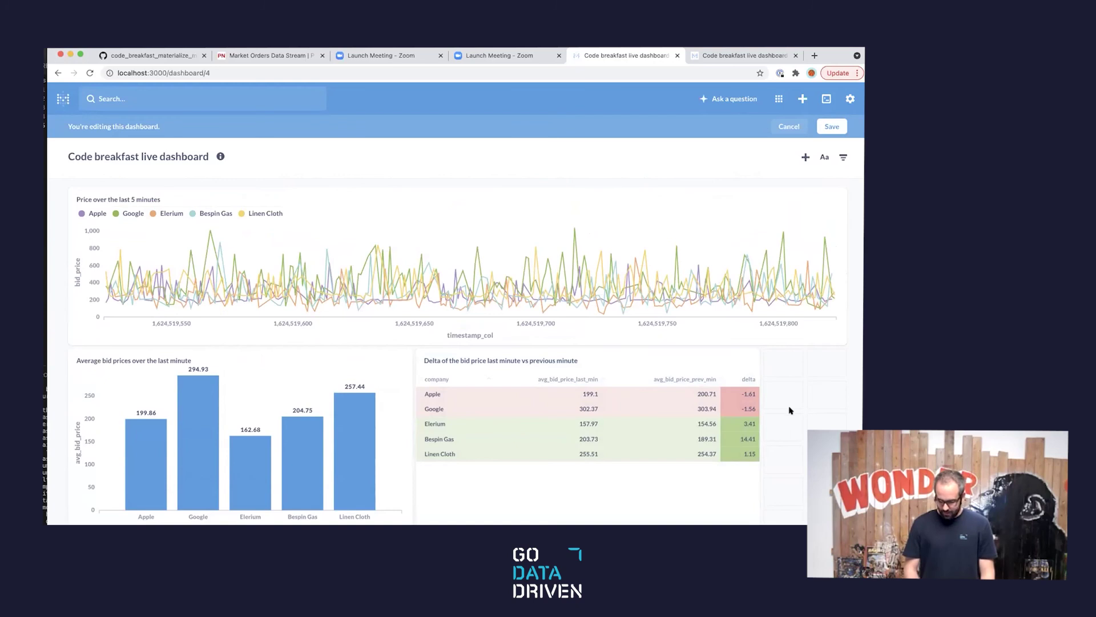
{"action": "left_click", "coordinate": [833, 126]}
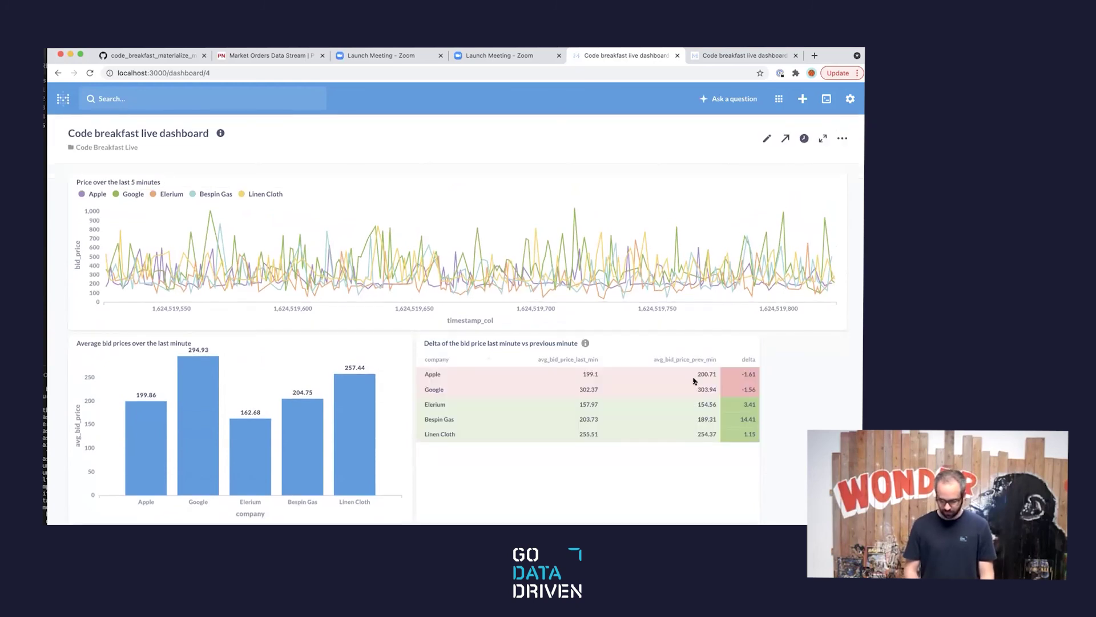
{"action": "left_click", "coordinate": [705, 57]}
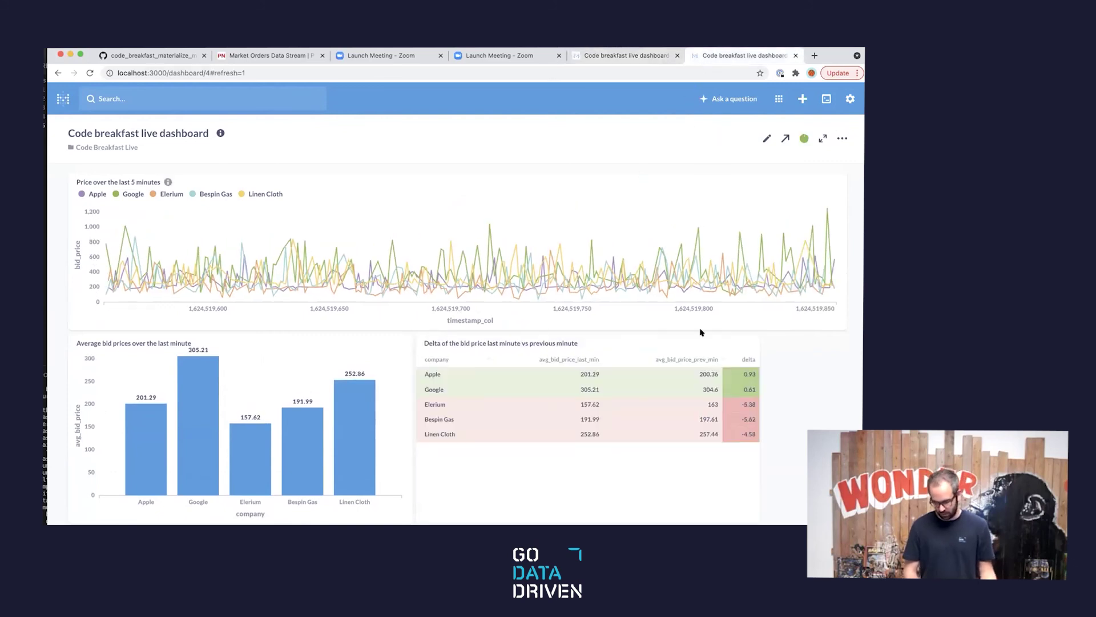